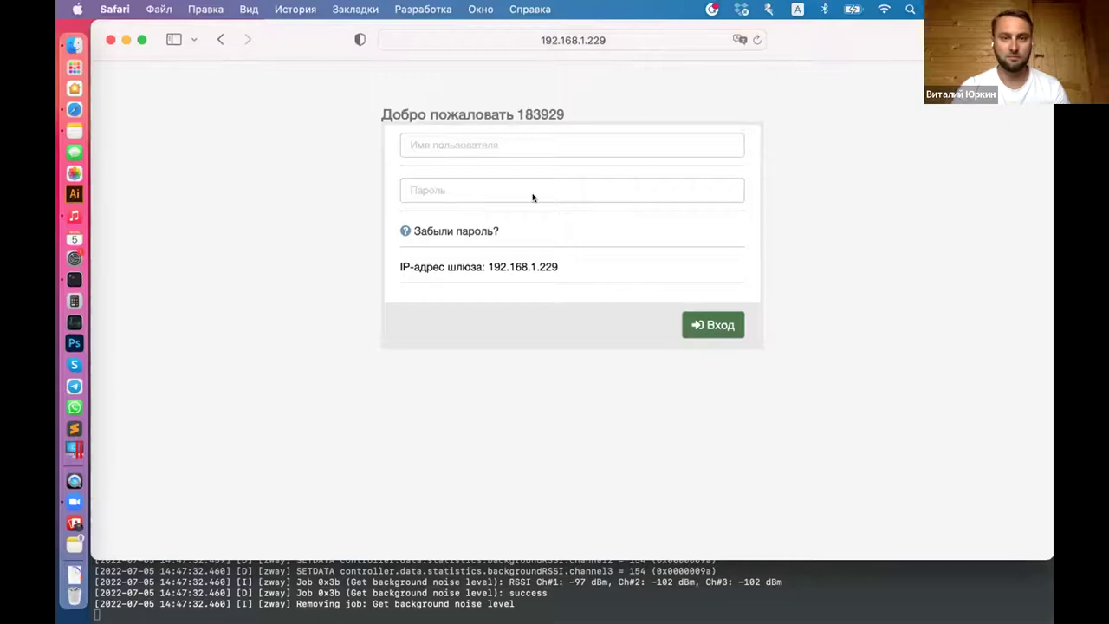
Step: Log in to Z-Way by entering the controller's username and password
click(581, 146)
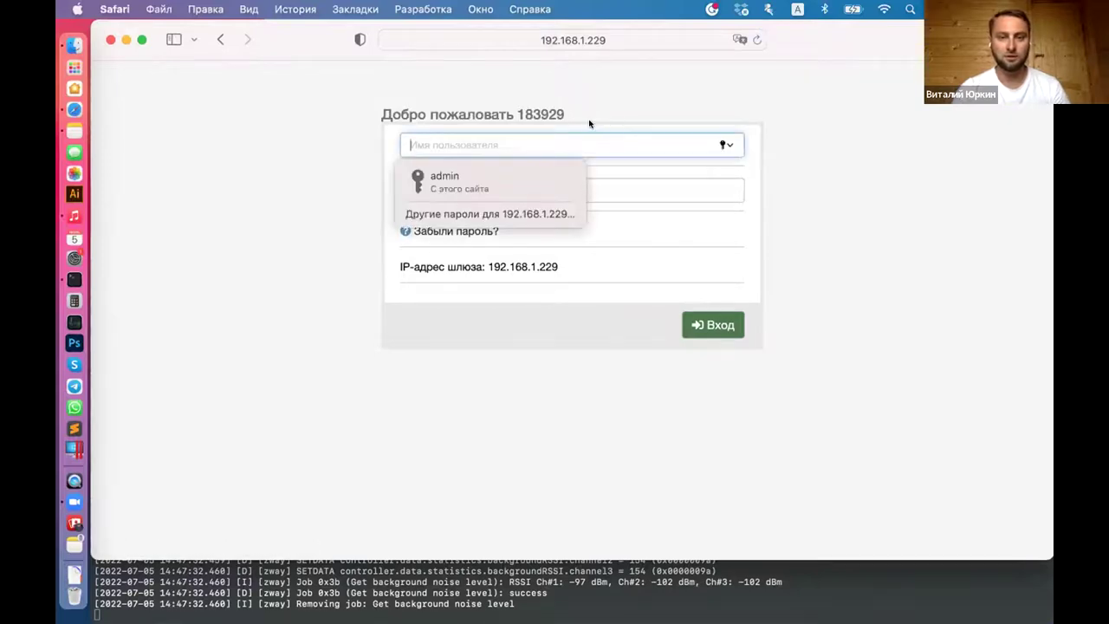
click(603, 112)
click(569, 132)
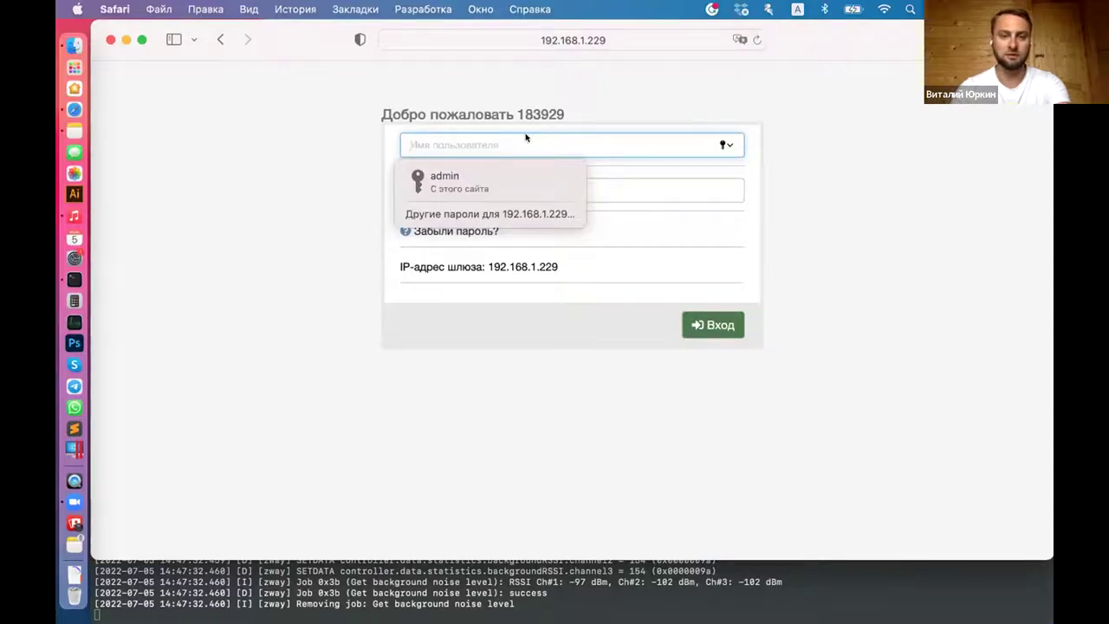
text(admin)
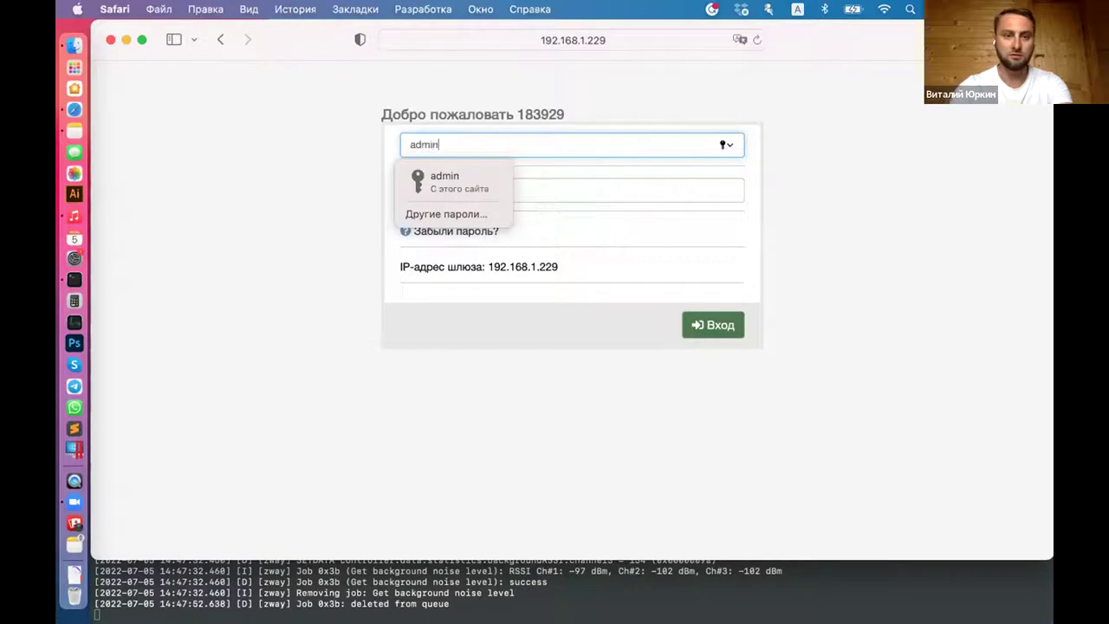
key(Tab)
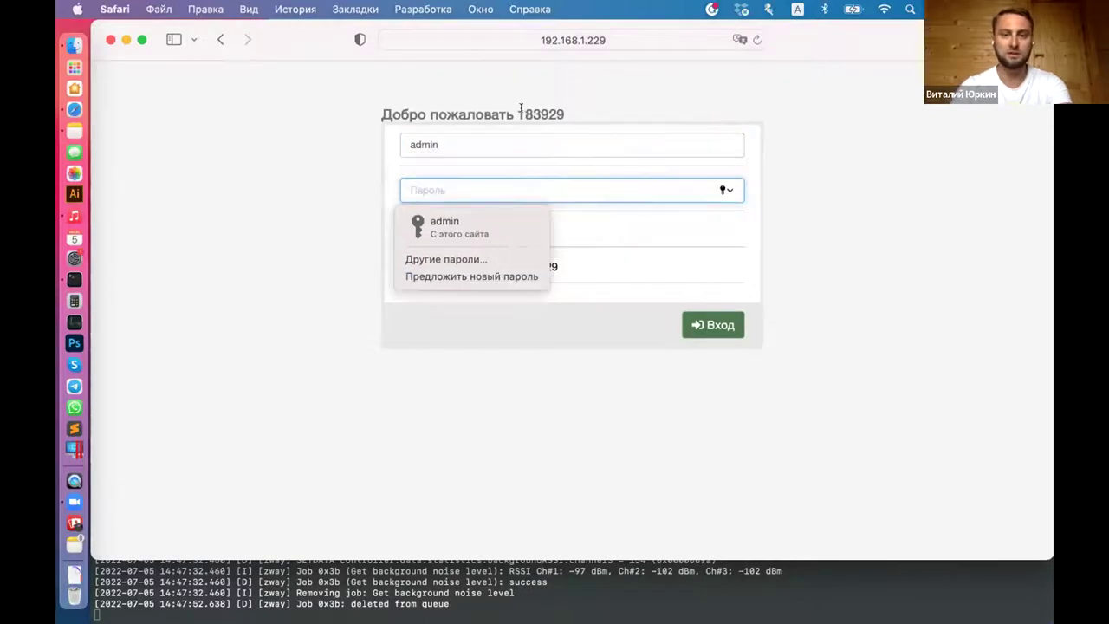
drag(519, 108, 555, 107)
double_click(546, 106)
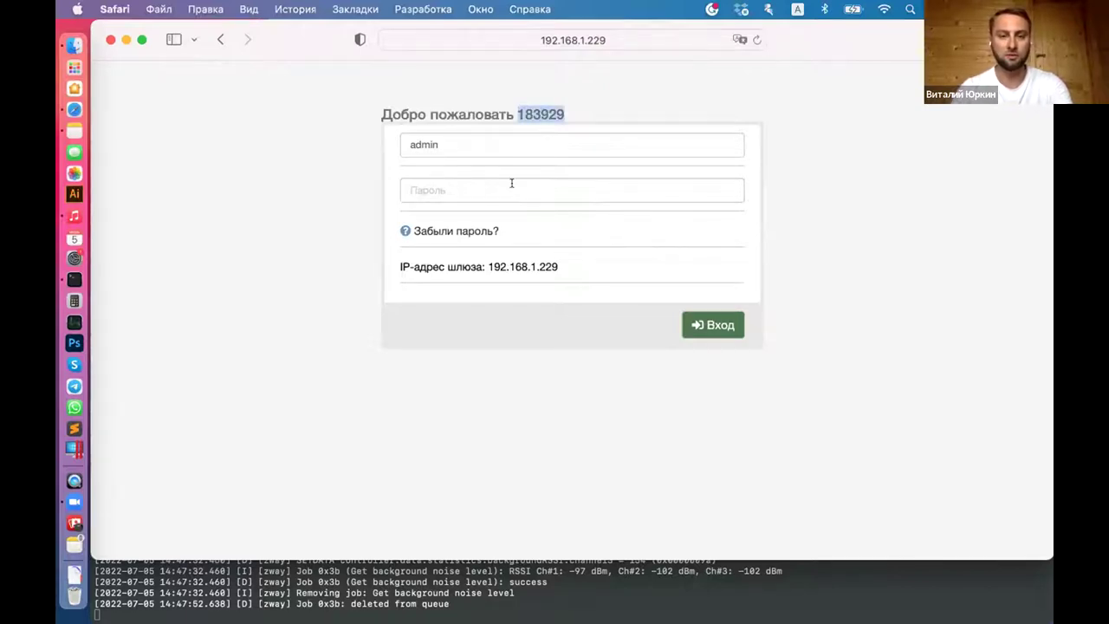
click(457, 186)
text(1)
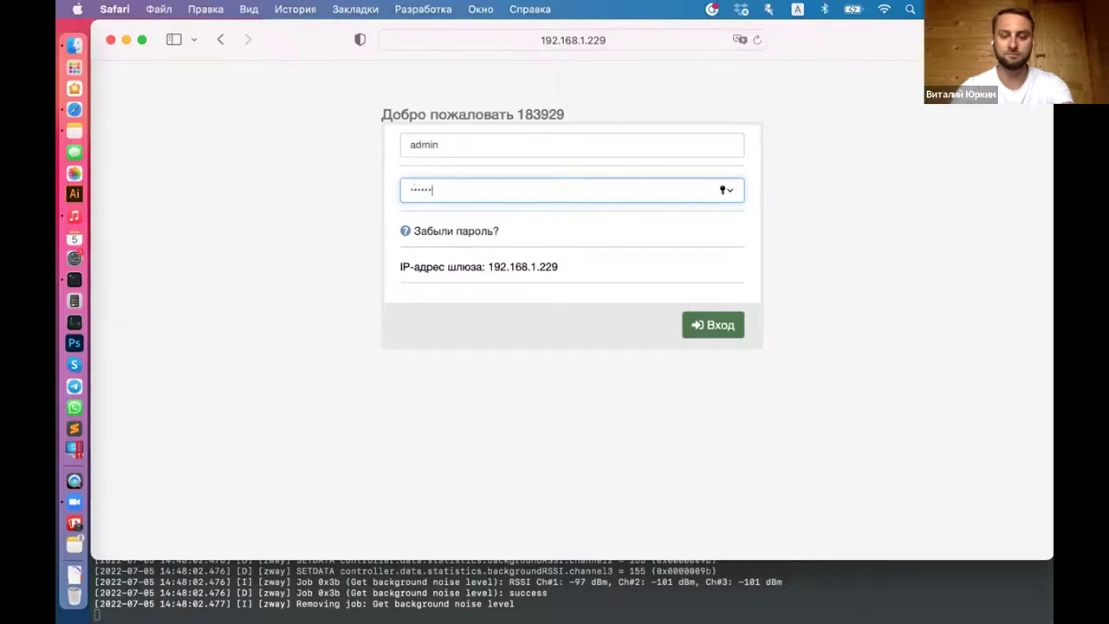
key(Return)
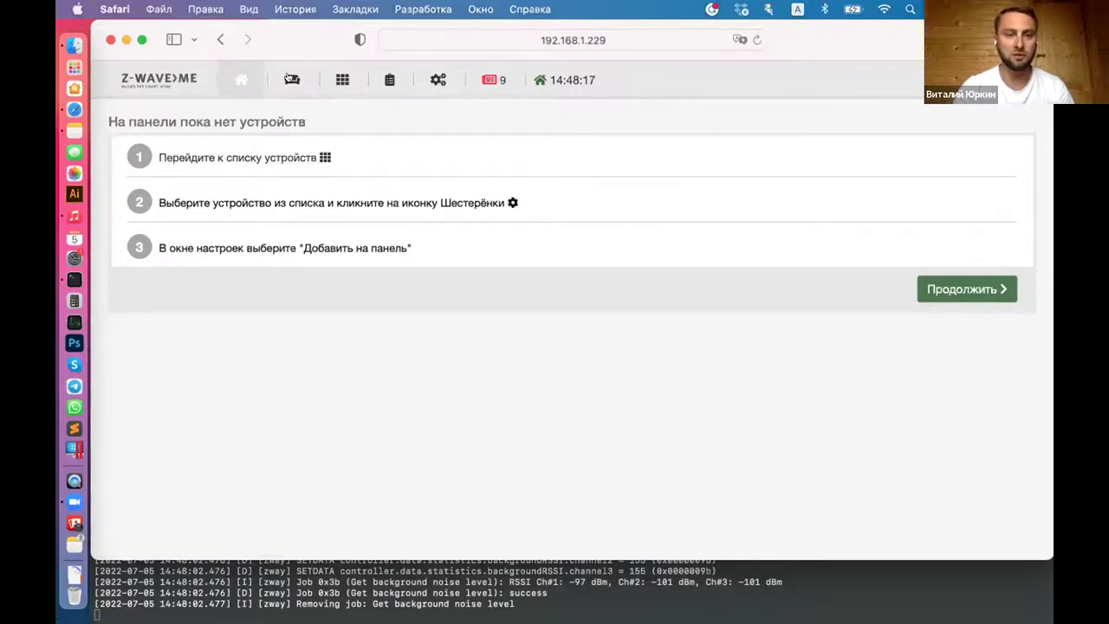
Step: Browse the Rooms, Elements, Automations and Scenes pages, then open the Devices settings page
click(290, 79)
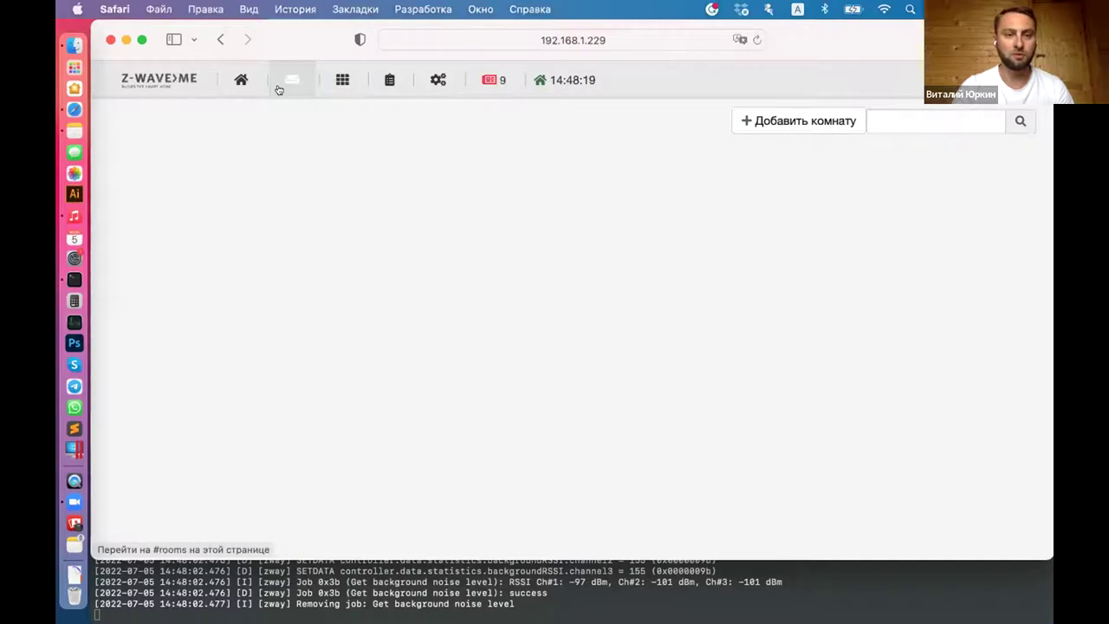
click(339, 80)
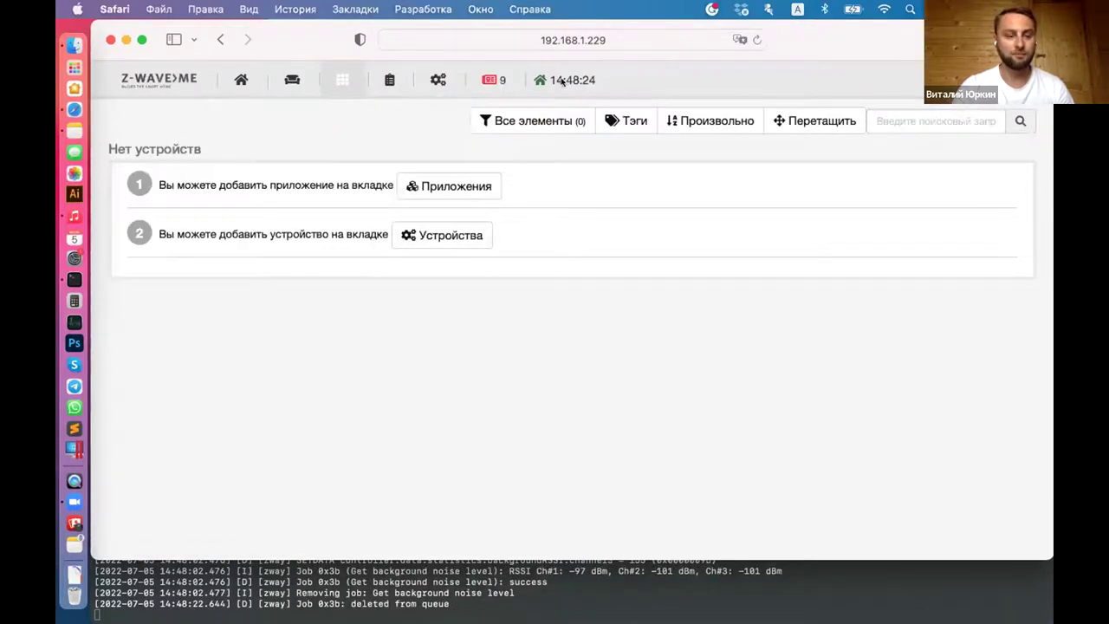
click(431, 80)
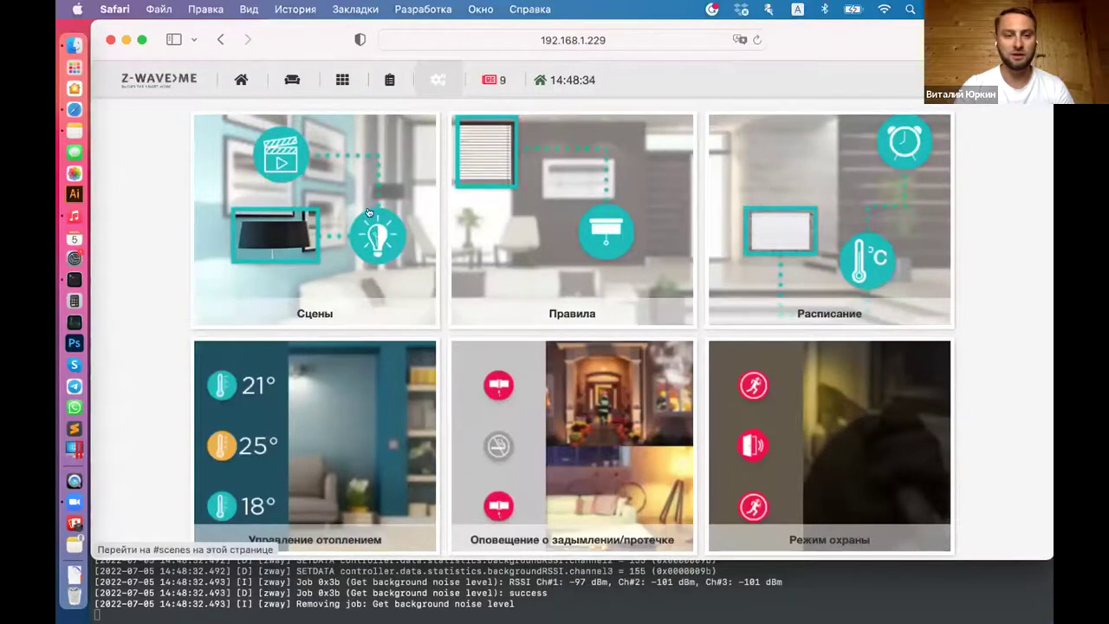
click(319, 210)
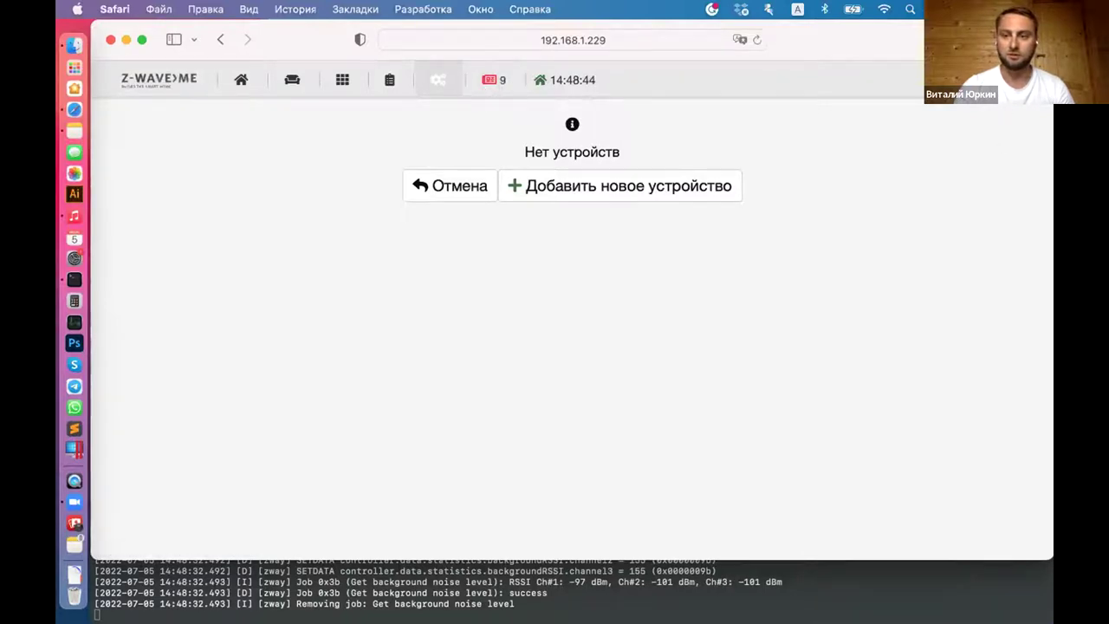
click(438, 80)
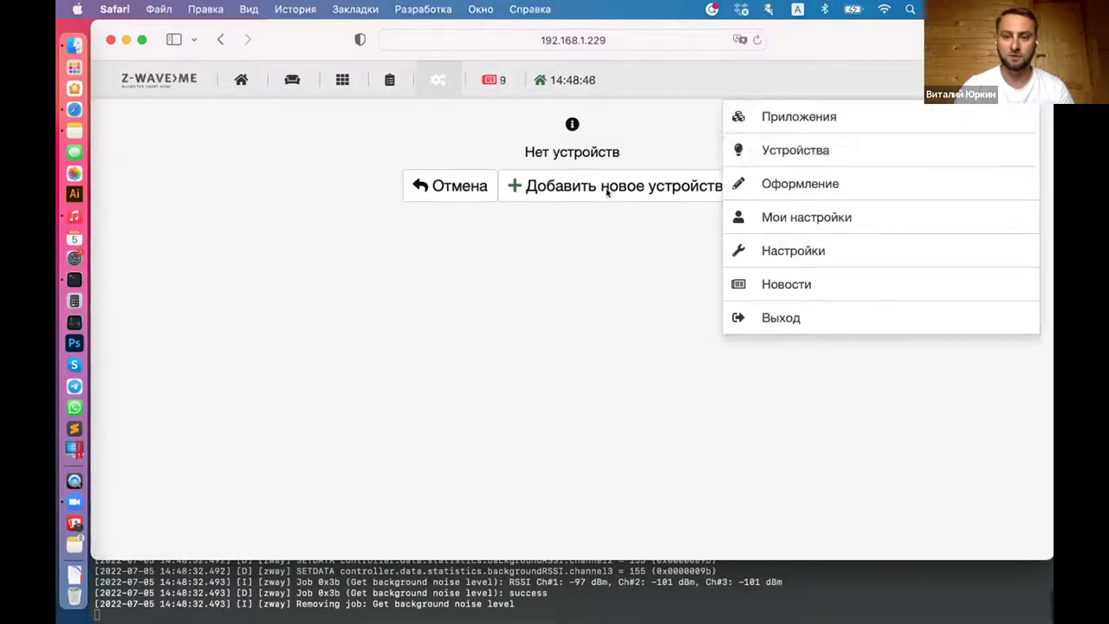
click(802, 149)
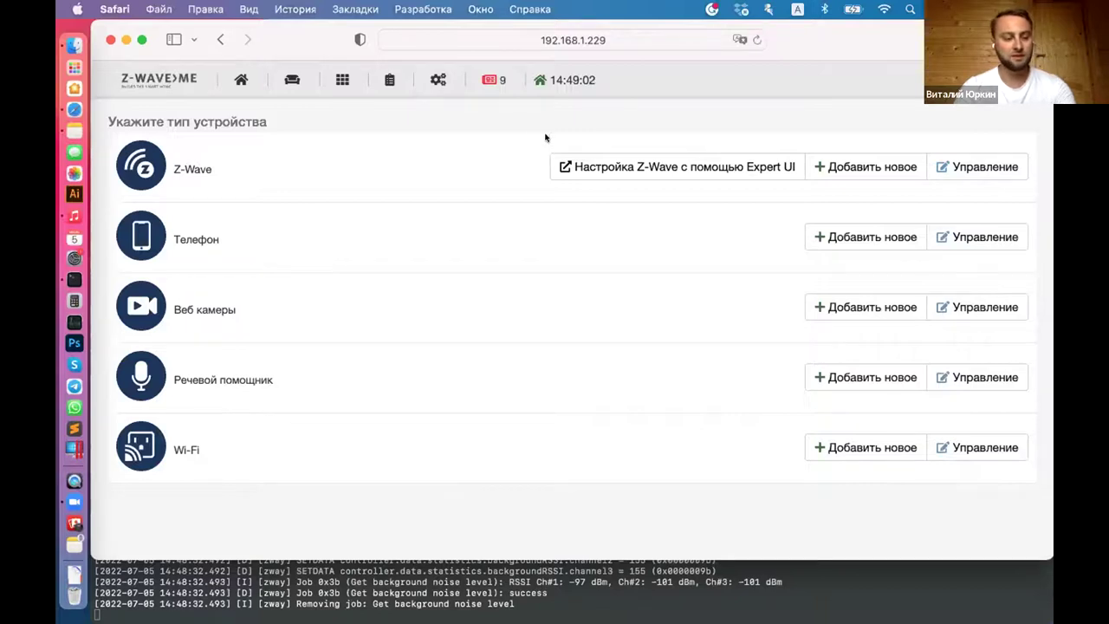
Step: Confirm the switch to the Expert UI and go to Network > Control
click(686, 166)
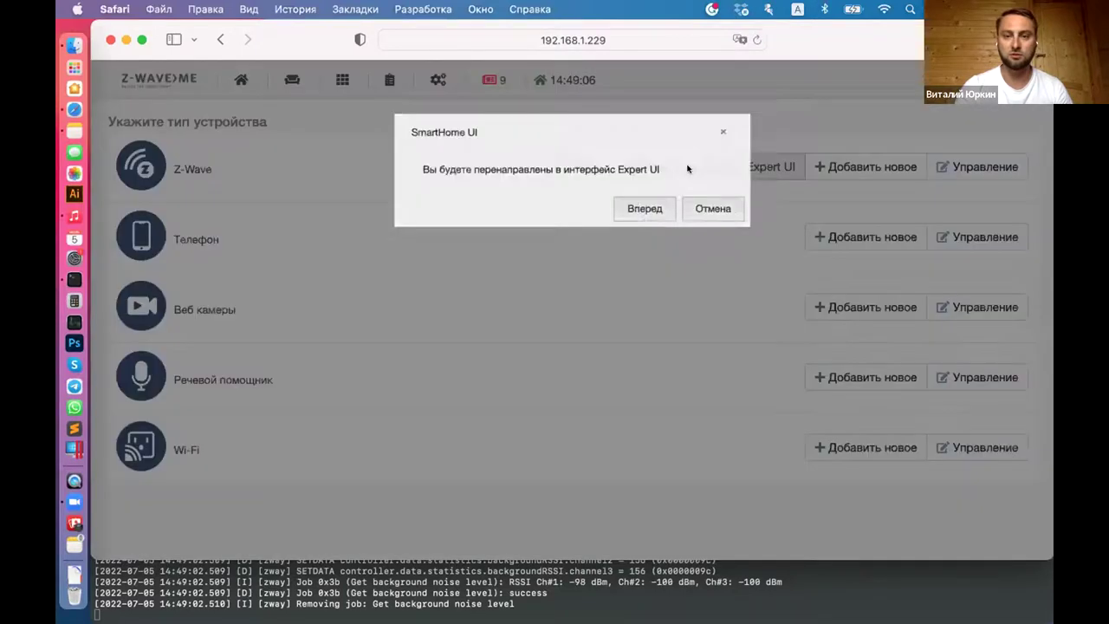
click(645, 212)
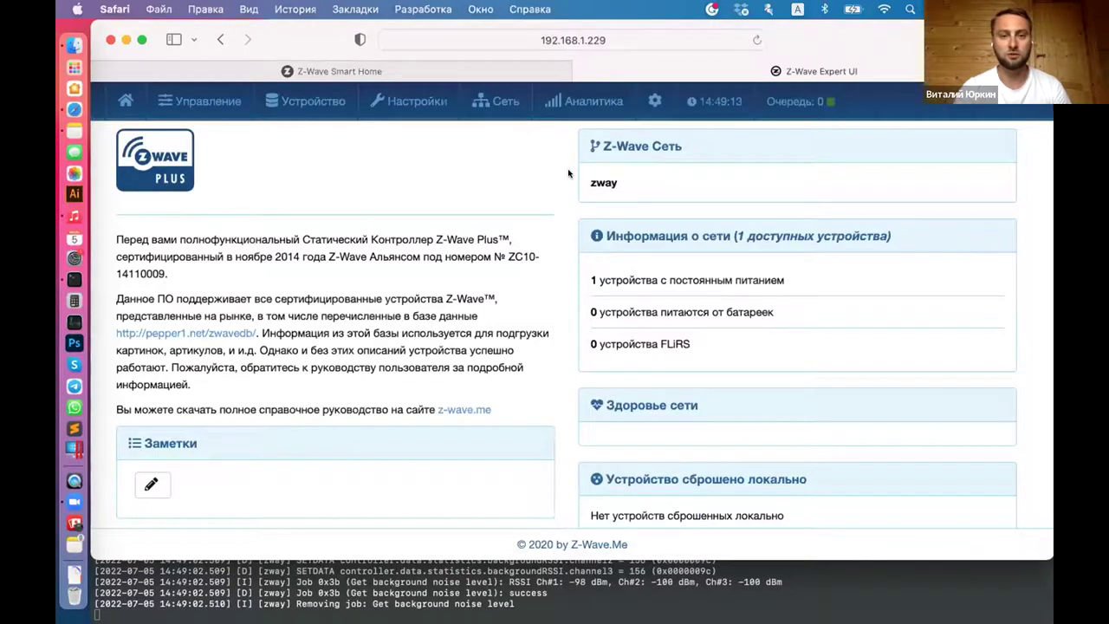
click(490, 98)
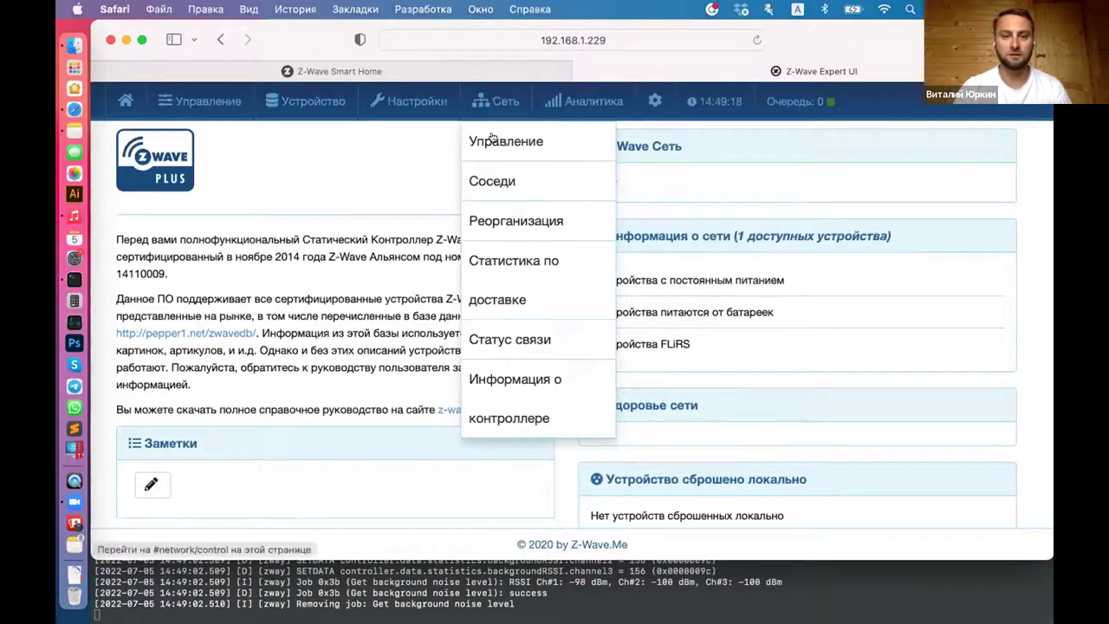
click(496, 137)
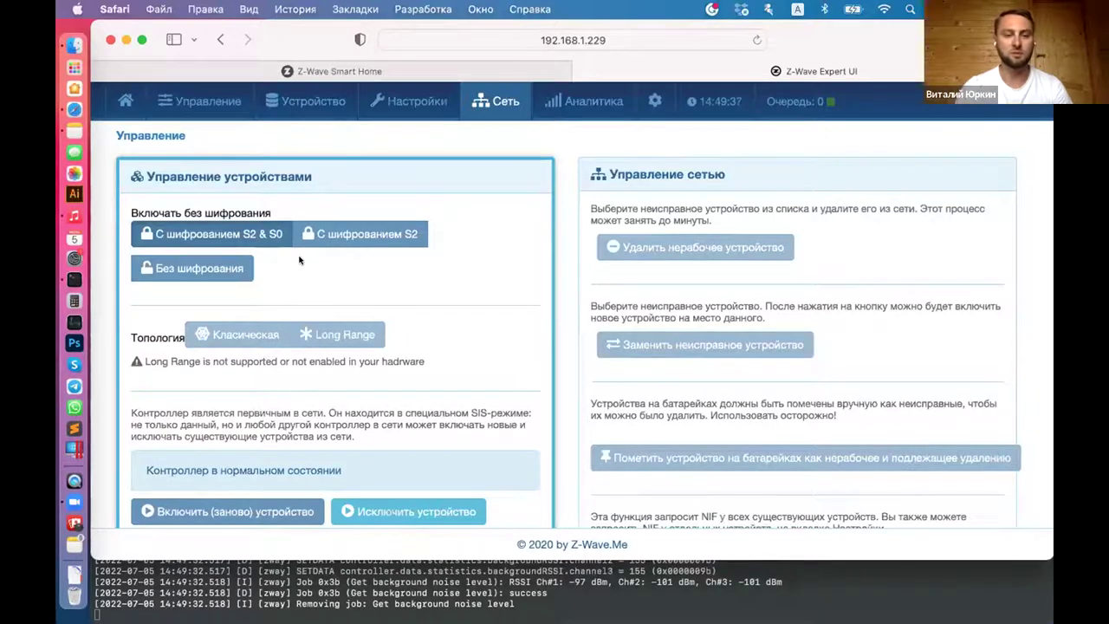
Step: Start device inclusion, then stop it once MainsDevice_2 has joined the network
scroll(470, 286, down, 1)
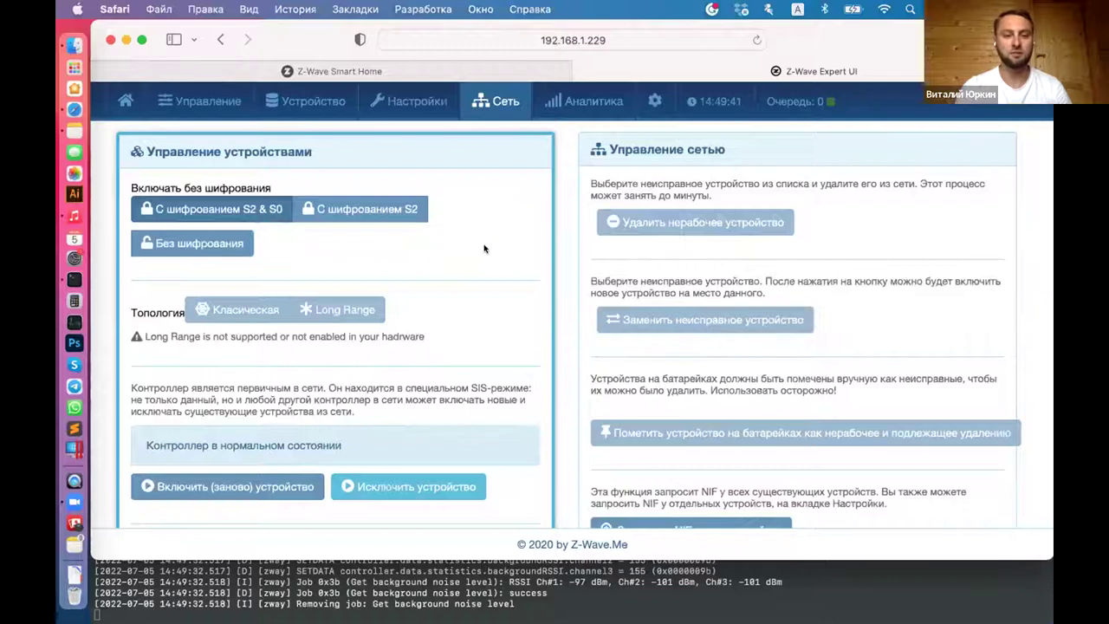
scroll(282, 234, down, 1)
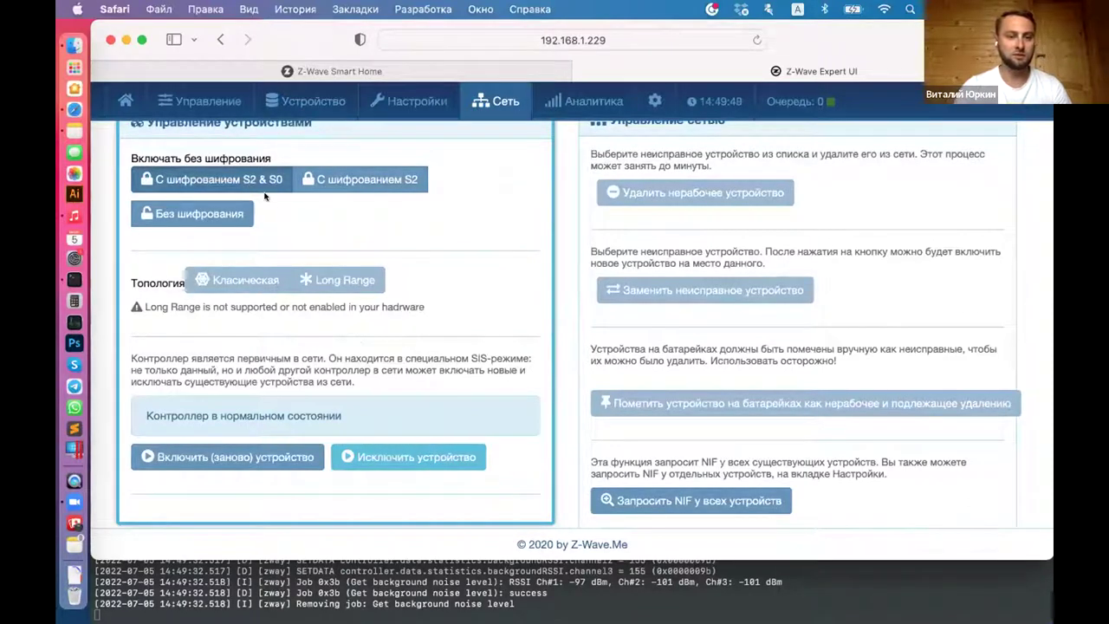
scroll(271, 206, down, 1)
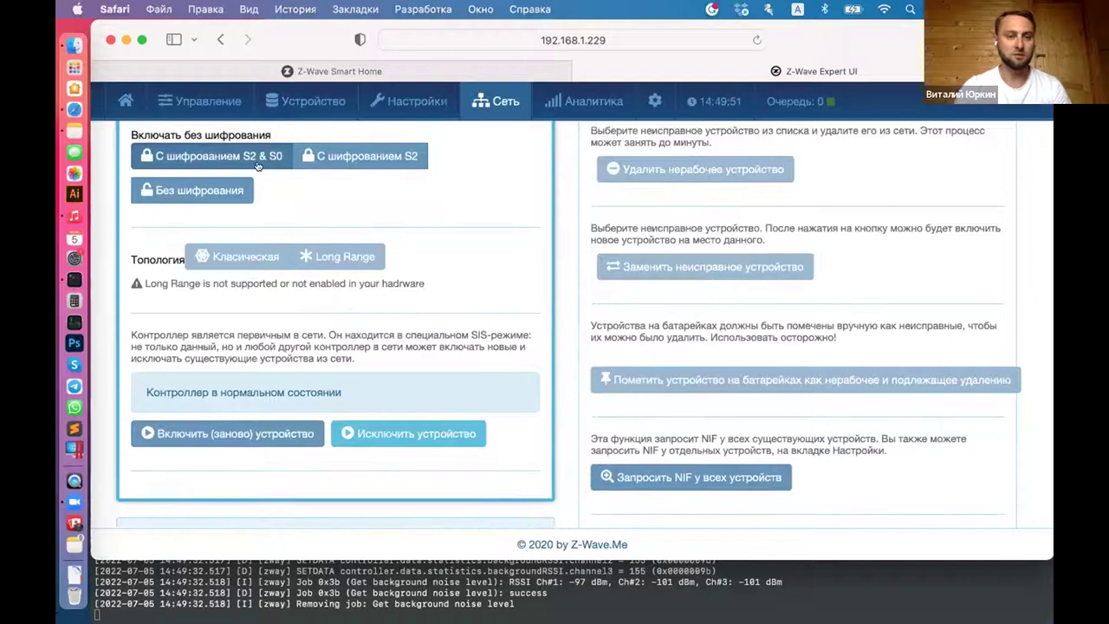
click(229, 434)
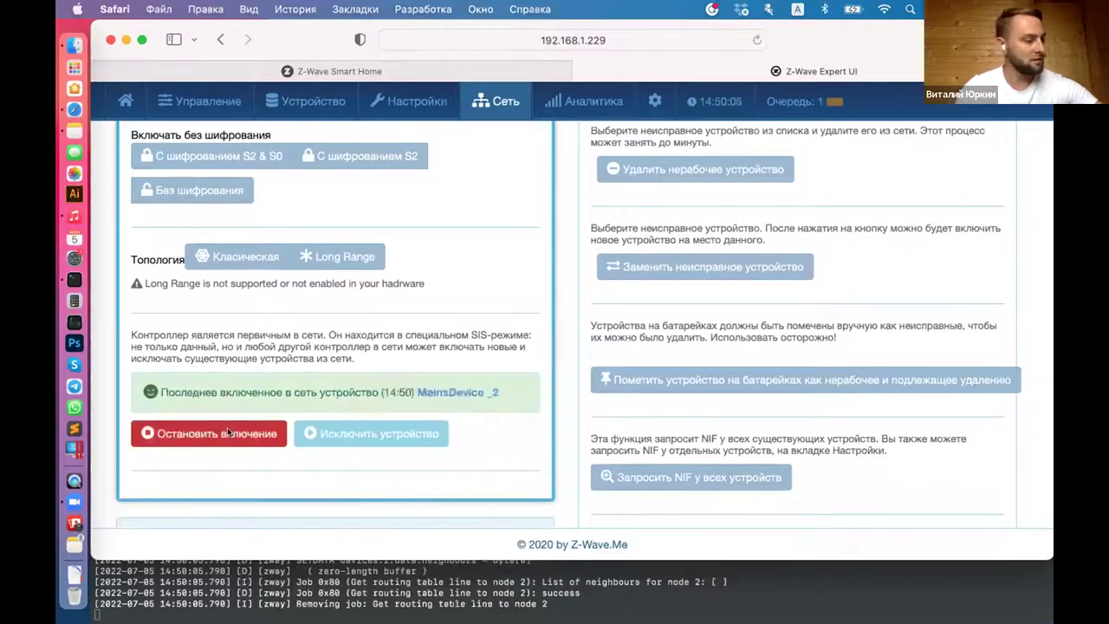
click(227, 428)
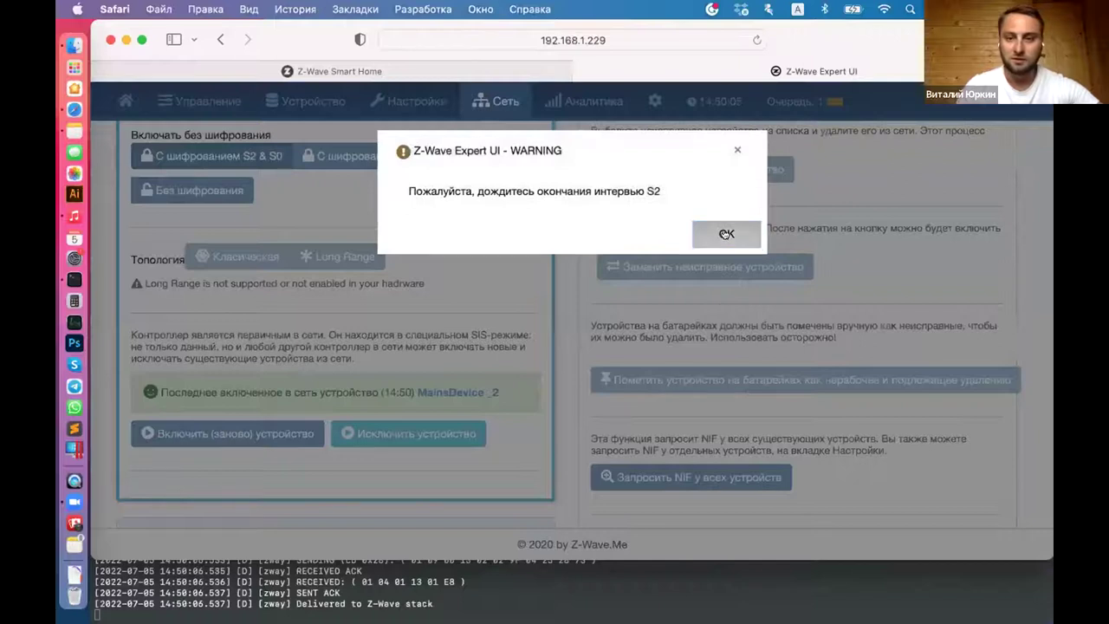
Step: Grant MainsDevice _2 all requested security keys, confirm its PIN, and check the terminal log
click(726, 234)
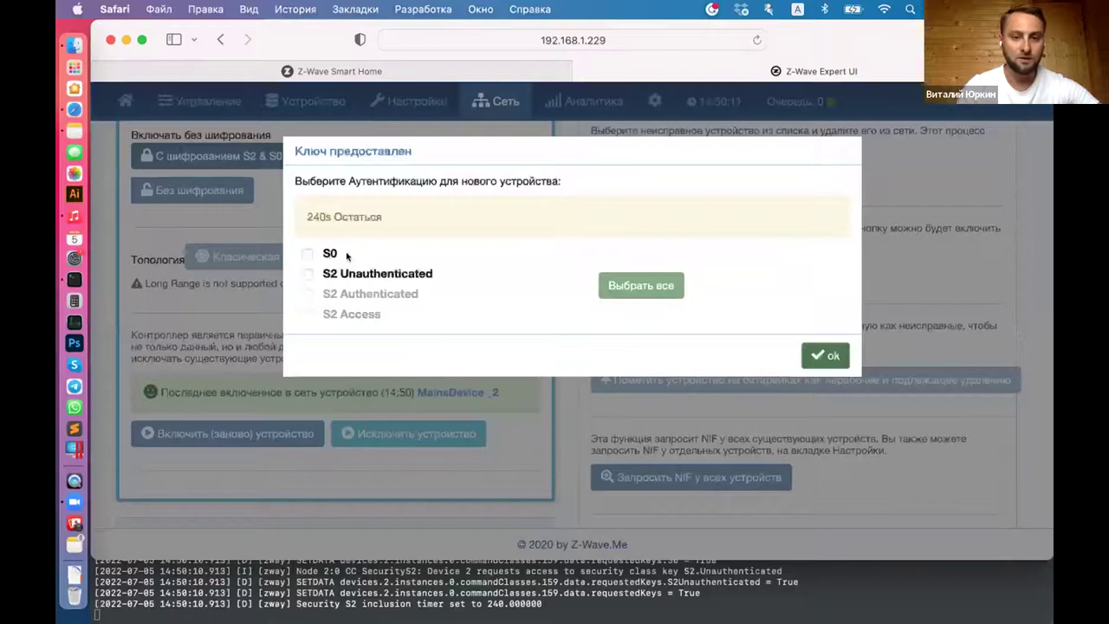
click(614, 287)
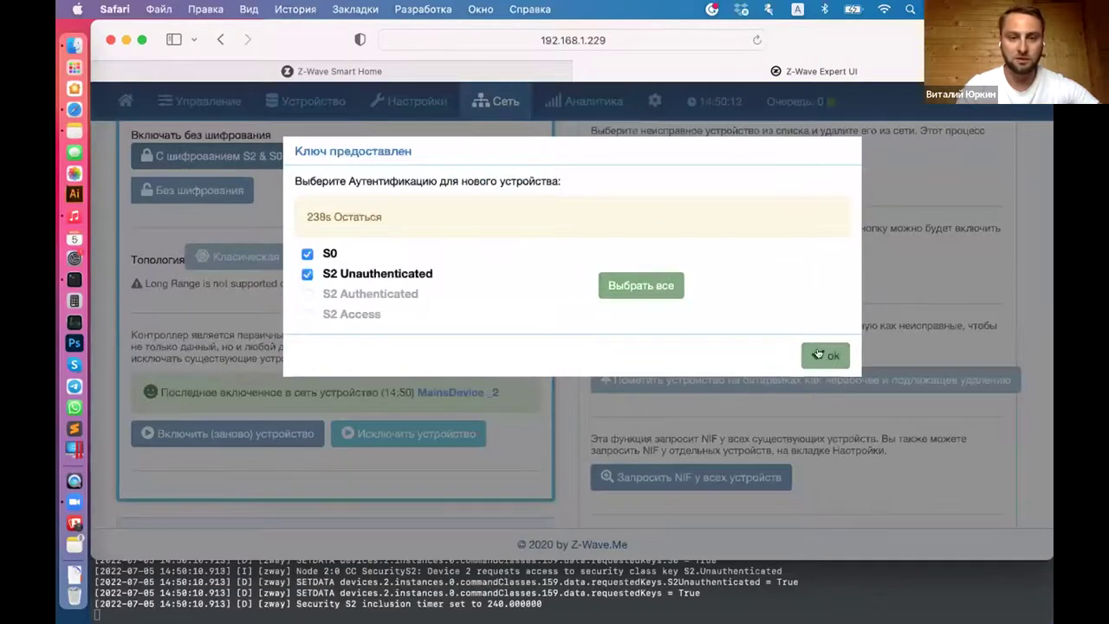
click(818, 355)
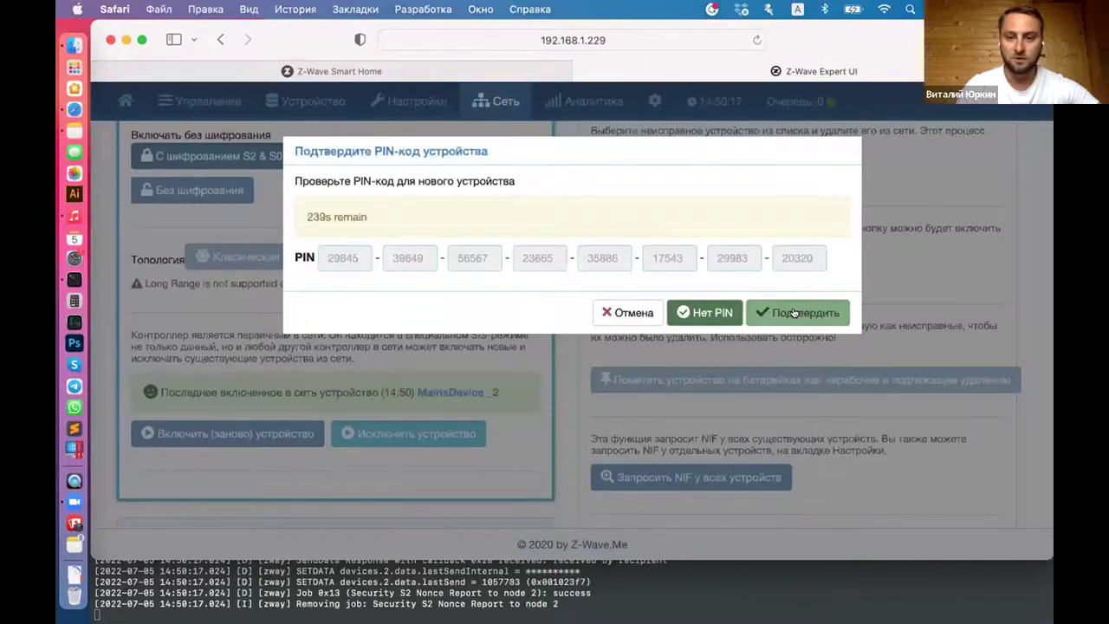
click(794, 313)
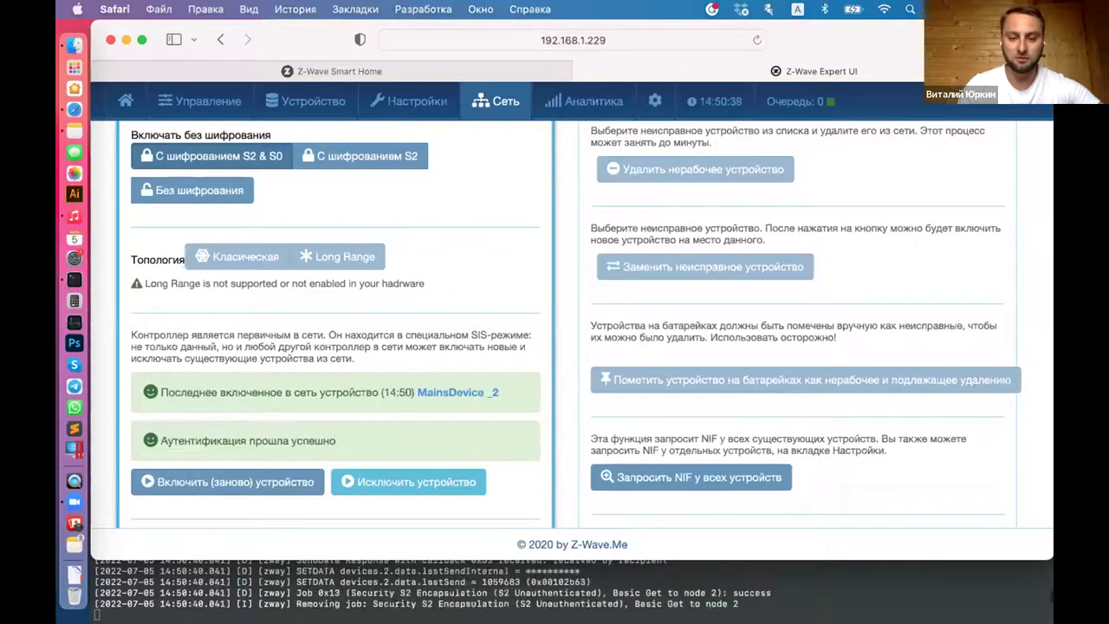
click(596, 587)
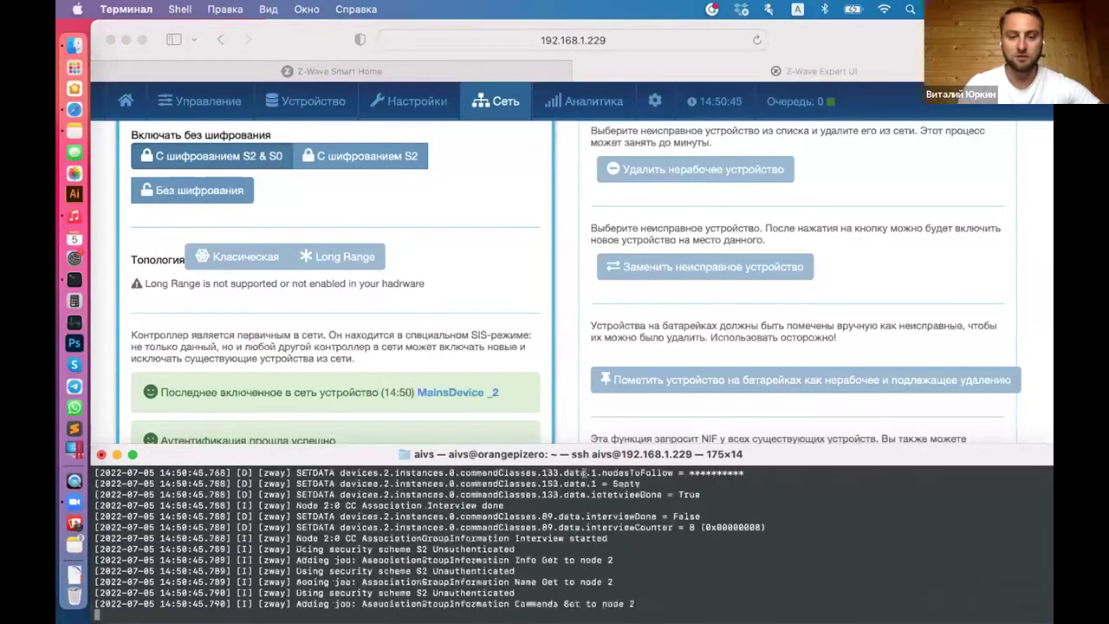
Step: Return to the browser and open MainsDevice _2's interview results, currently at 69%
click(556, 420)
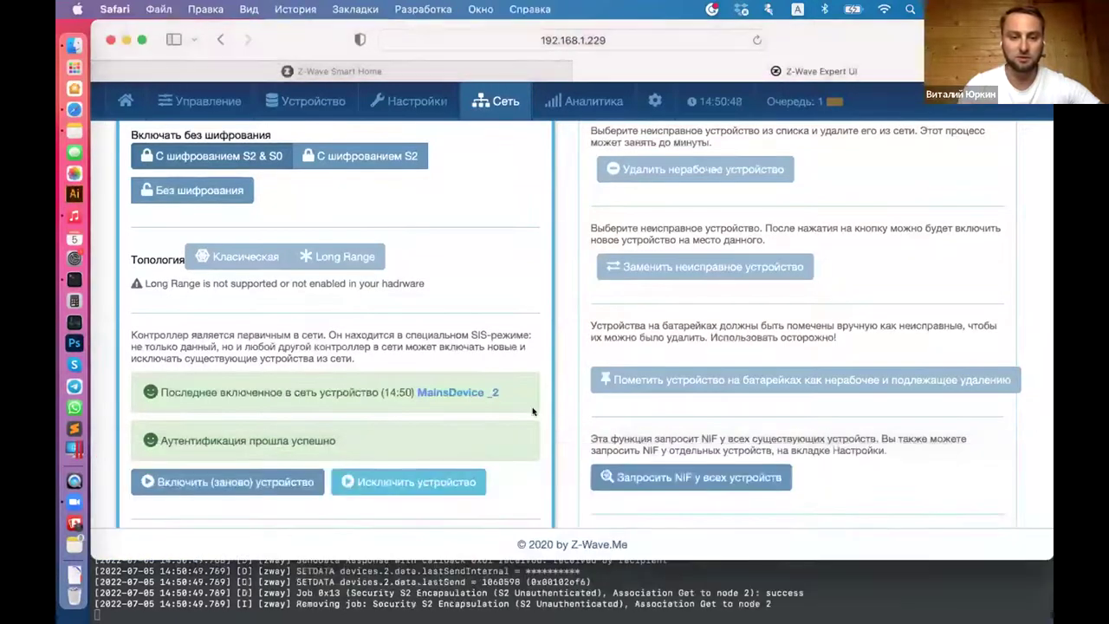
click(438, 392)
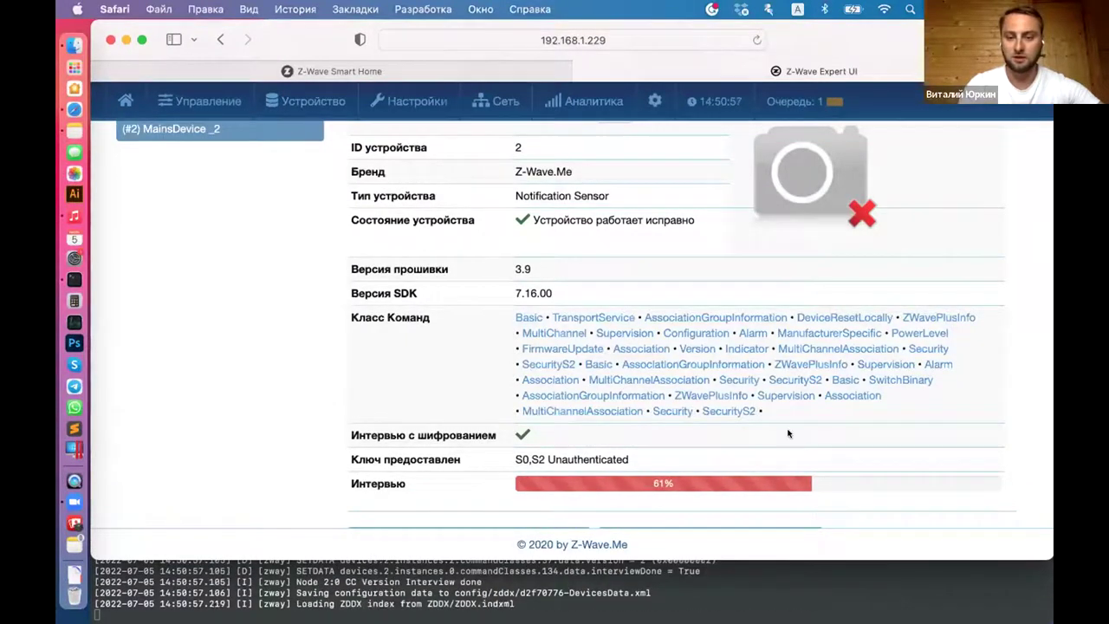
scroll(788, 433, down, 3)
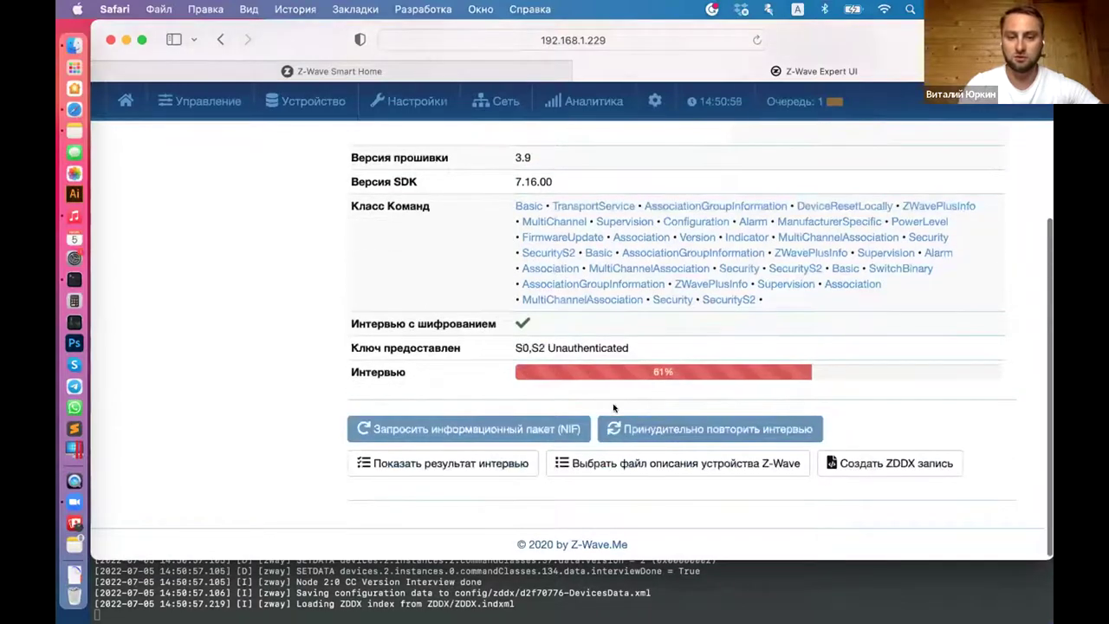
click(475, 463)
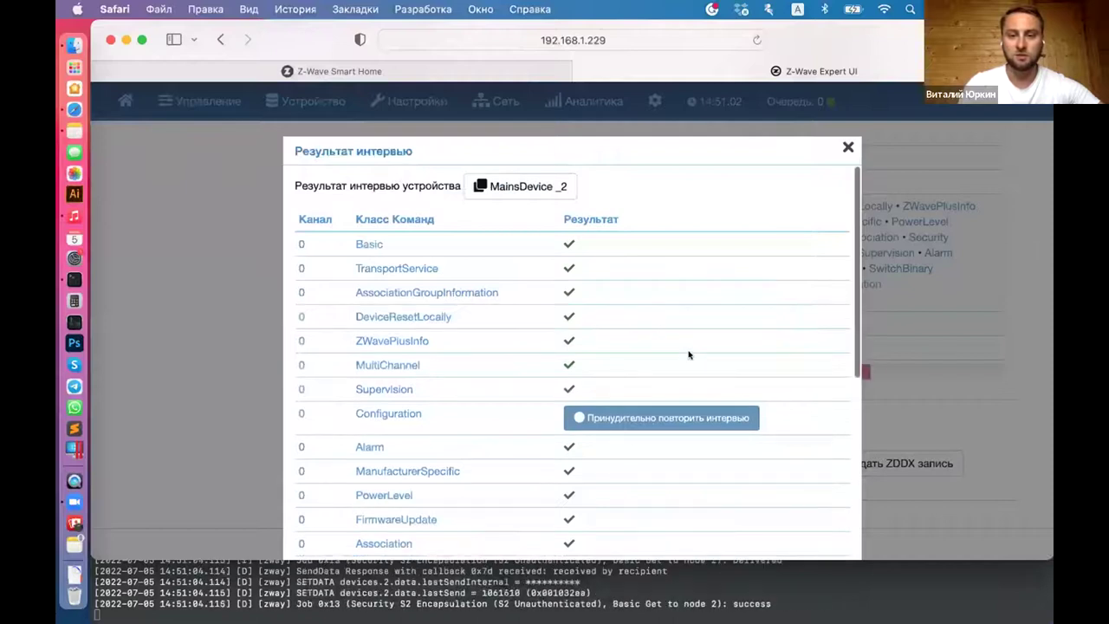
Step: Force a re-interview of the Configuration command class so the interview reaches 100%
scroll(689, 354, down, 1)
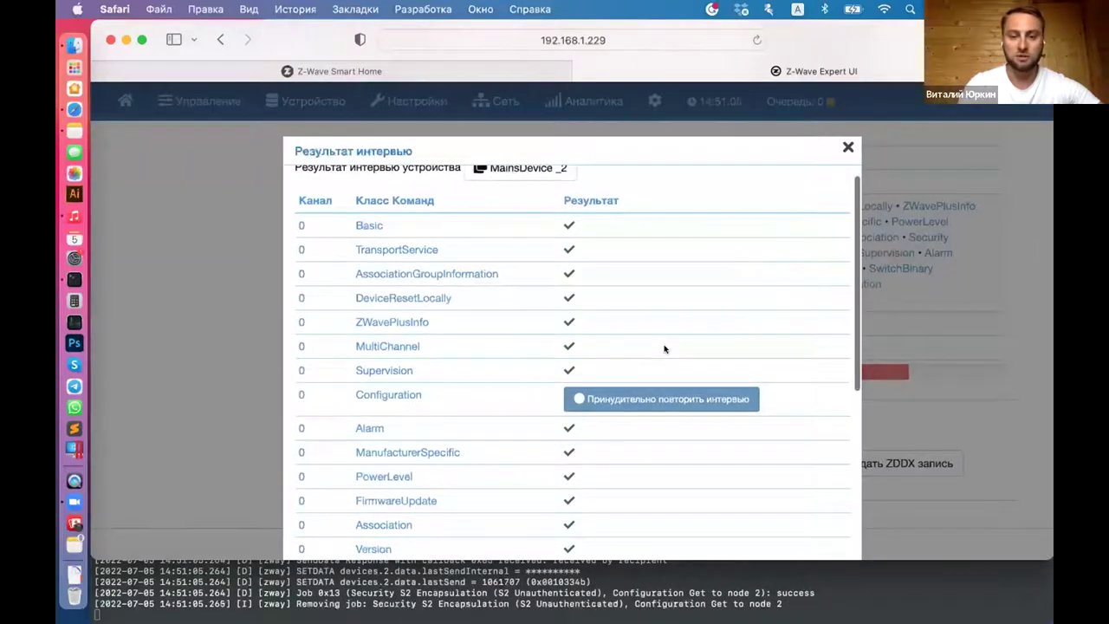
scroll(664, 347, down, 5)
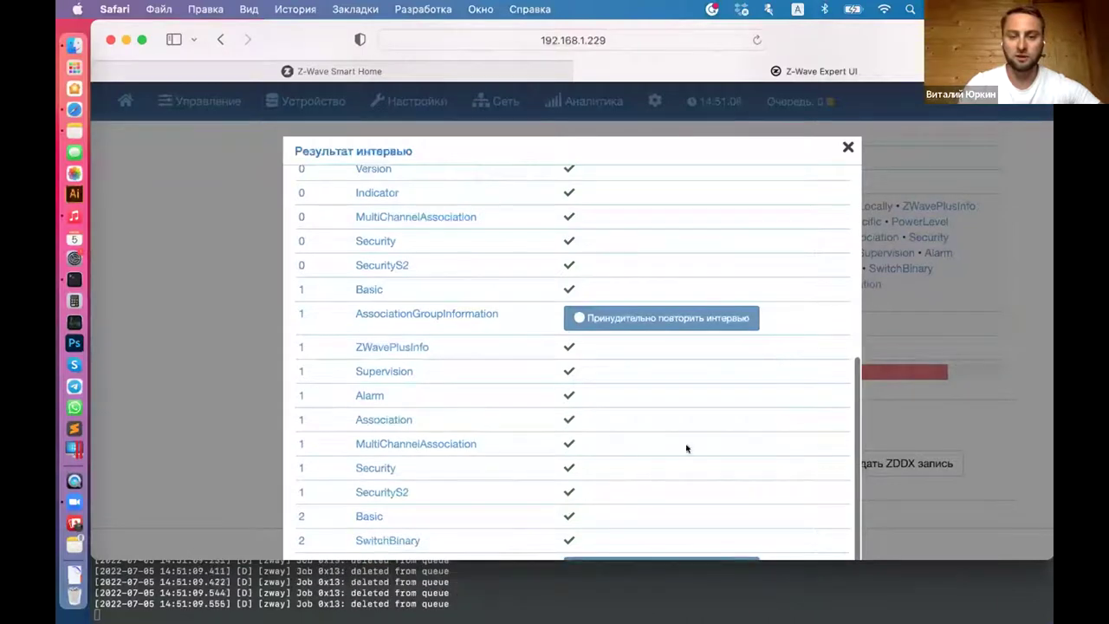
scroll(686, 448, down, 3)
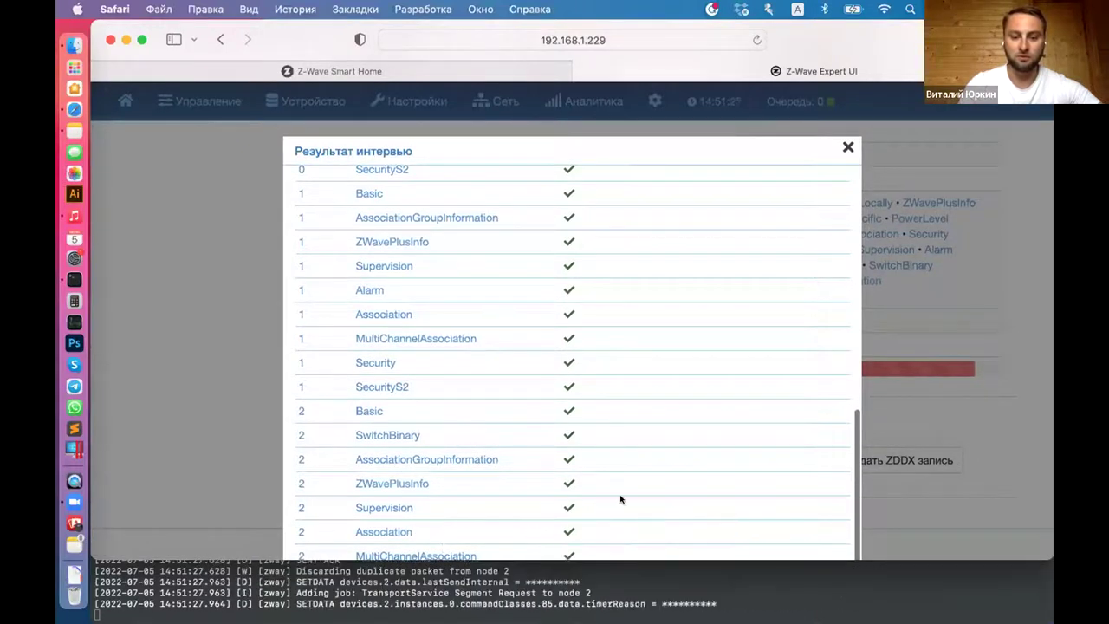
scroll(785, 322, up, 10)
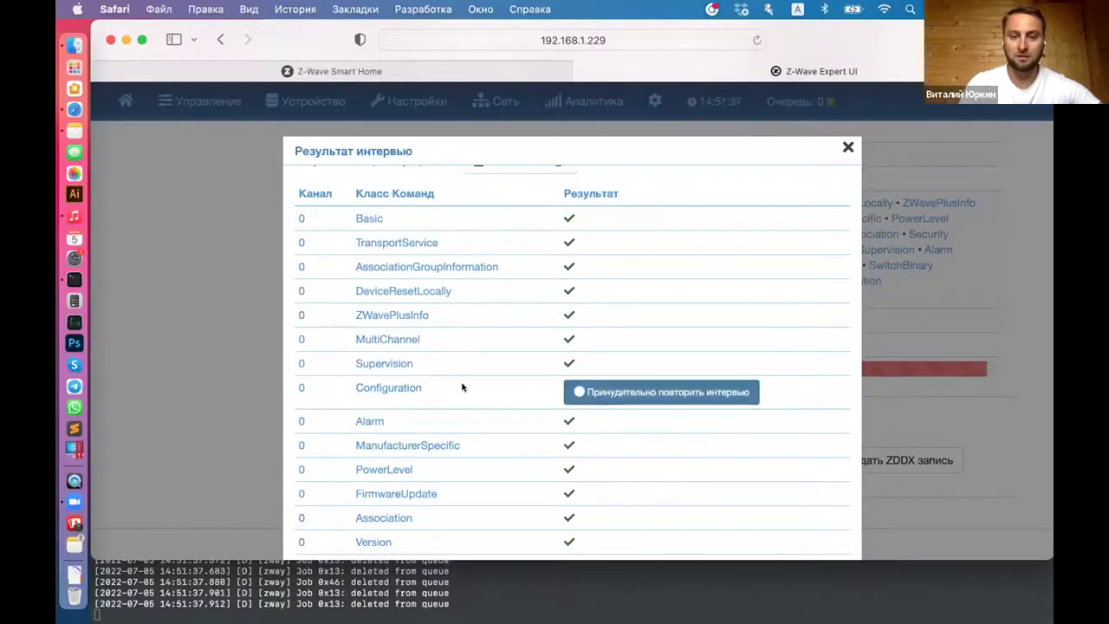
click(621, 390)
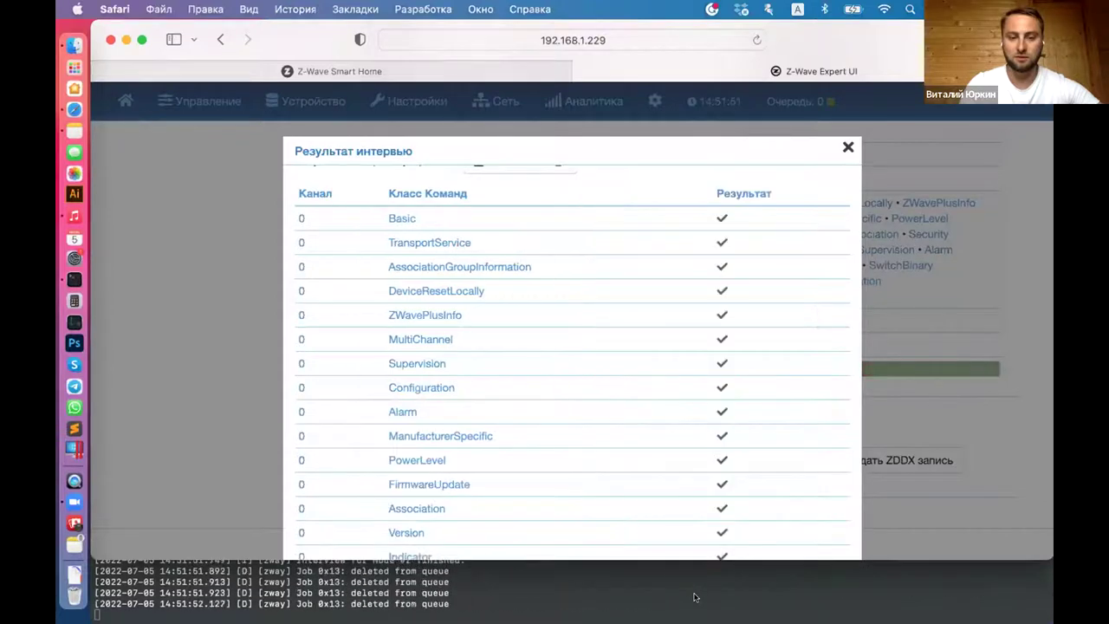
click(846, 146)
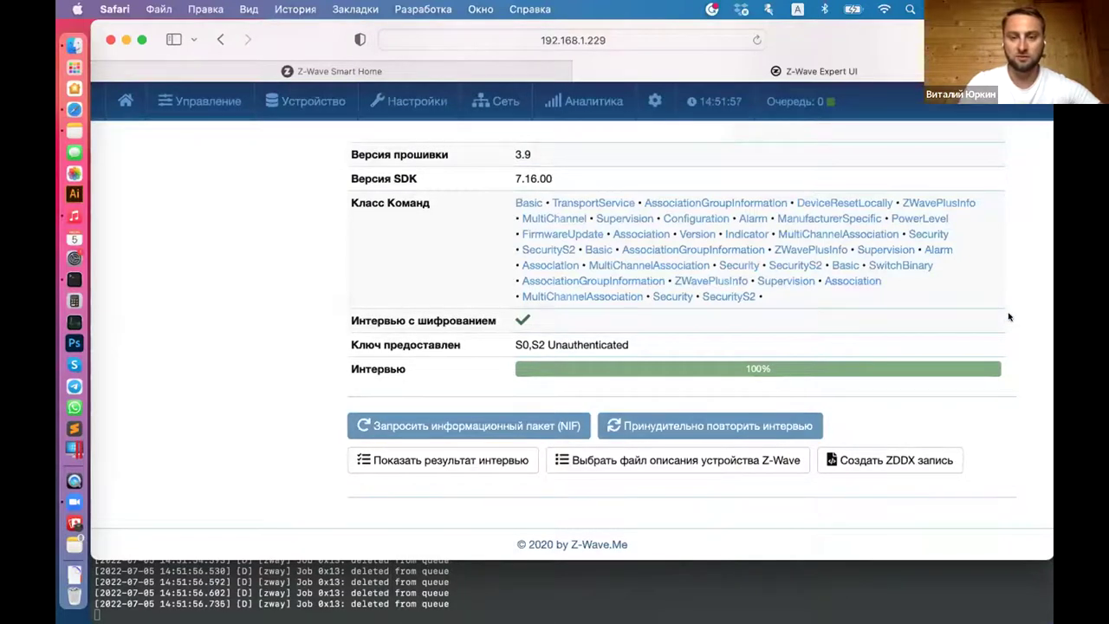
scroll(1009, 317, up, 5)
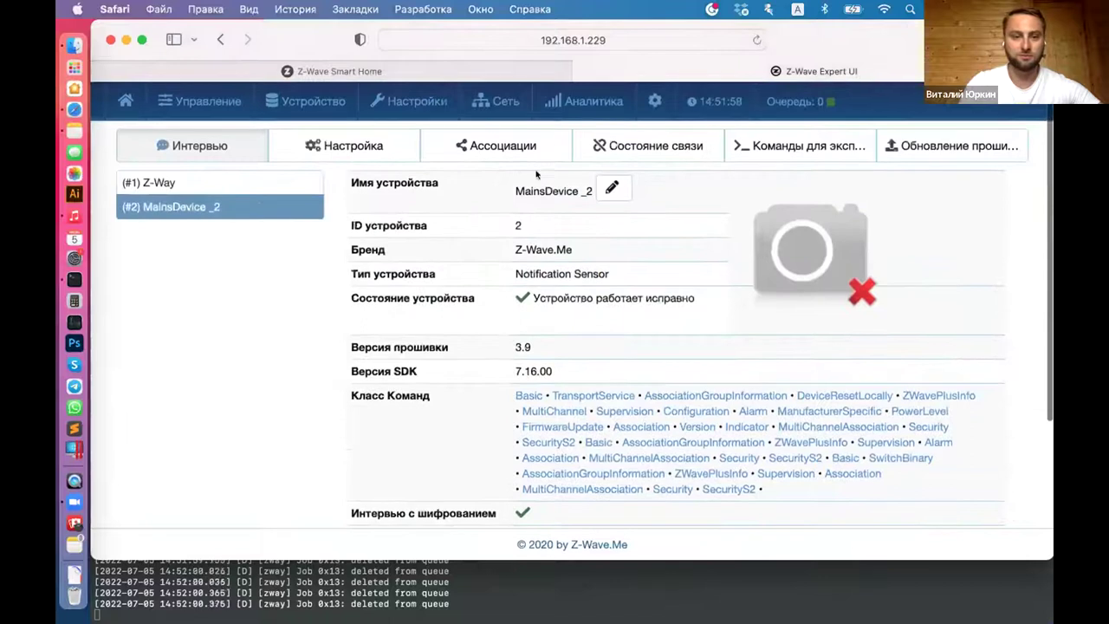
Step: Check parameter 9's value 510, then view the Lifeline group holding controller #1.0
click(346, 146)
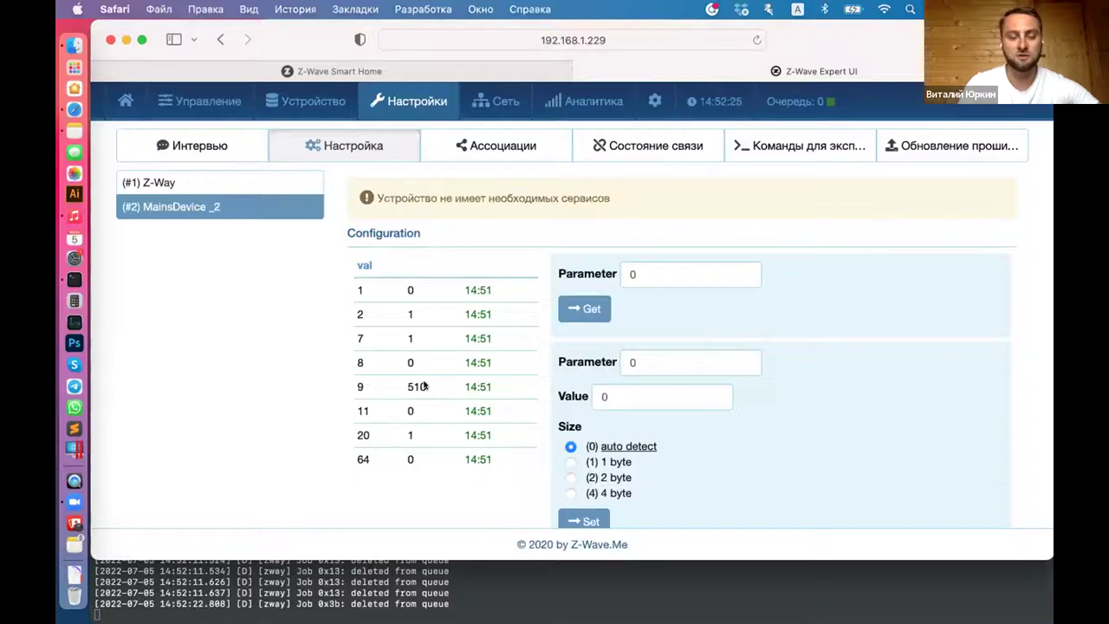
drag(406, 382, 424, 382)
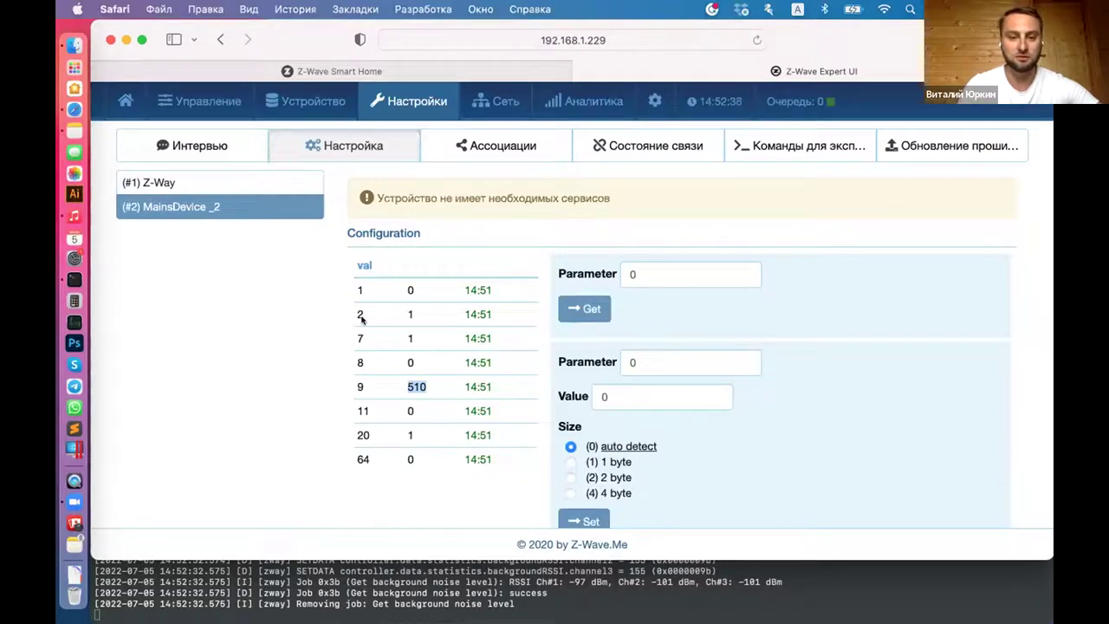
click(484, 147)
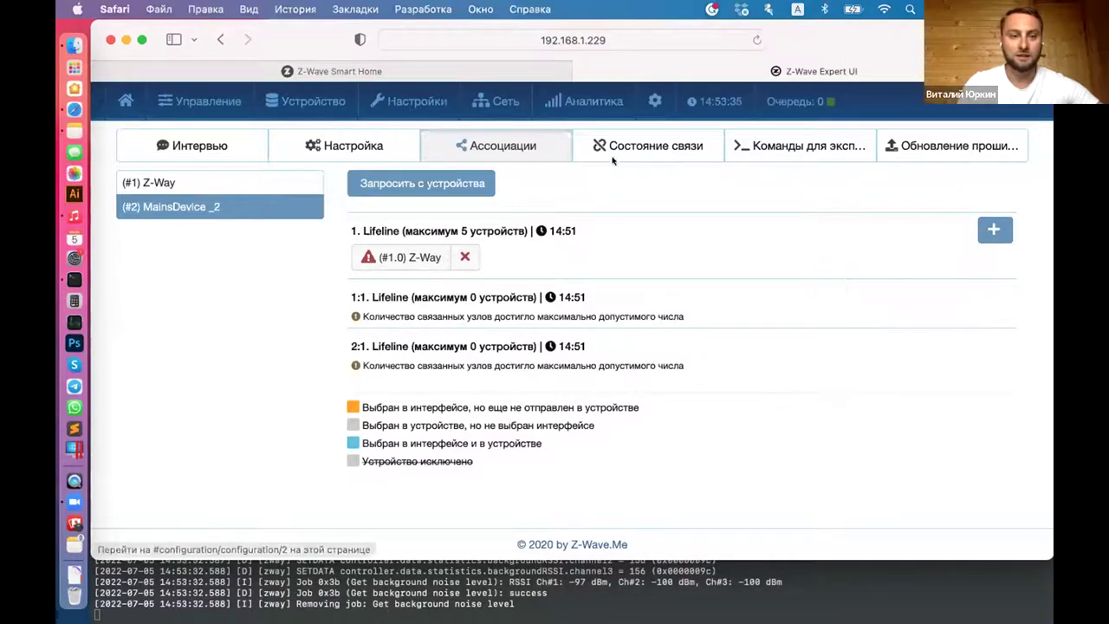
click(493, 97)
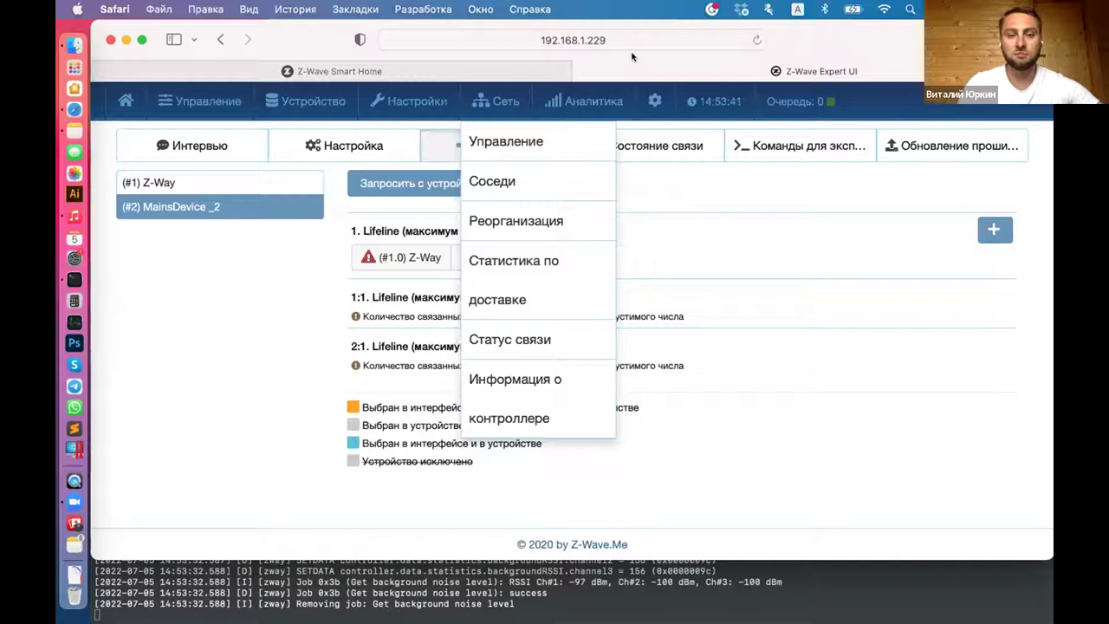
Step: Open Analytics > Route map showing the controller and MainsDevice _2, and expand its settings
click(500, 141)
click(501, 105)
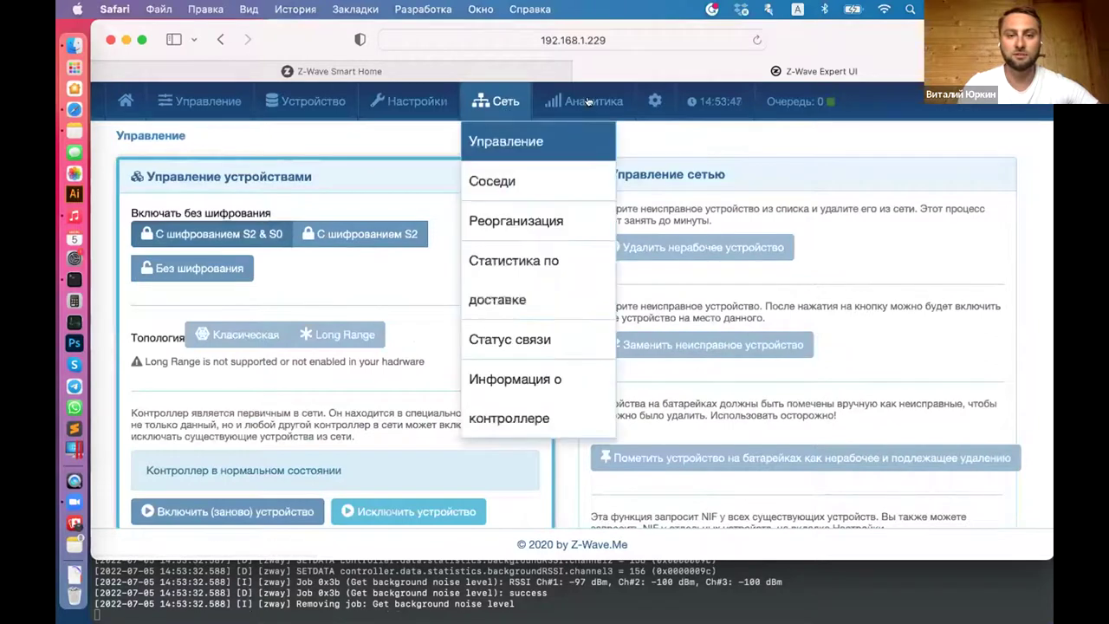
click(579, 107)
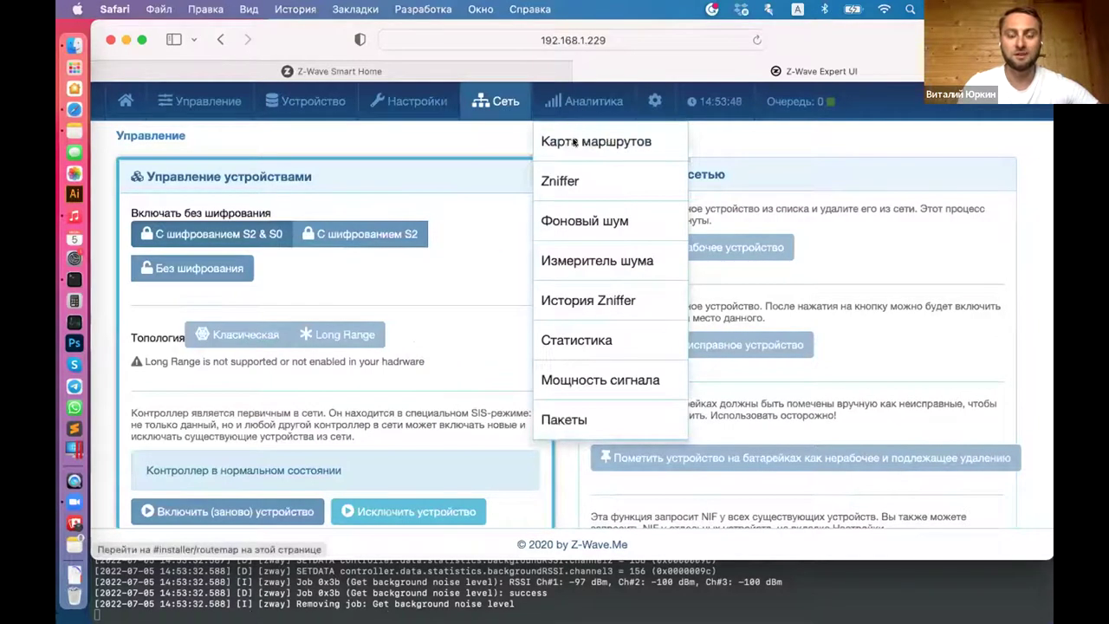
click(573, 143)
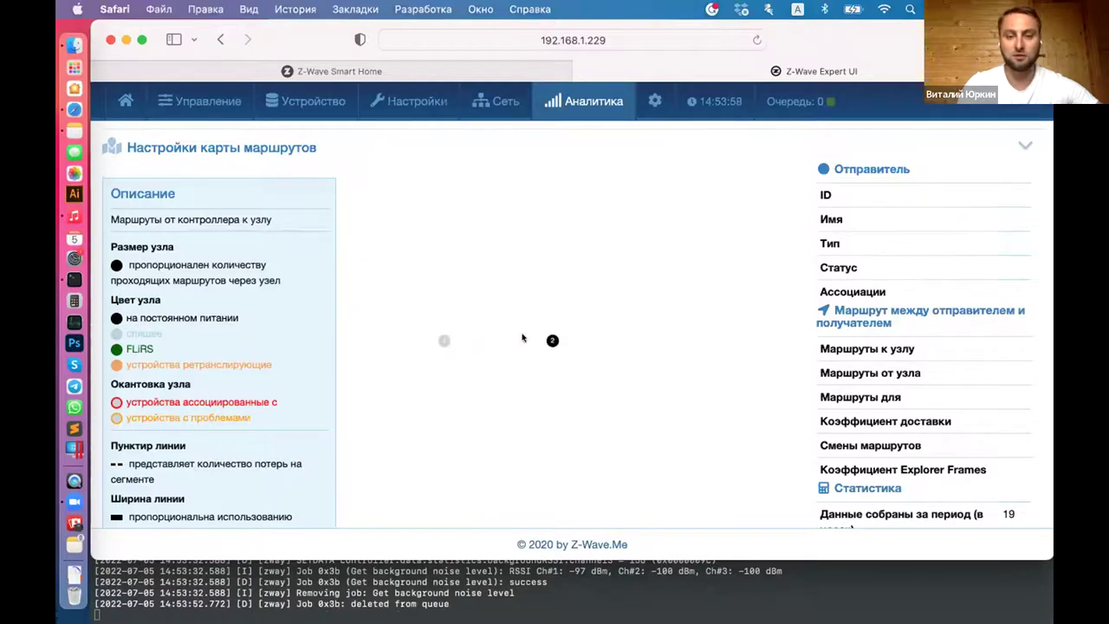
click(230, 148)
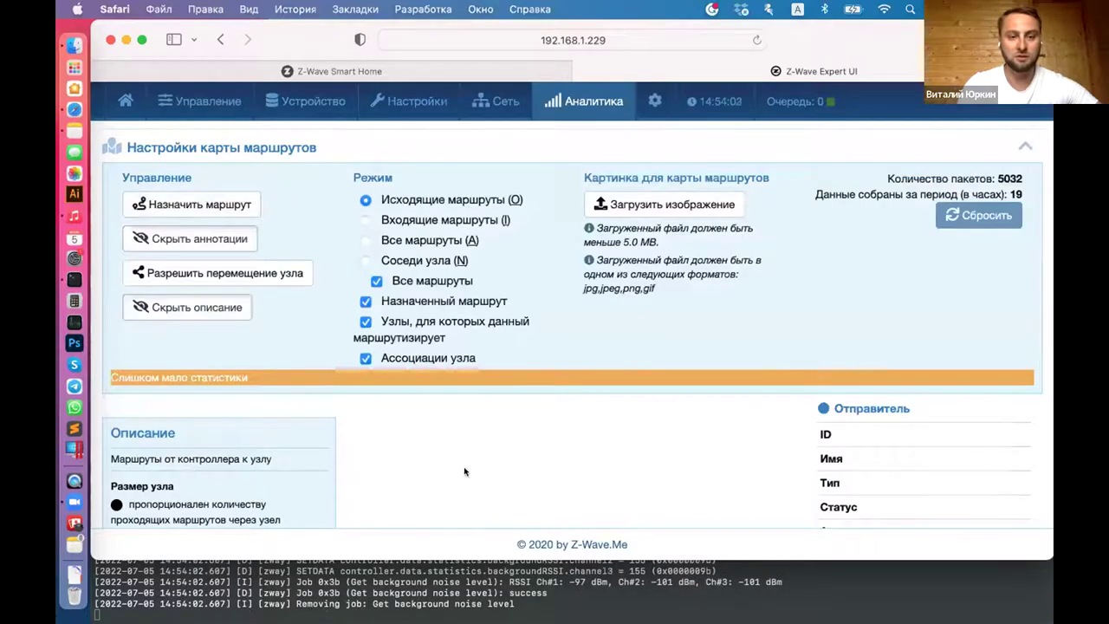
Step: Check node 2's routes on the map, then switch to Analytics > Zniffer
scroll(399, 407, down, 3)
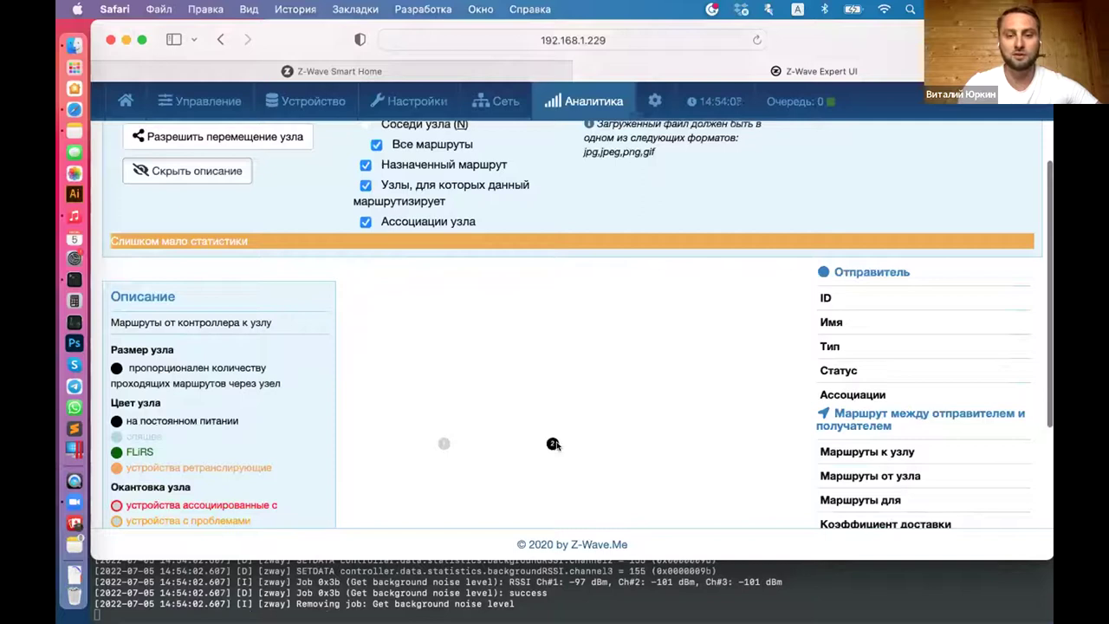
mouse_move(550, 441)
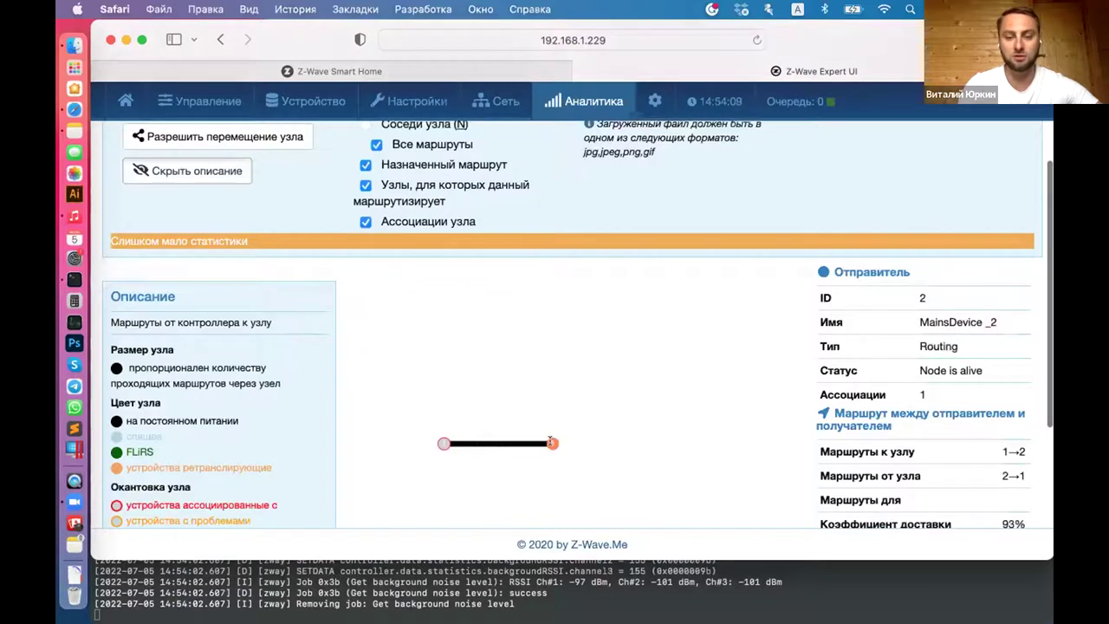
scroll(527, 307, up, 3)
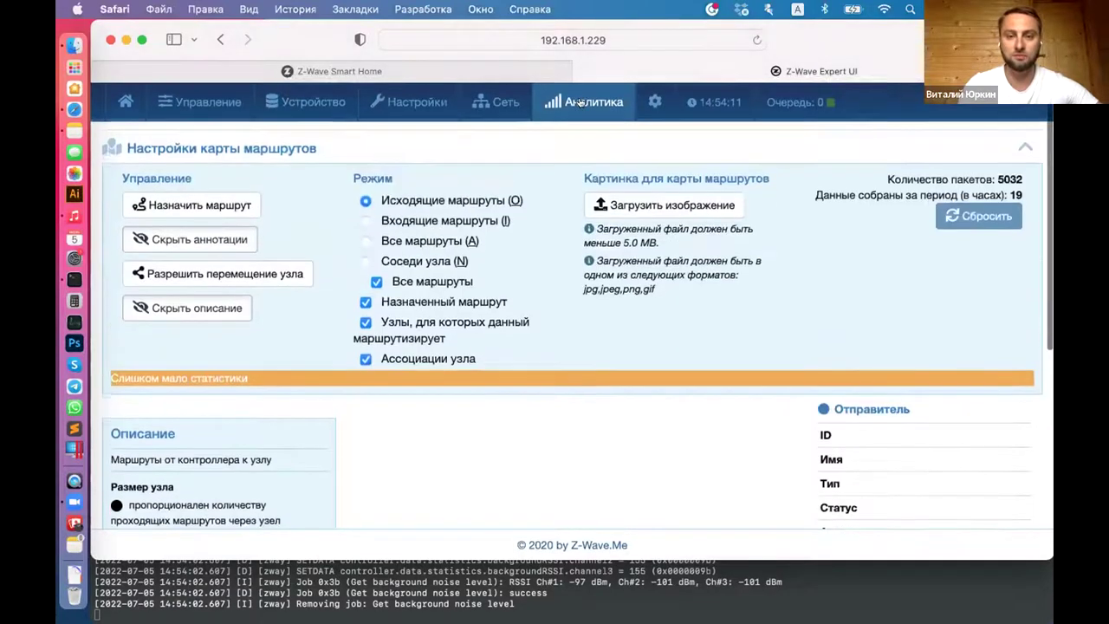
click(577, 102)
click(559, 178)
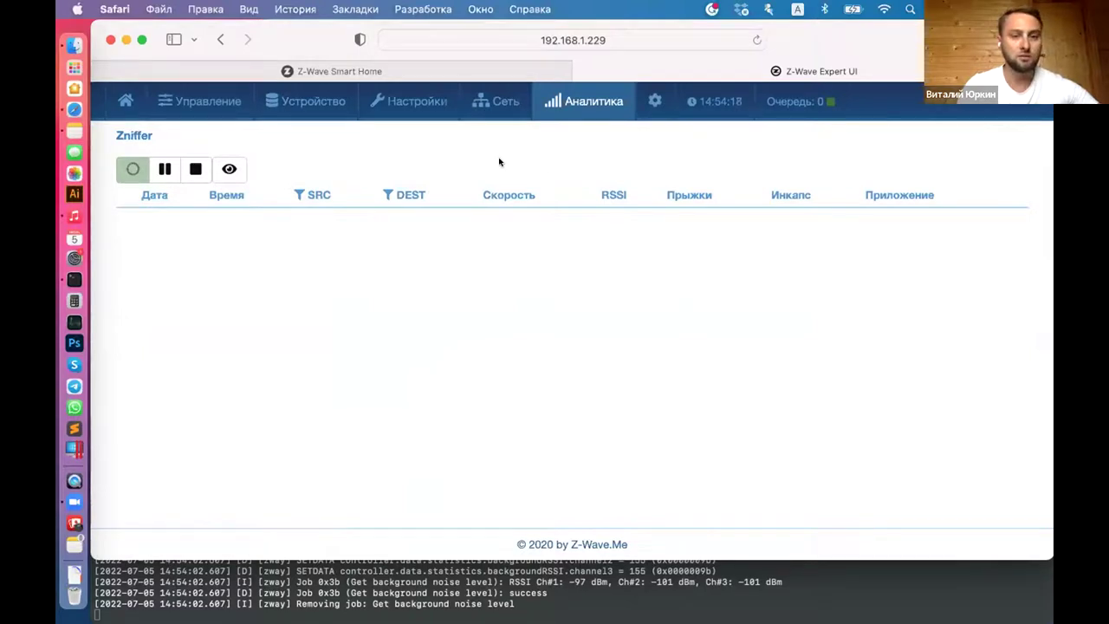
Step: Briefly capture live packets in Zniffer, then open the Аналитика > Фоновый шум chart
click(229, 169)
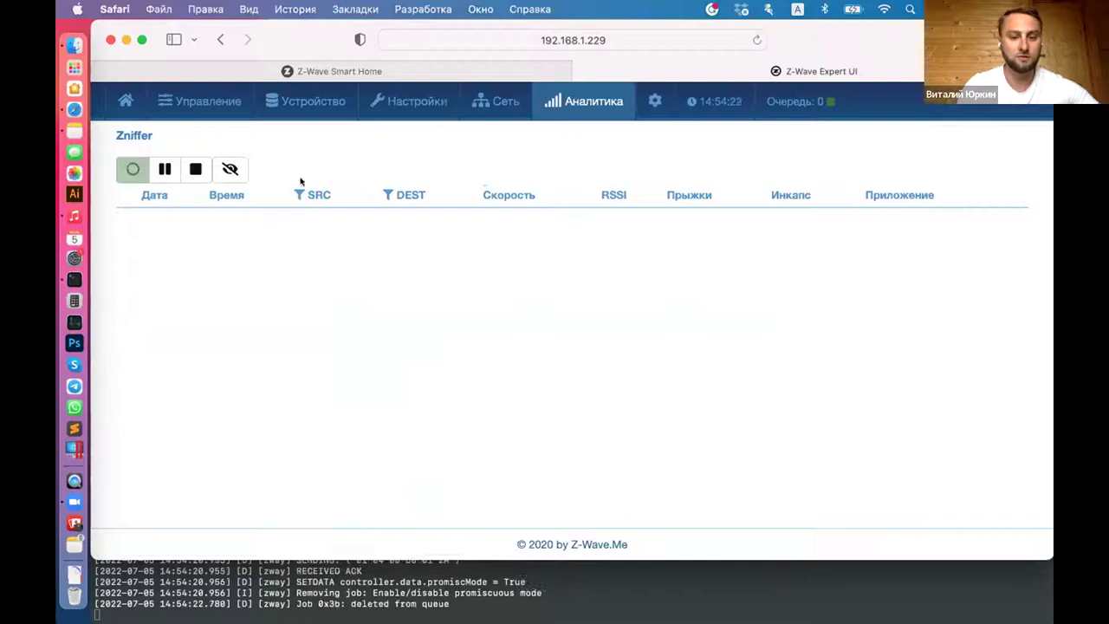
click(232, 165)
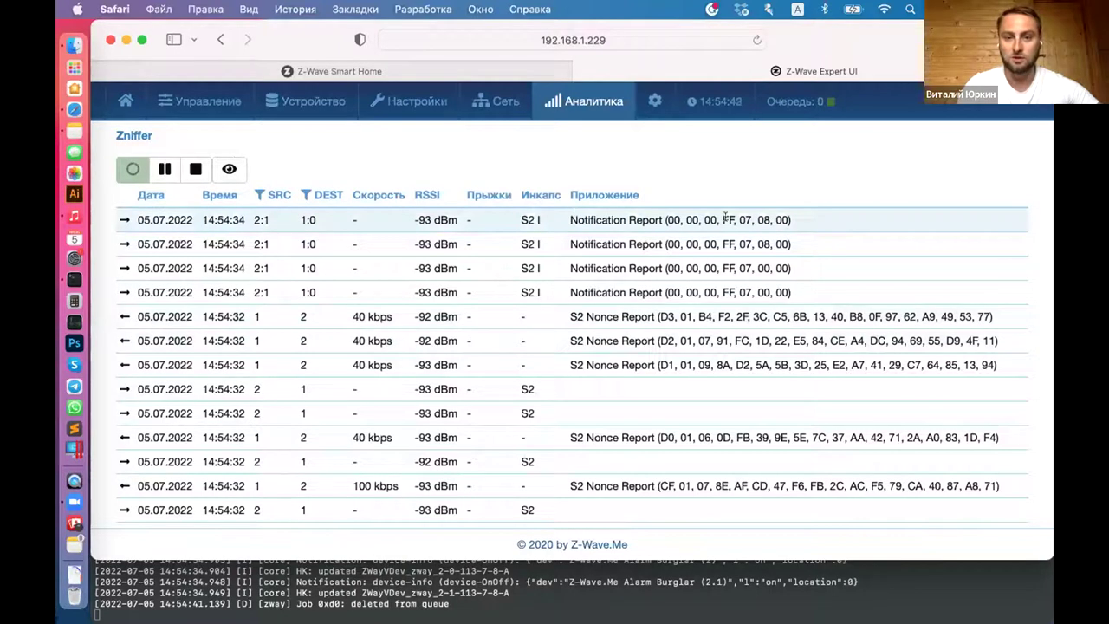
click(582, 101)
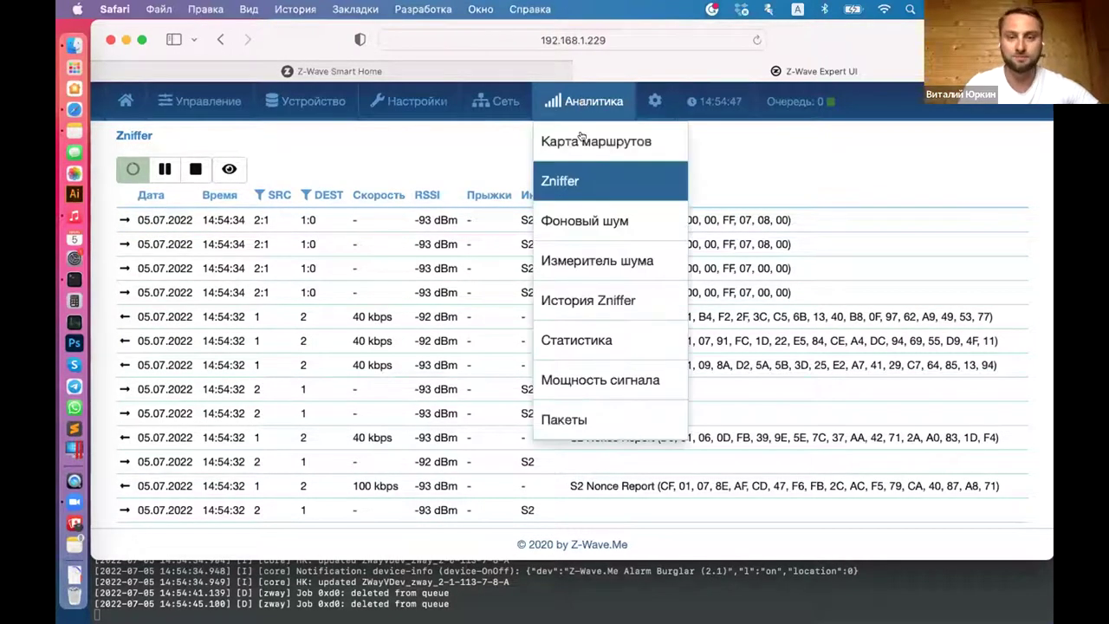
click(576, 221)
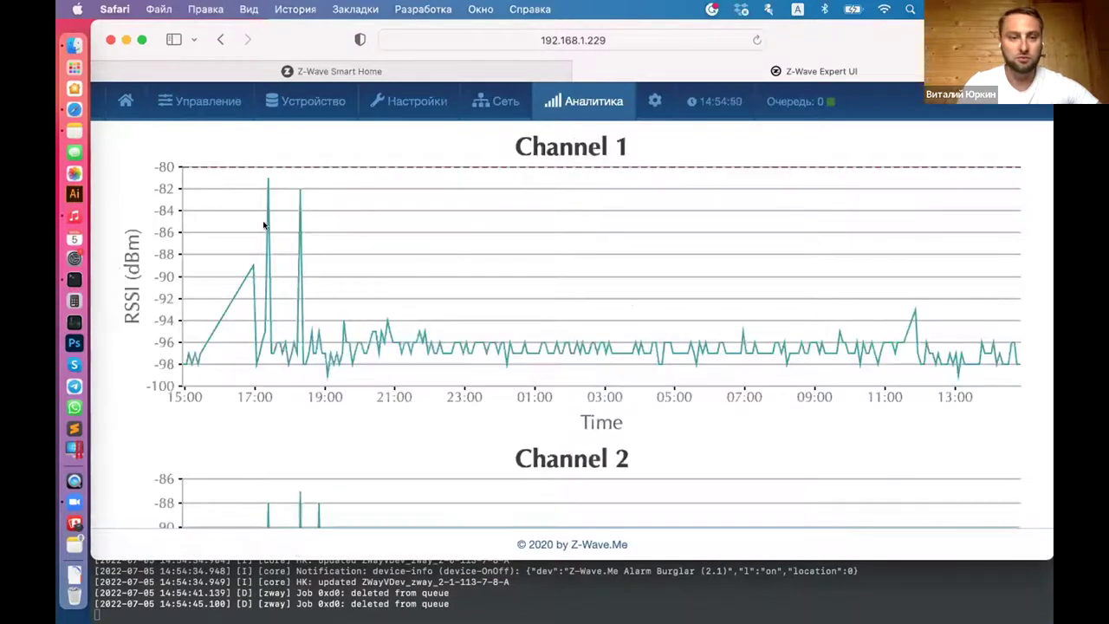
Step: Review the Channel 1 RSSI noise chart and open the Аналитика pages menu
mouse_move(264, 178)
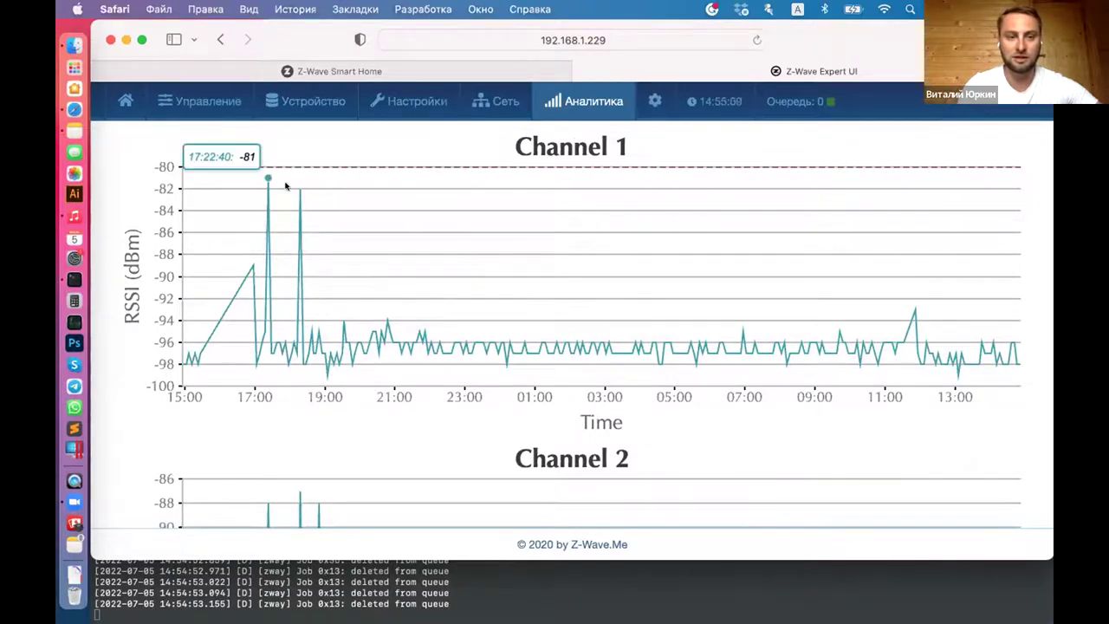
click(594, 100)
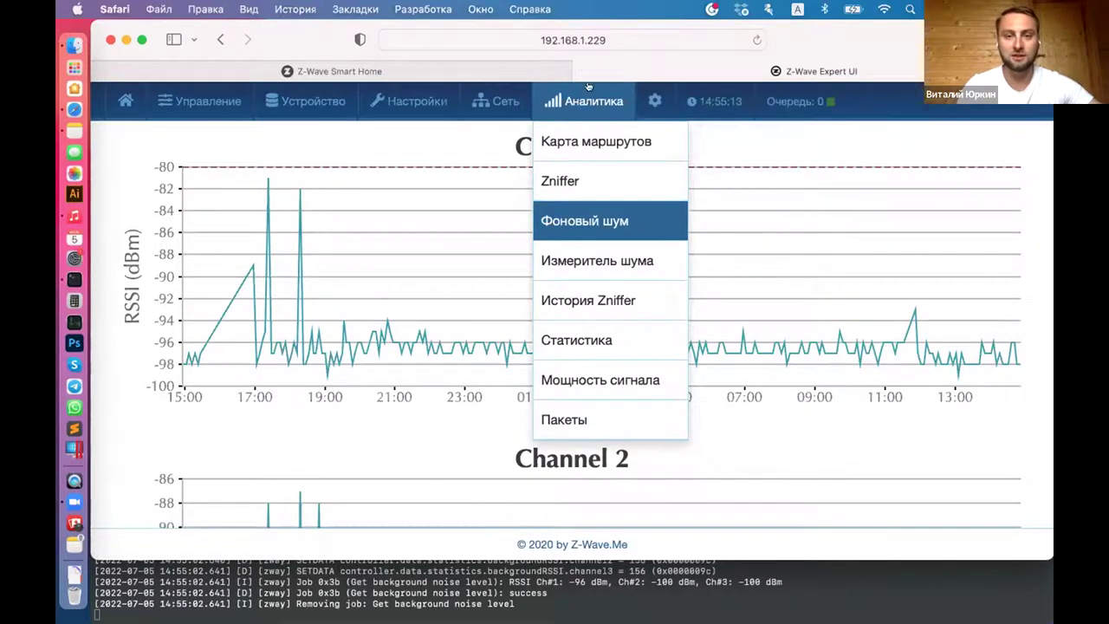
Step: In the Smart Home UI, list all three elements and open Z-Wave.Me Alarm Burglar (2) settings
click(525, 69)
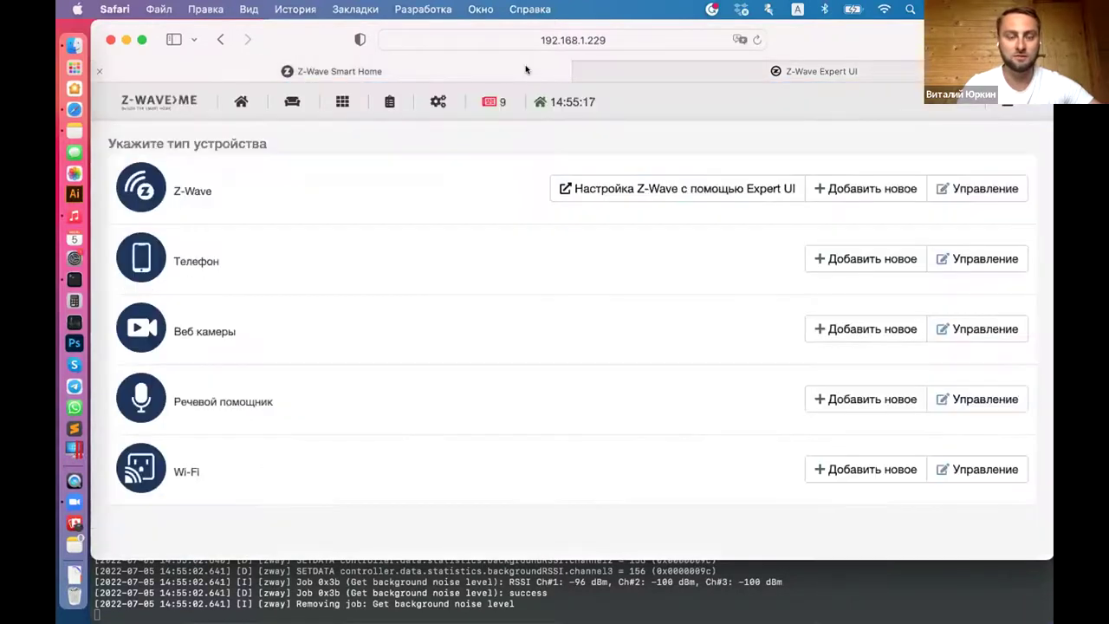
click(341, 101)
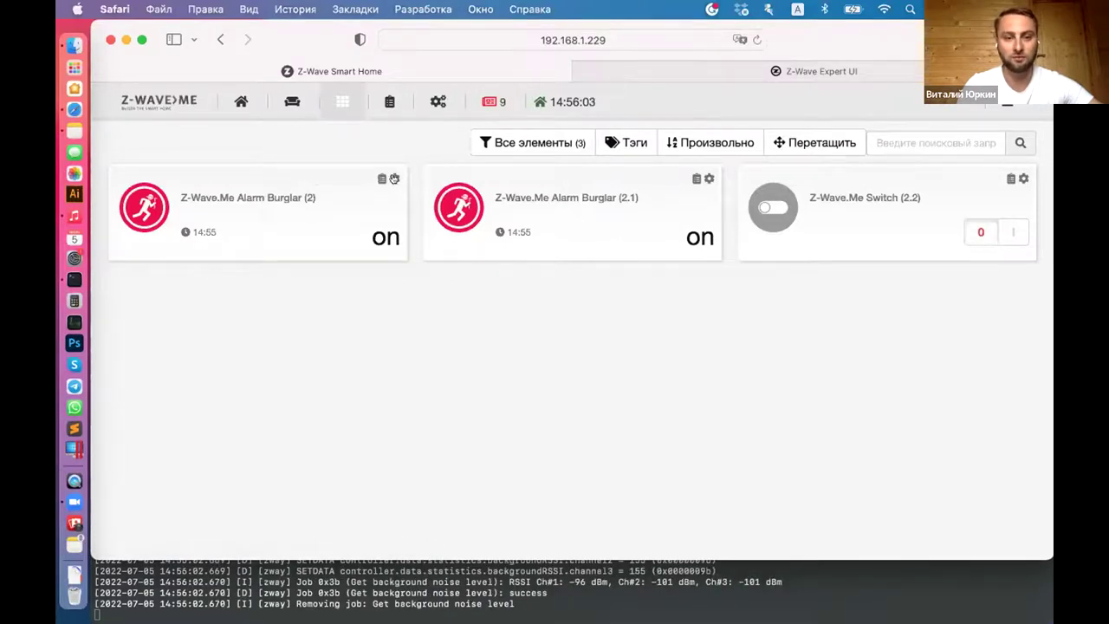
click(392, 179)
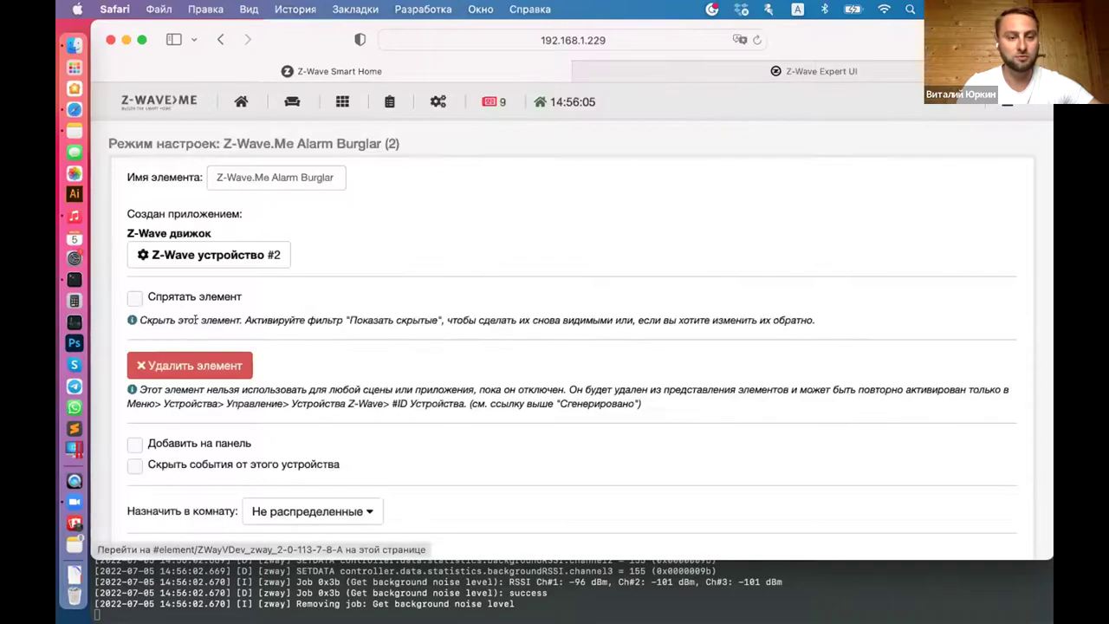
Step: Save the Z-Wave.Me Alarm Burglar (2) device settings with Сохранить
click(135, 298)
scroll(682, 358, down, 5)
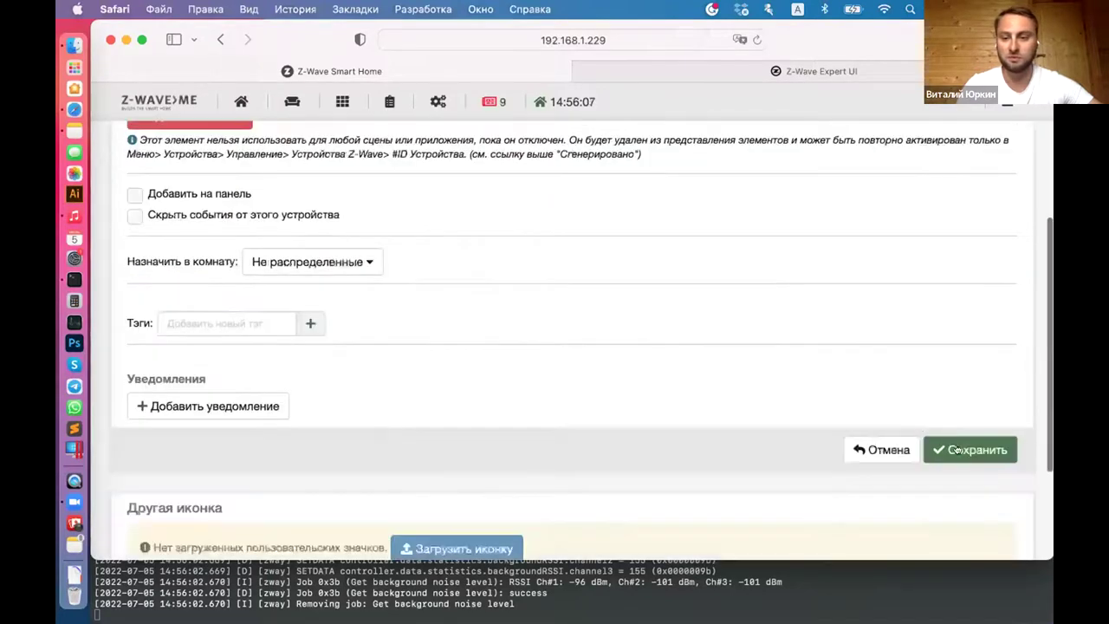
click(957, 449)
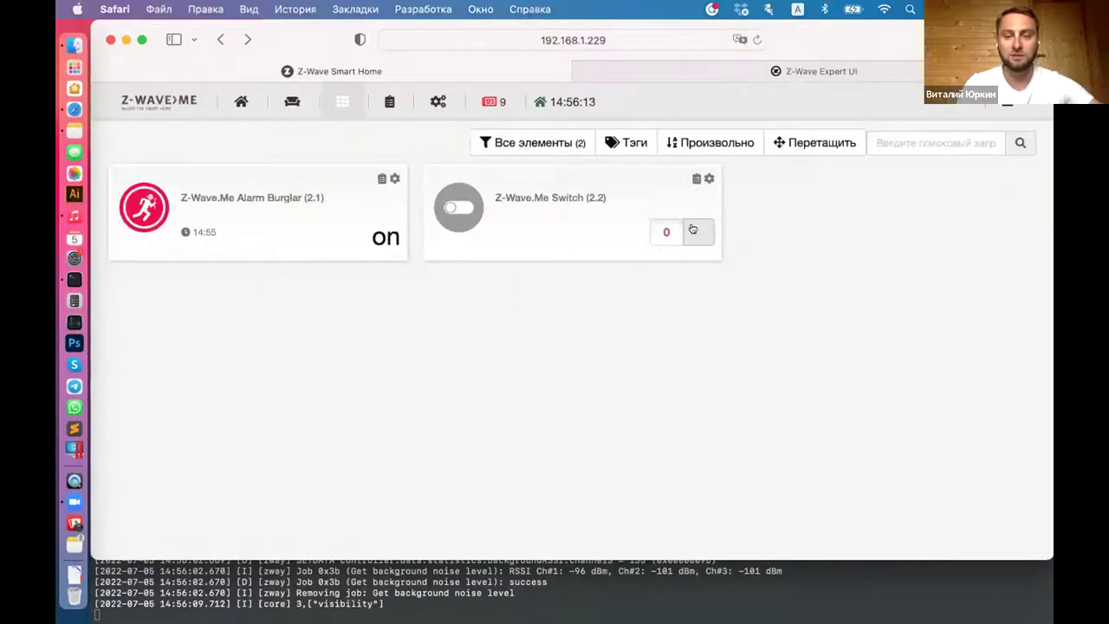
Step: Turn the Z-Wave.Me Switch (2.2) on, sending the on command twice
click(693, 234)
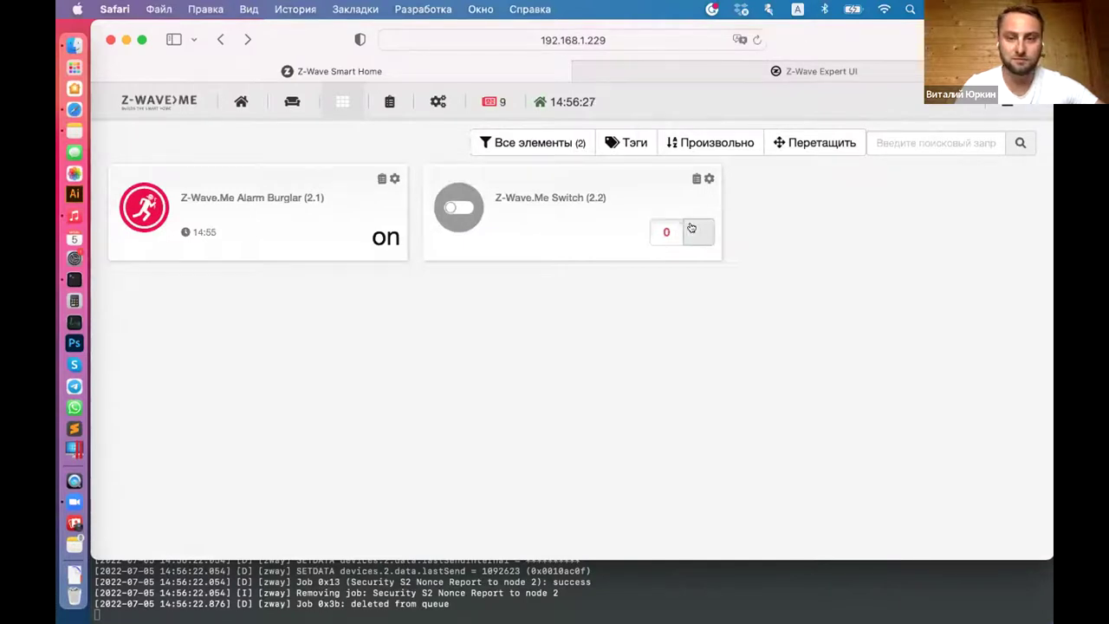
click(692, 227)
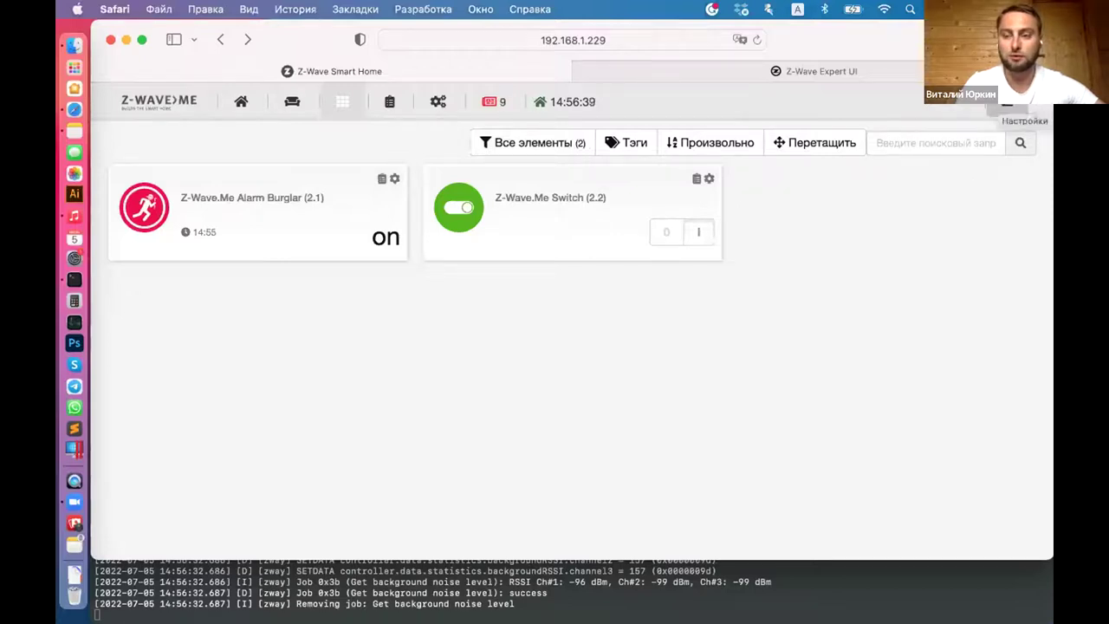
click(1007, 102)
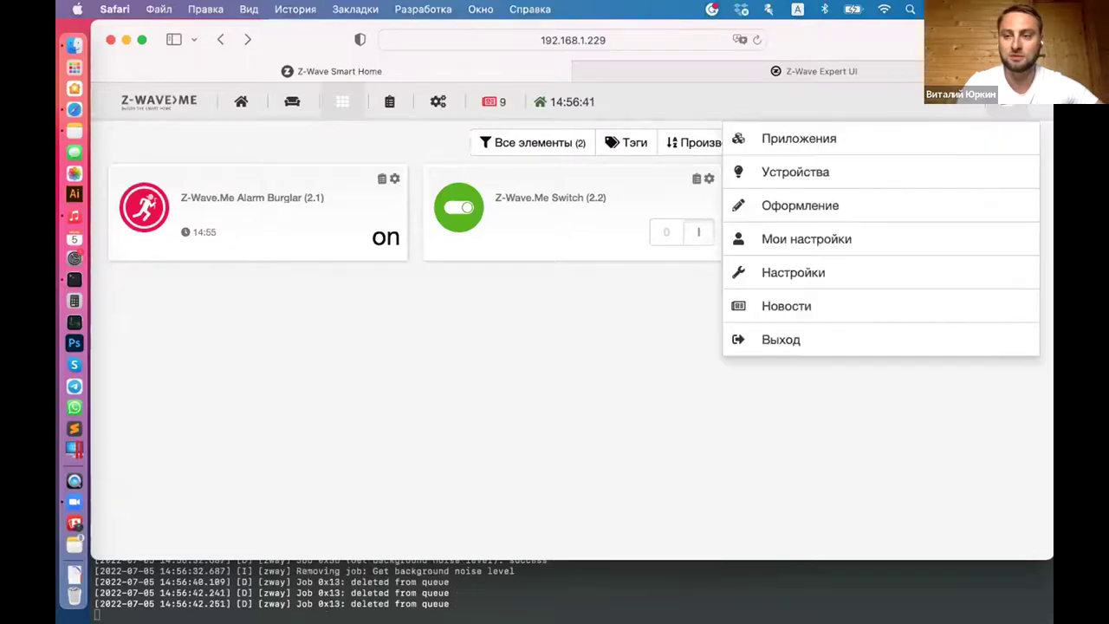
Step: Go to Приложения > Локальные приложения and start a new Если -> Тогда automation
click(789, 138)
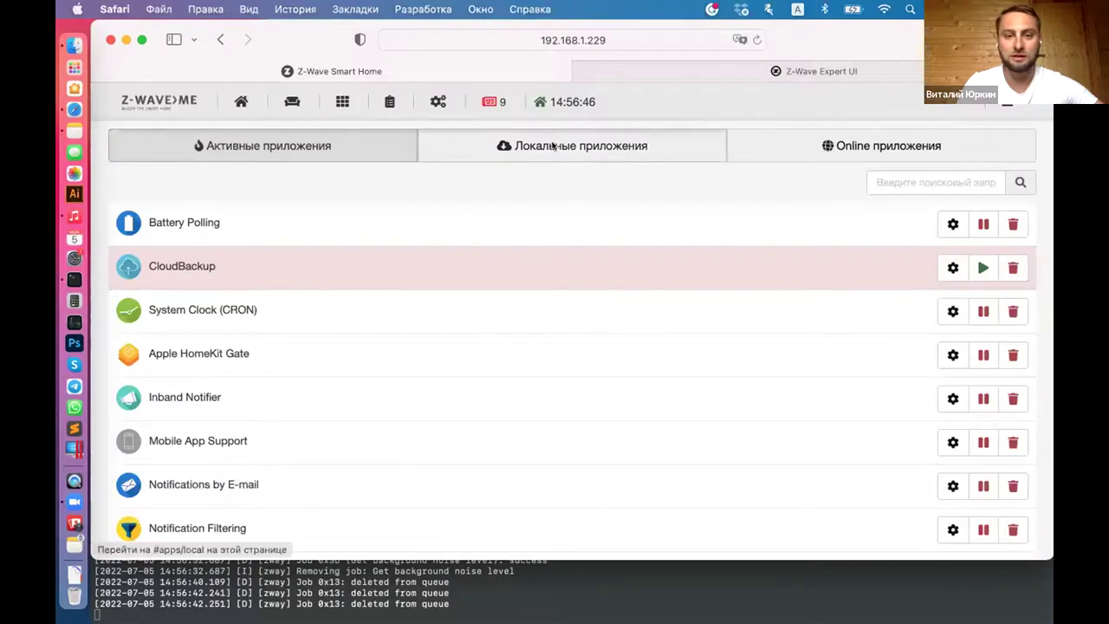
click(509, 151)
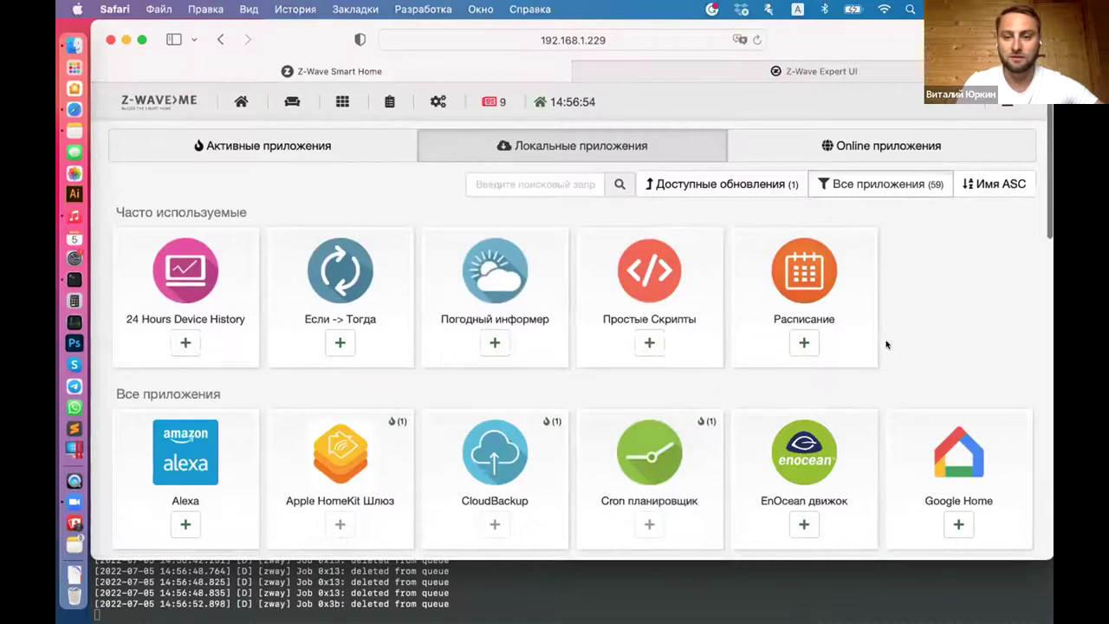
scroll(886, 344, down, 1)
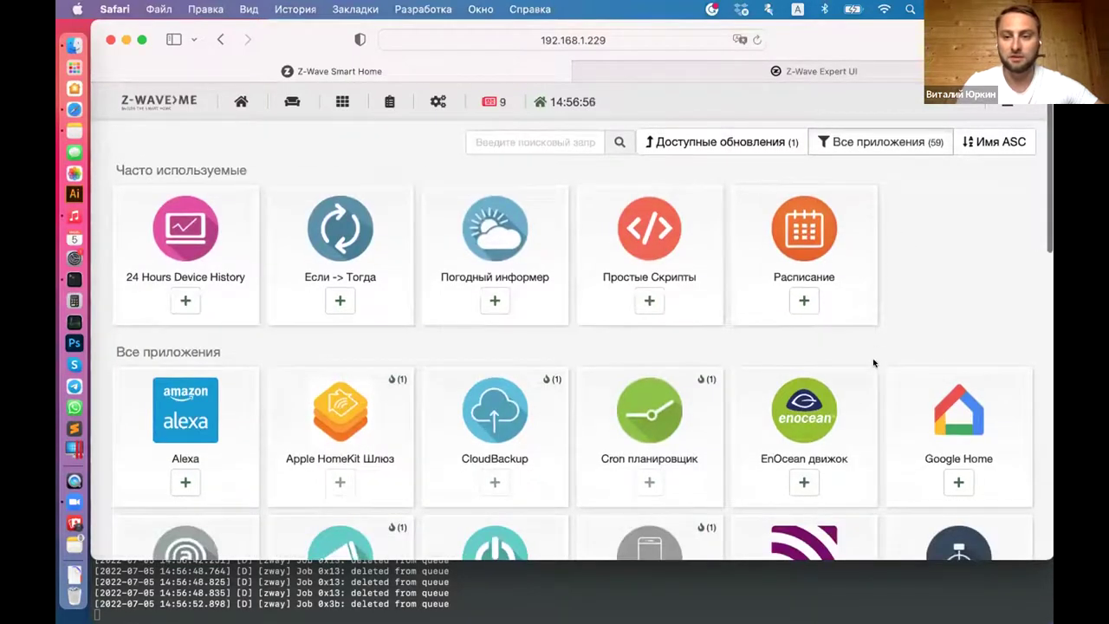
scroll(873, 363, down, 1)
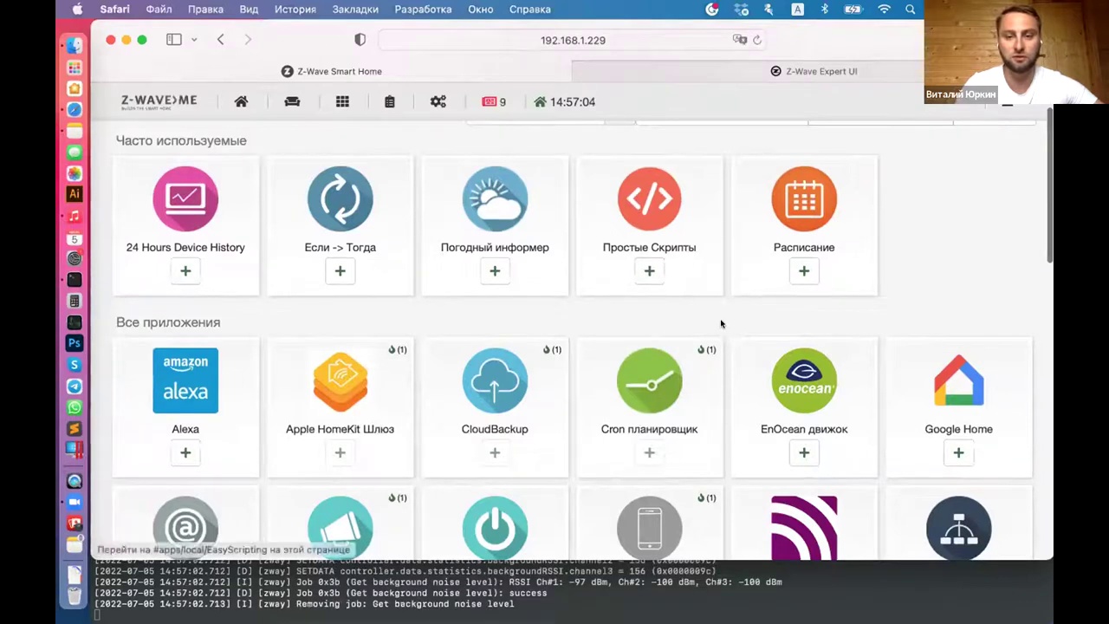
scroll(389, 282, down, 1)
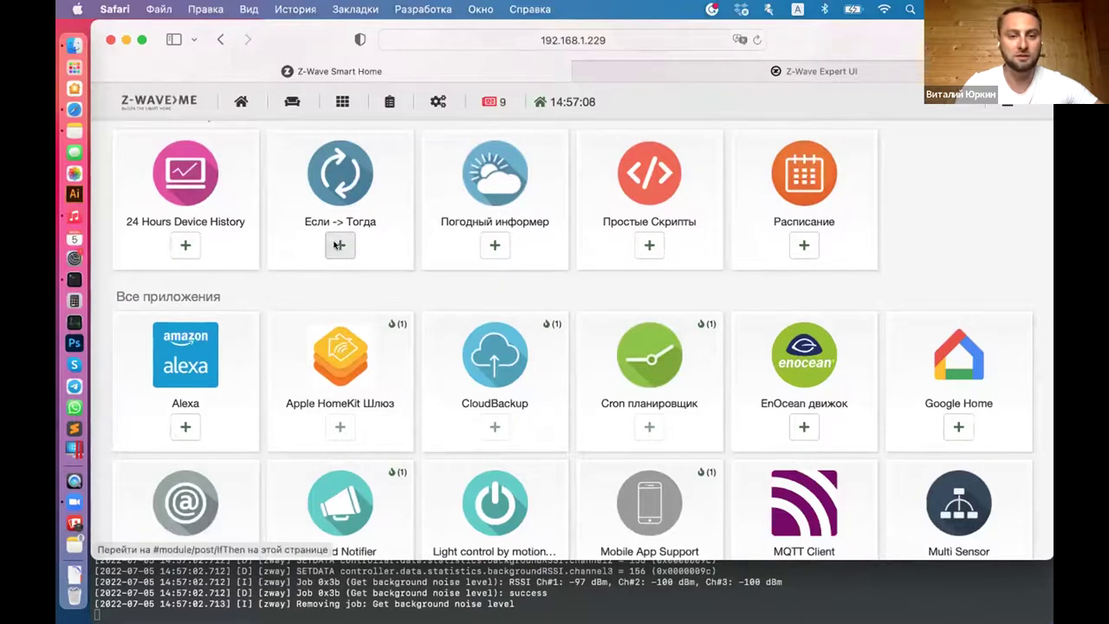
click(338, 245)
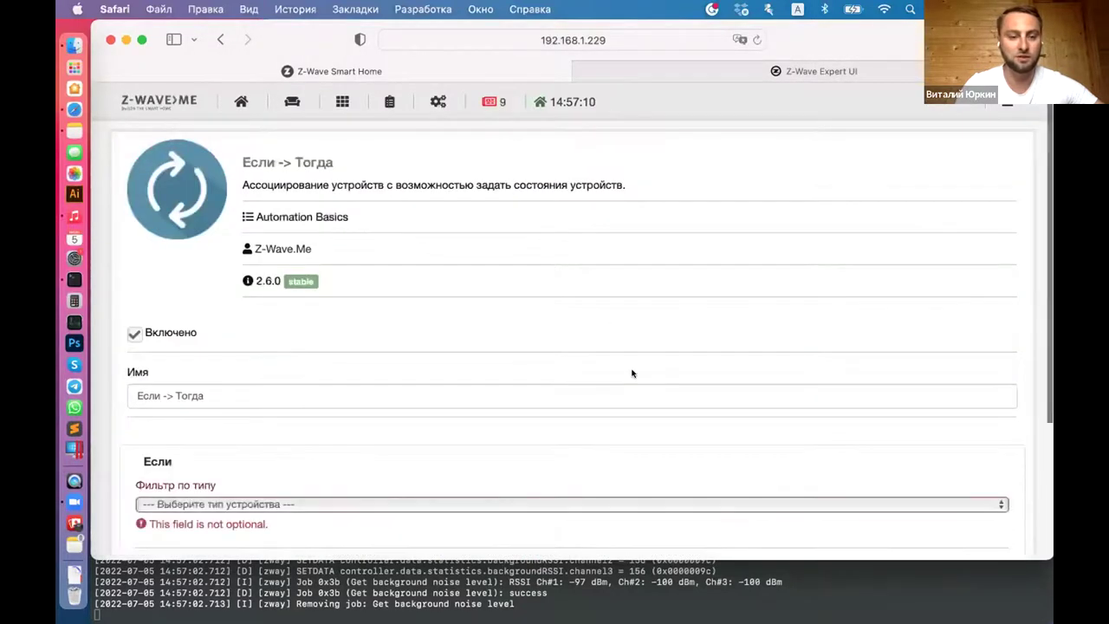
scroll(632, 371, down, 5)
Step: Set the Если trigger to Бинарный датчик Z-Wave.Me Alarm Burglar (2.1) with Включить
click(248, 347)
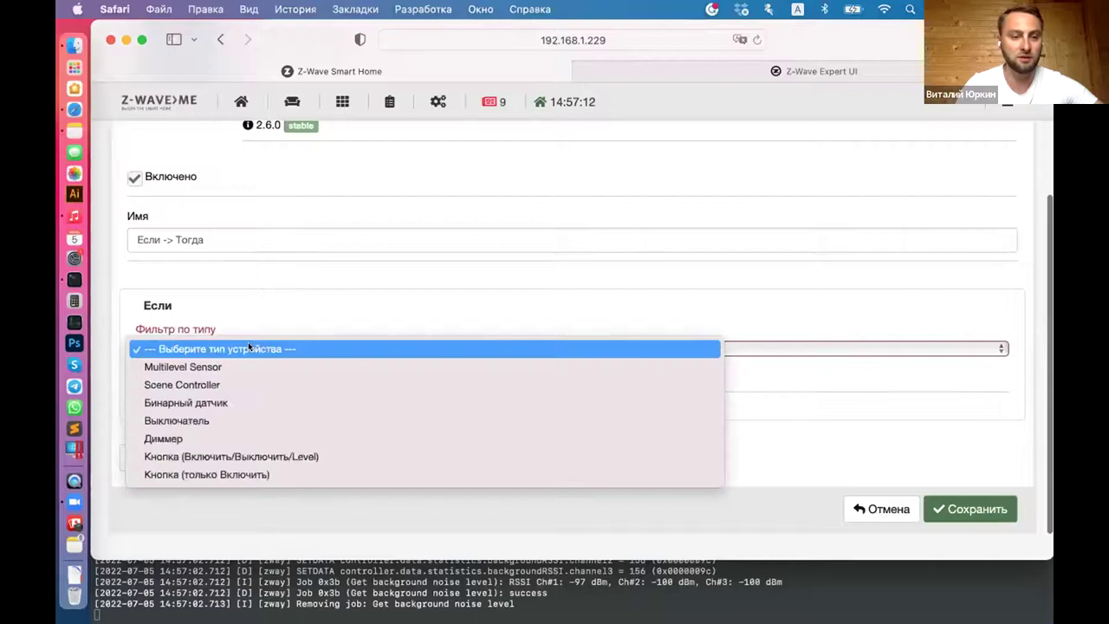
click(201, 404)
click(206, 406)
click(224, 436)
click(158, 437)
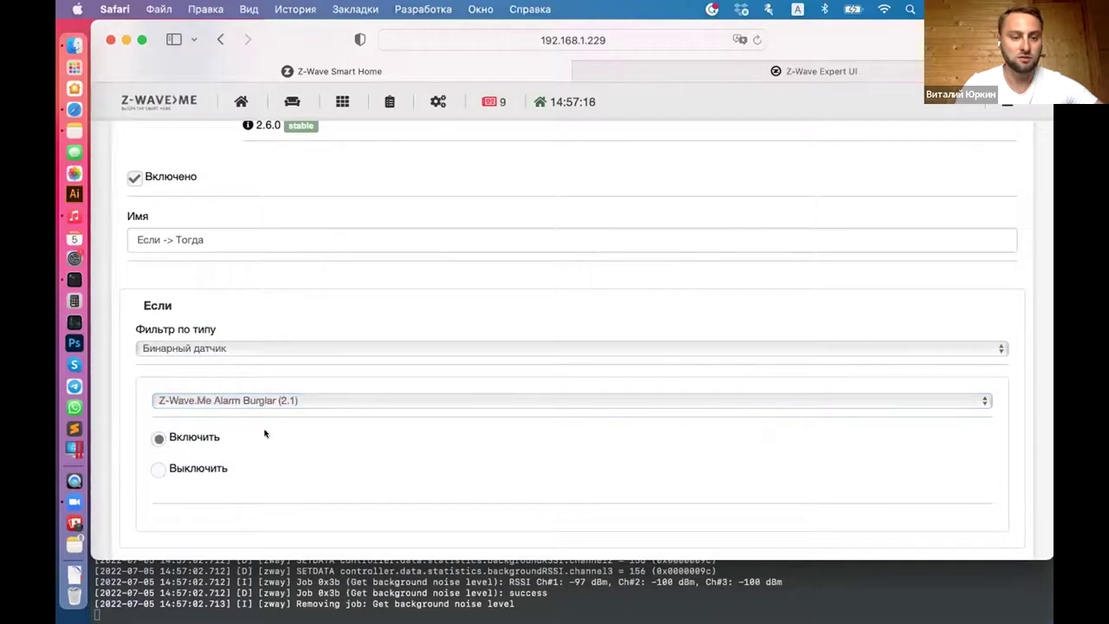
scroll(359, 458, down, 5)
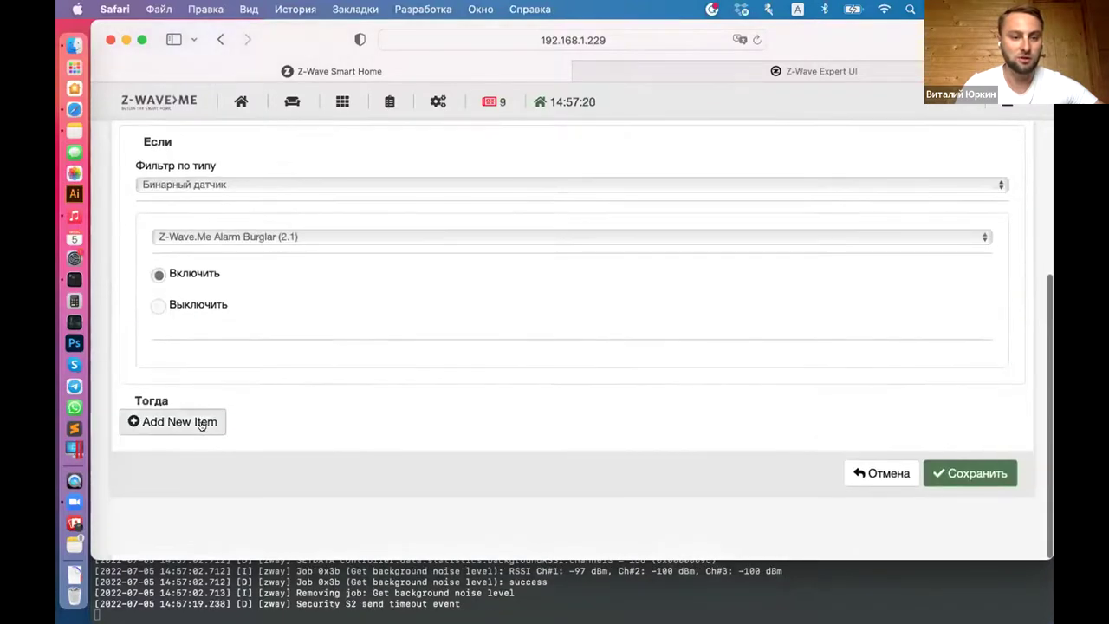
Step: Add a Тогда action on Выключатель Z-Wave.Me Switch (2.2), then return unsaved to local apps
click(200, 423)
click(246, 504)
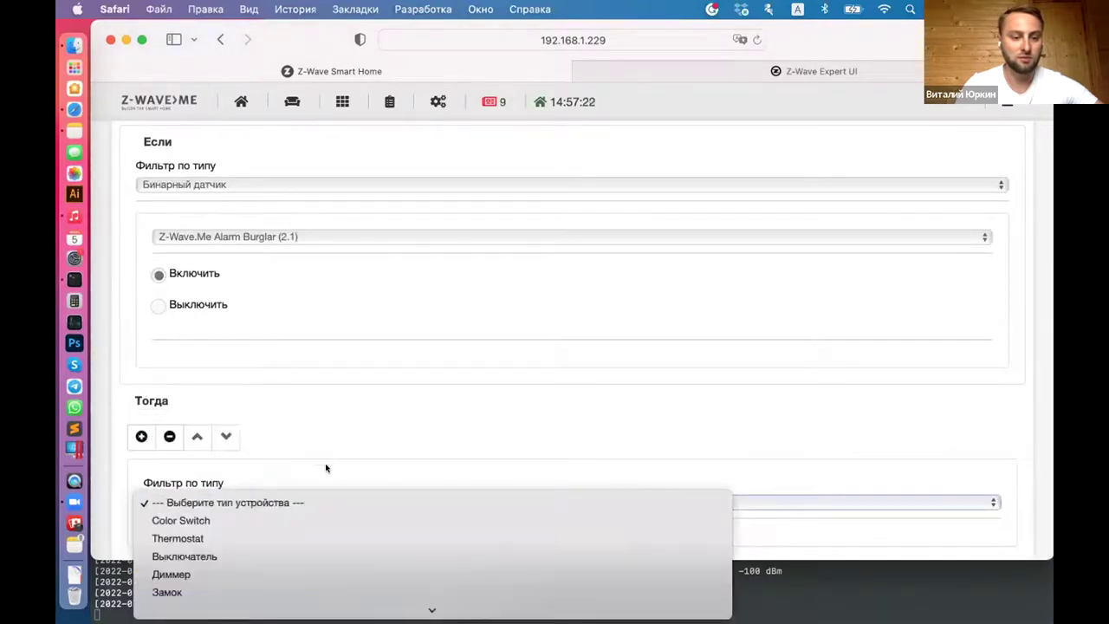
click(208, 556)
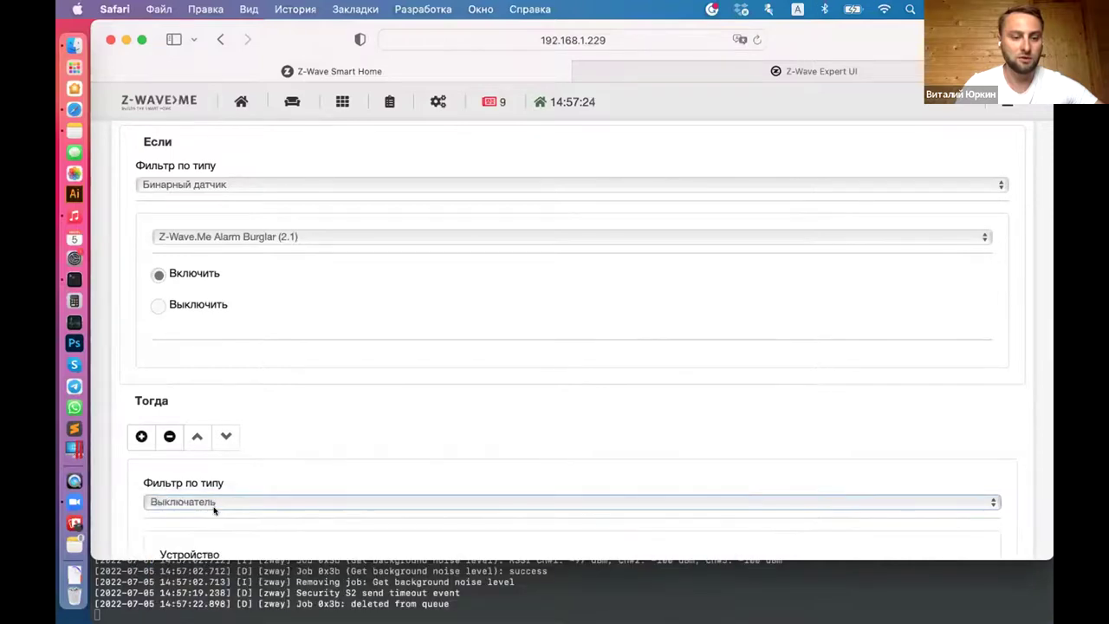
scroll(226, 481, down, 3)
click(236, 450)
click(224, 469)
scroll(309, 381, up, 3)
scroll(310, 382, down, 10)
scroll(750, 382, up, 10)
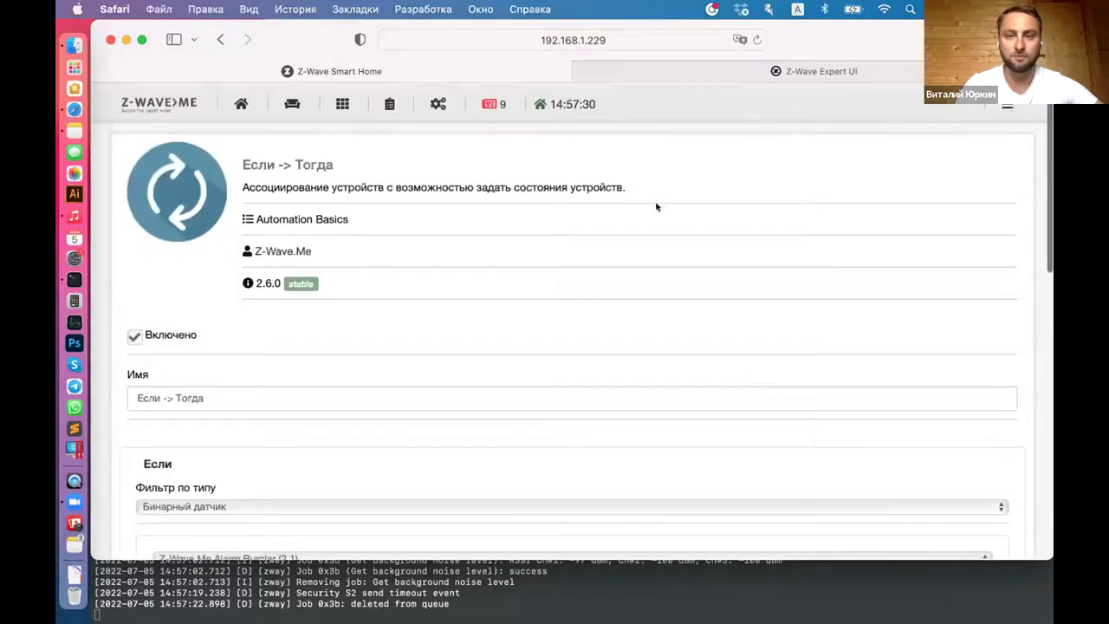
click(218, 39)
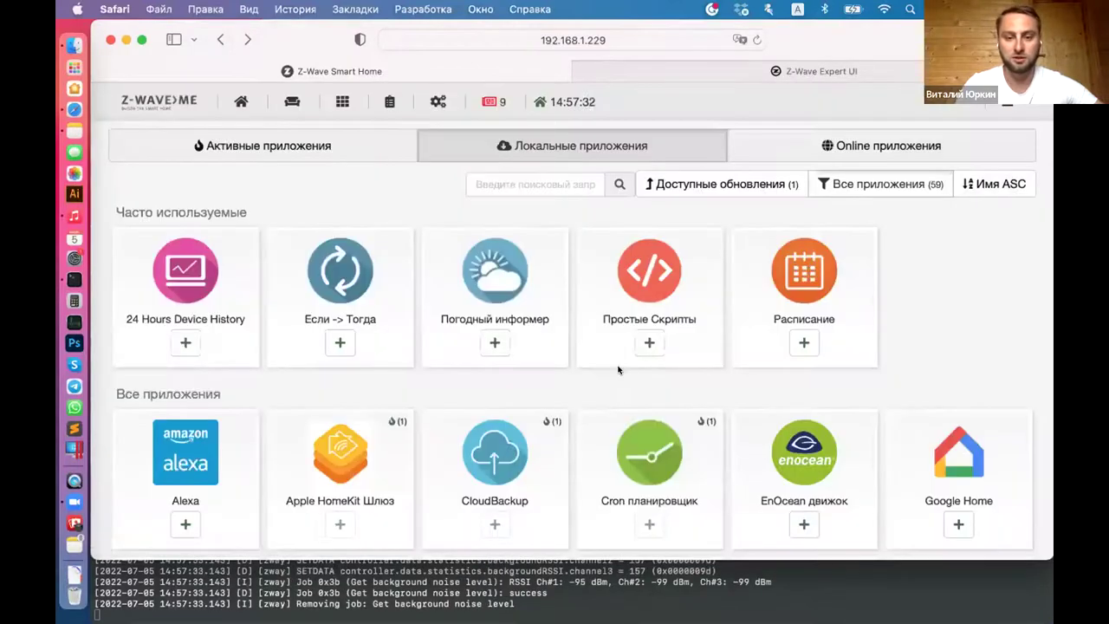
Step: Scroll the local apps grid to Умное освещение and add a new instance of it
scroll(575, 424, down, 1)
scroll(575, 424, down, 8)
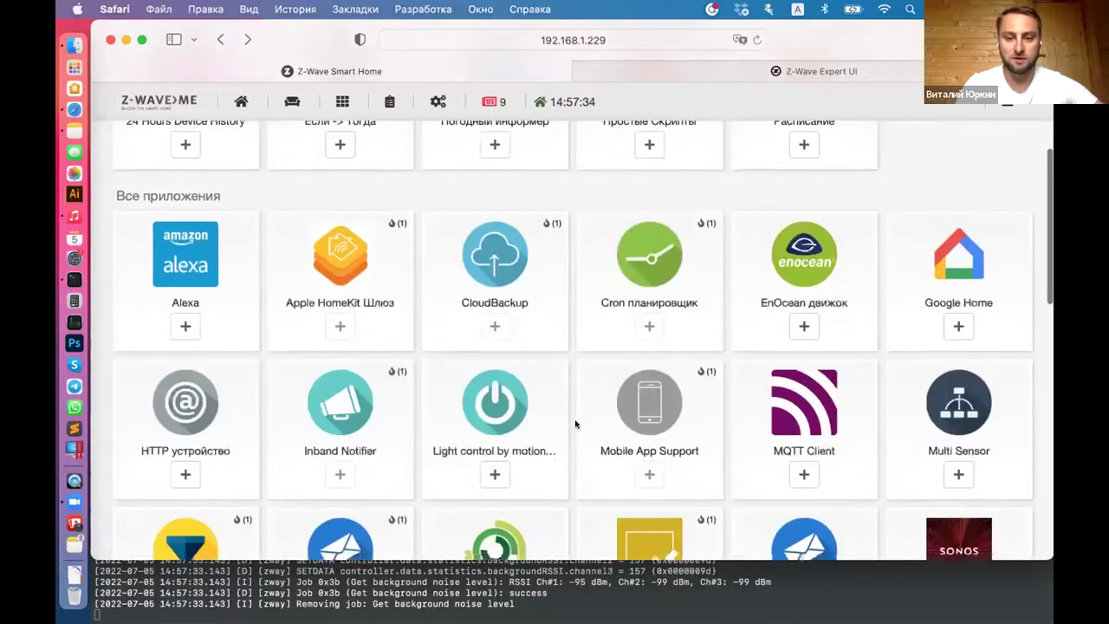
scroll(574, 424, down, 5)
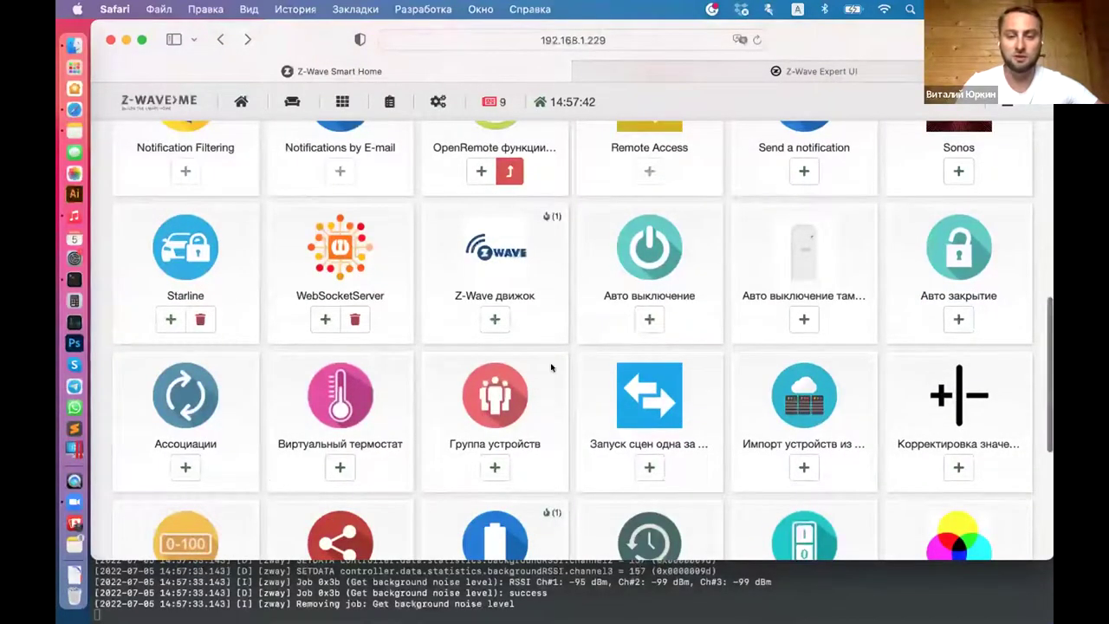
scroll(583, 408, down, 2)
scroll(584, 409, down, 4)
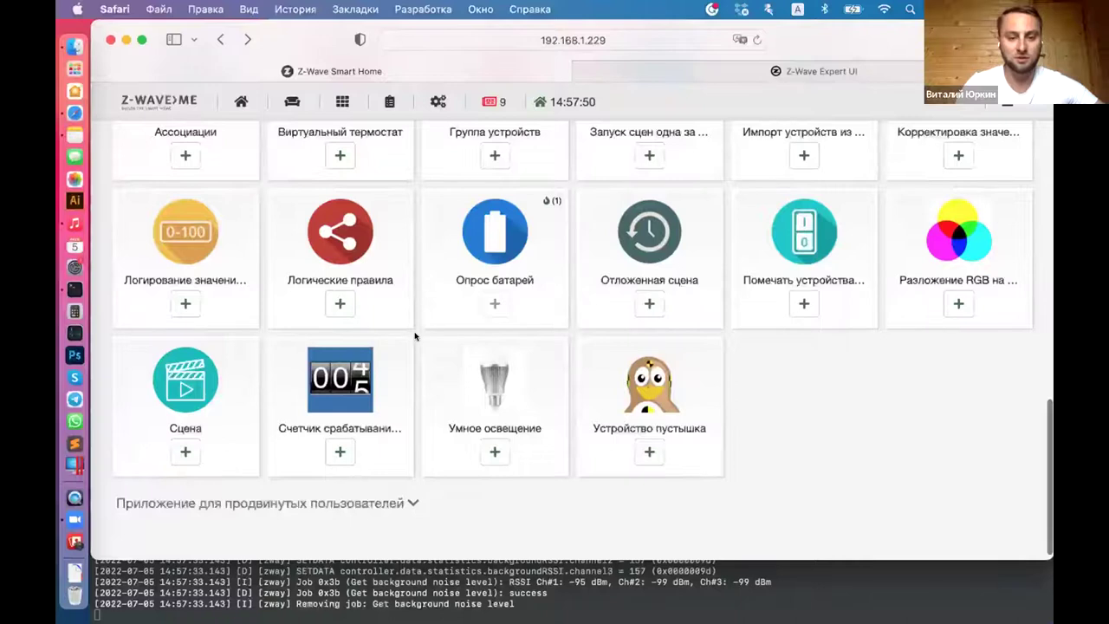
scroll(414, 367, down, 1)
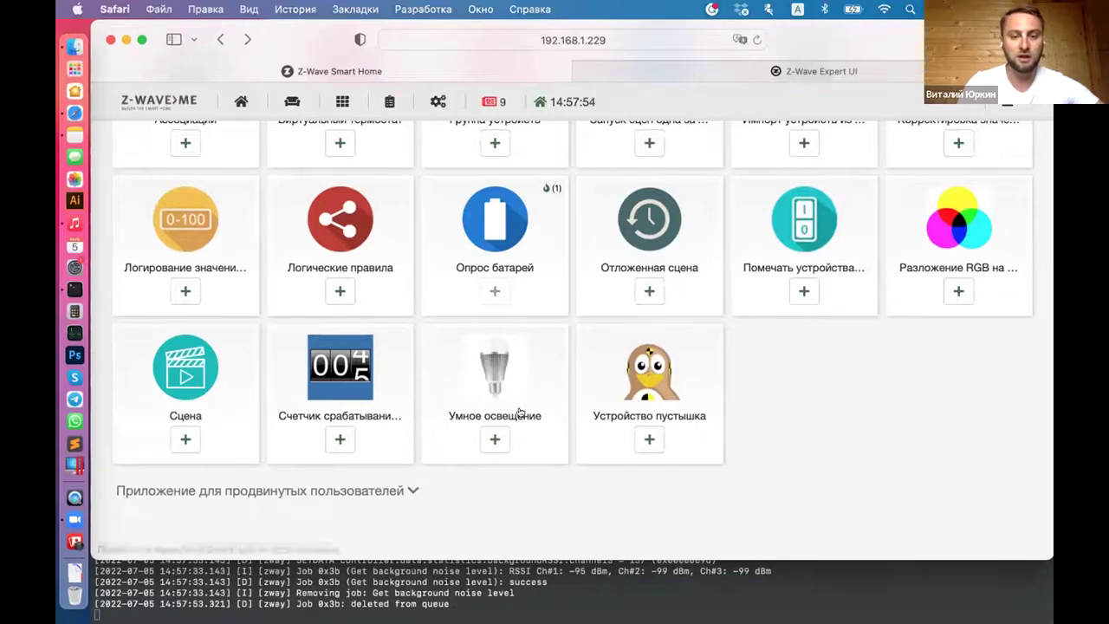
click(491, 439)
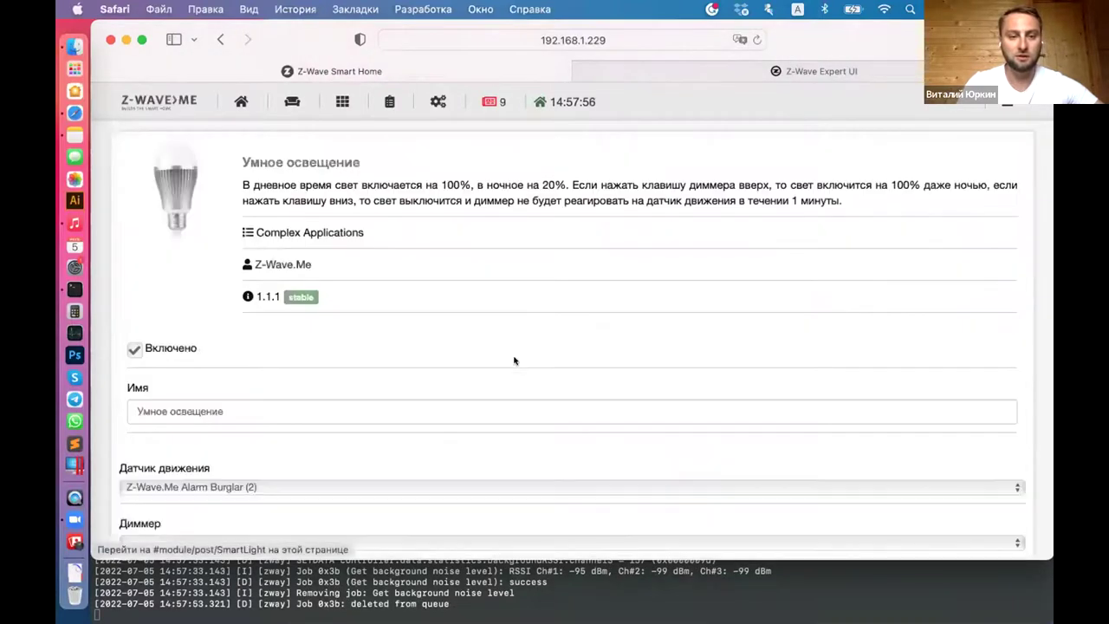
scroll(513, 361, down, 5)
scroll(460, 260, up, 4)
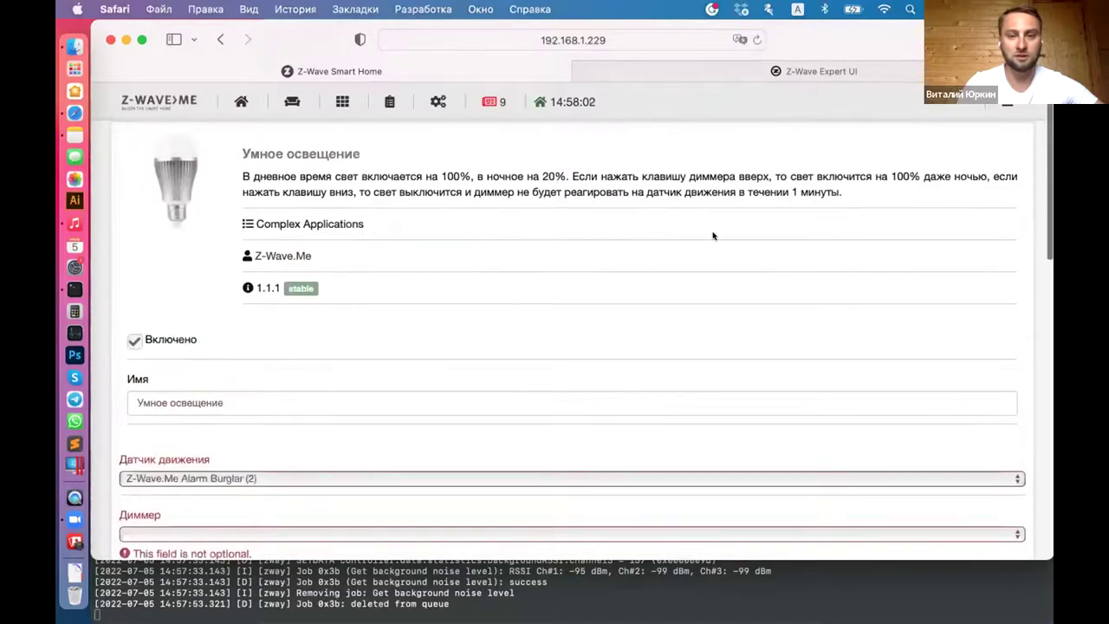
scroll(350, 445, down, 3)
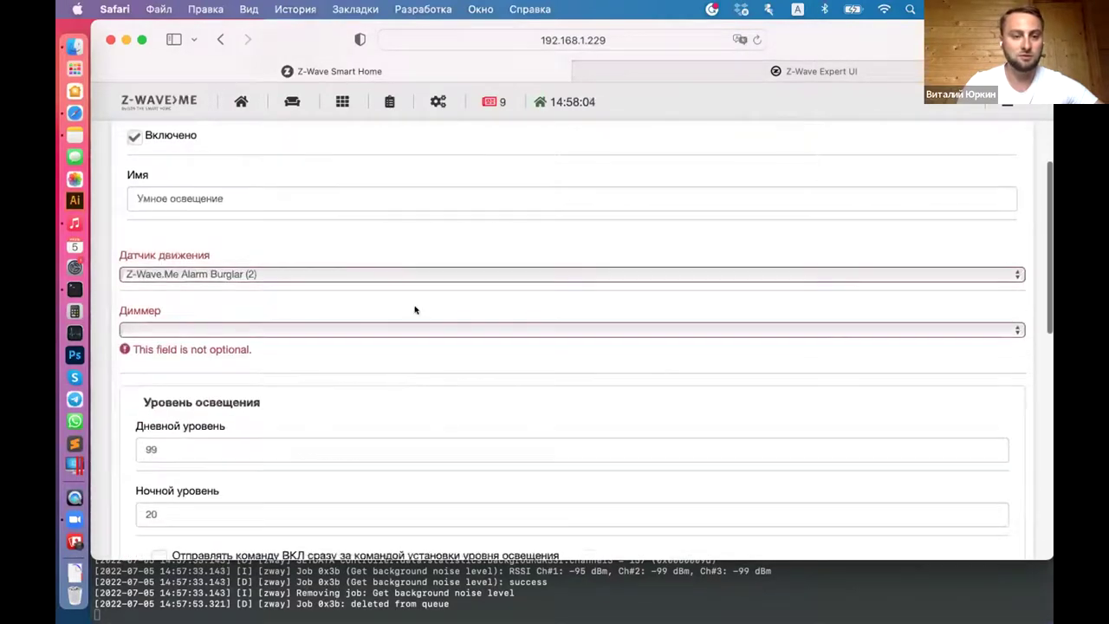
scroll(390, 384, down, 2)
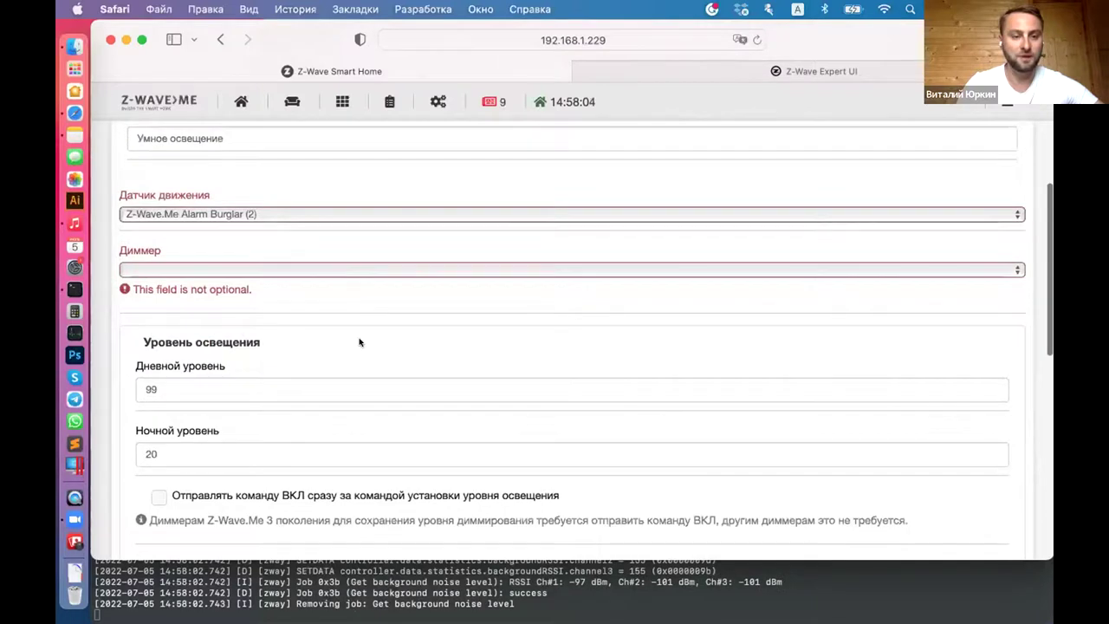
scroll(335, 271, down, 10)
click(220, 39)
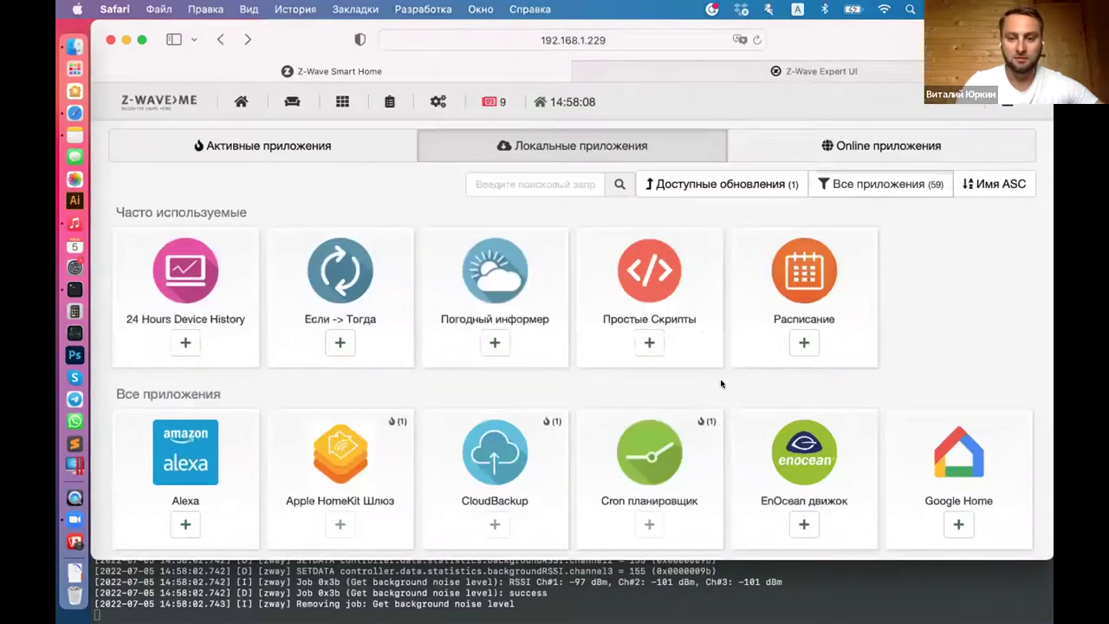
scroll(722, 383, down, 2)
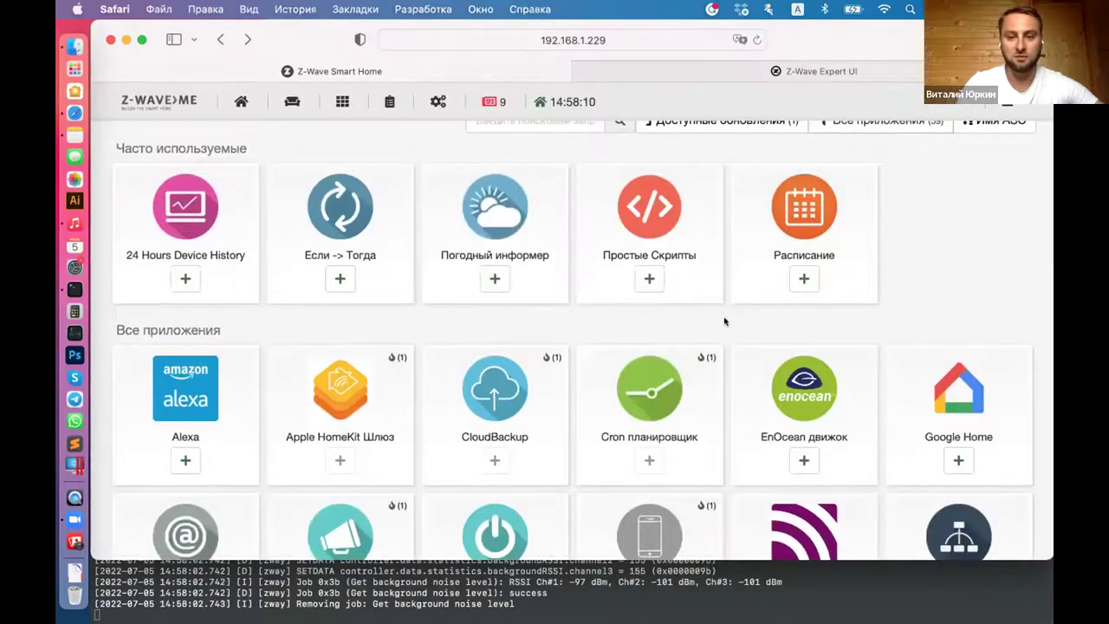
scroll(720, 331, down, 1)
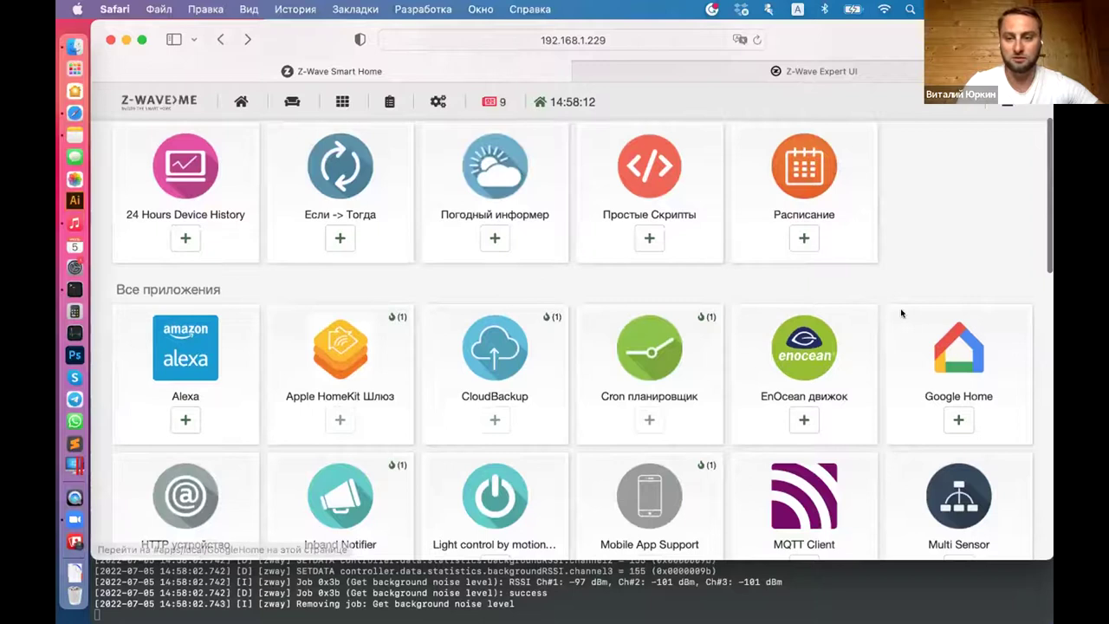
scroll(389, 333, down, 1)
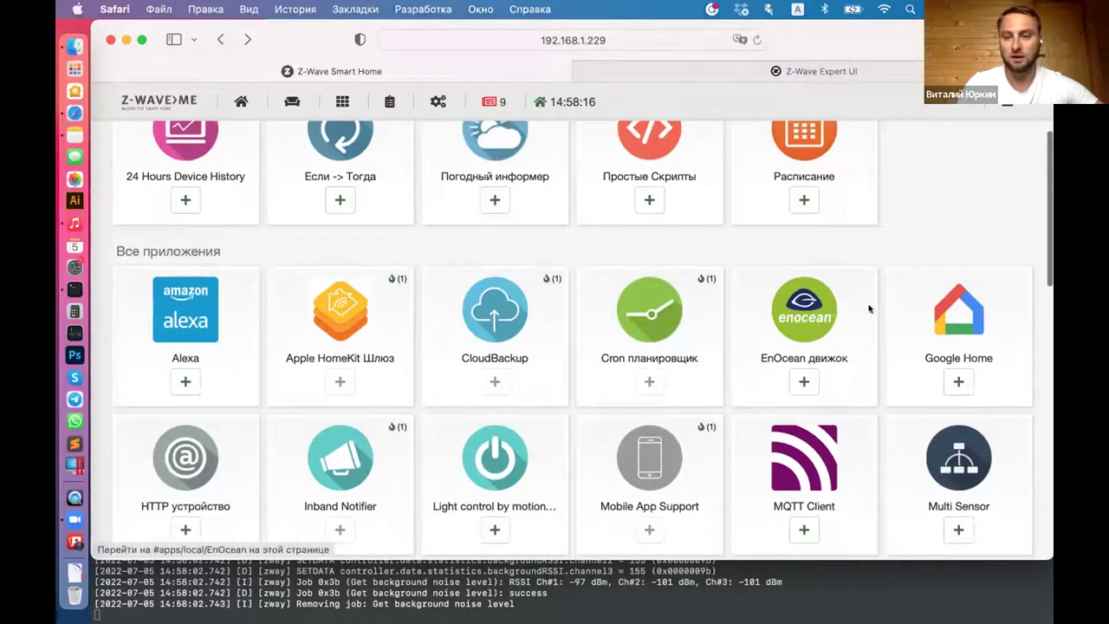
scroll(873, 325, down, 1)
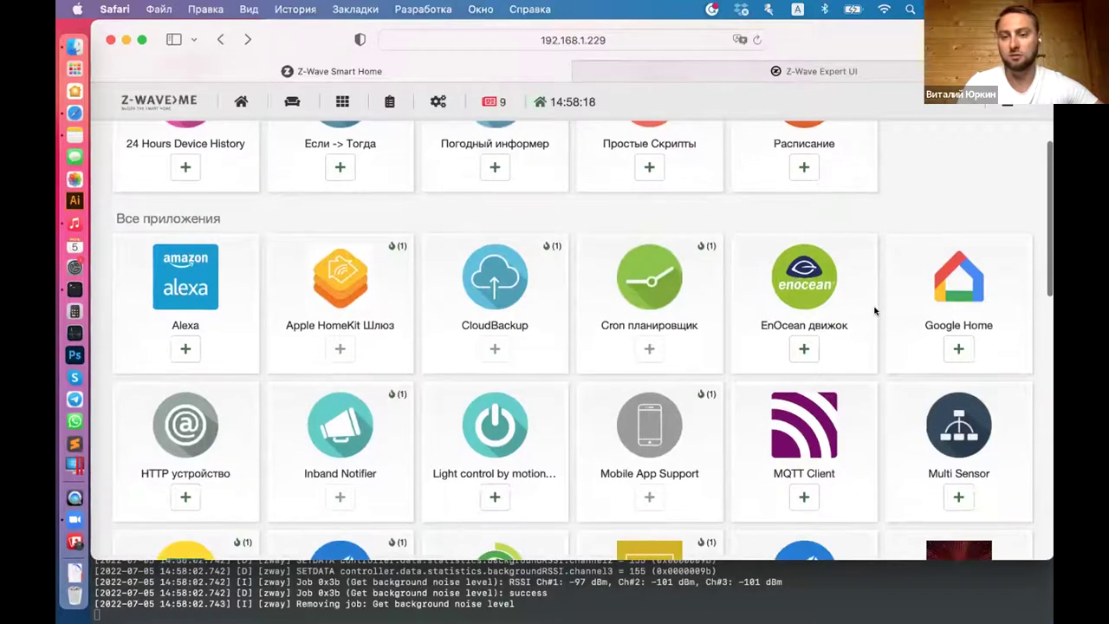
scroll(875, 310, down, 1)
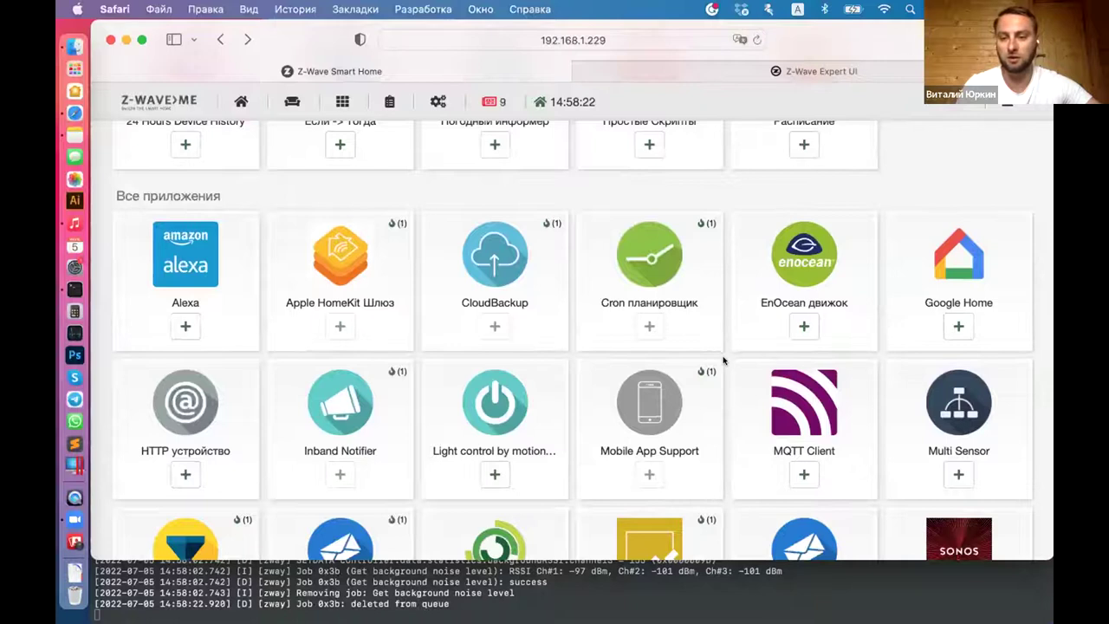
scroll(876, 346, down, 3)
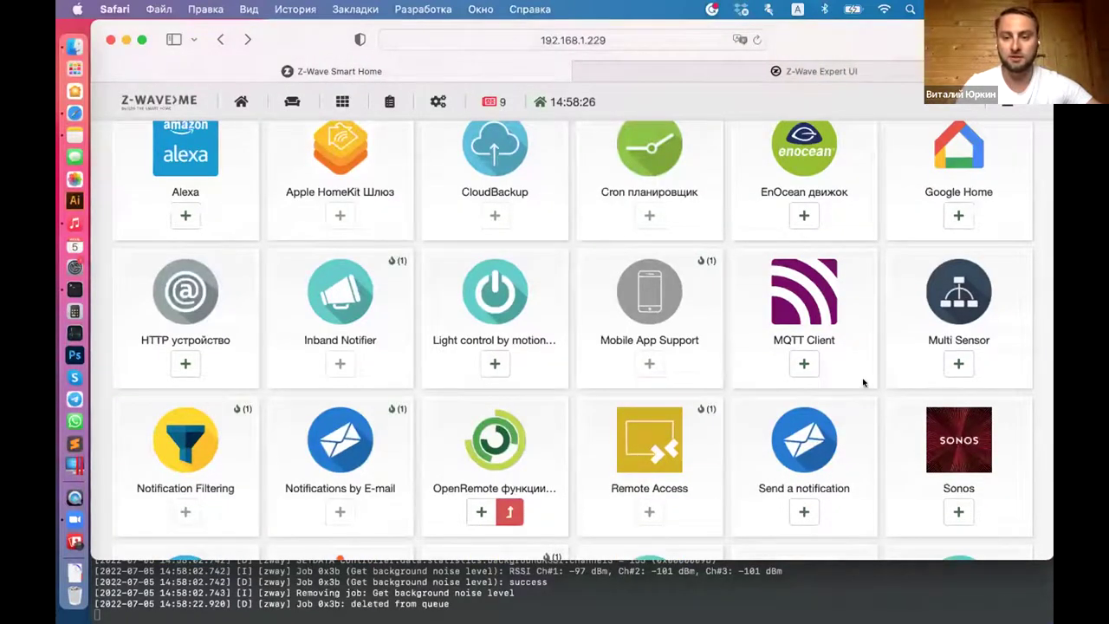
scroll(875, 372, down, 2)
scroll(870, 466, down, 1)
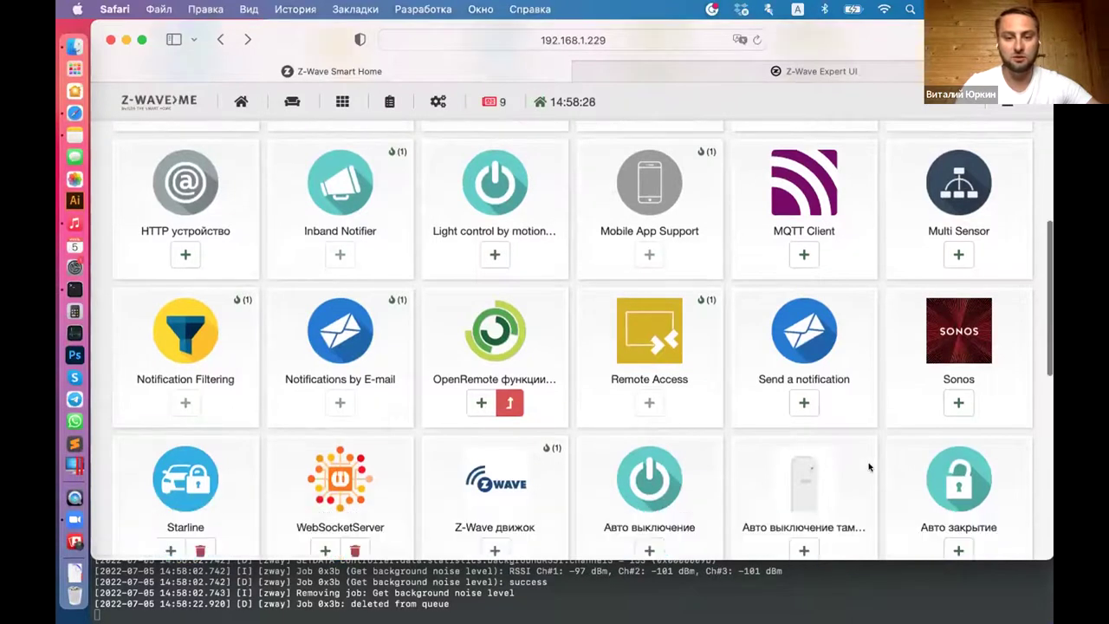
scroll(869, 465, down, 5)
scroll(878, 386, up, 10)
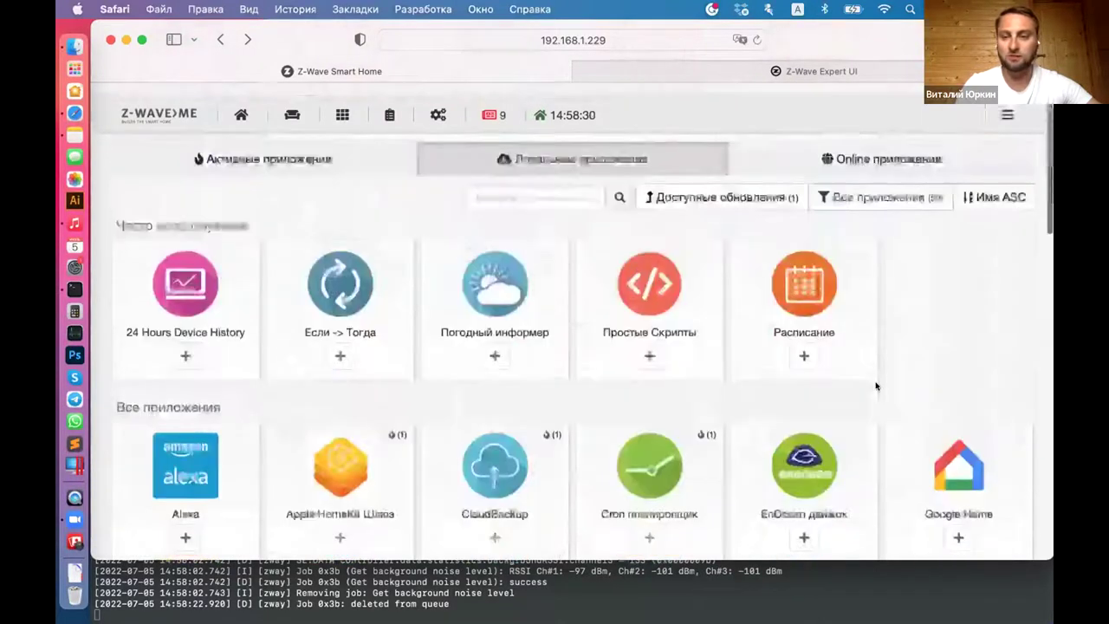
Step: Browse the Online приложения catalogue categories, then scroll back up to the top
click(868, 146)
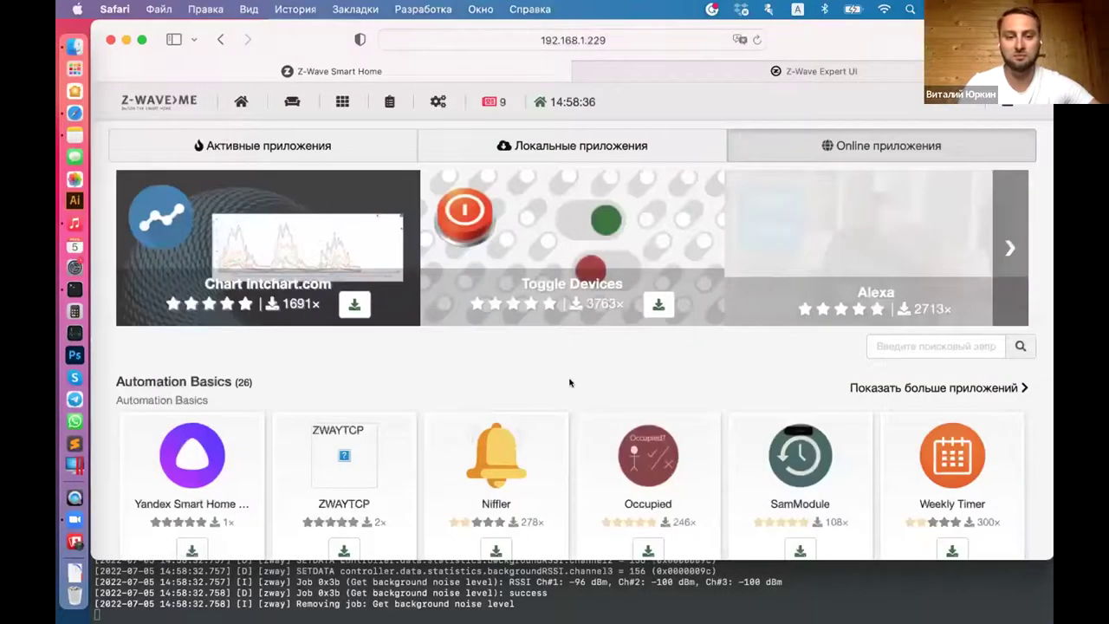
scroll(570, 383, down, 20)
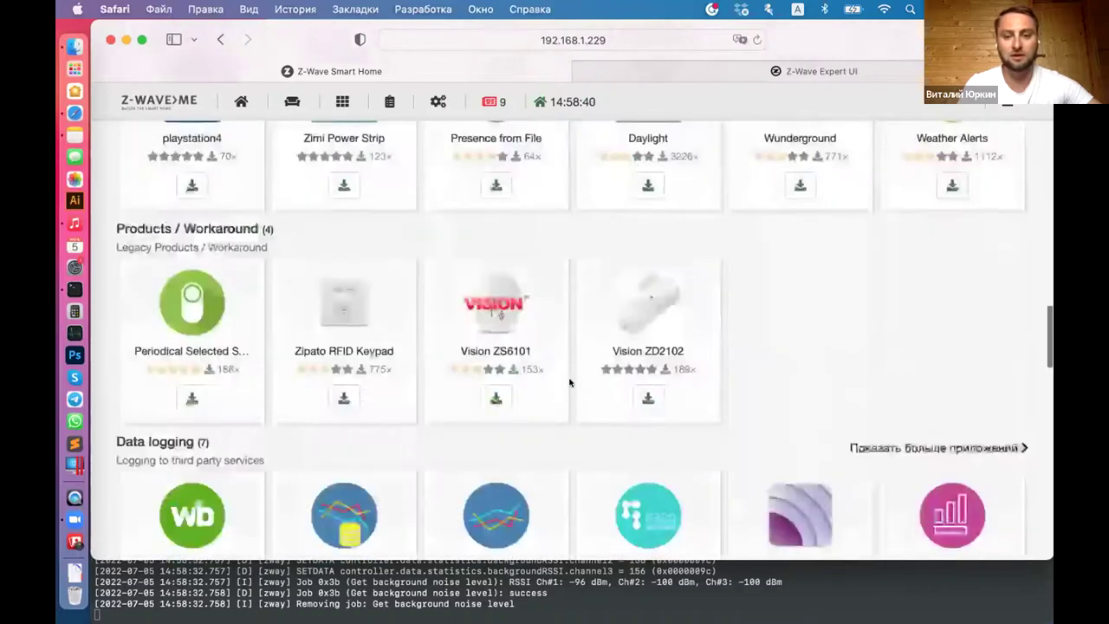
scroll(569, 382, down, 2)
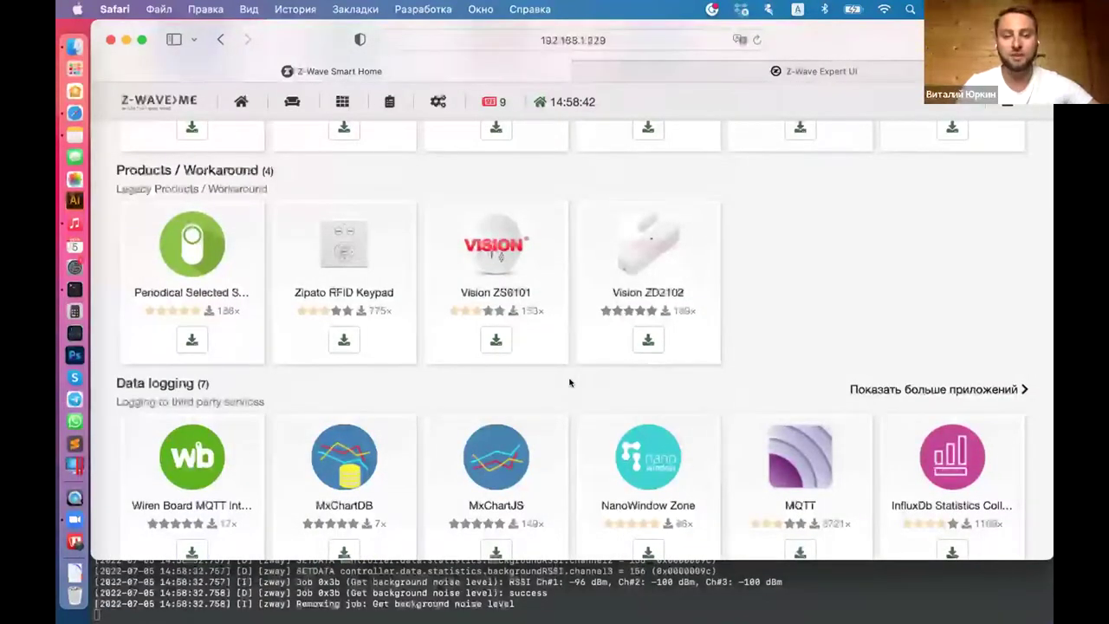
scroll(570, 382, down, 1)
scroll(569, 382, down, 10)
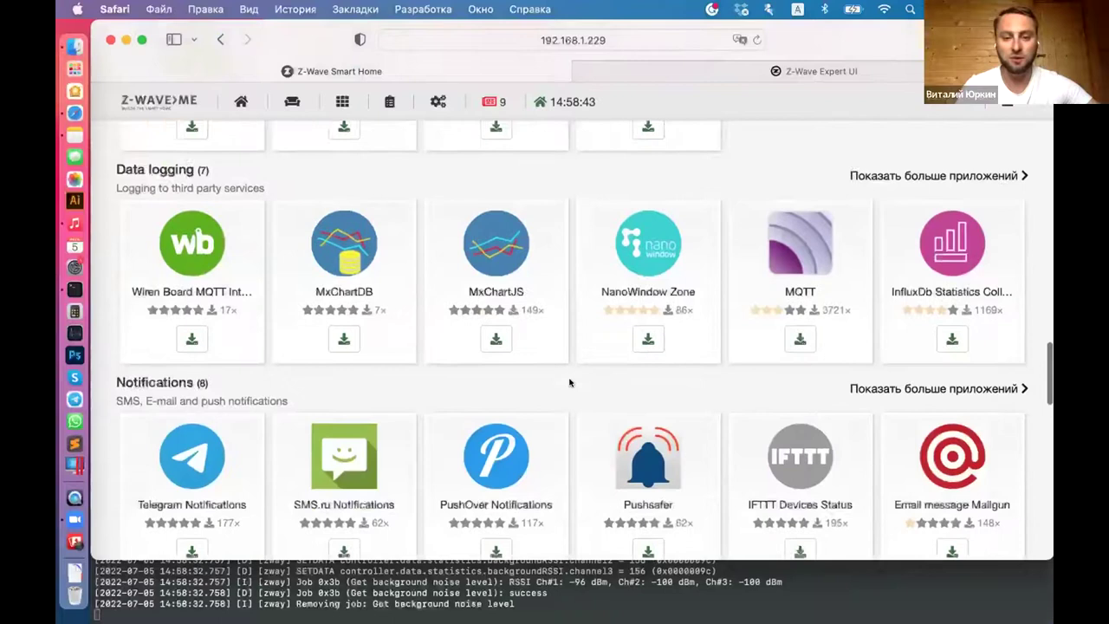
scroll(570, 382, down, 20)
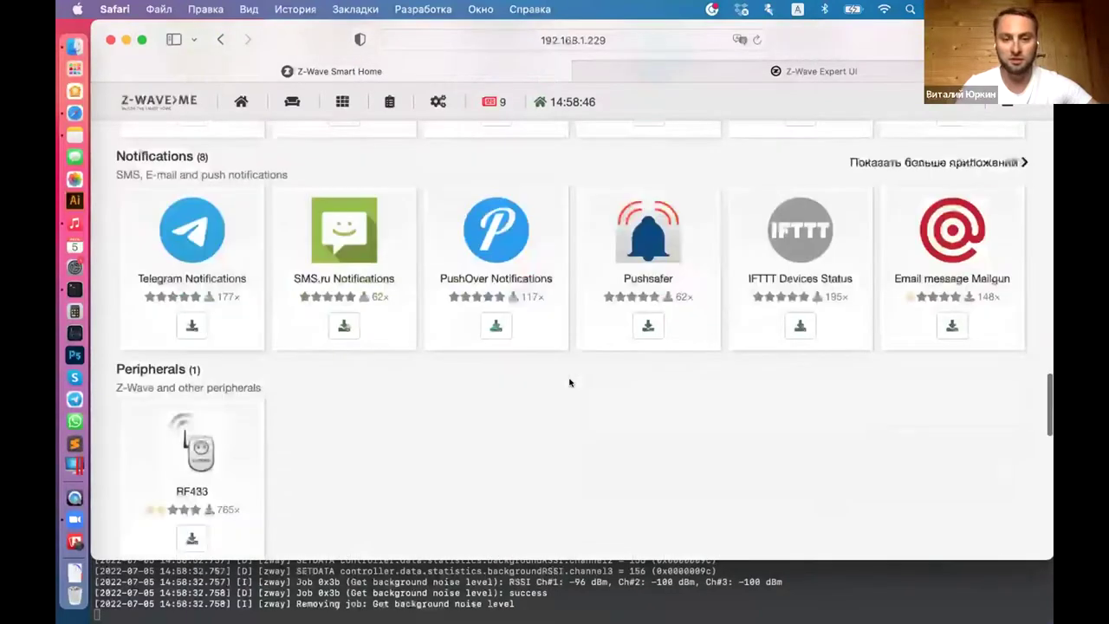
scroll(569, 383, up, 20)
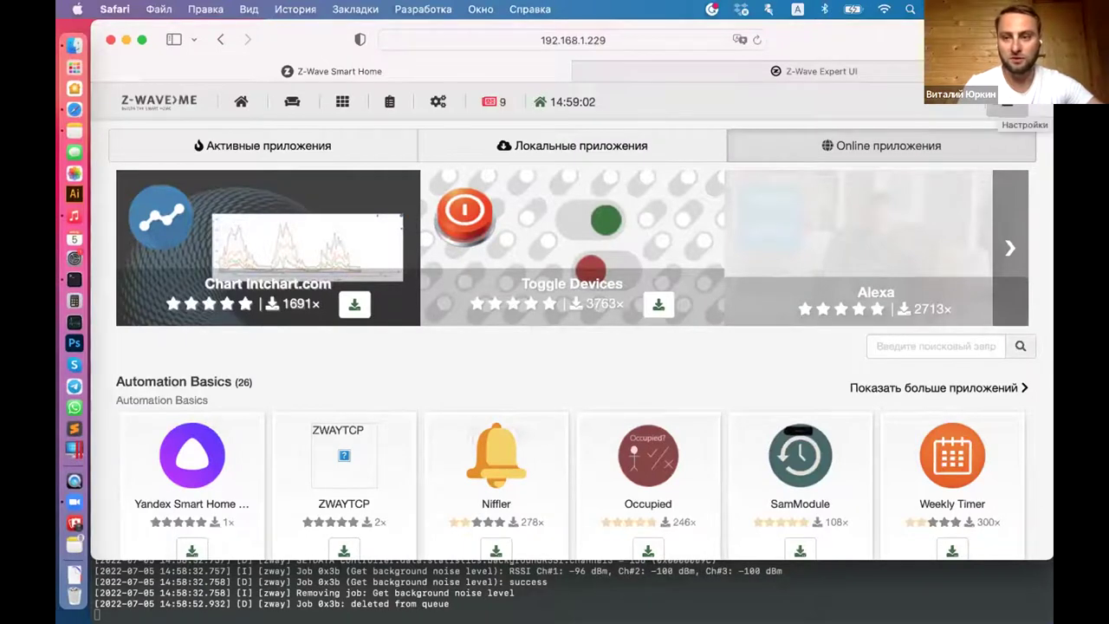
click(1008, 101)
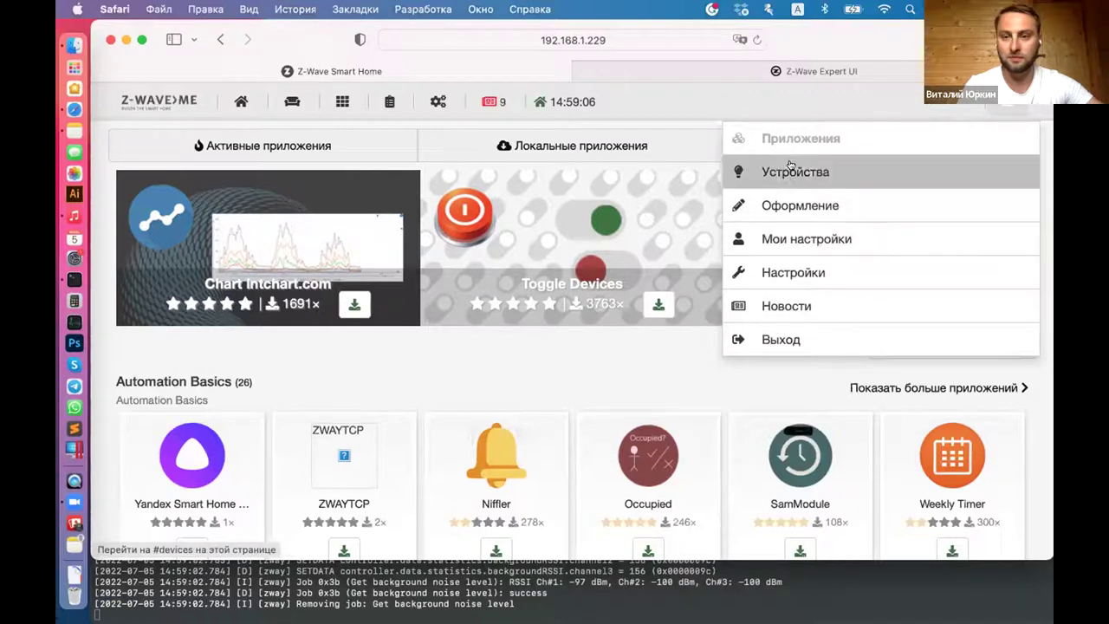
Step: Open the controller Настройки page and look through the Пользователи list
click(784, 271)
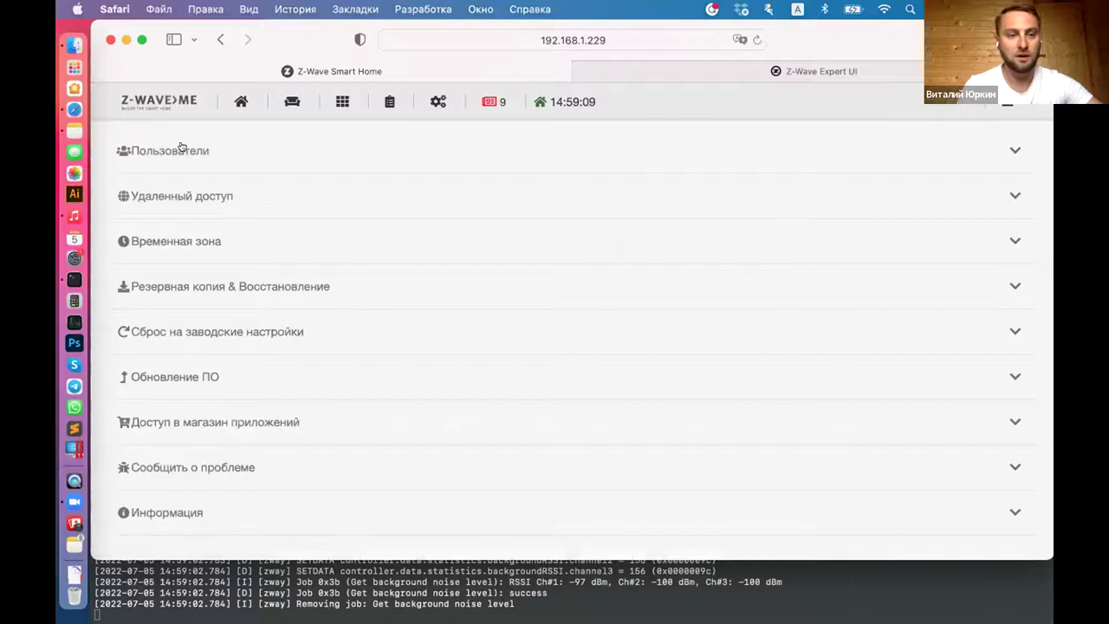
click(181, 147)
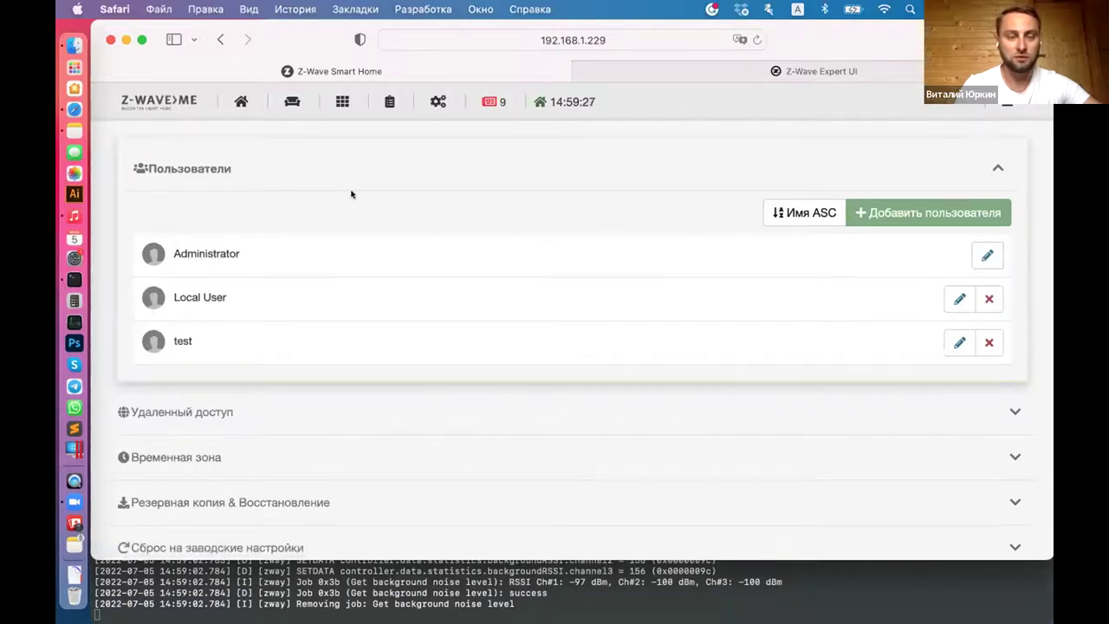
scroll(351, 193, down, 1)
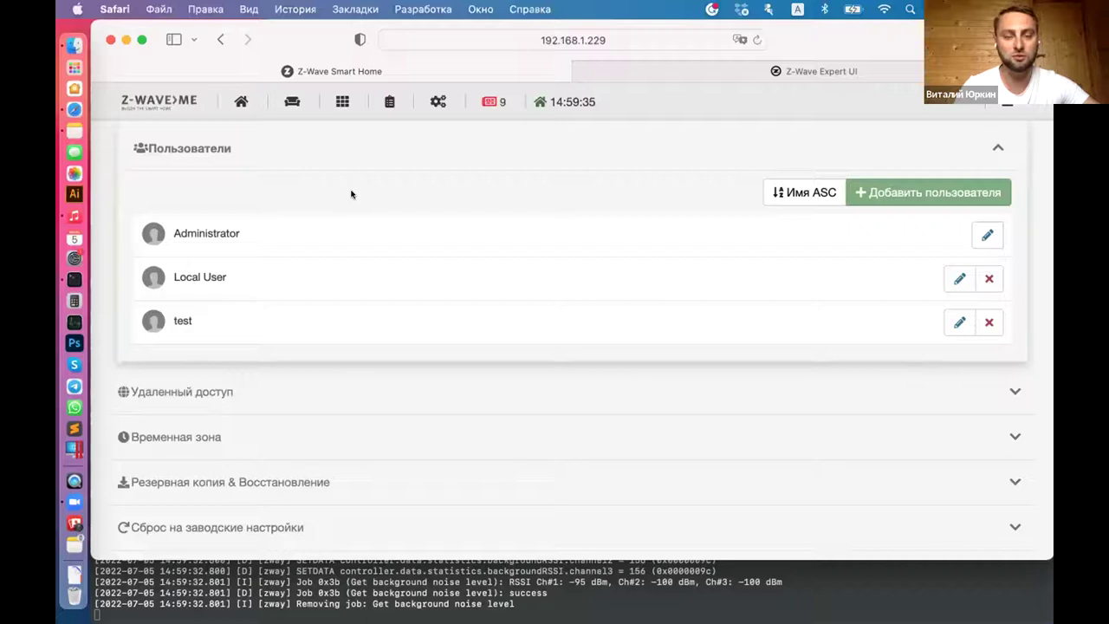
scroll(404, 178, down, 1)
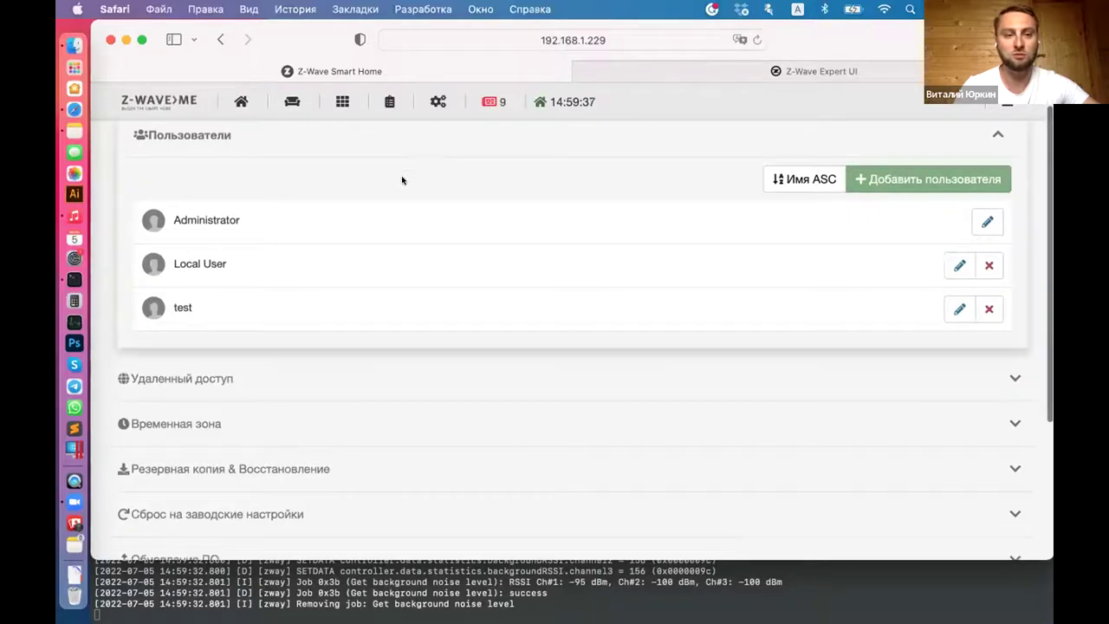
click(213, 142)
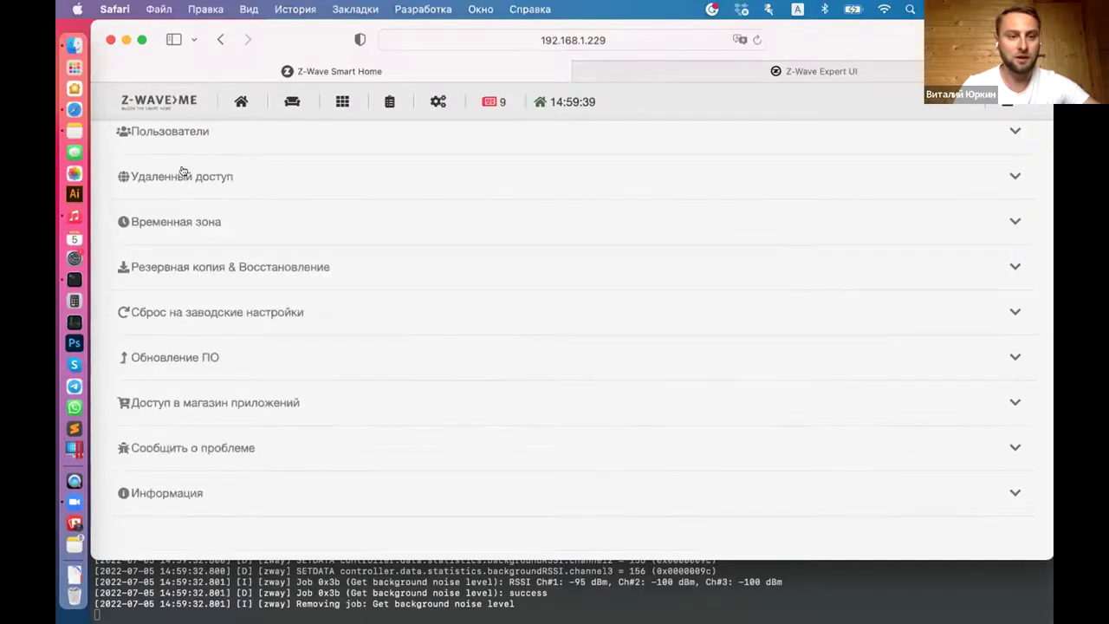
Step: Select the remote access ID under Удаленный доступ and start a new tab with 'find'
click(180, 170)
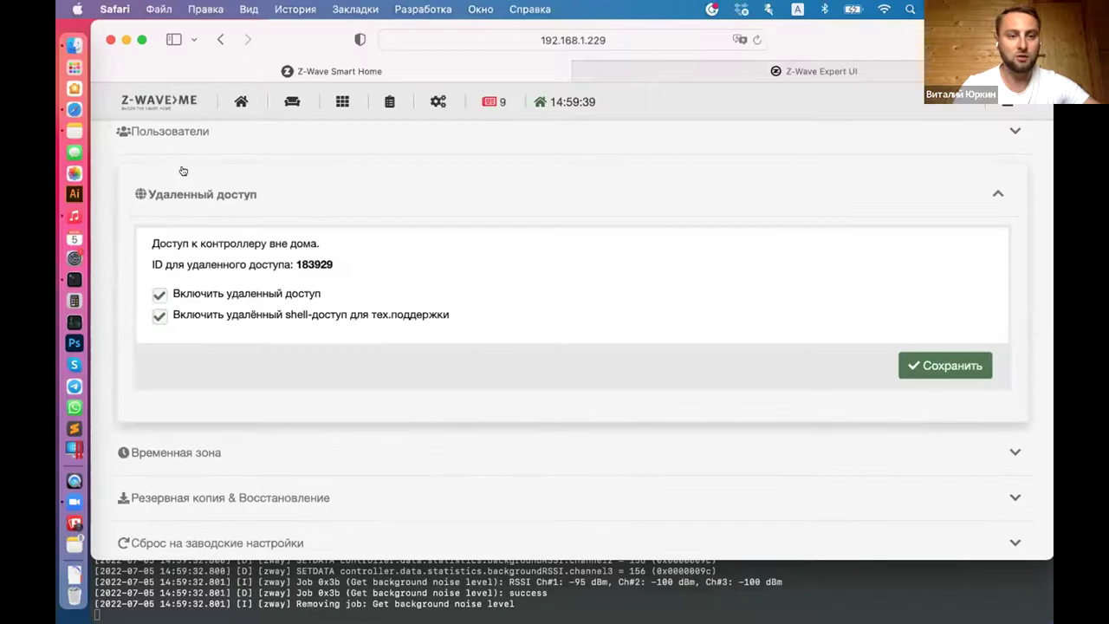
double_click(320, 258)
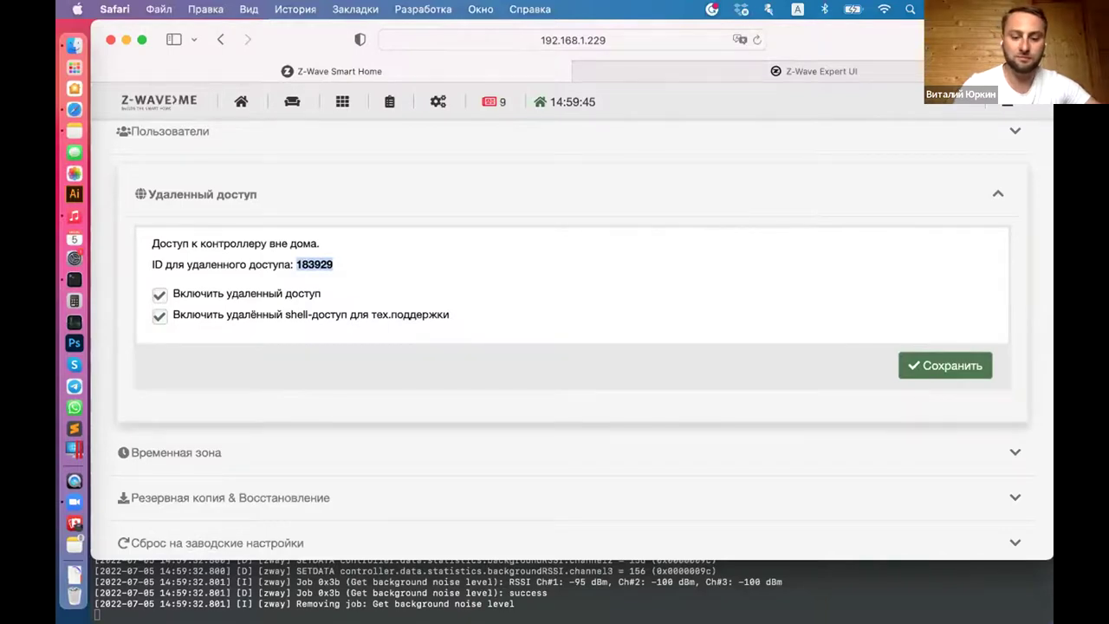
key(super+t)
text(find.z-wave.me)
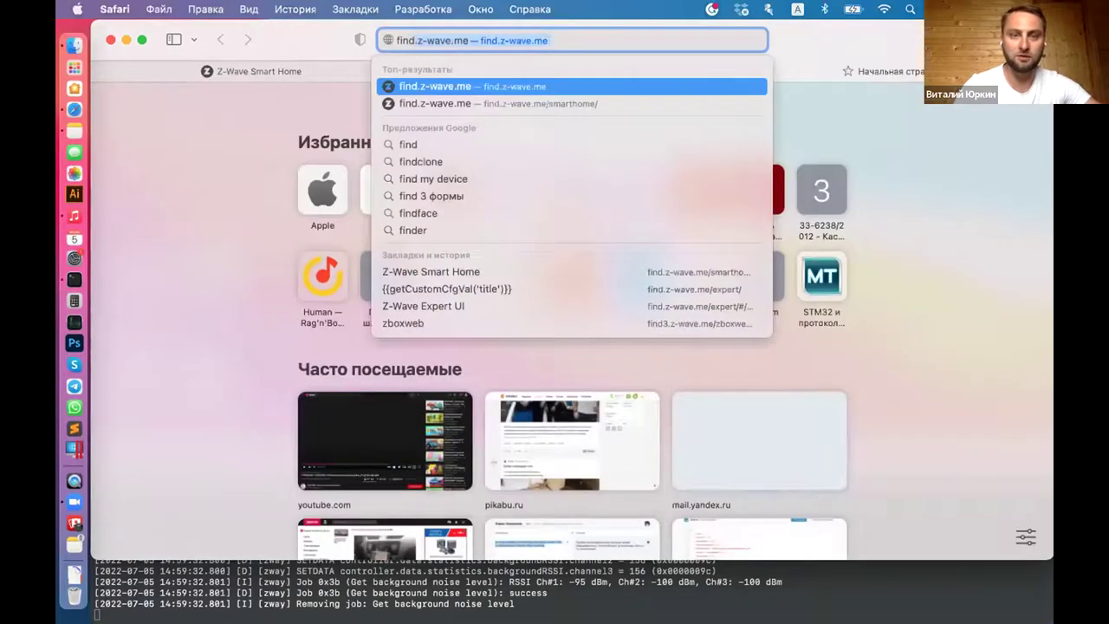
Step: Load find.z-wave.me, then replace the URL path with zboxweb and load it
key(Return)
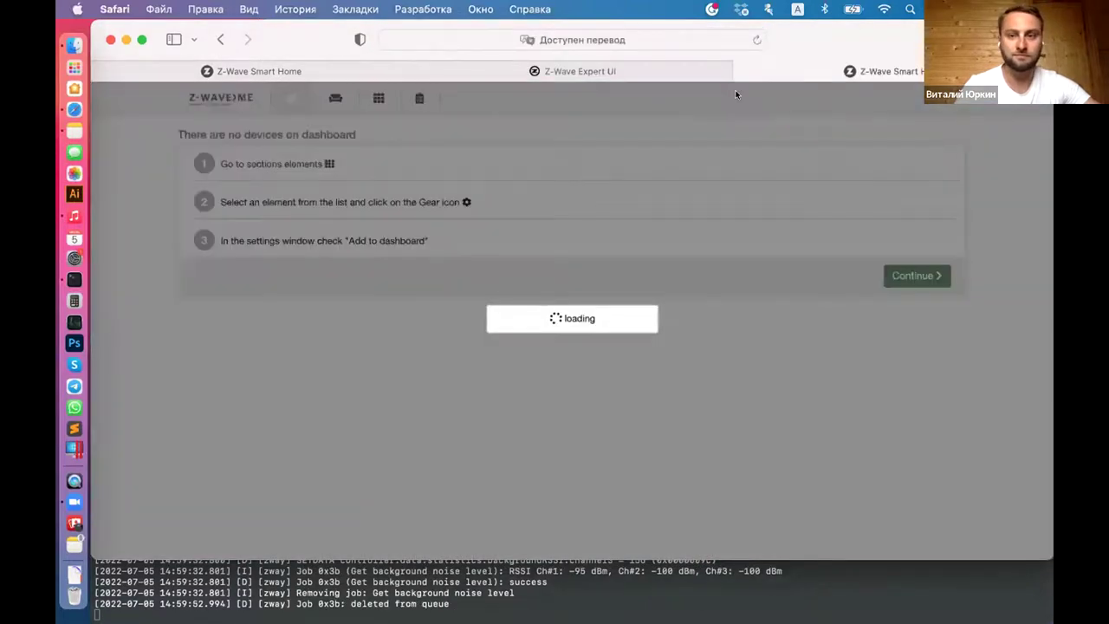
click(656, 37)
click(501, 40)
shift+click(677, 37)
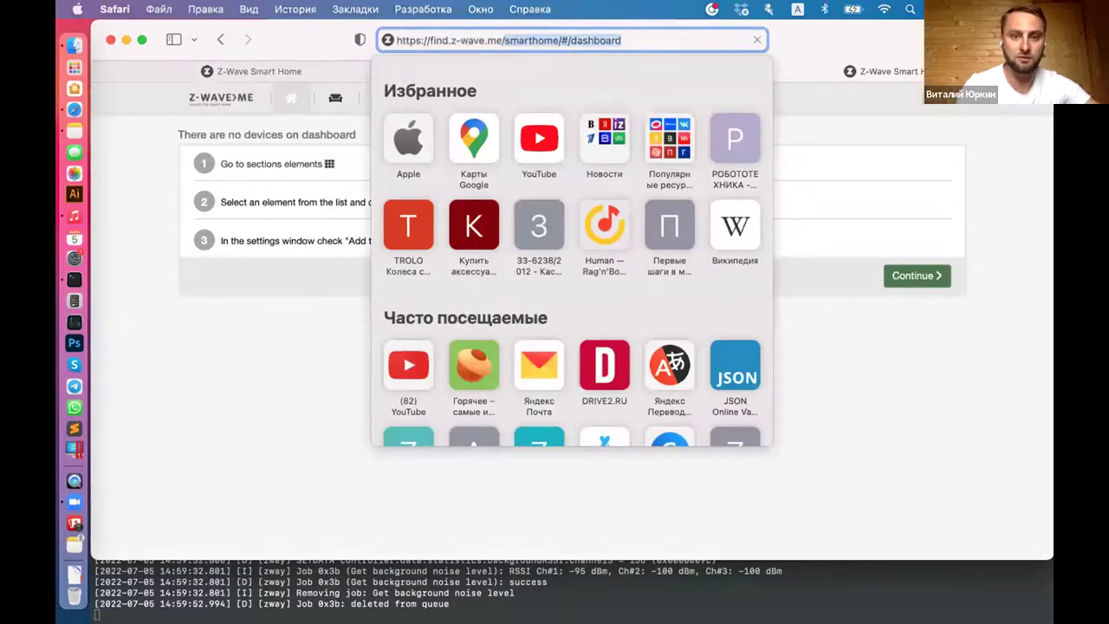
text(zb)
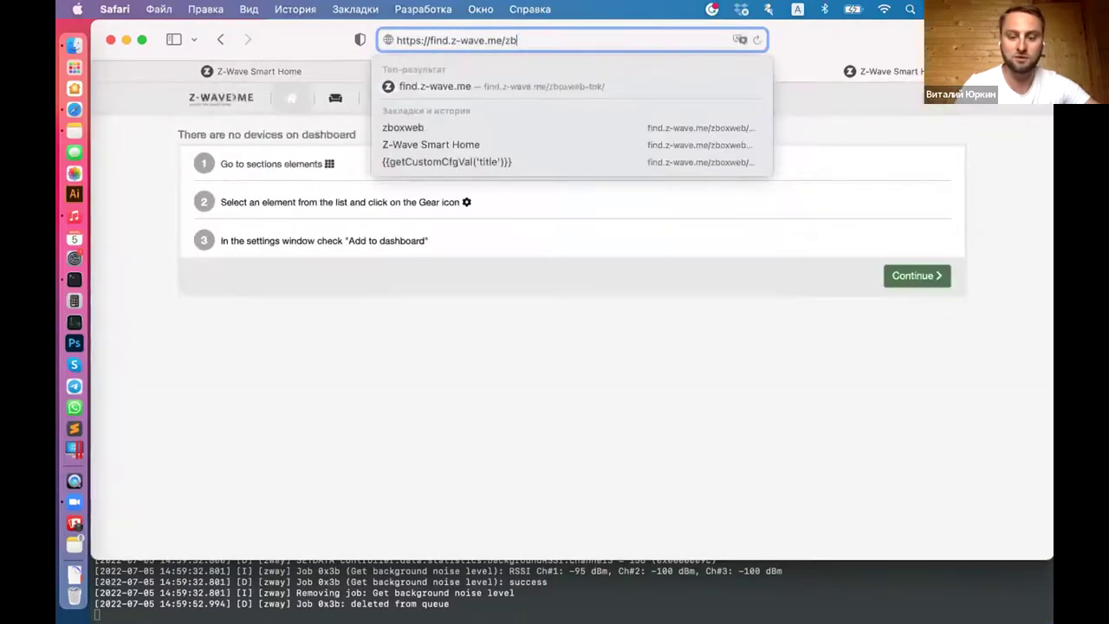
text(oxweb)
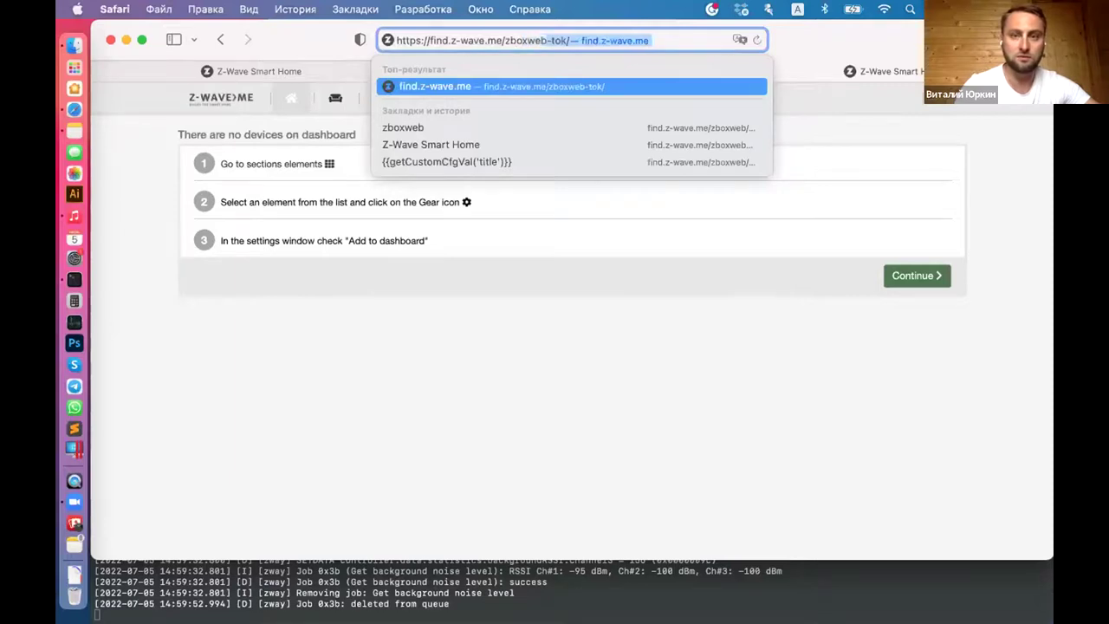
key(Return)
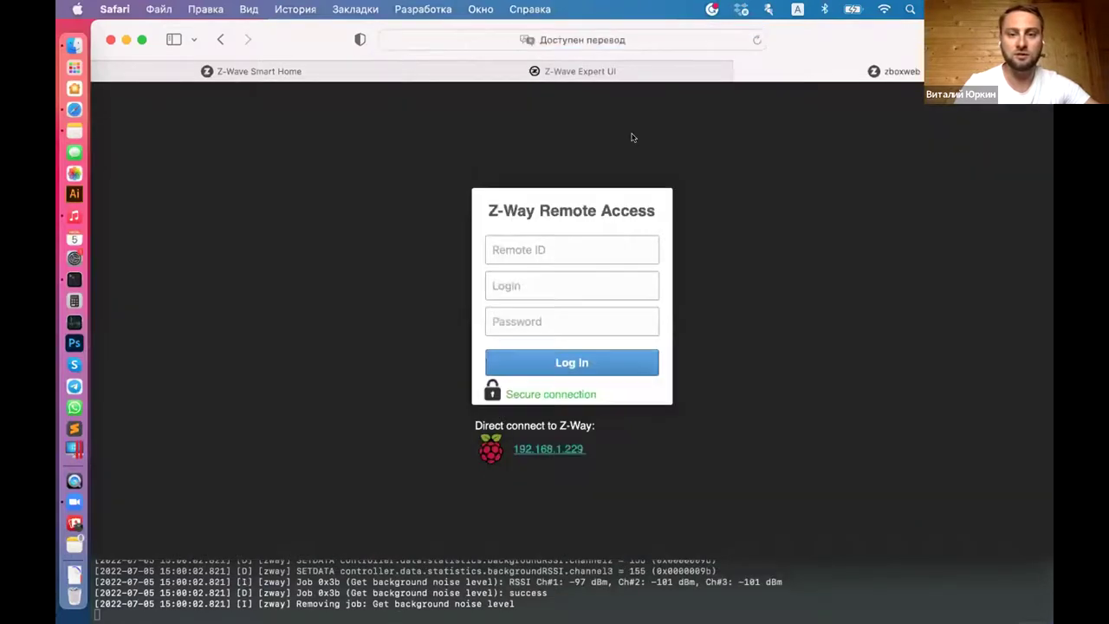
Step: Enter the controller's remote ID on find.z-wave.me, correcting a typo
click(548, 253)
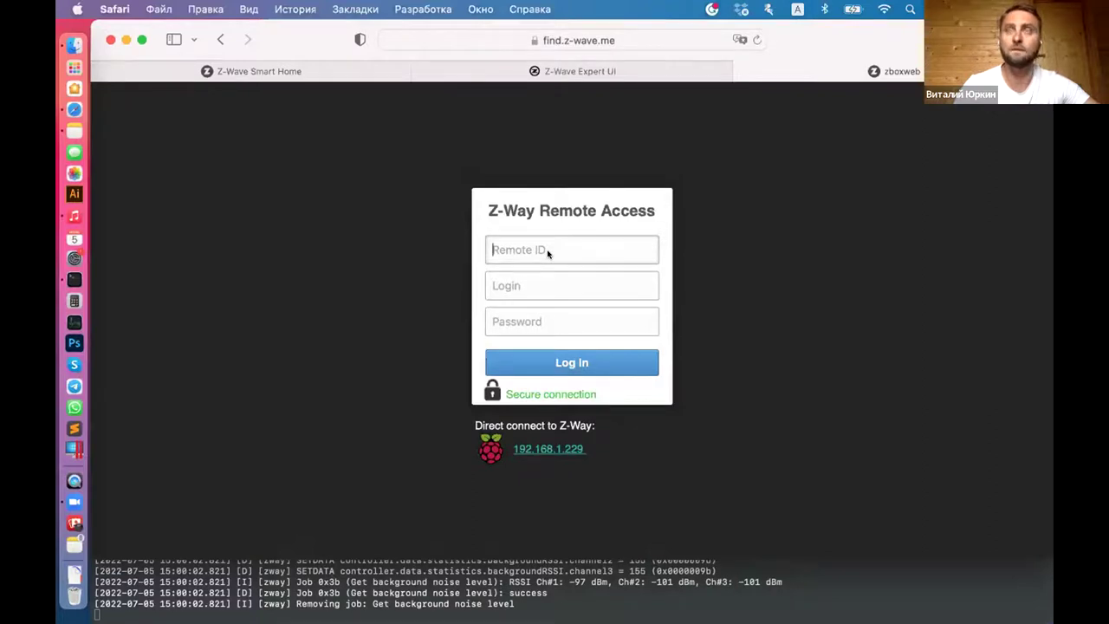
click(548, 252)
text(1)
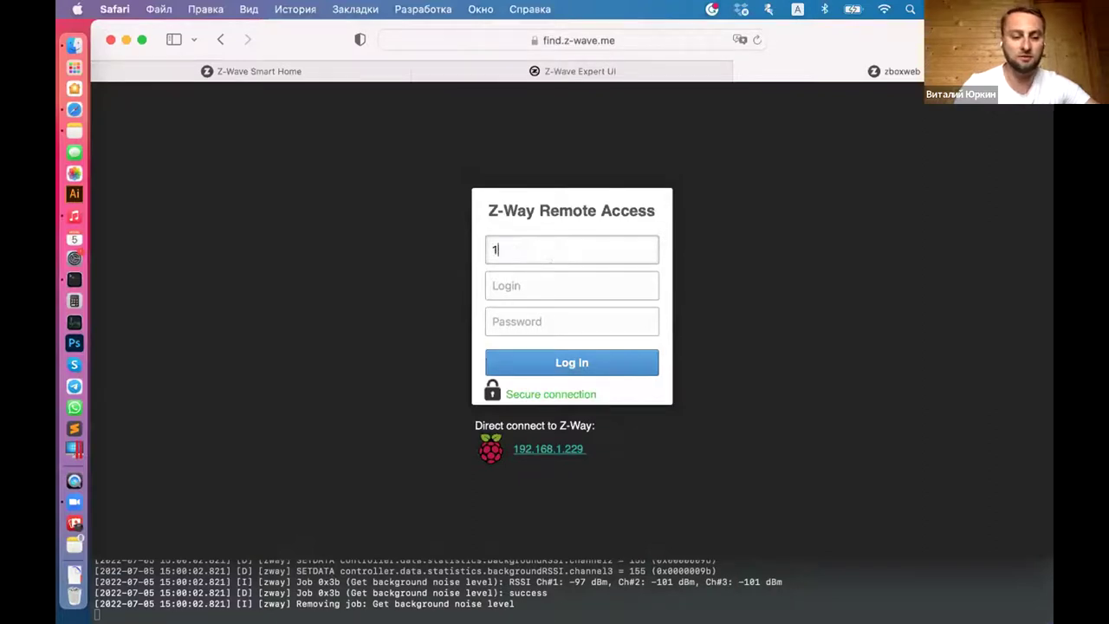
text(5)
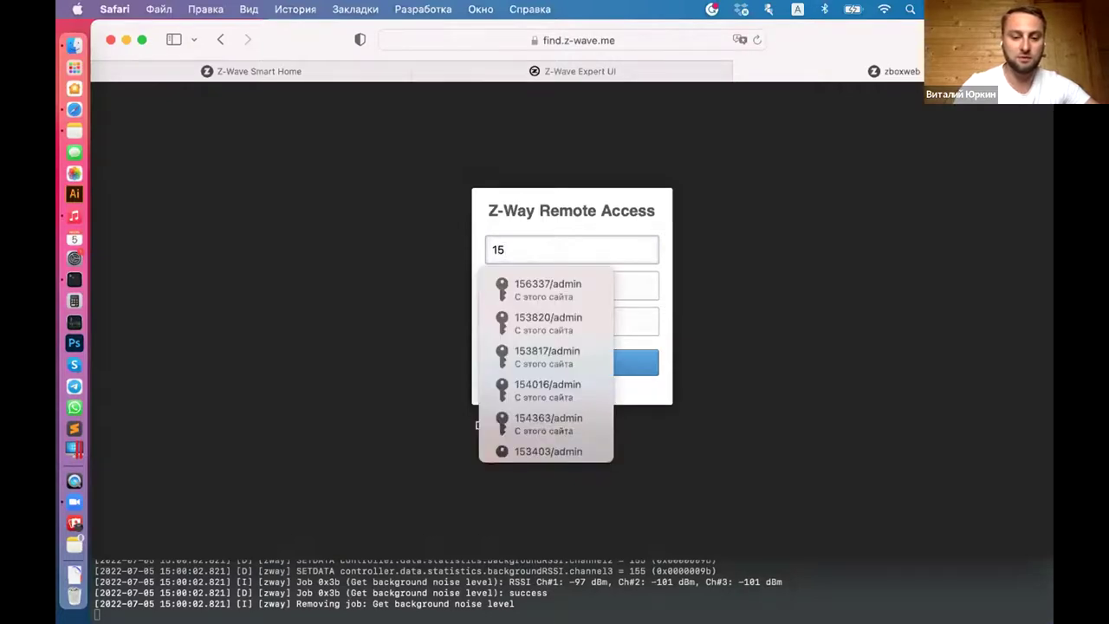
text(4)
key(BackSpace)
text(3403)
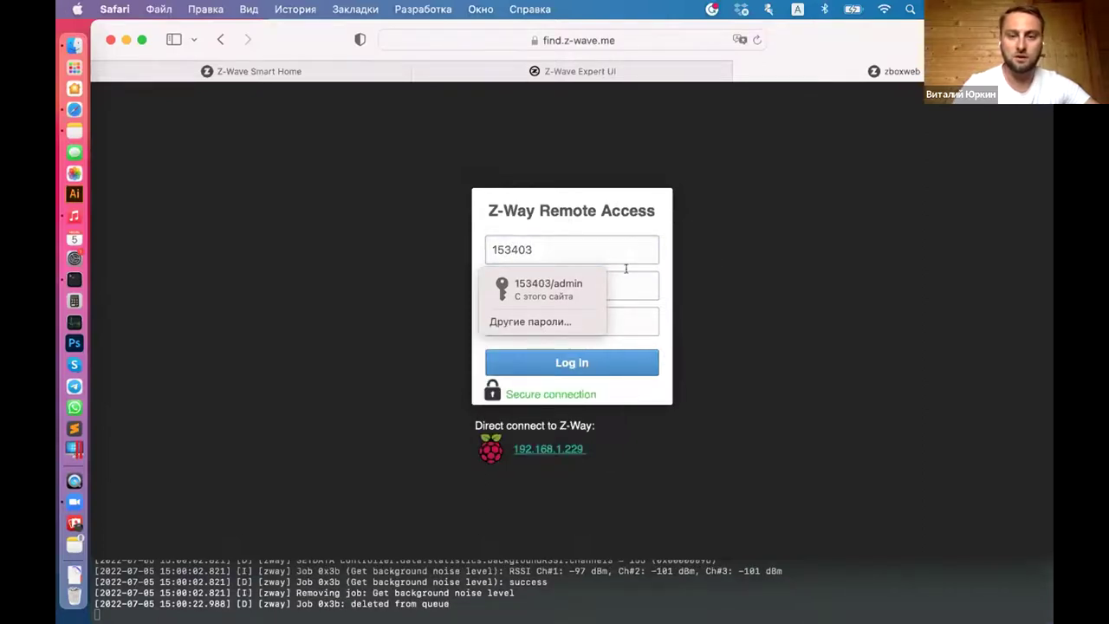
Step: Enter the login name and the saved password, then log in remotely
click(622, 282)
text(admin)
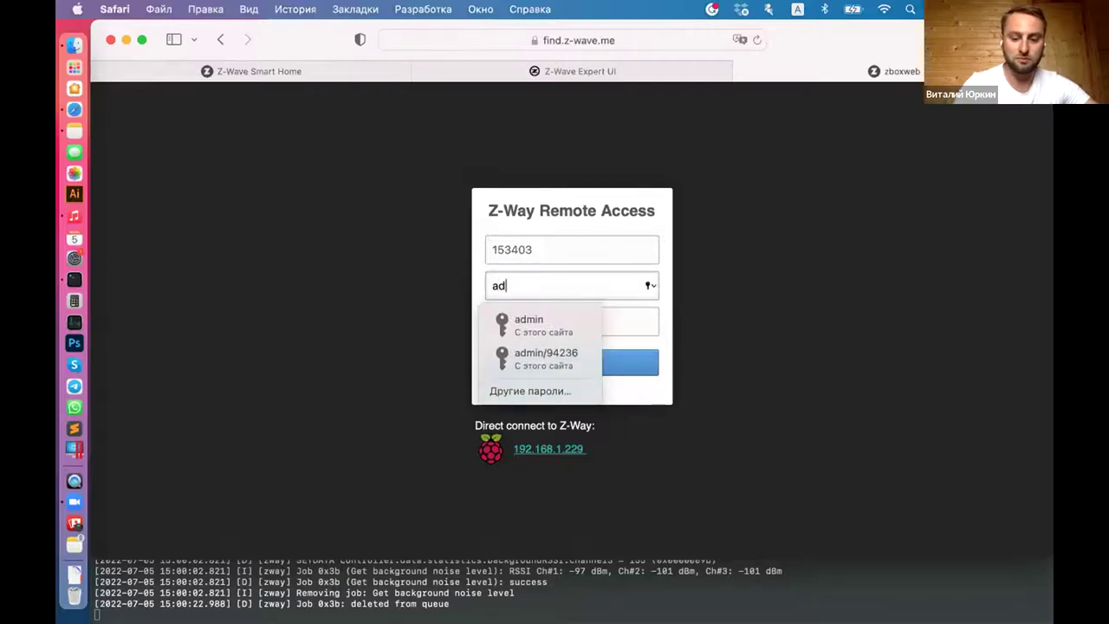
click(625, 312)
click(577, 280)
text(iri)
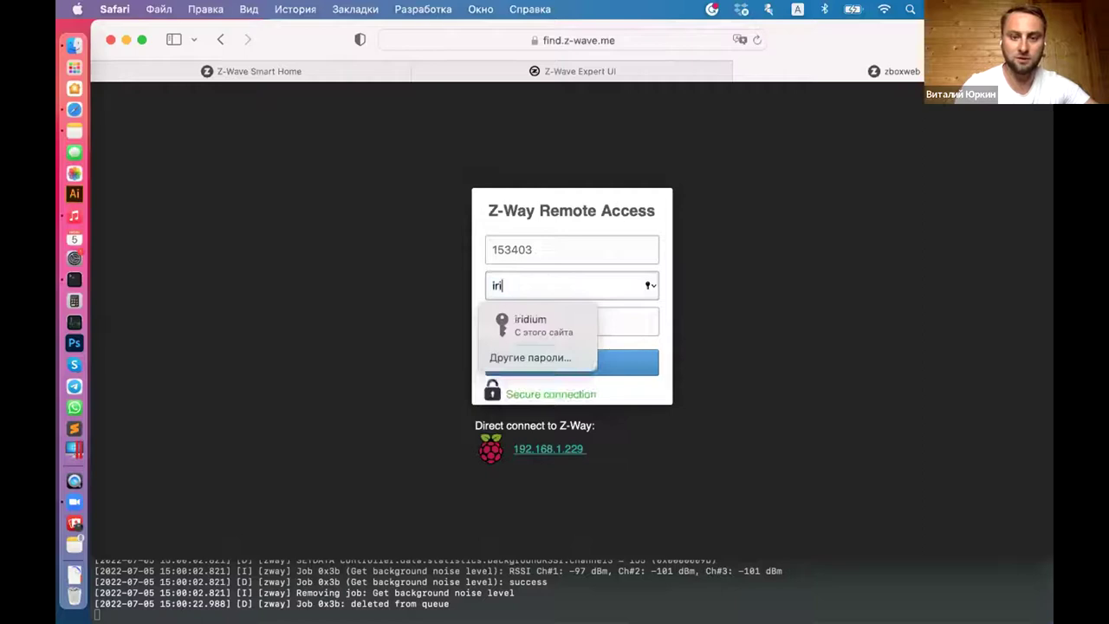
text(dium)
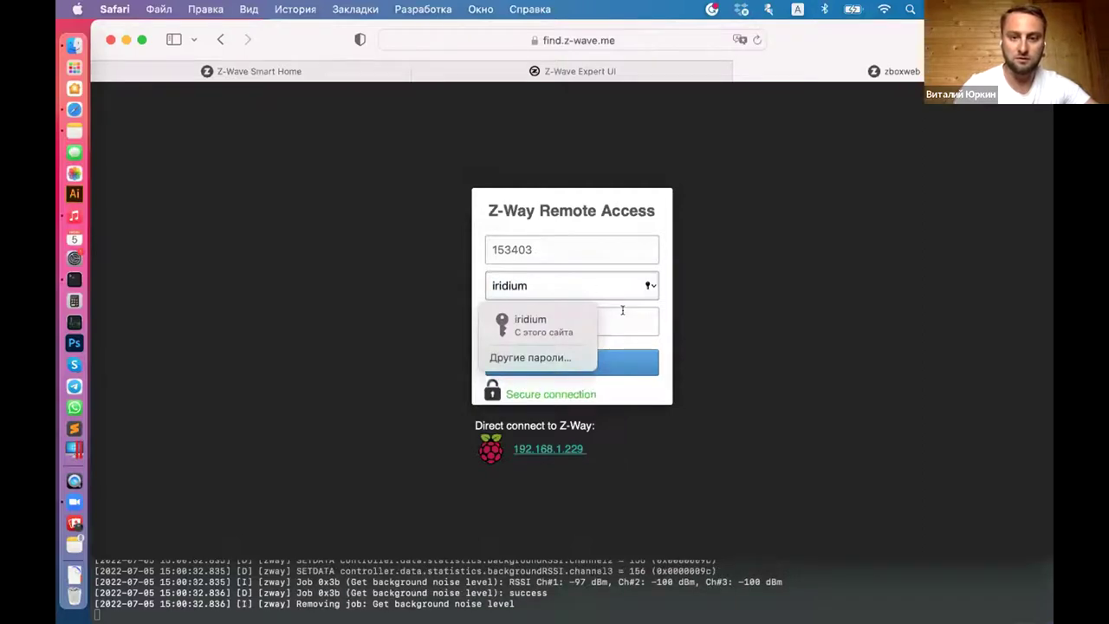
click(622, 310)
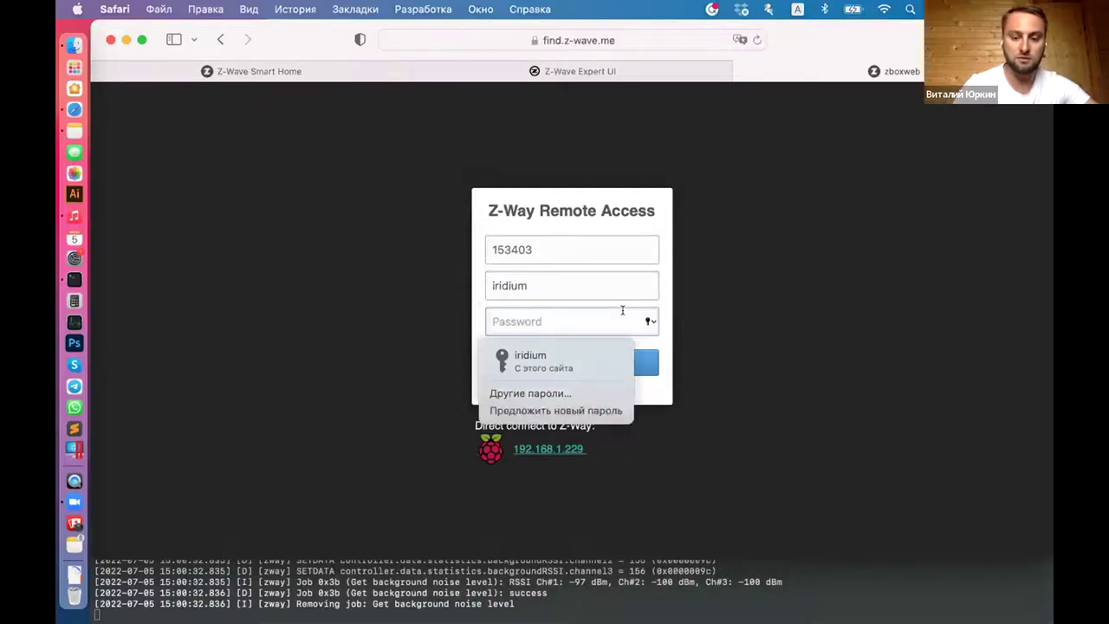
text(•••)
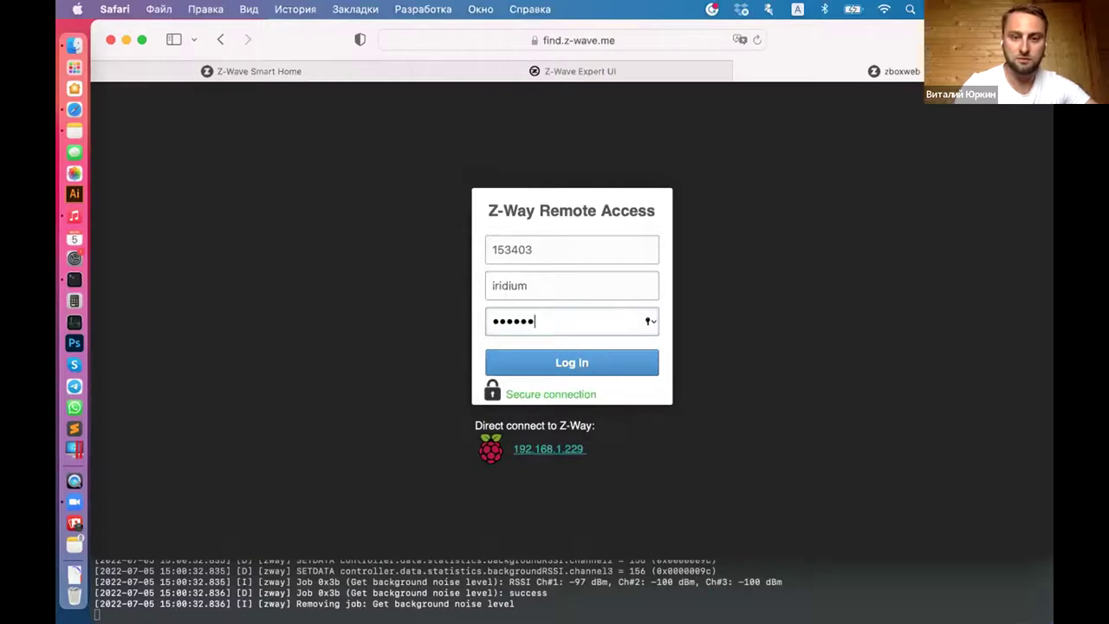
text(••••)
click(583, 360)
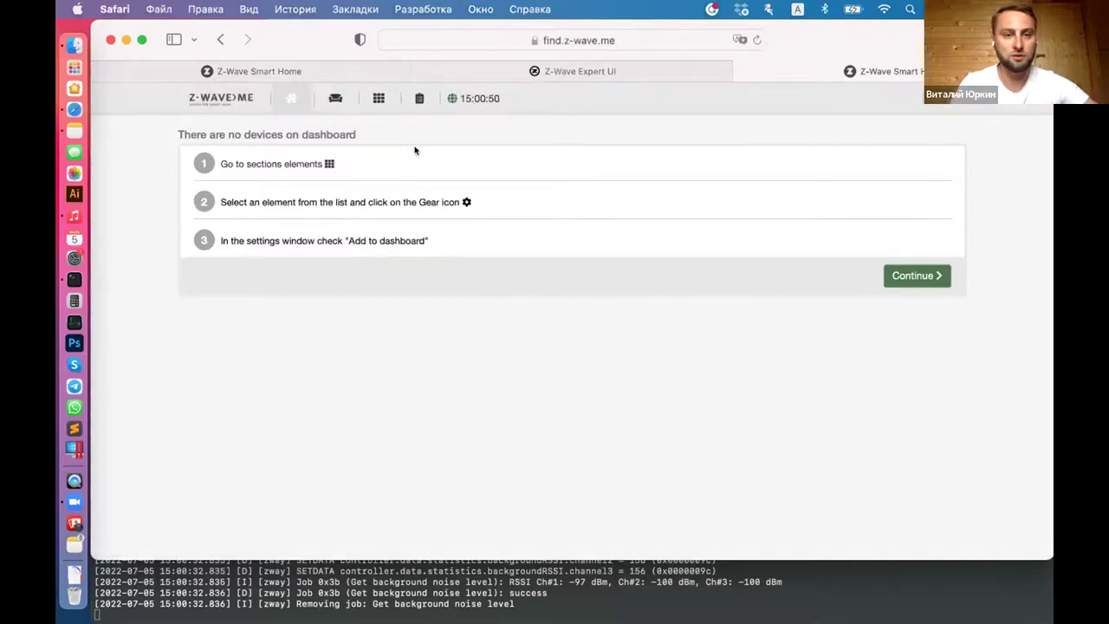
Step: Show the iridium-stend room's devices, then switch to the local 192.168.1.229 Z-Way tab
click(336, 98)
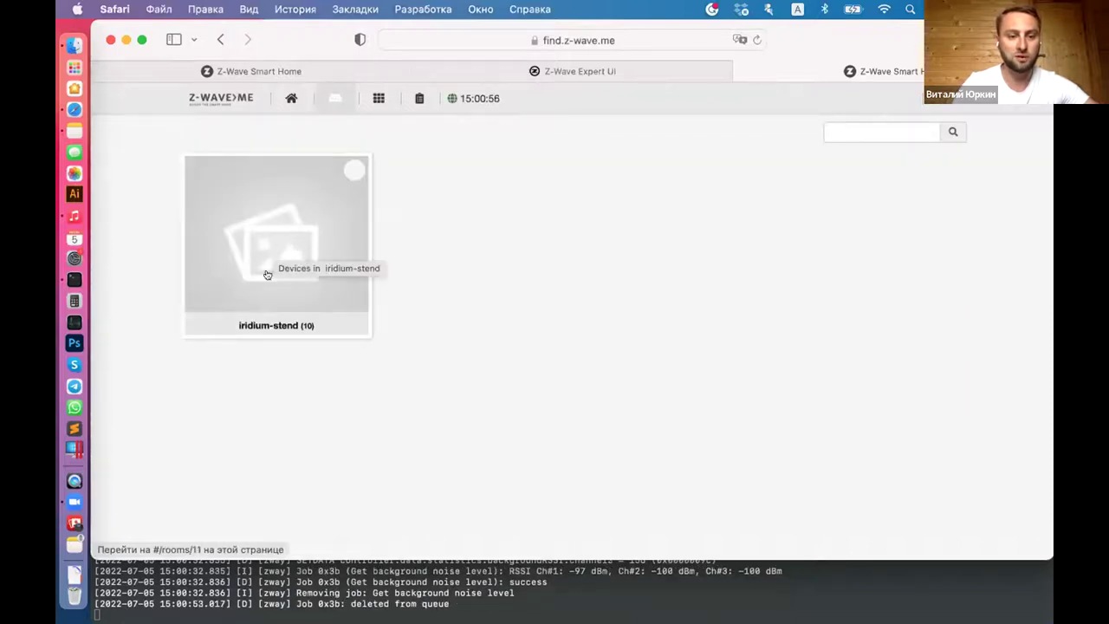
click(277, 246)
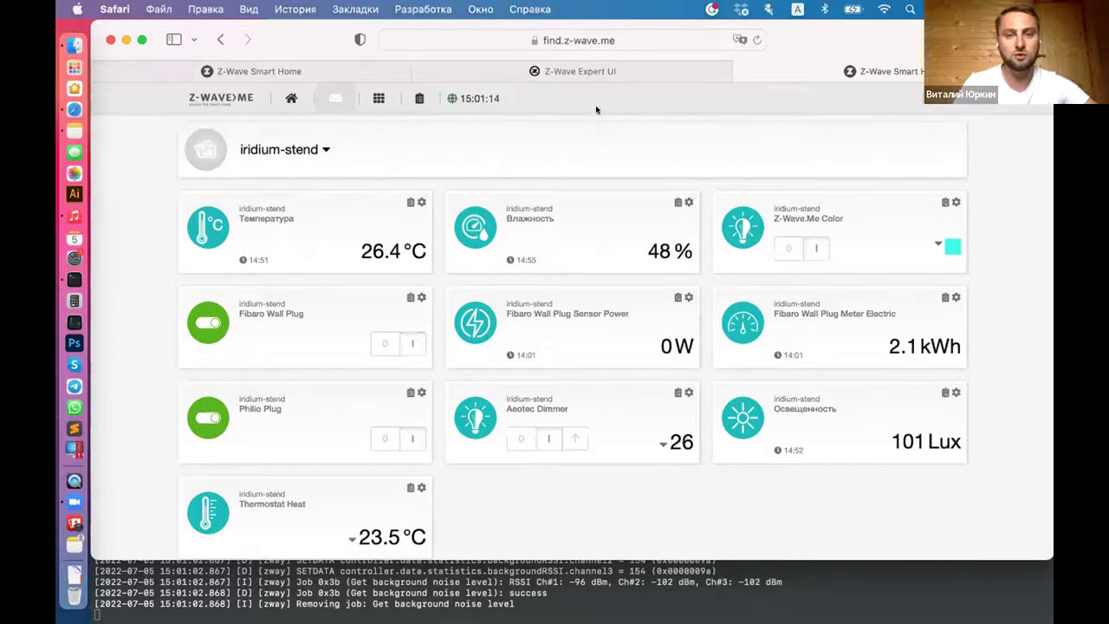
click(270, 72)
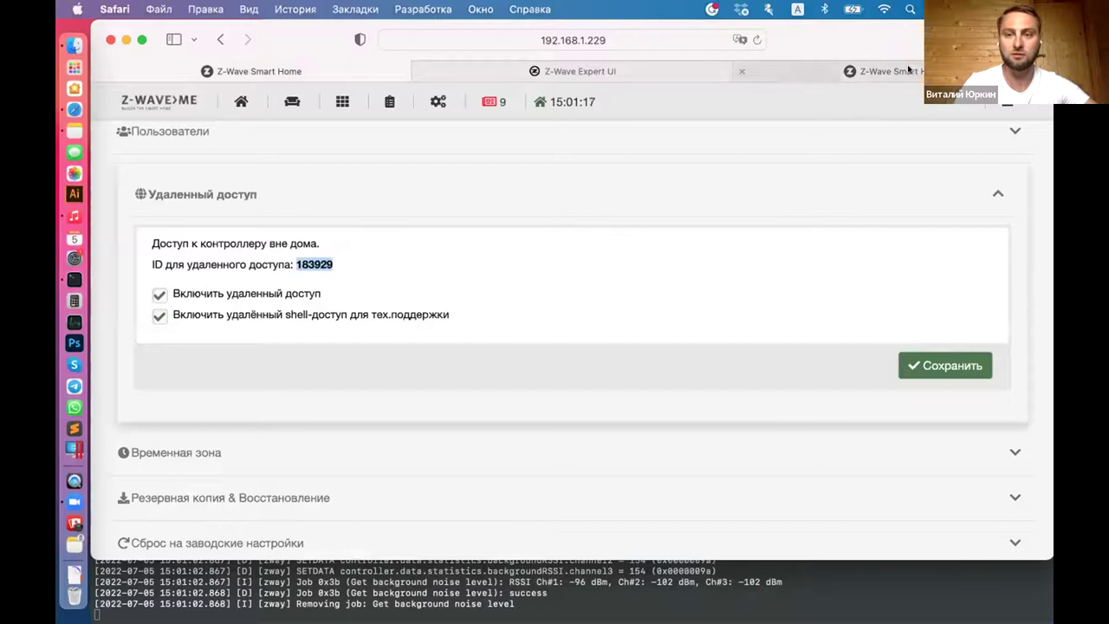
Step: Collapse the Удаленный доступ panel and go to Мои настройки from the top-right menu
click(576, 176)
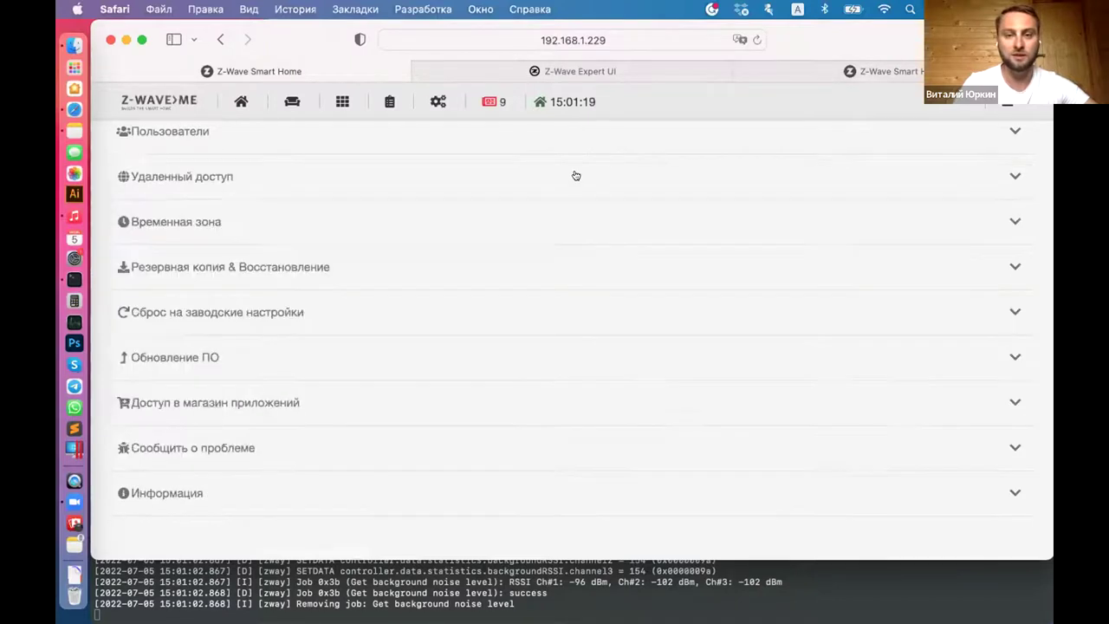
scroll(614, 270, up, 1)
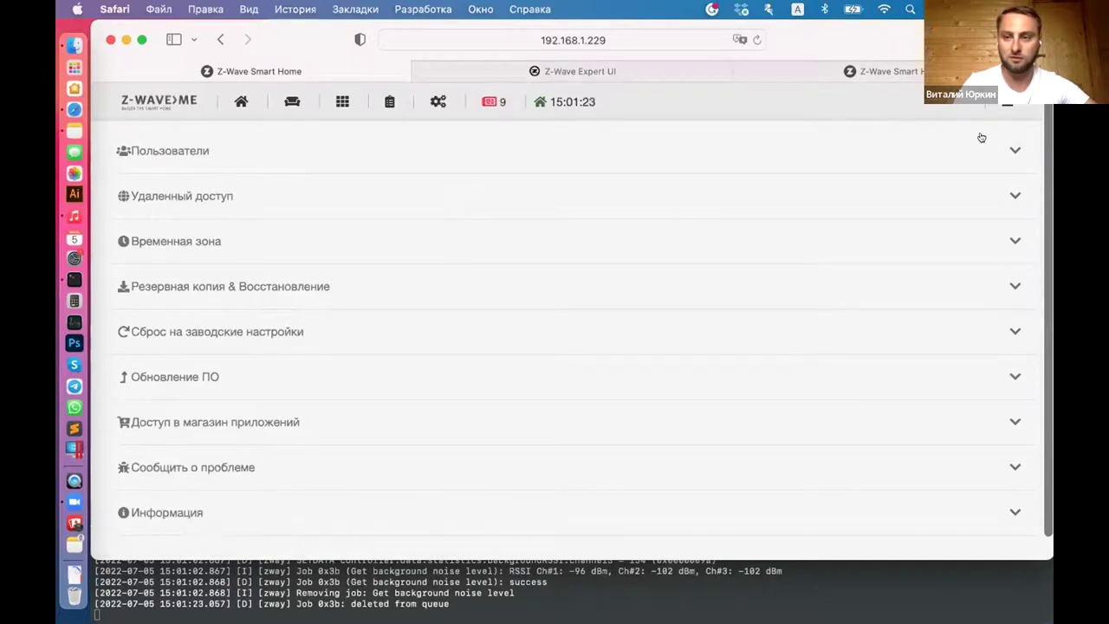
click(1007, 102)
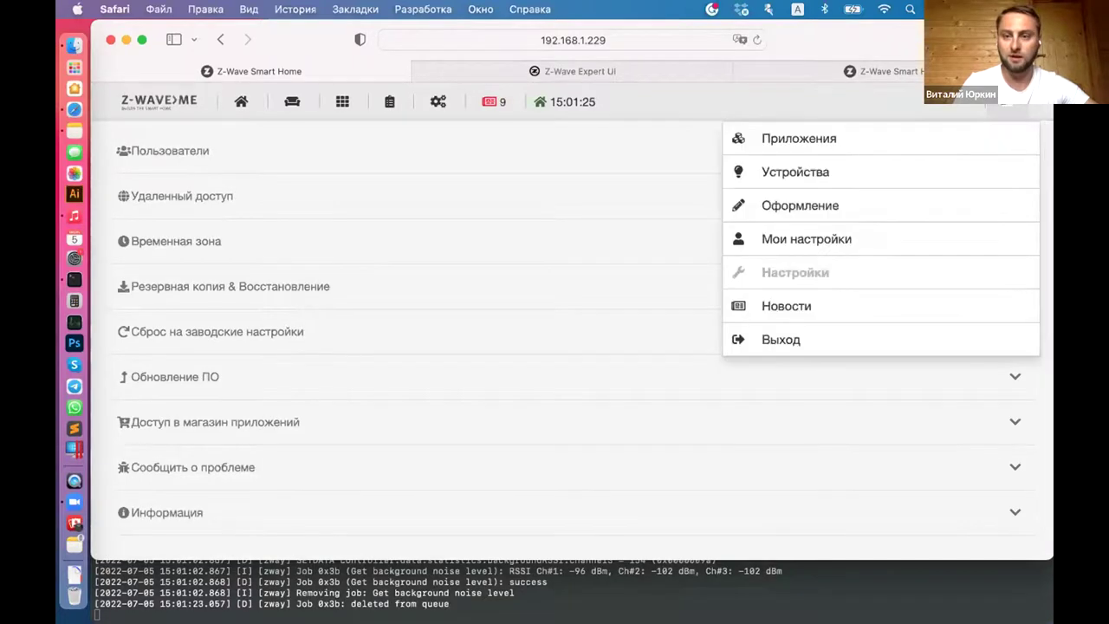
click(783, 236)
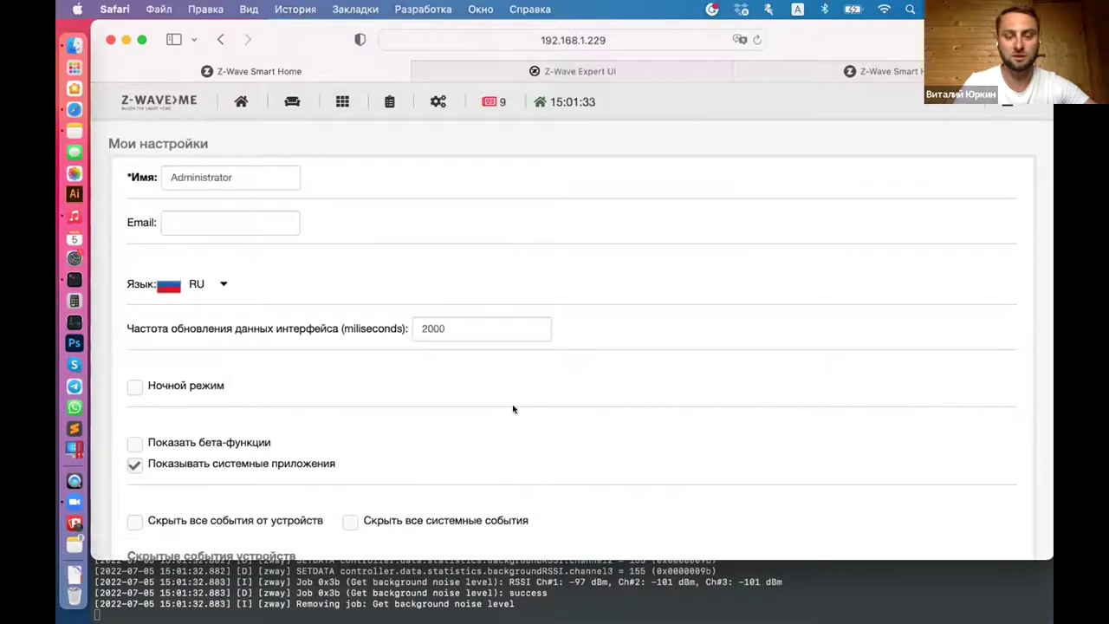
scroll(513, 408, down, 9)
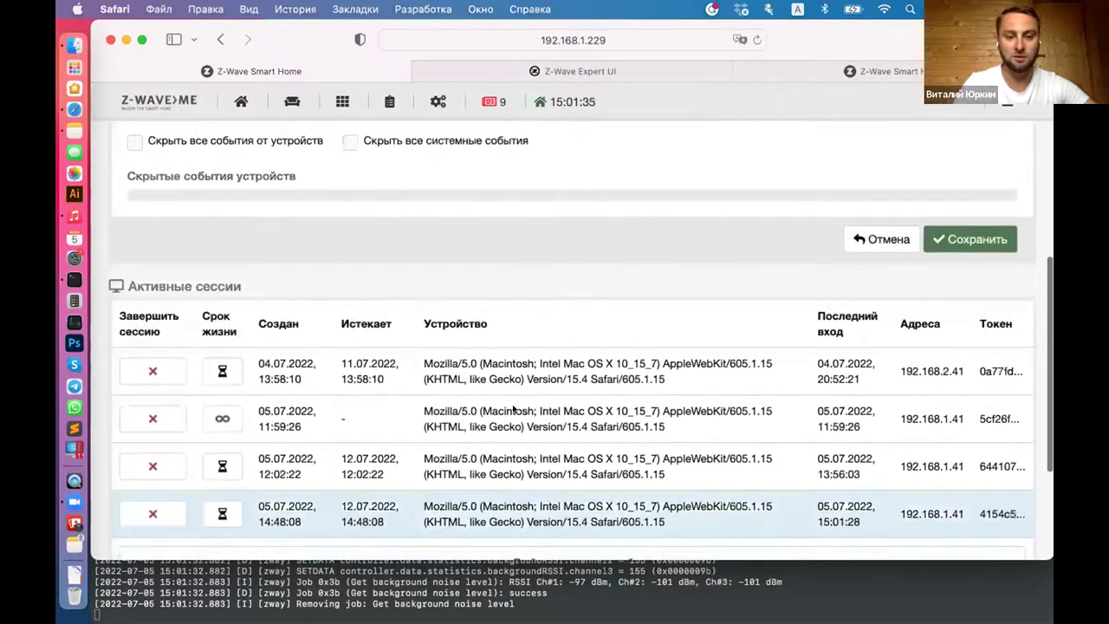
scroll(514, 408, down, 5)
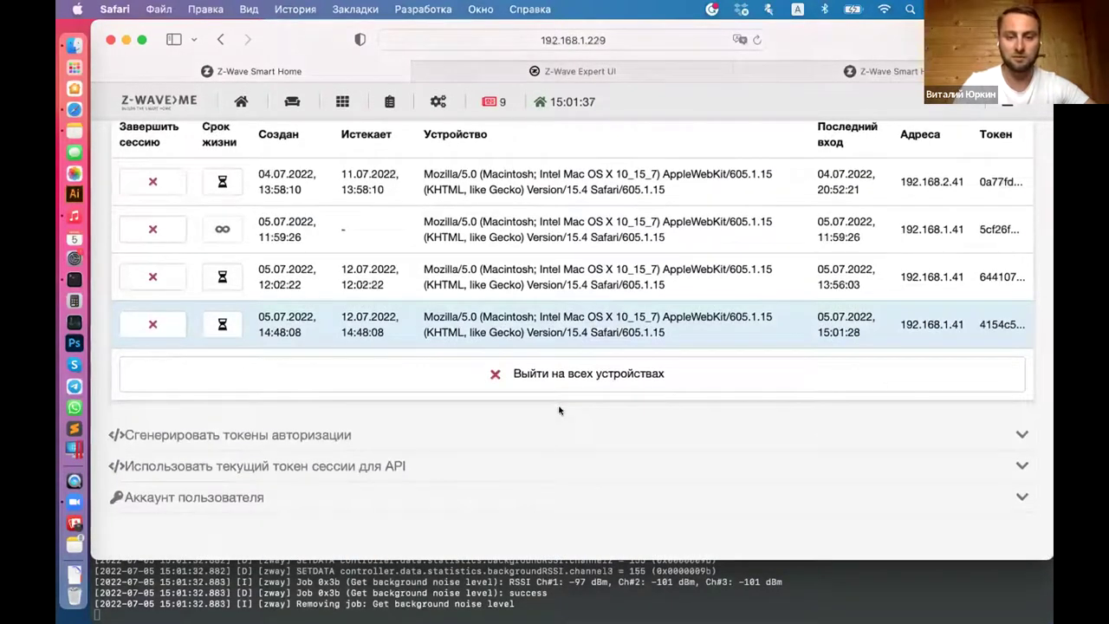
scroll(567, 425, up, 10)
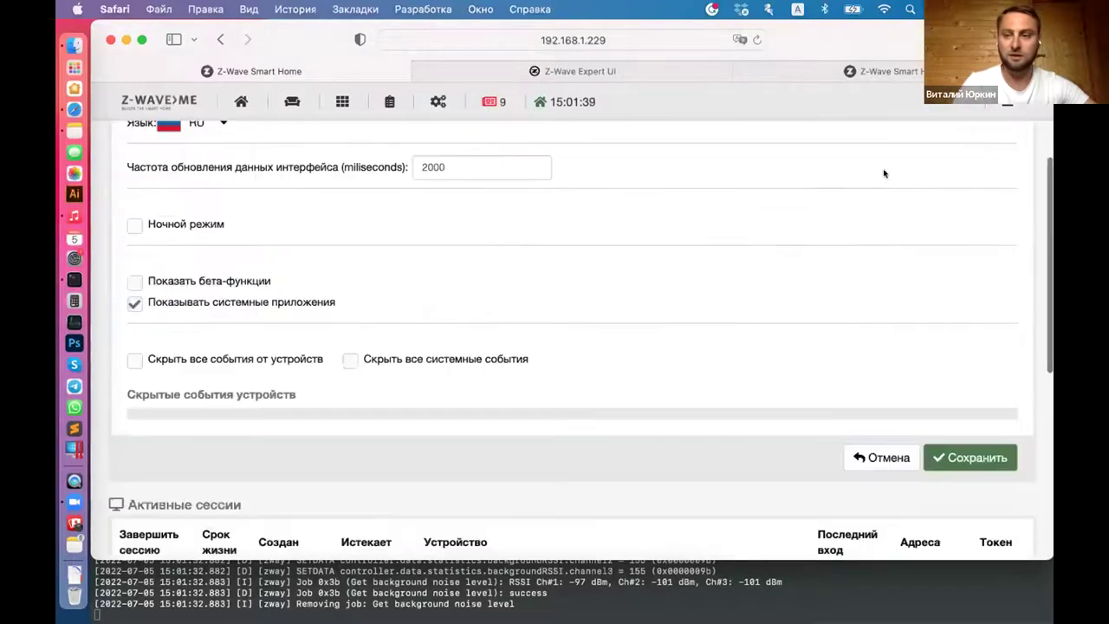
click(1005, 102)
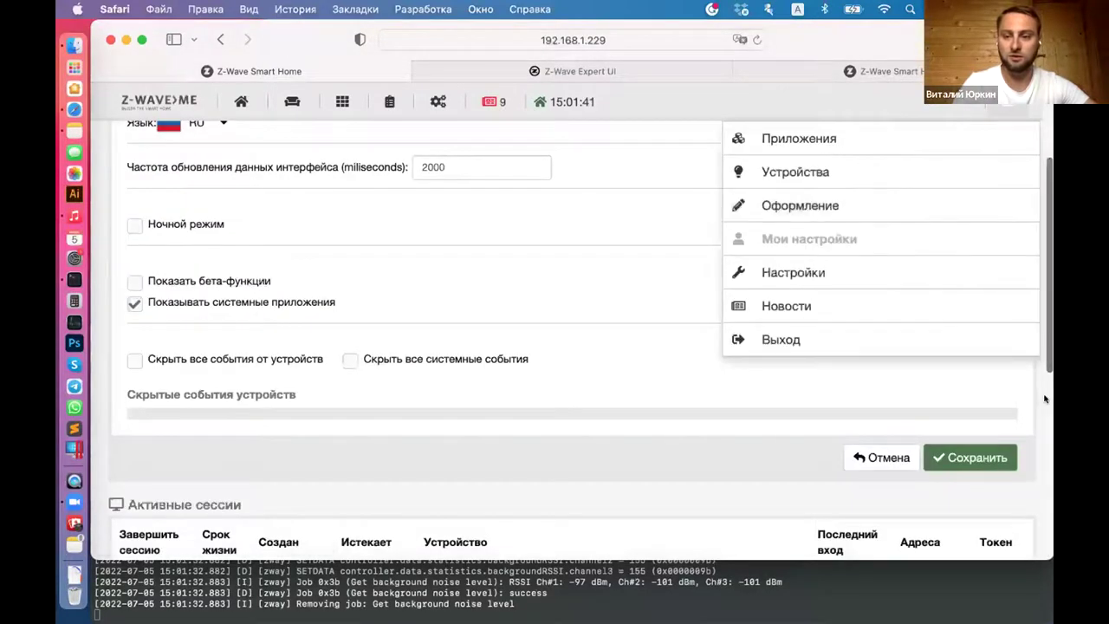
click(711, 395)
scroll(711, 395, down, 1)
scroll(521, 334, down, 8)
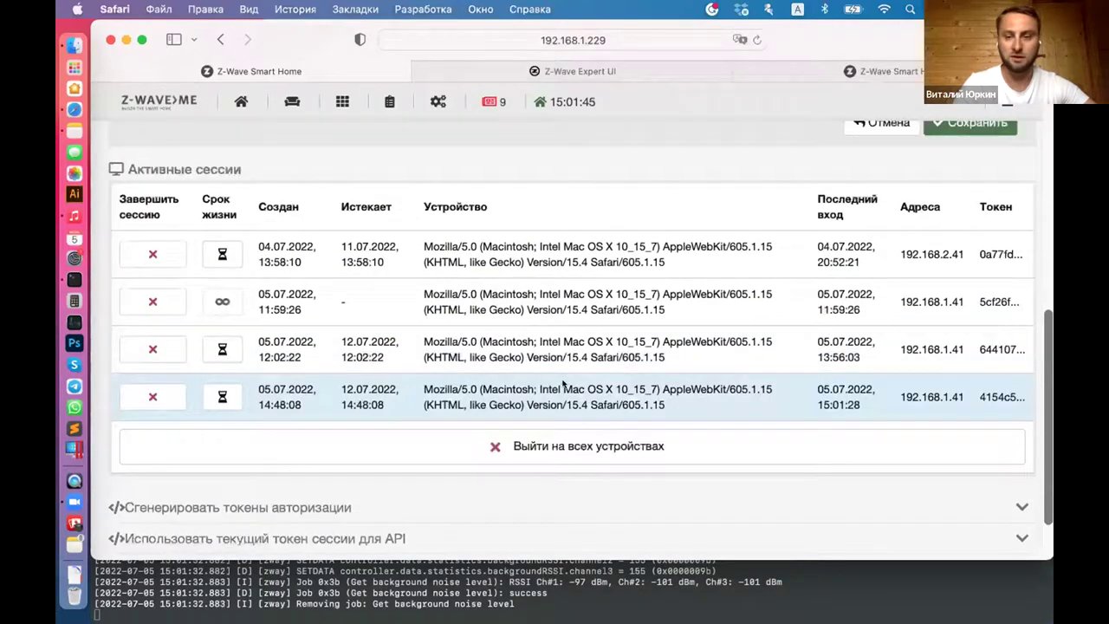
scroll(523, 493, down, 2)
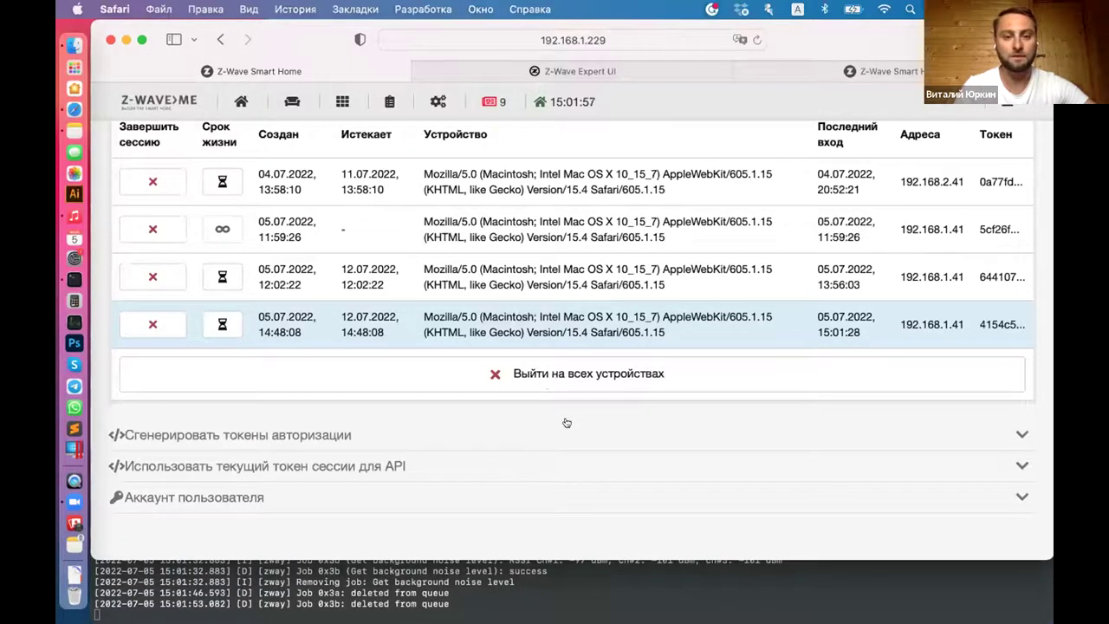
Step: Expand Сгенерировать токены авторизации and generate a global authorization token
click(287, 435)
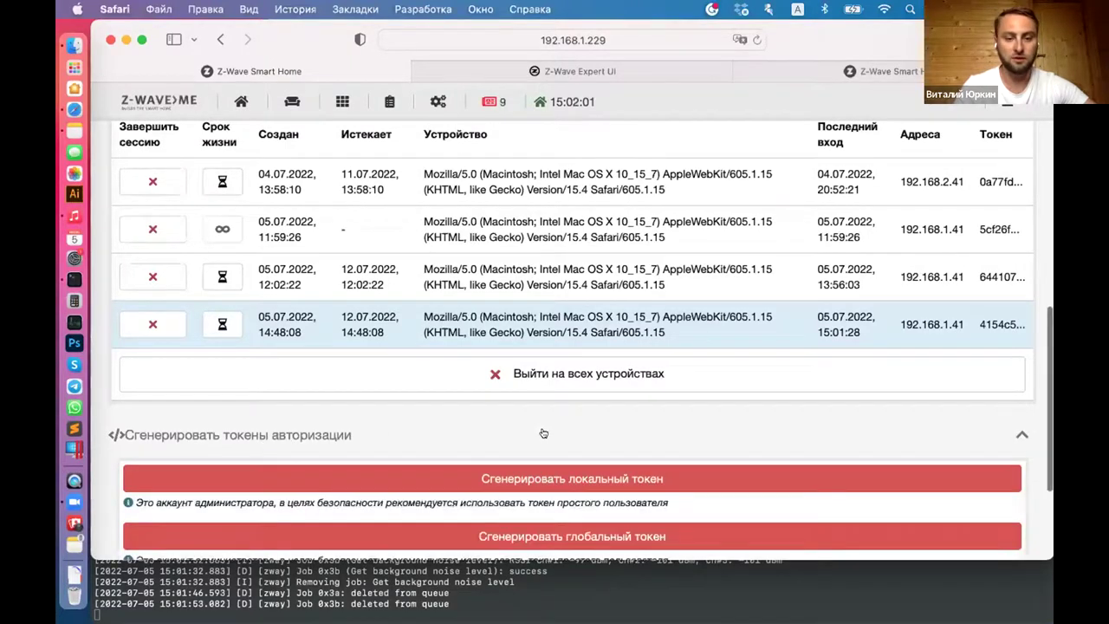
scroll(544, 424, down, 2)
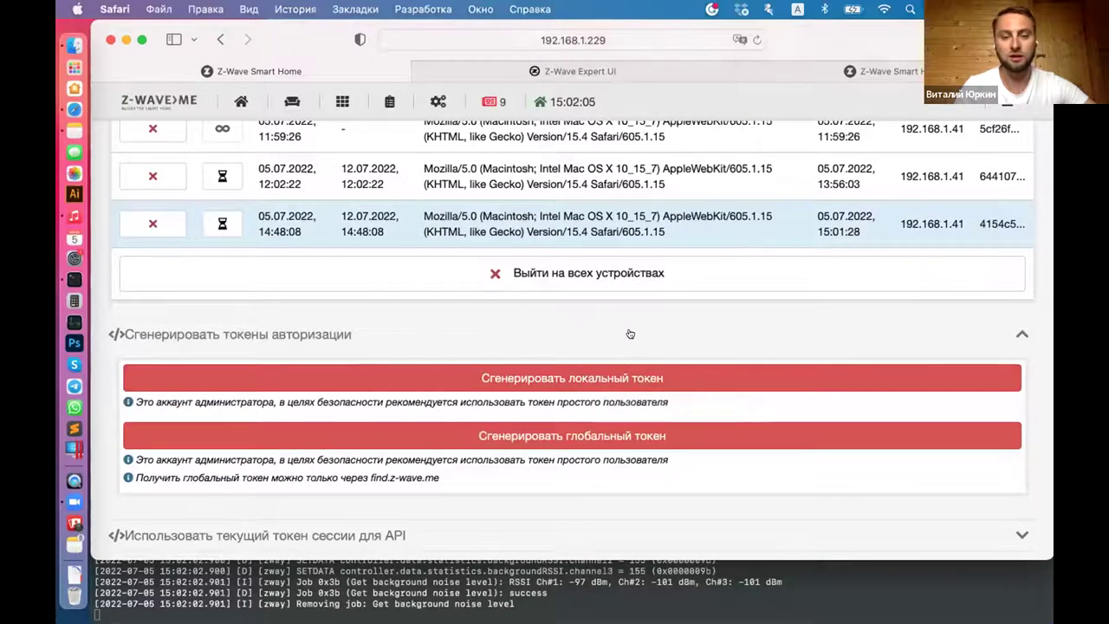
click(559, 438)
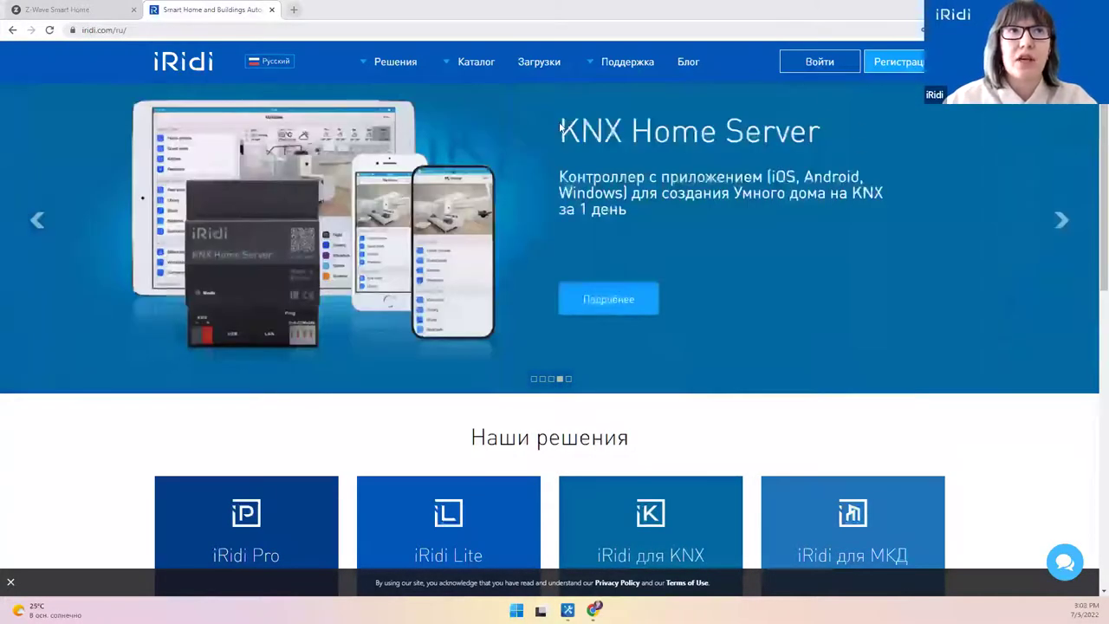
Step: Go to Документация Wiki from the Поддержка menu on the iRidi site
mouse_move(636, 71)
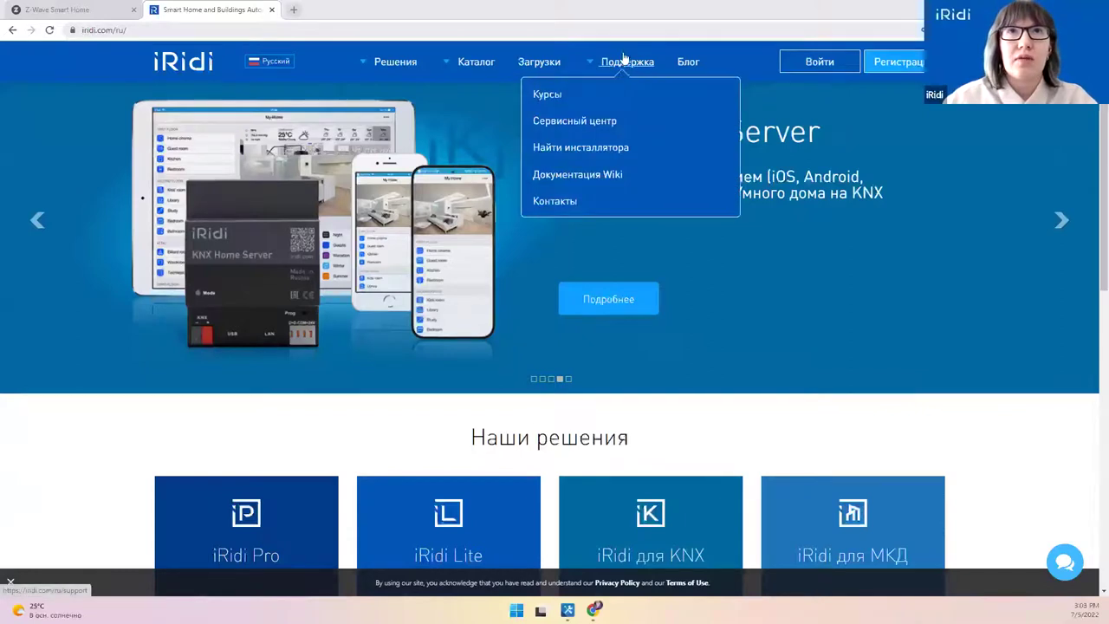
click(569, 176)
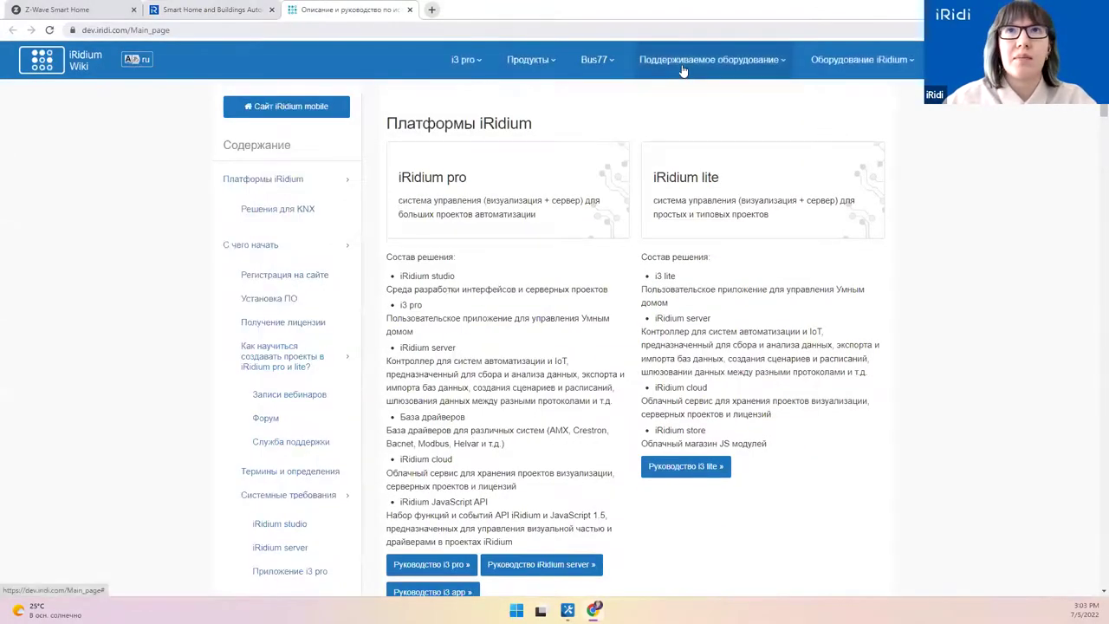
Step: Go to the Z-Wave.me page from the Поддерживаемое оборудование manufacturers list
click(685, 69)
scroll(520, 173, down, 5)
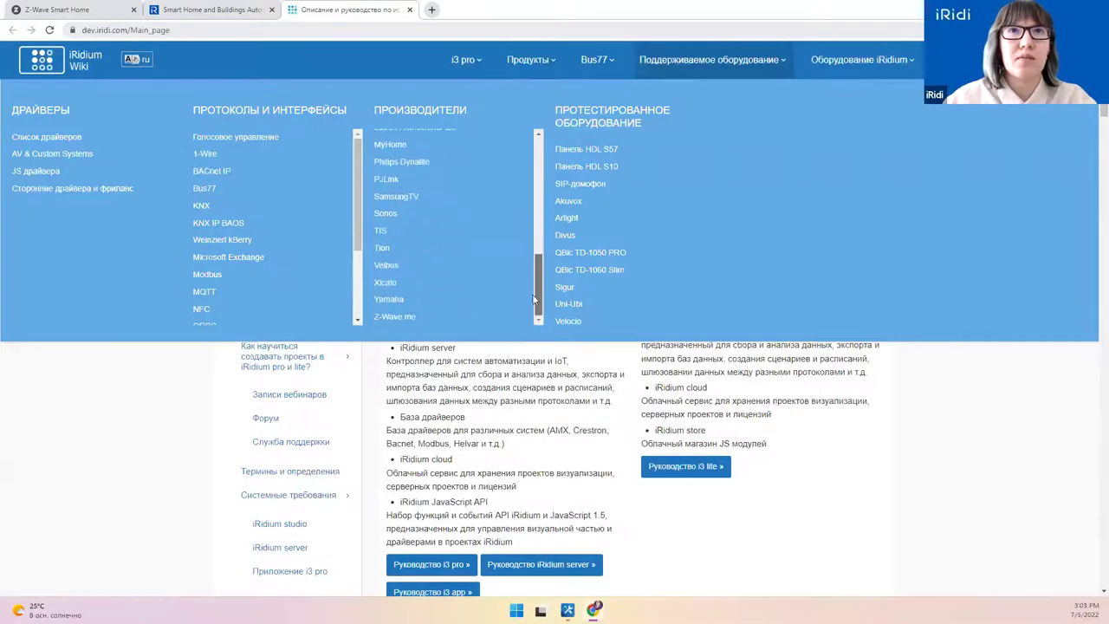
click(391, 318)
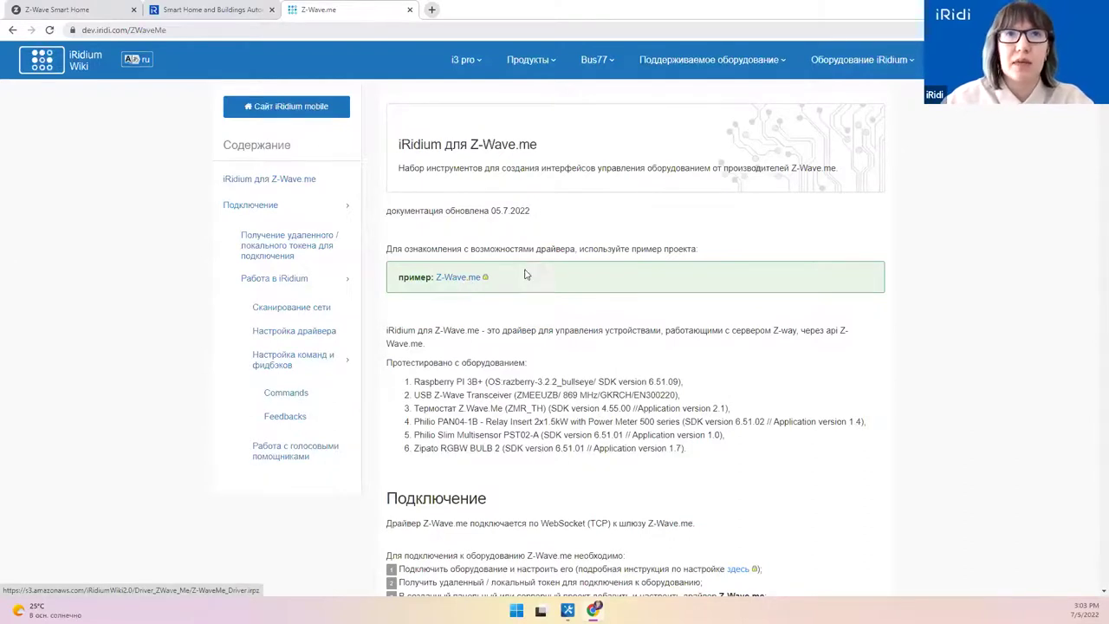
Step: Read through the Z-Wave.me driver page's tested hardware list, then return to the Smart Home tab
scroll(447, 284, down, 2)
mouse_move(414, 266)
mouse_down()
mouse_move(693, 336)
mouse_move(413, 267)
mouse_up()
click(690, 339)
click(411, 272)
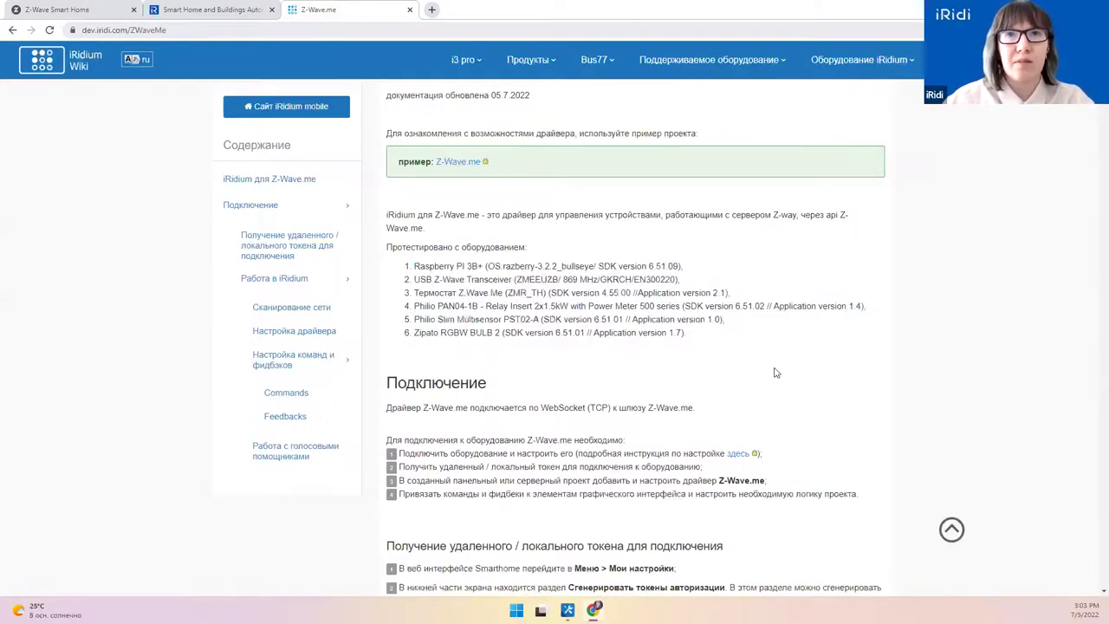
scroll(776, 374, down, 5)
scroll(776, 374, down, 10)
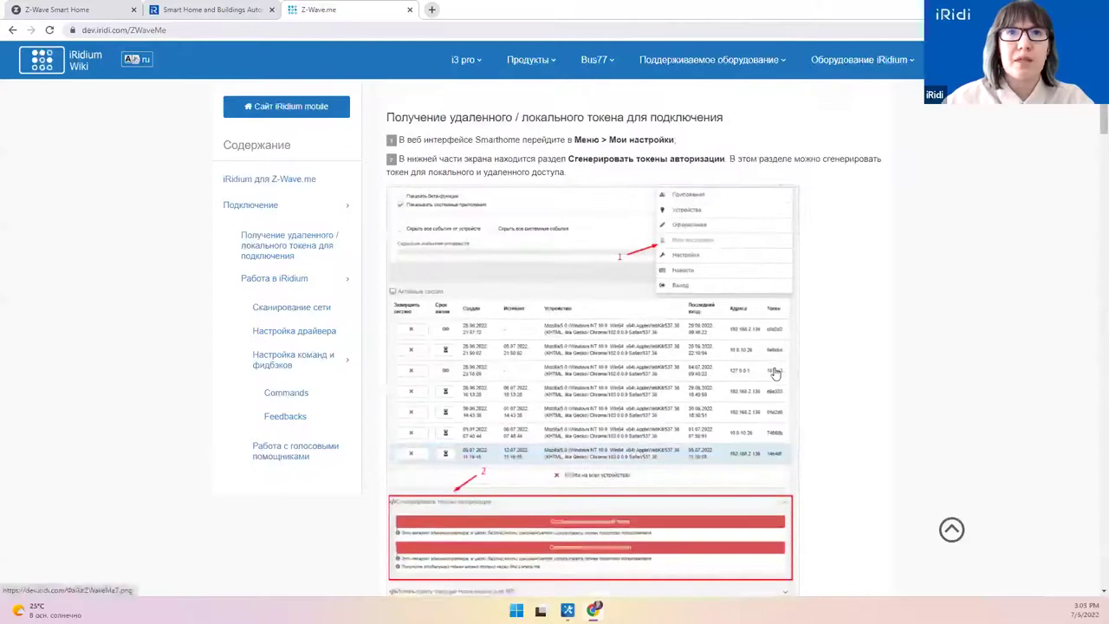
scroll(776, 374, down, 7)
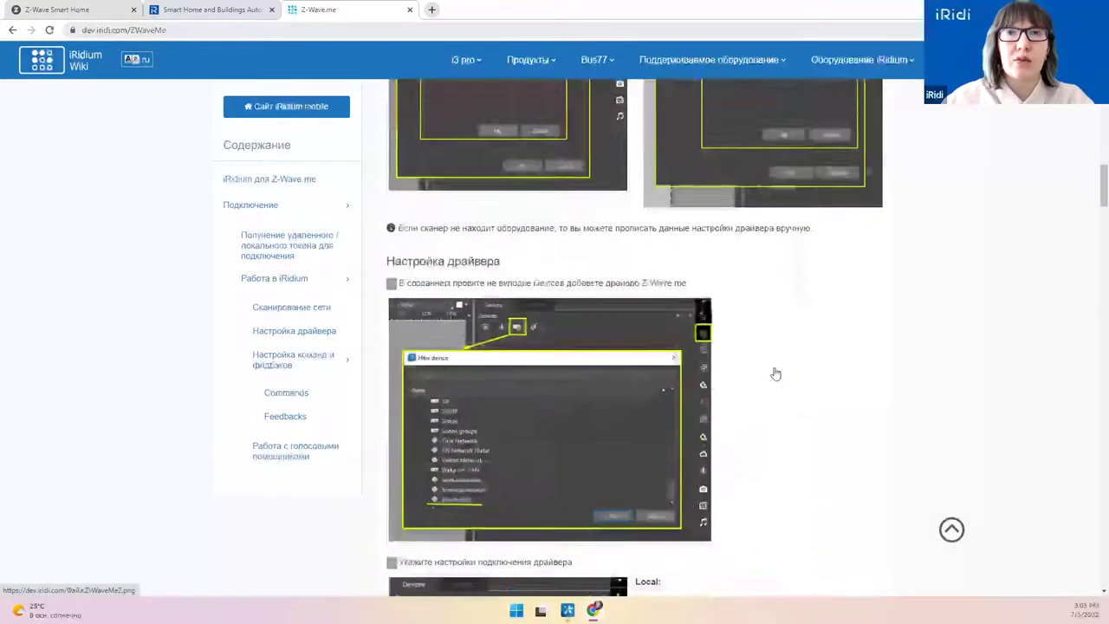
scroll(784, 373, down, 7)
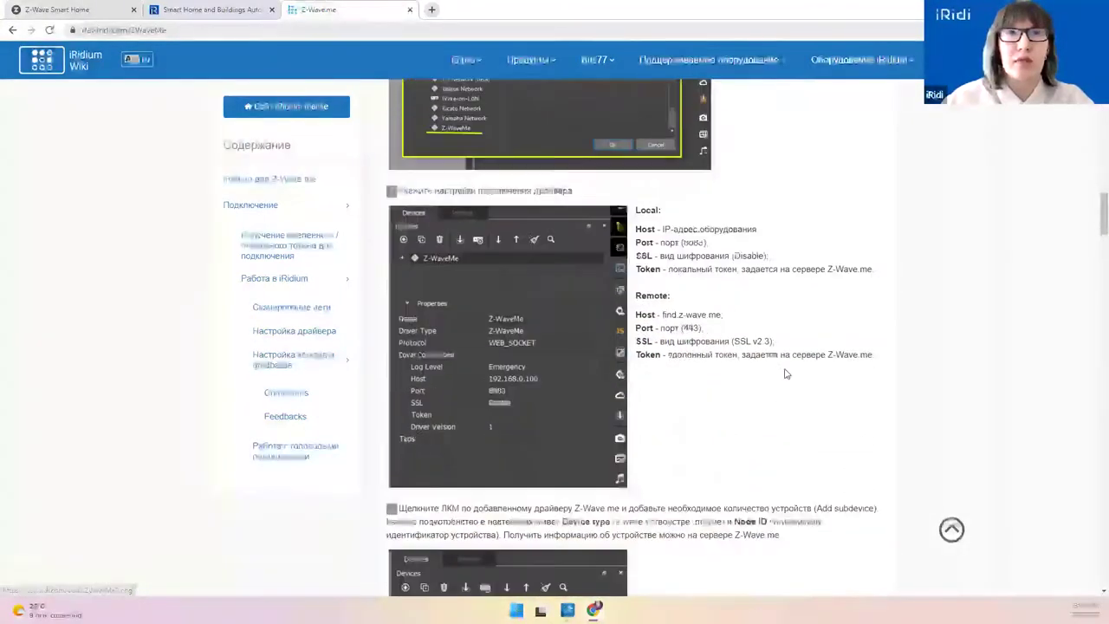
scroll(950, 322, up, 20)
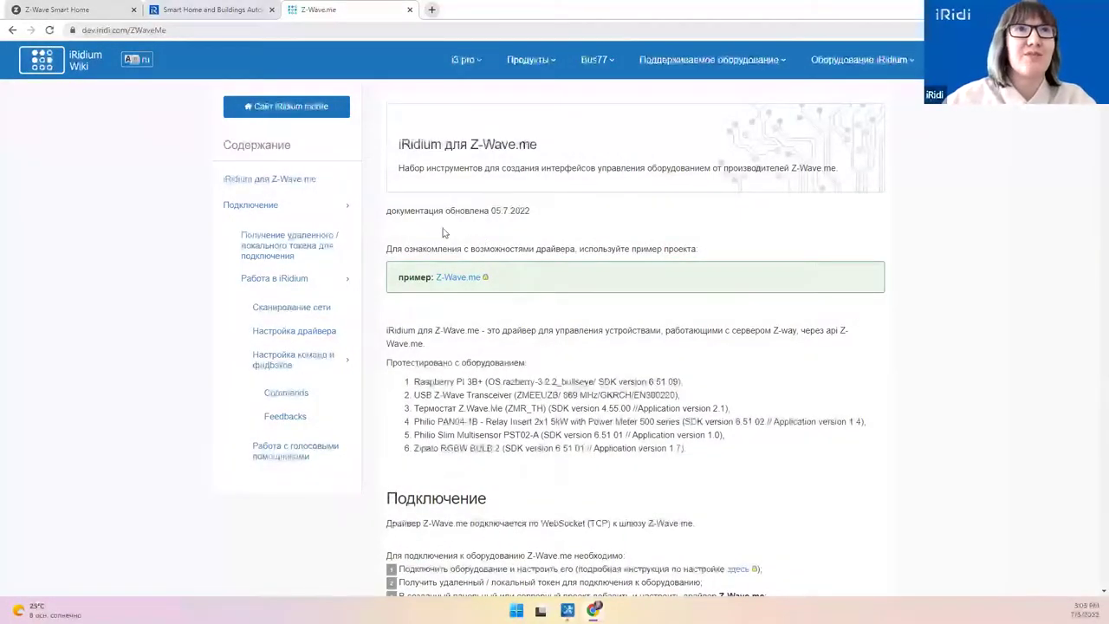
click(63, 5)
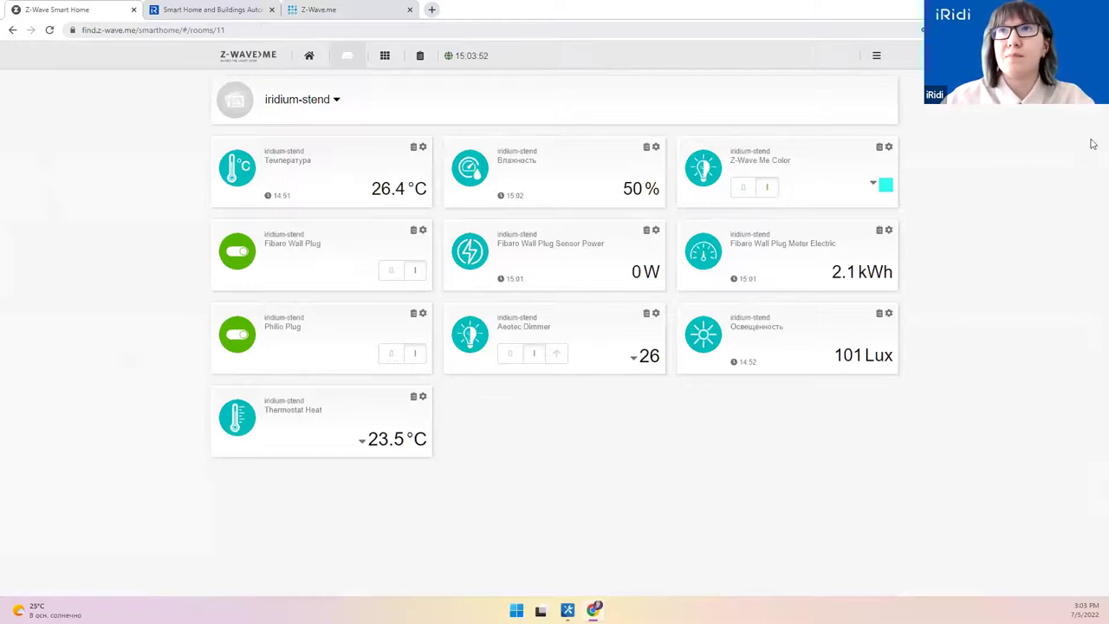
Step: Minimize the browser and bring iRidium Studio to the front
click(1032, 9)
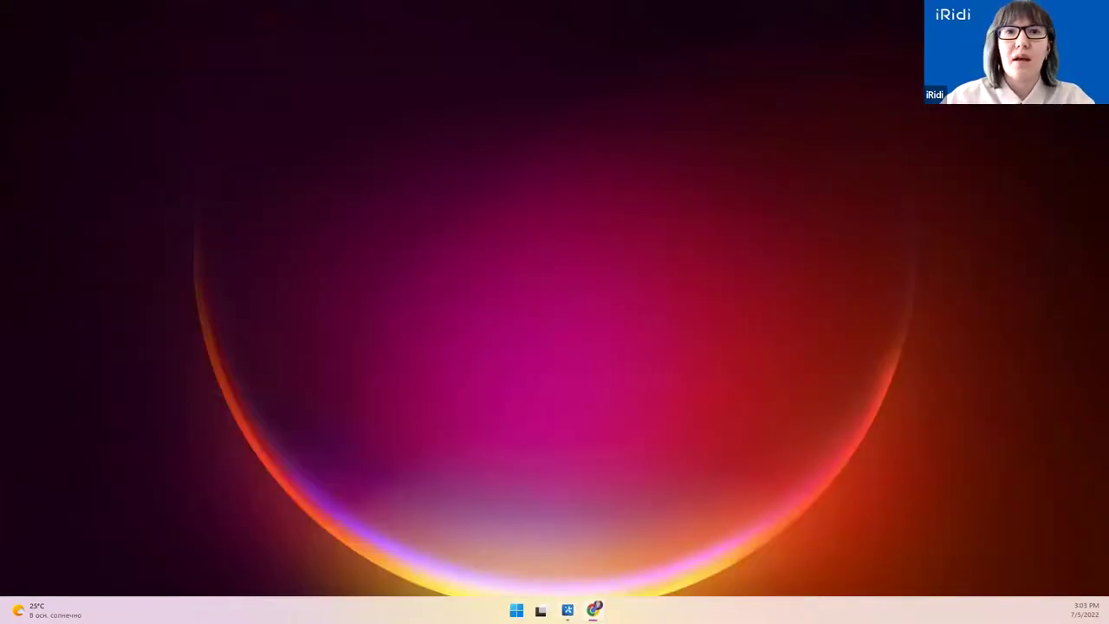
click(568, 611)
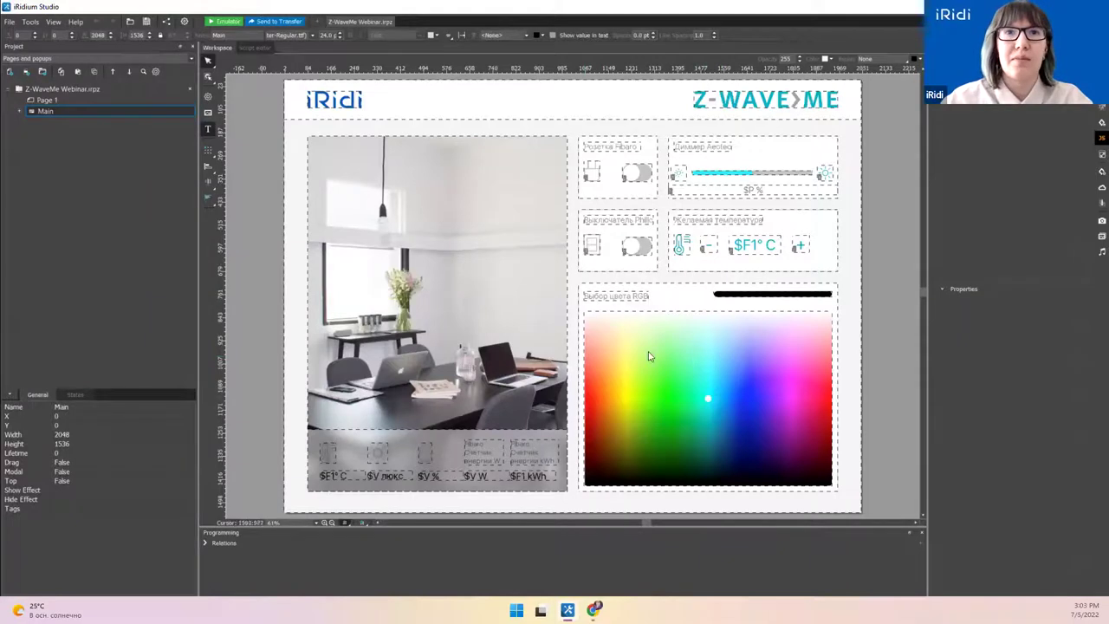
Step: Turn off Show item borders, narrow the project panel, and start a new project
click(363, 522)
click(381, 541)
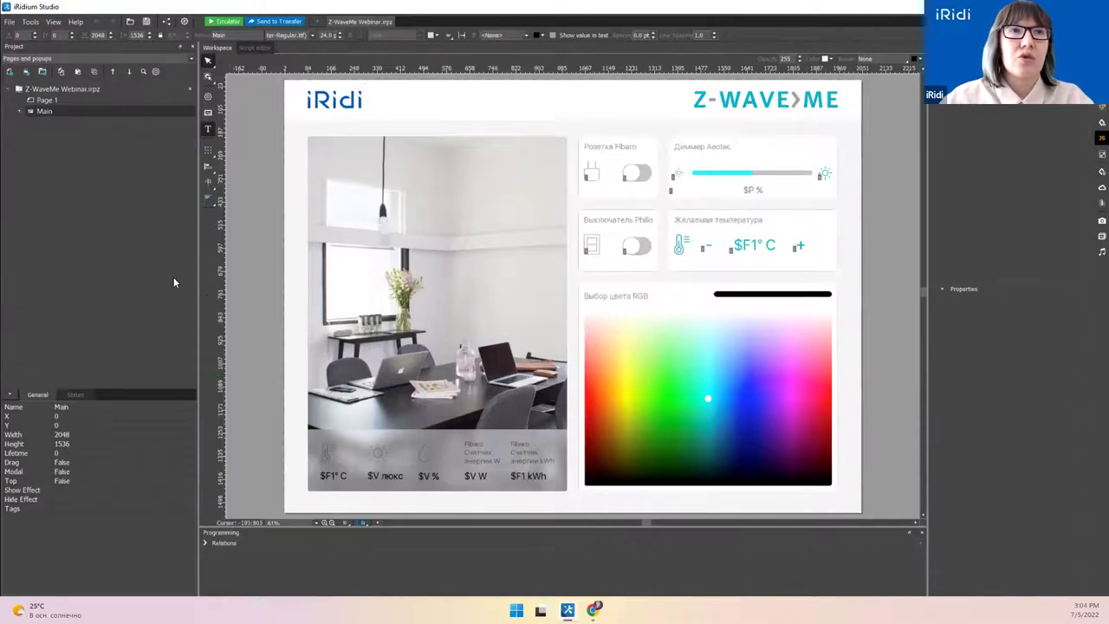
drag(197, 276, 172, 273)
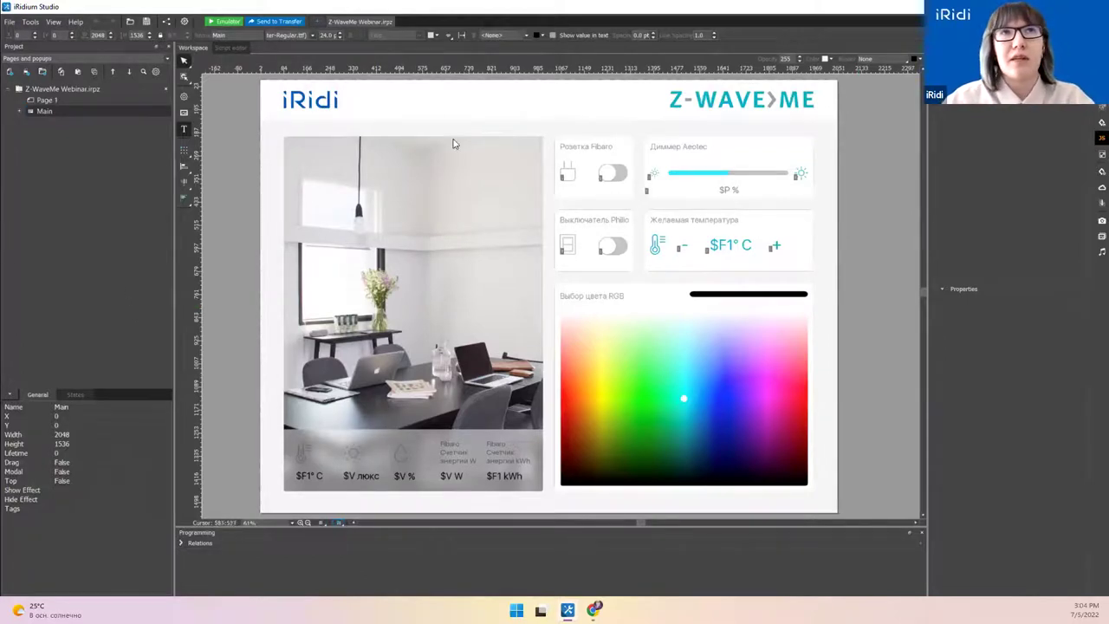
click(320, 23)
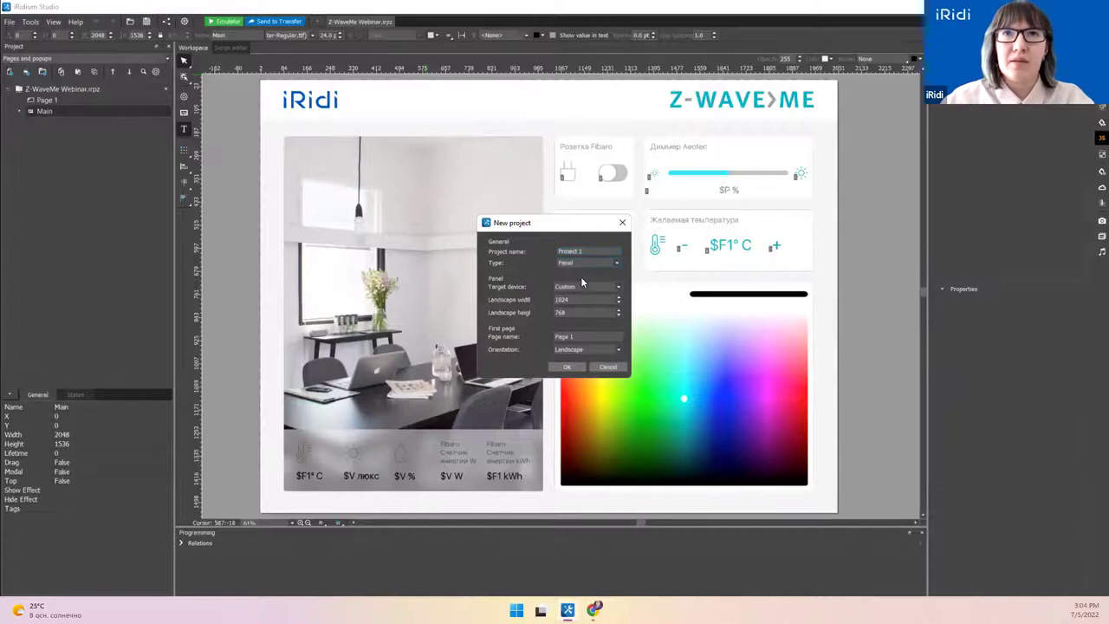
Step: Create an iPad 3/4/5/6 project, zoom Page 1 to fit, then return to Z-WaveMe Webinar
click(621, 285)
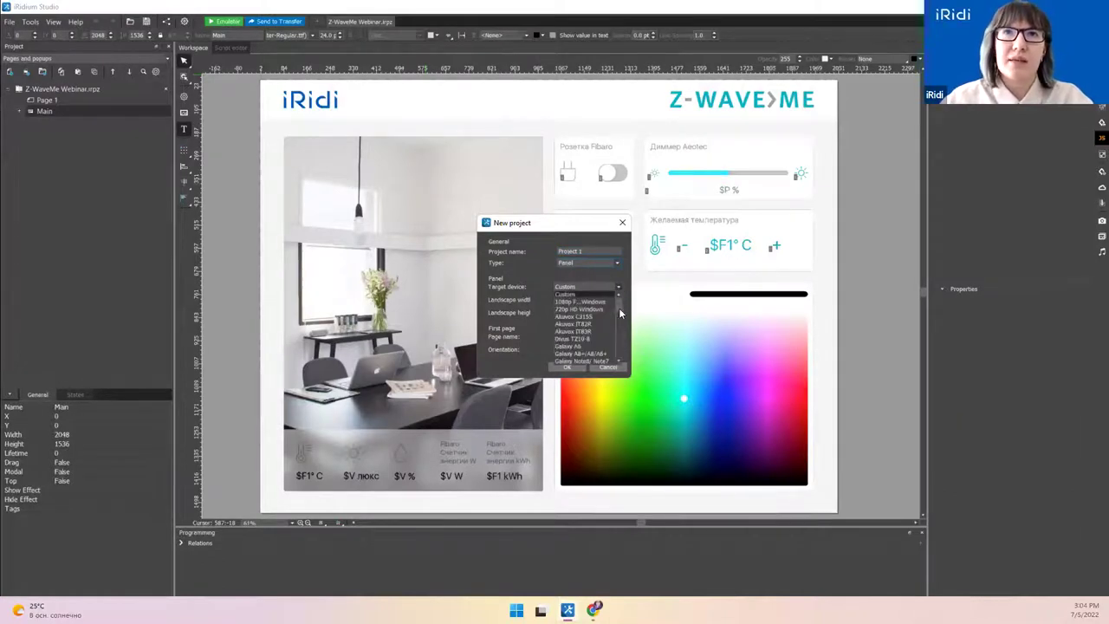
mouse_move(618, 308)
mouse_down()
mouse_move(622, 337)
mouse_move(617, 326)
mouse_up()
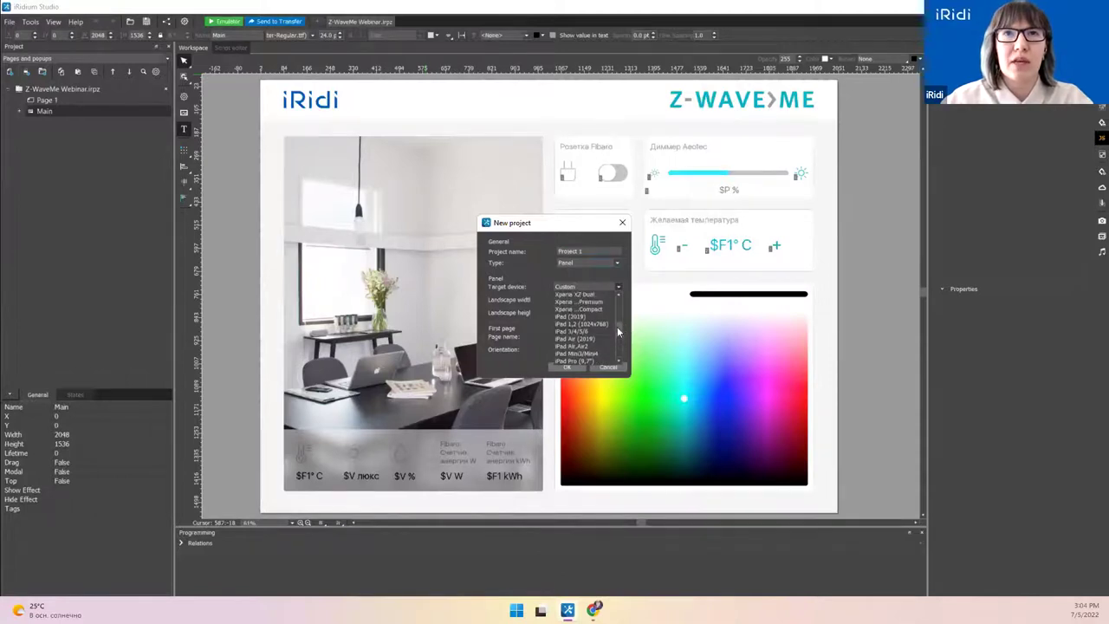
click(584, 331)
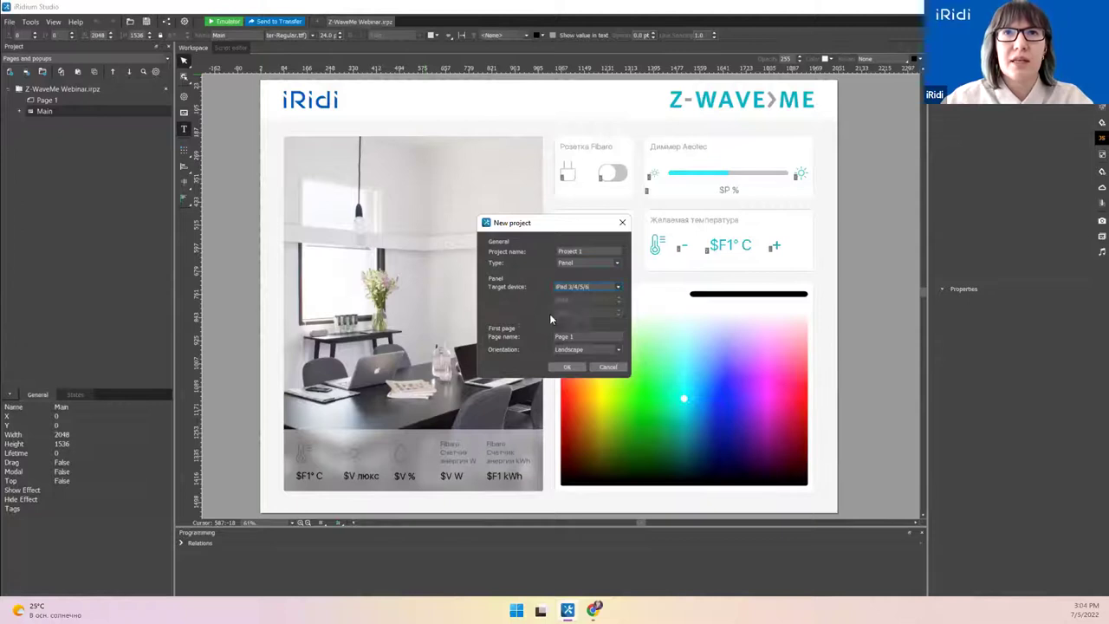
click(568, 367)
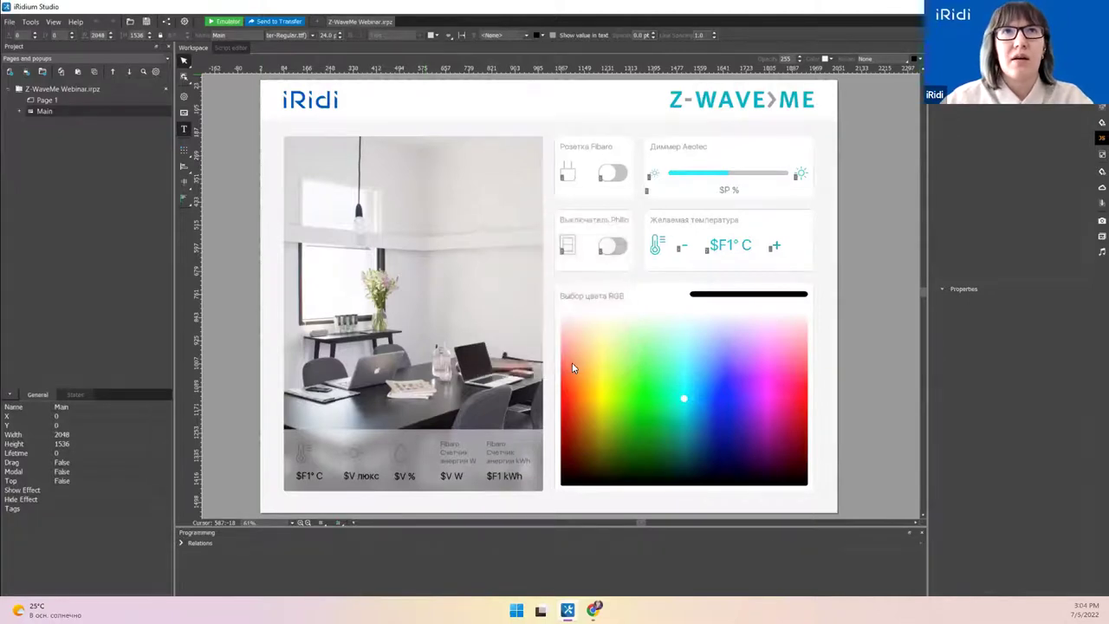
click(291, 523)
click(282, 530)
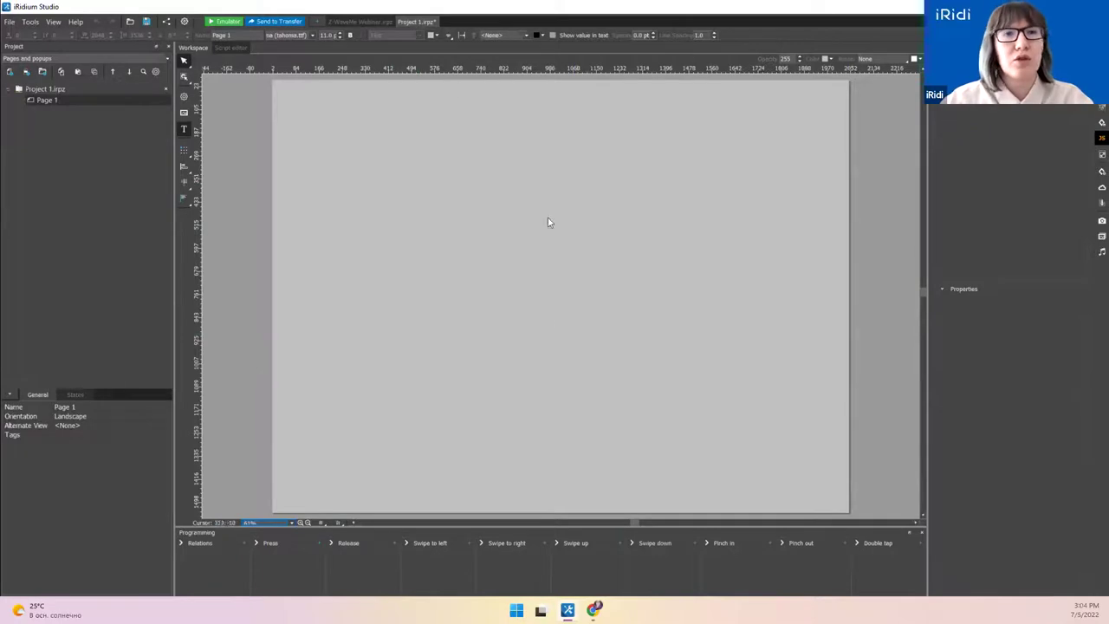
click(186, 78)
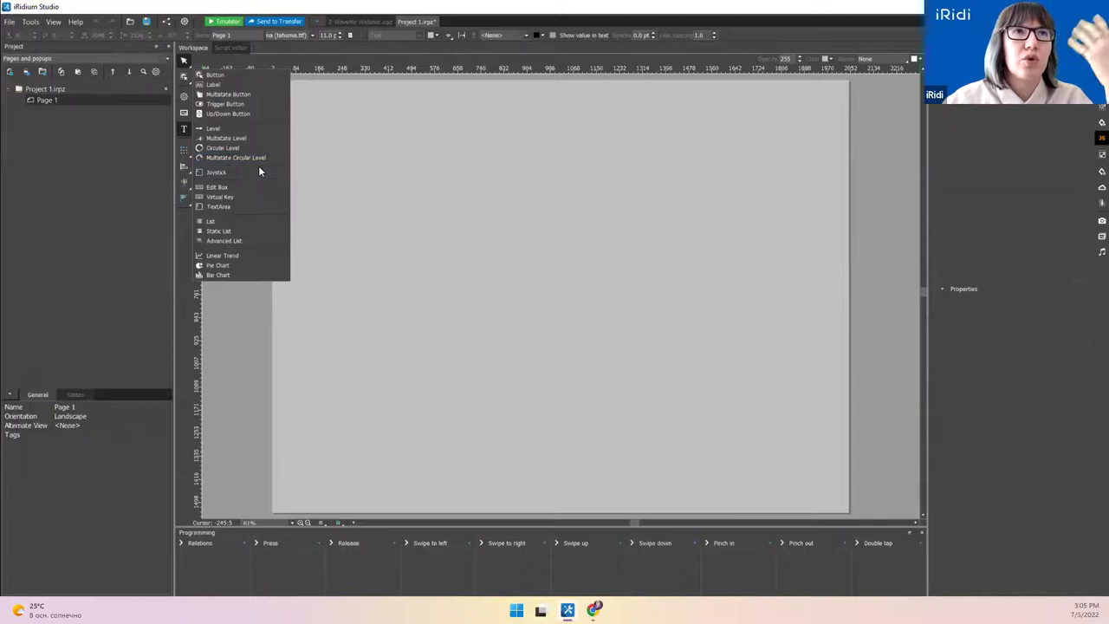
click(362, 21)
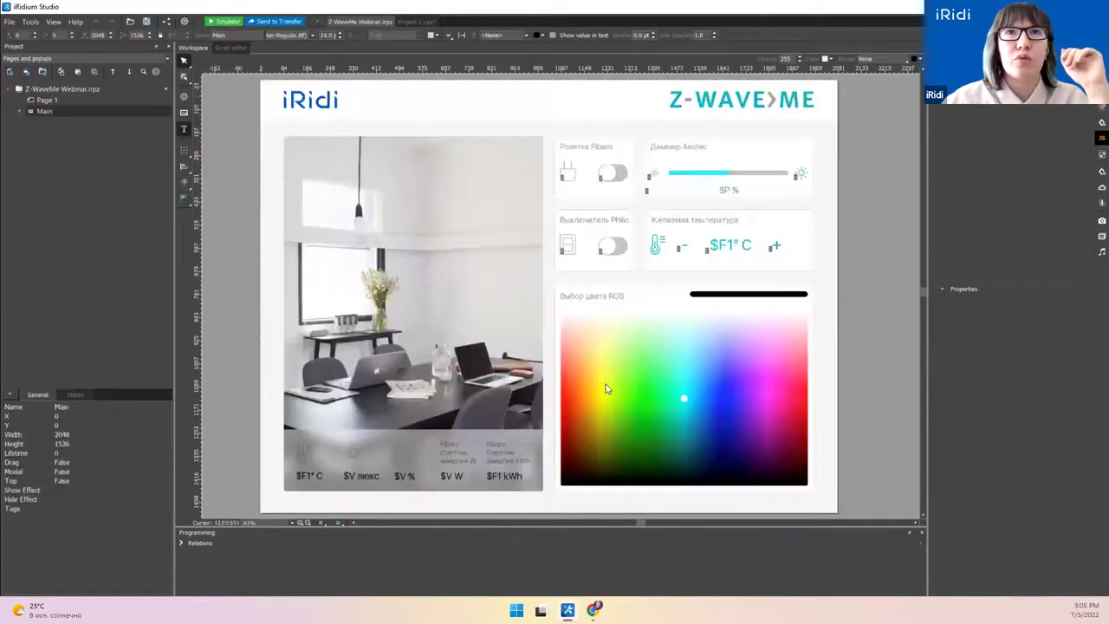
Step: Select the colour picker, place a Pie Chart widget, then delete the added pie chart
click(631, 321)
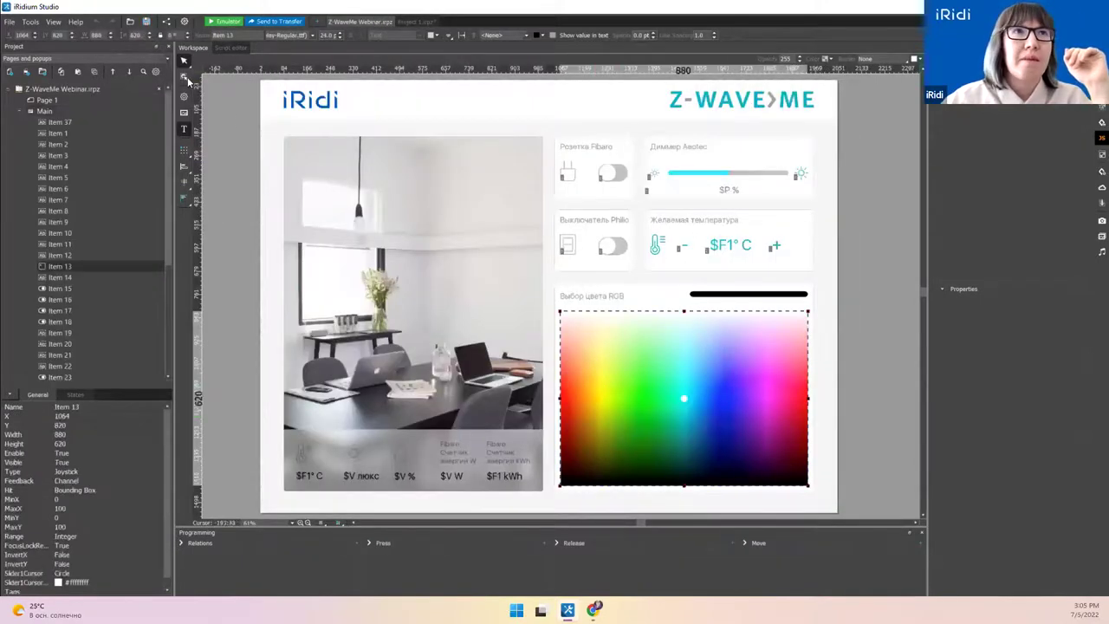
click(184, 79)
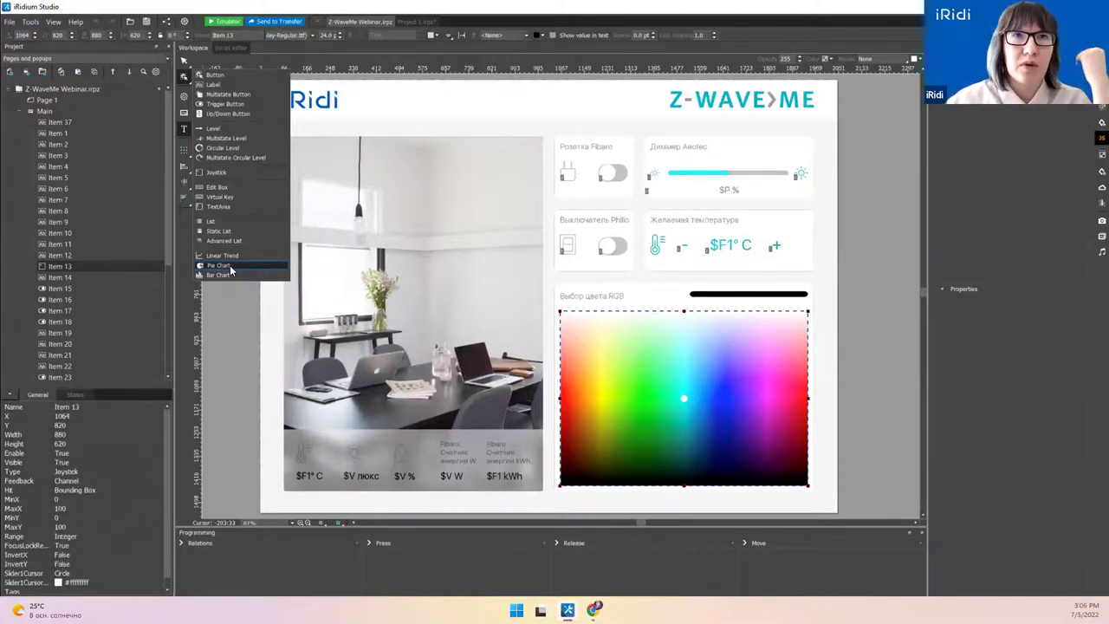
click(230, 267)
click(229, 298)
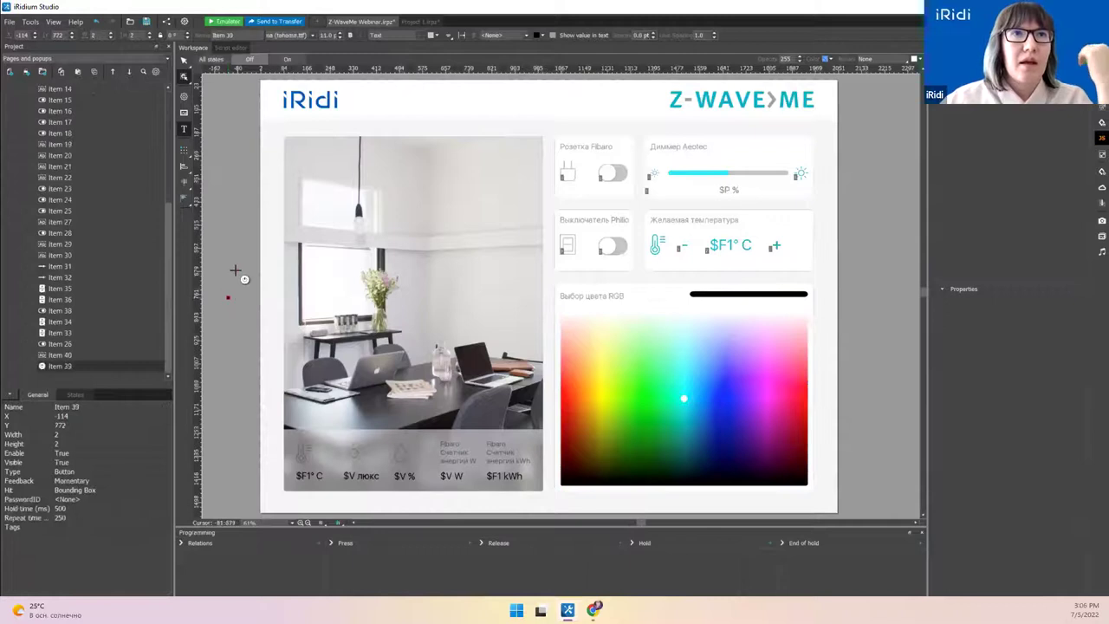
key(Delete)
Step: Open Page 1 from the project tree
right_click(236, 272)
key(Escape)
scroll(59, 113, up, 5)
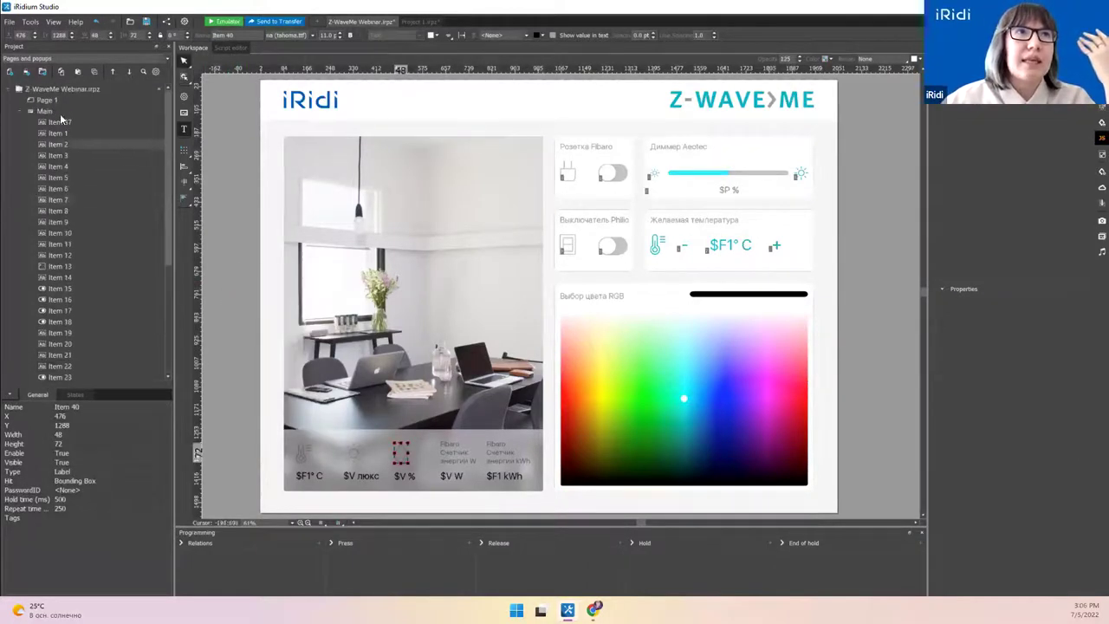
click(61, 99)
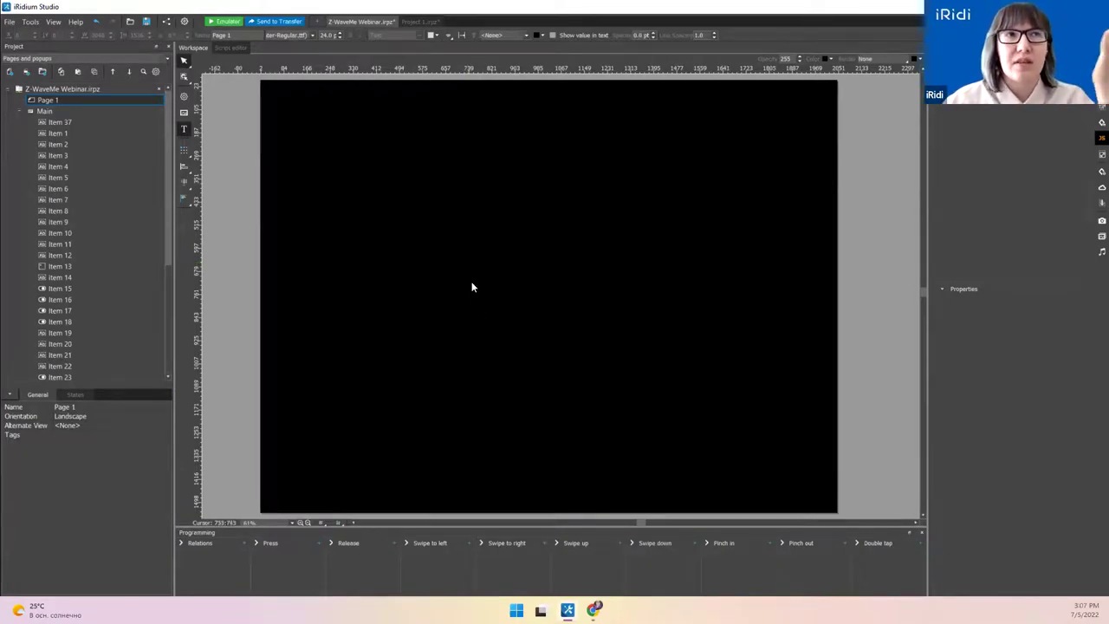
Step: Select Main in the Pages and popups tree
click(99, 113)
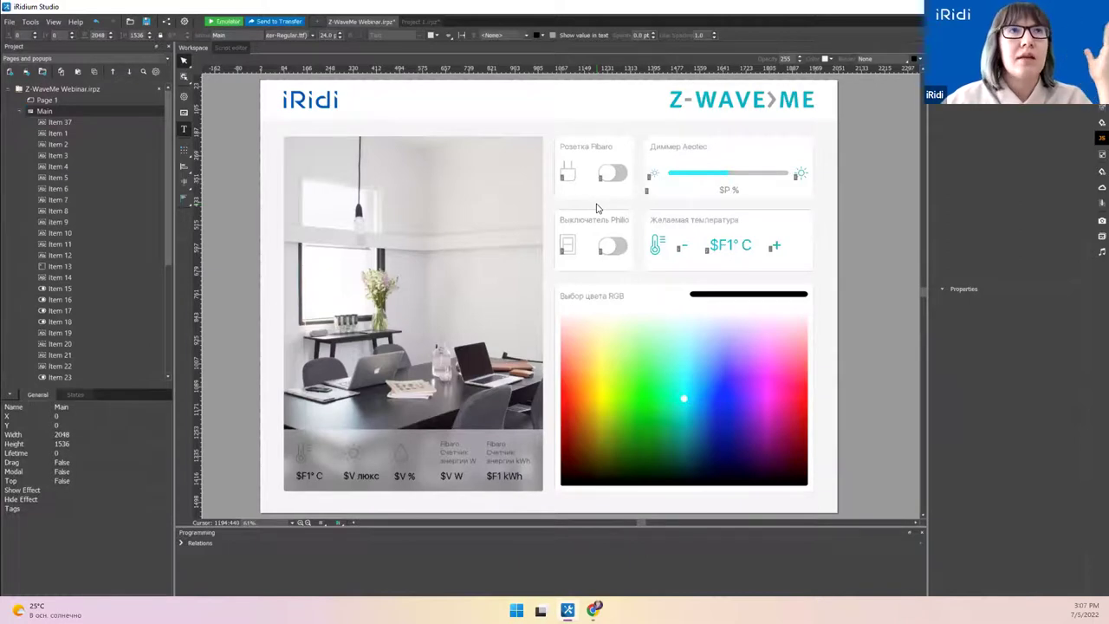
click(183, 21)
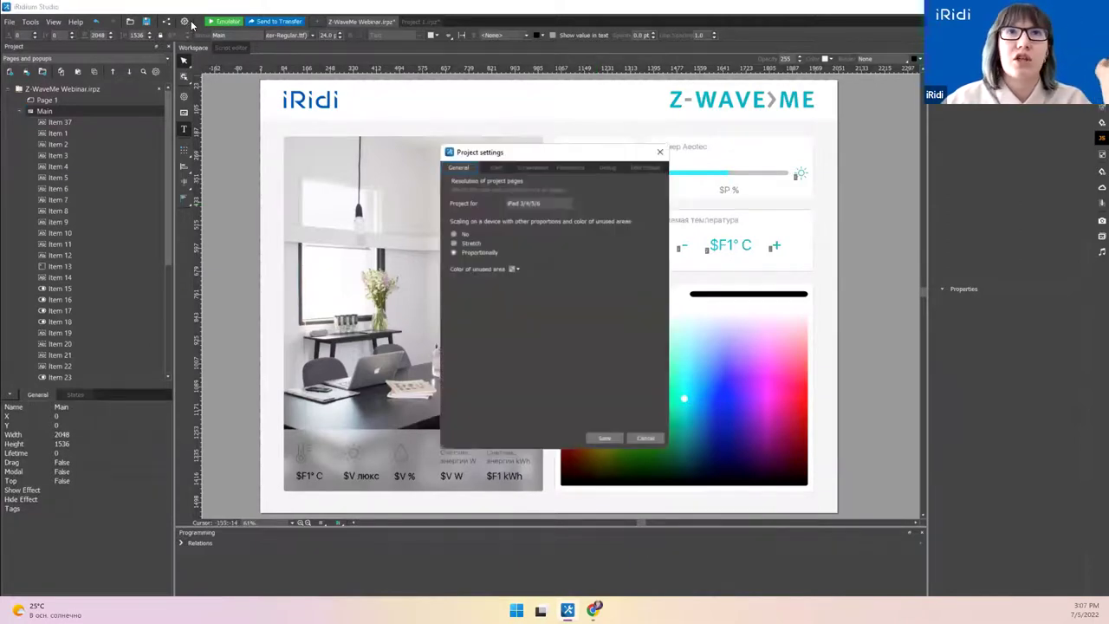
click(490, 167)
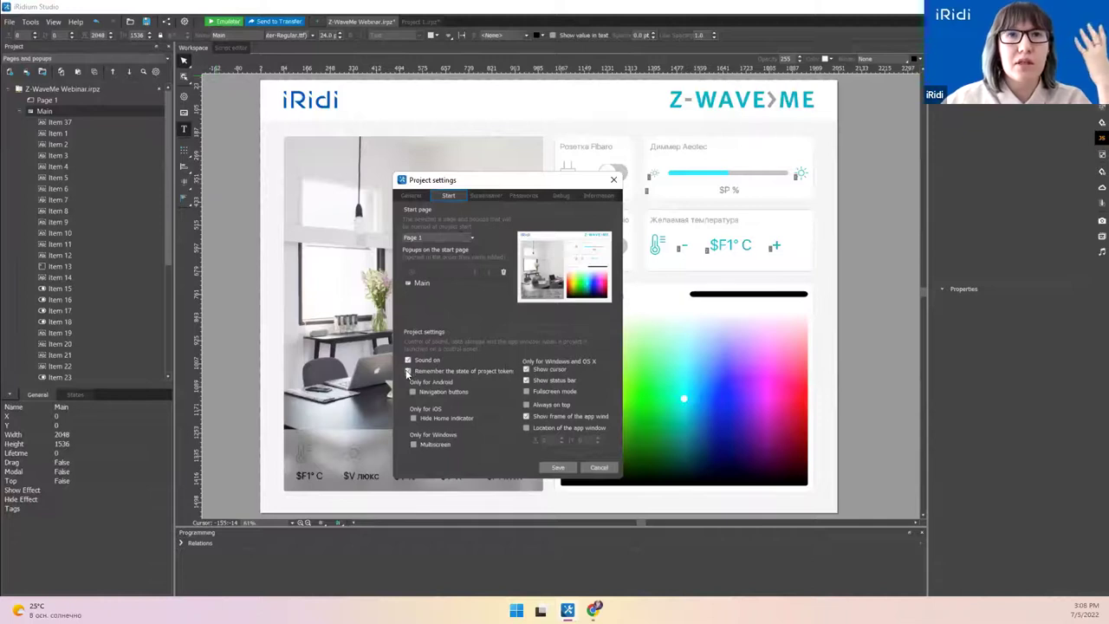
click(486, 196)
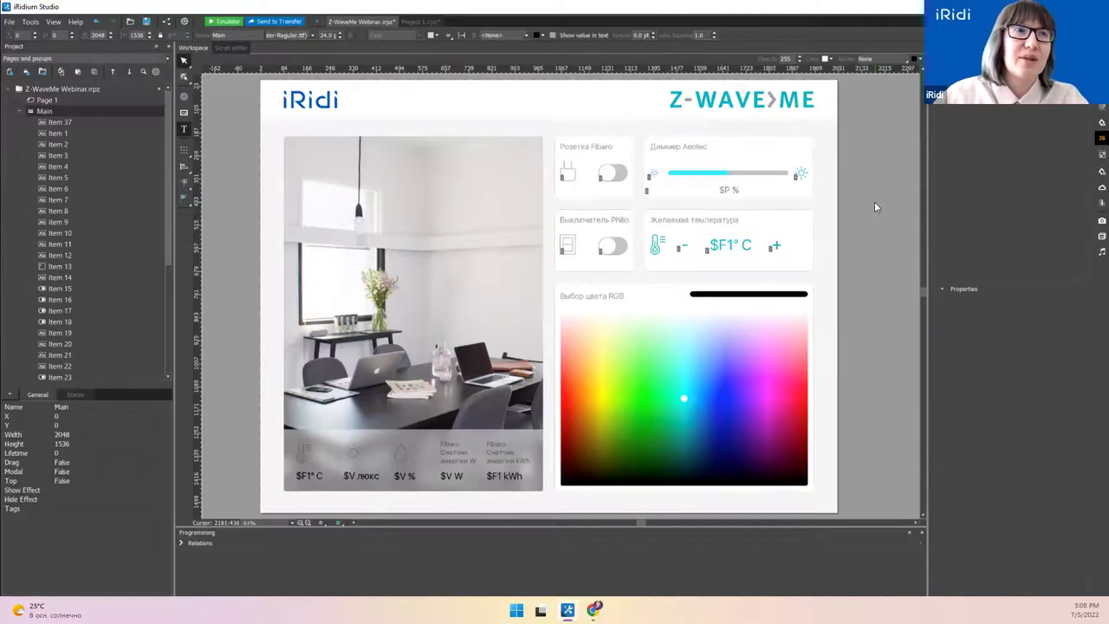
Step: Select the room photo (Item 1) on the Main layout and enlarge the Programming panel
click(69, 104)
click(66, 109)
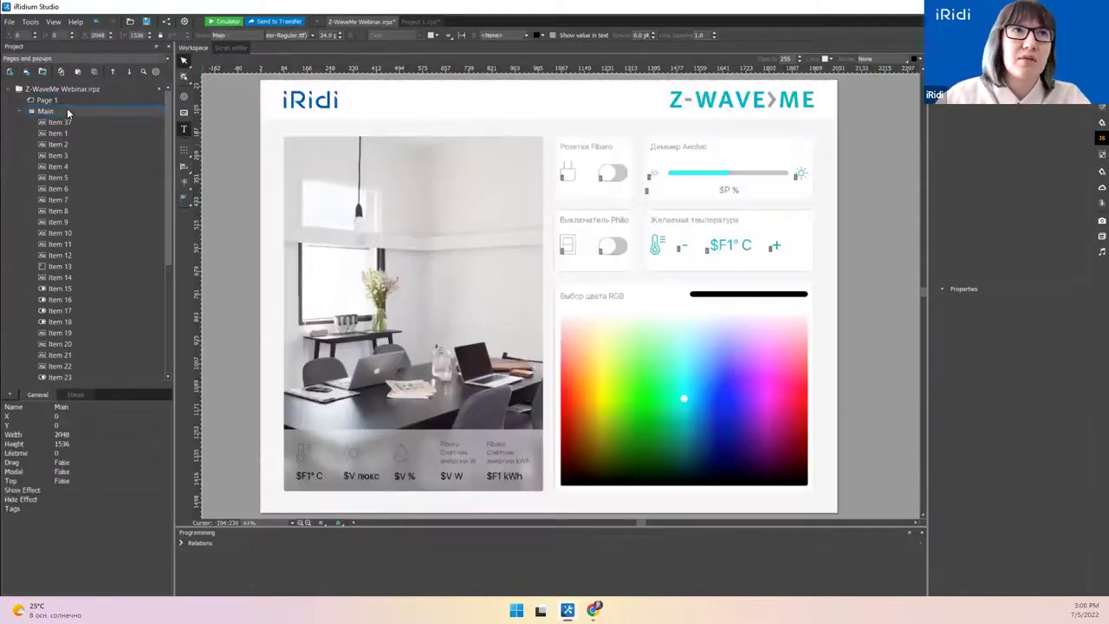
click(290, 150)
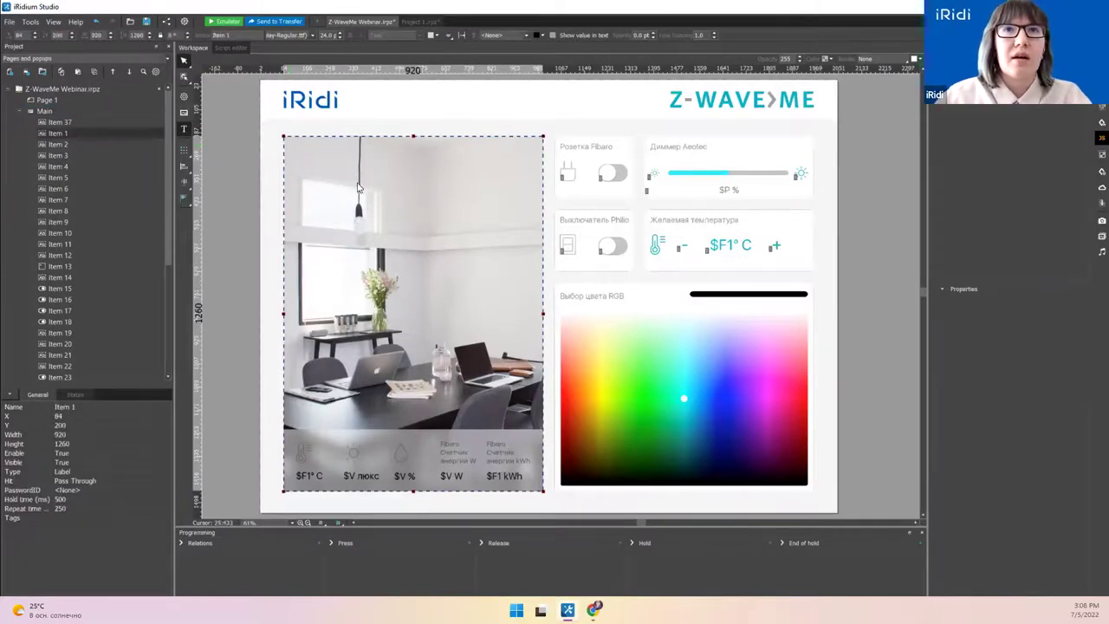
click(184, 77)
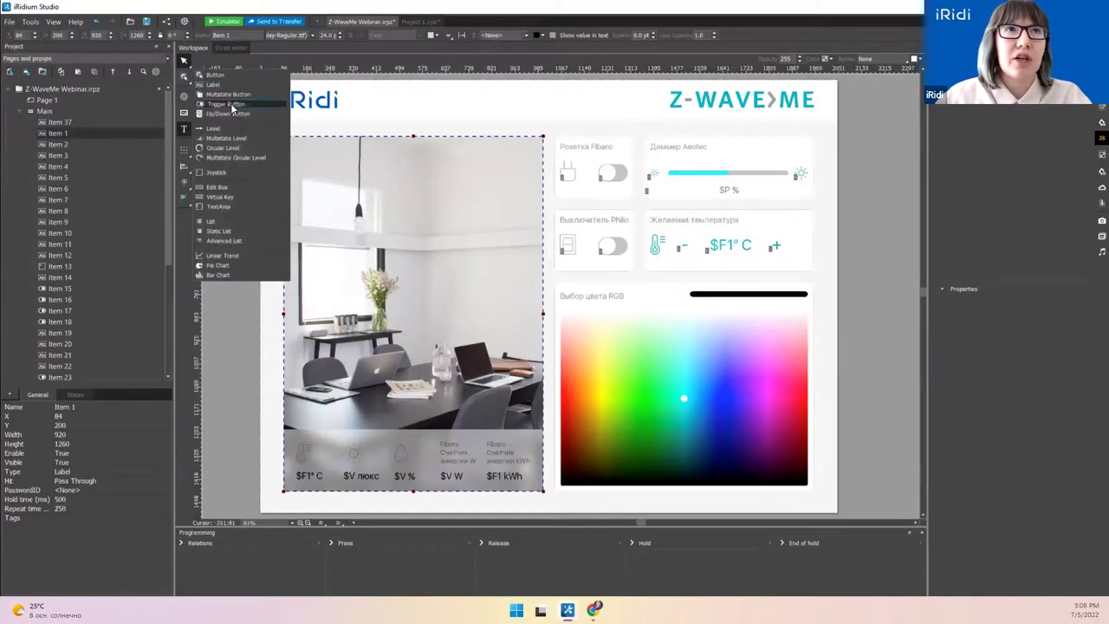
click(224, 325)
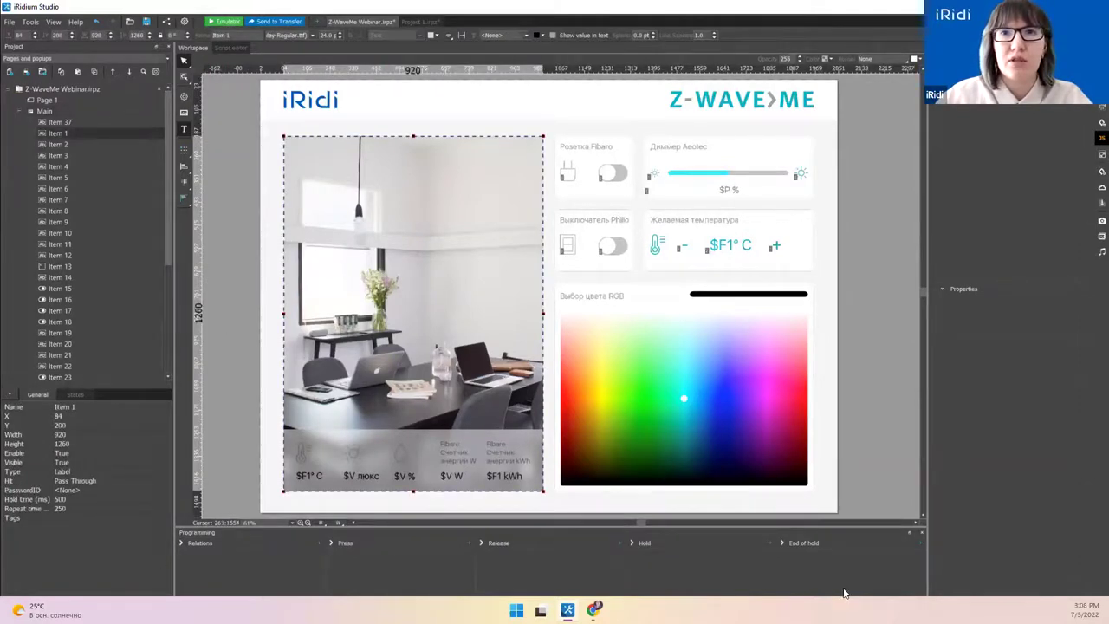
drag(345, 538, 596, 527)
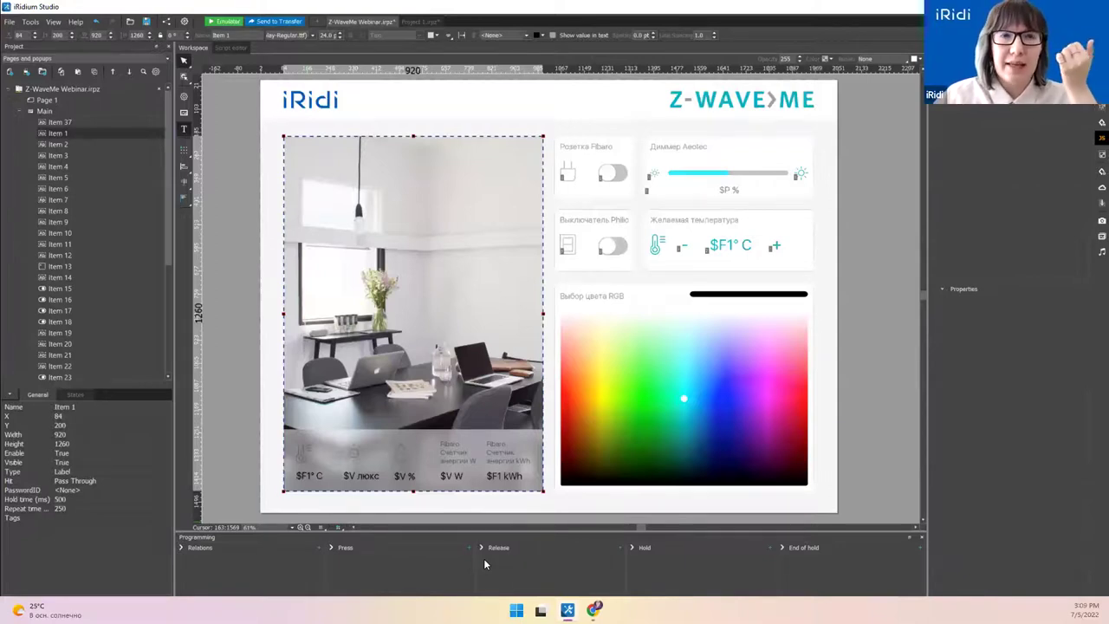
Step: Switch the Fibaro socket toggle between its On and Off state previews, ending on Off
click(618, 177)
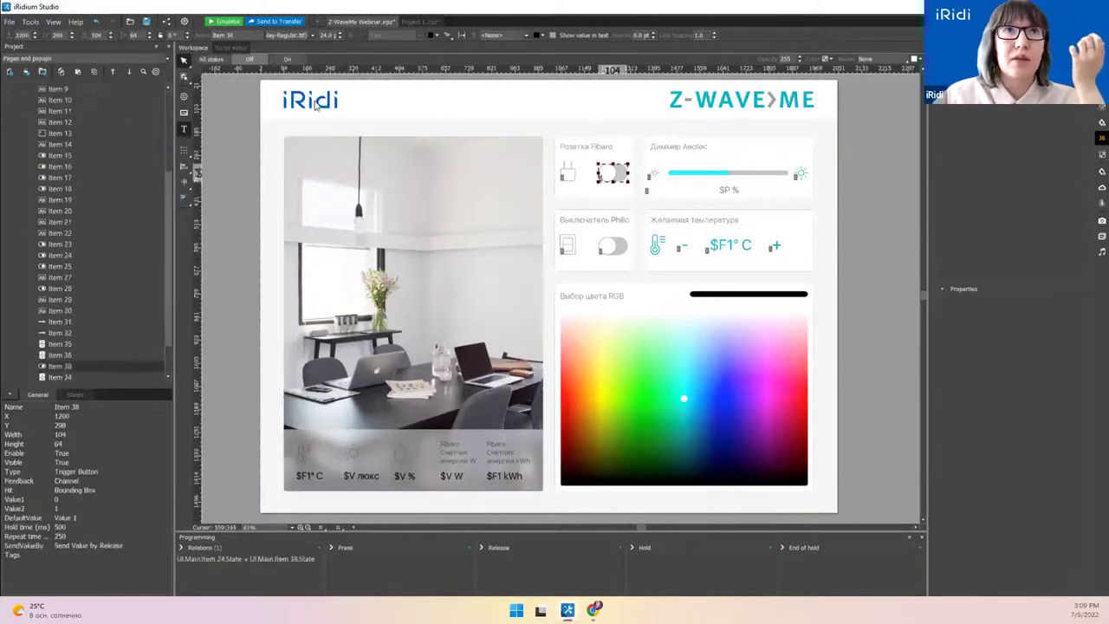
click(291, 59)
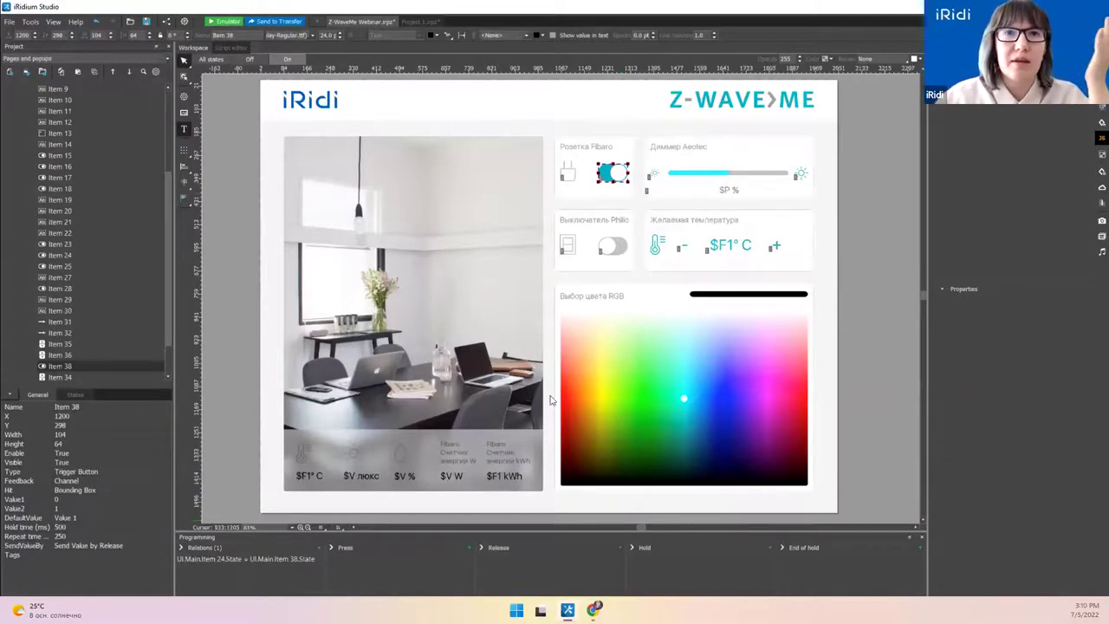
click(585, 198)
click(612, 177)
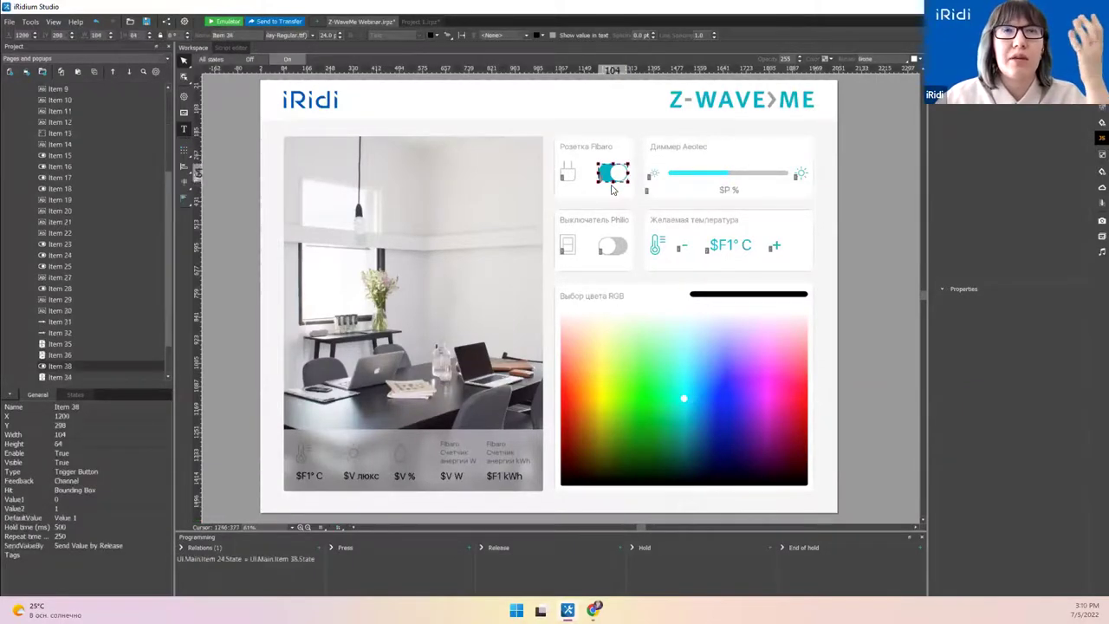
click(250, 59)
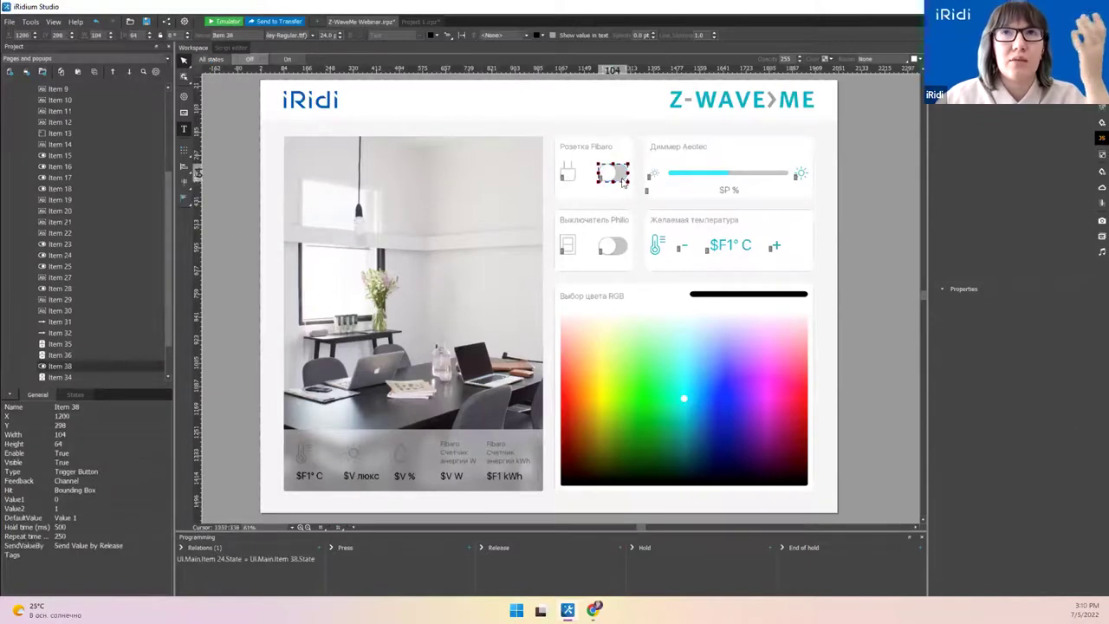
click(291, 58)
click(258, 61)
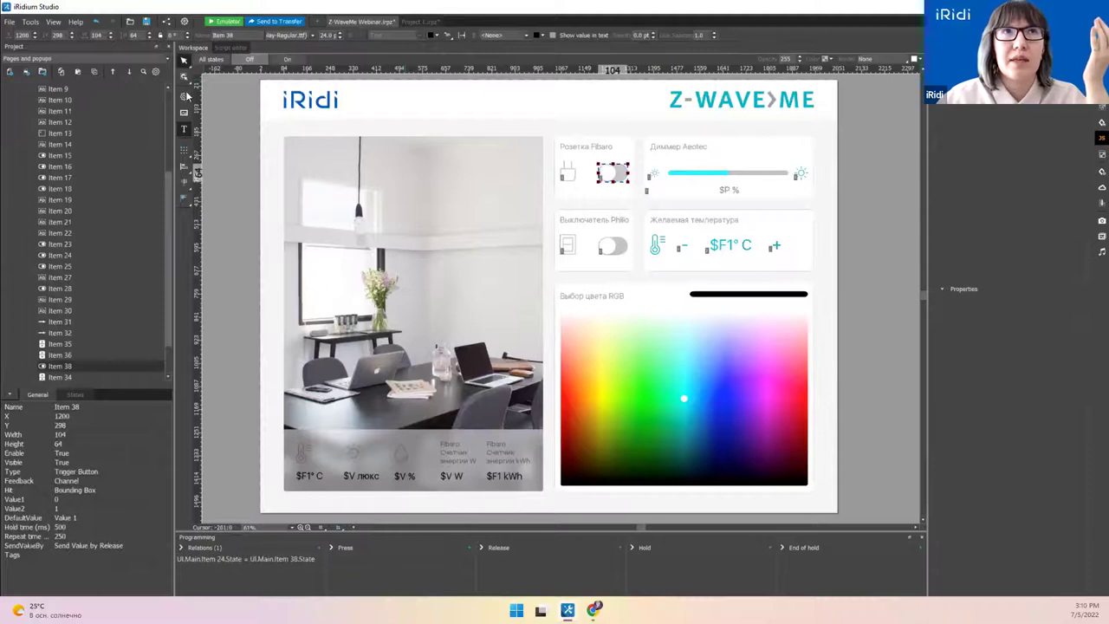
click(601, 413)
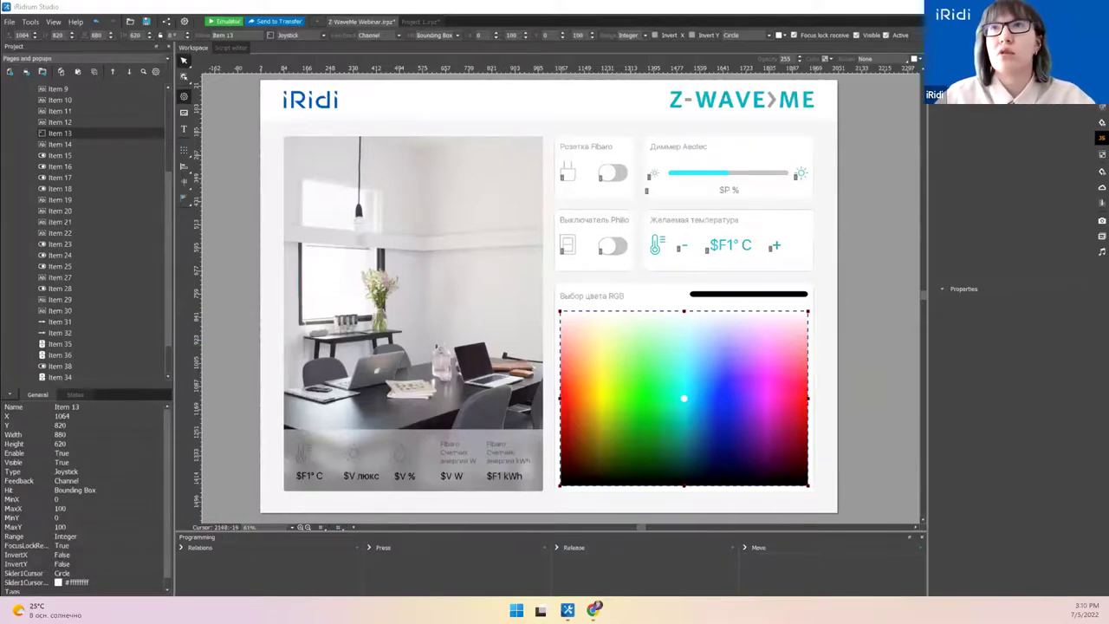
Step: Open the Z-Wave.me Scanner import with Ctrl+I and connect over a Remote connection
key(ctrl+i)
drag(639, 248, 632, 362)
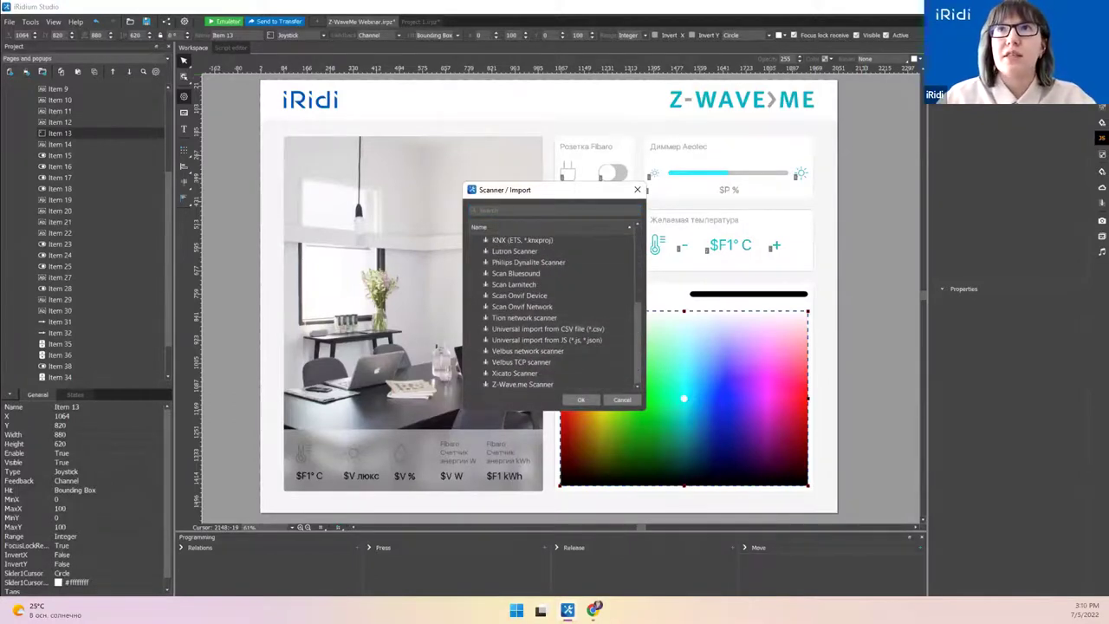
drag(530, 195, 512, 184)
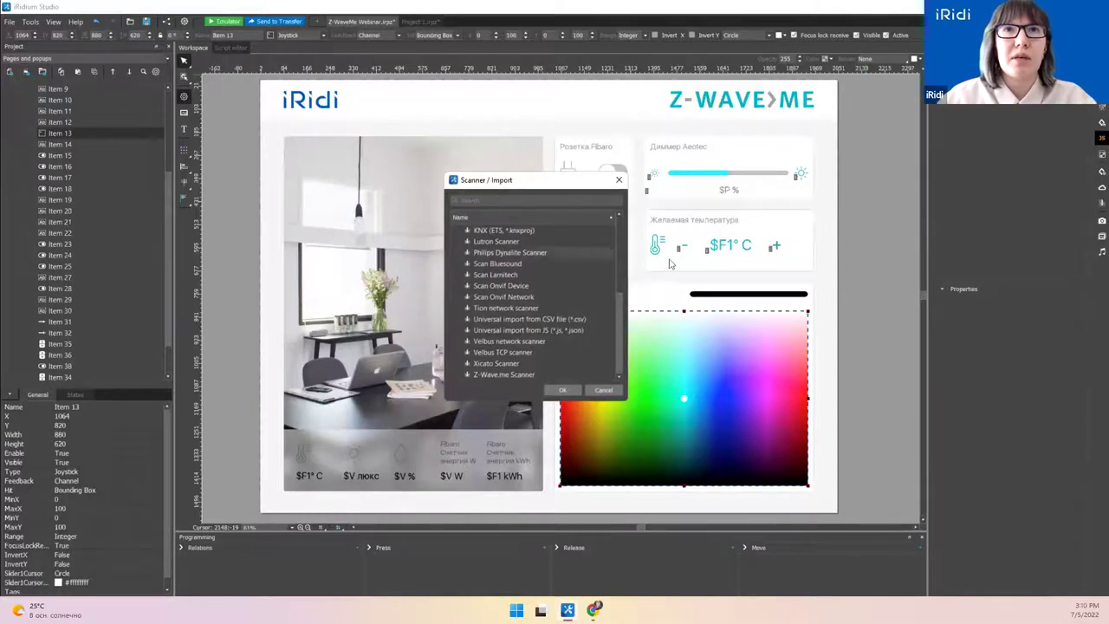
double_click(511, 377)
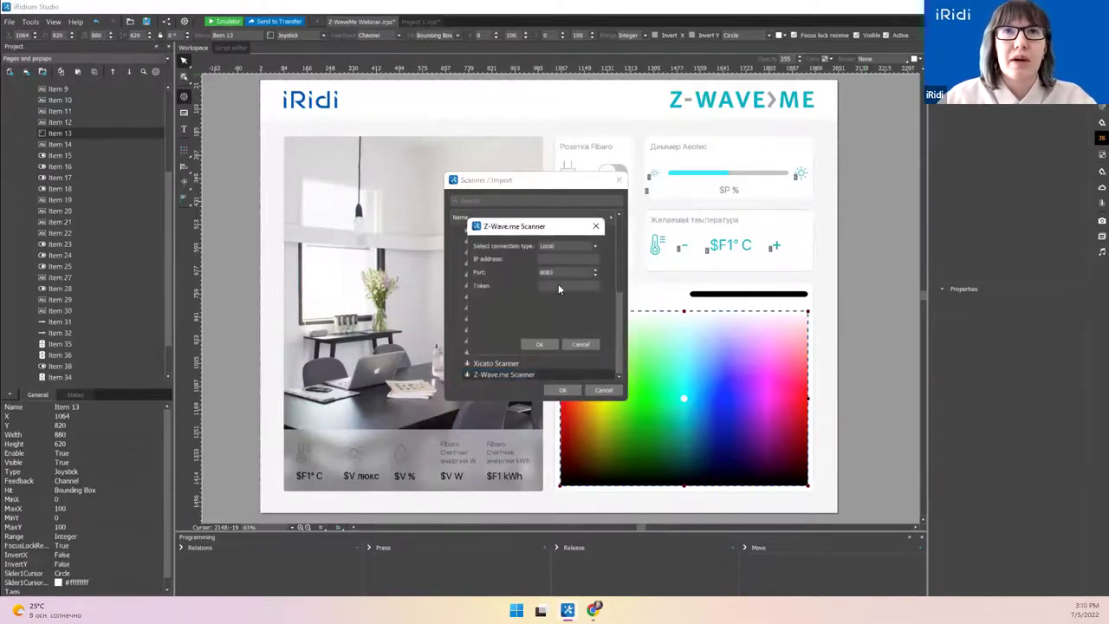
drag(514, 232, 511, 243)
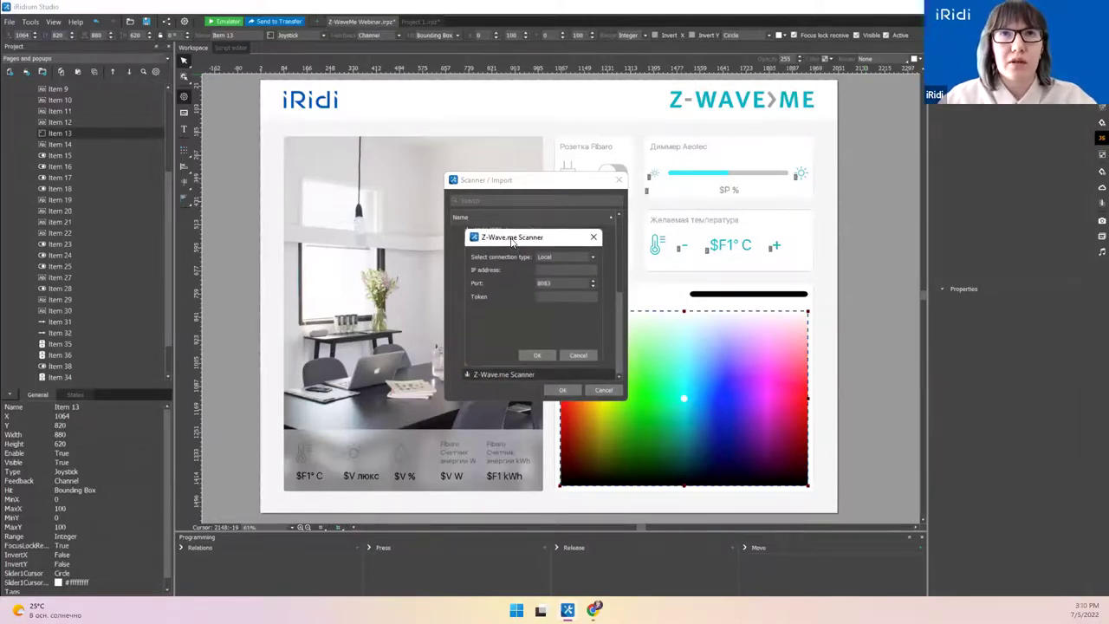
click(593, 257)
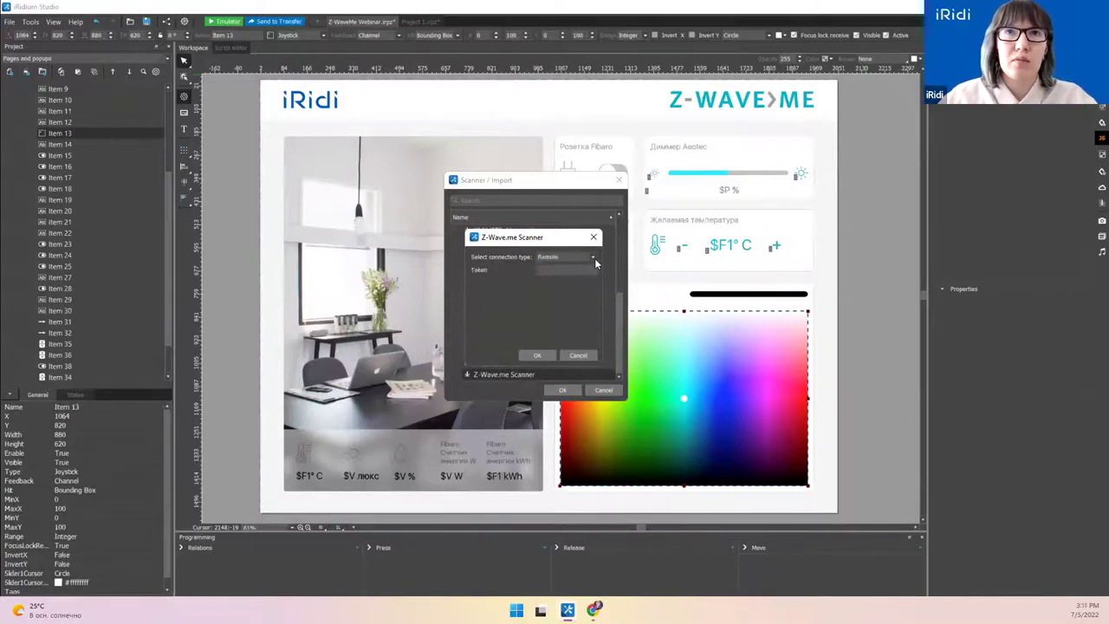
click(594, 257)
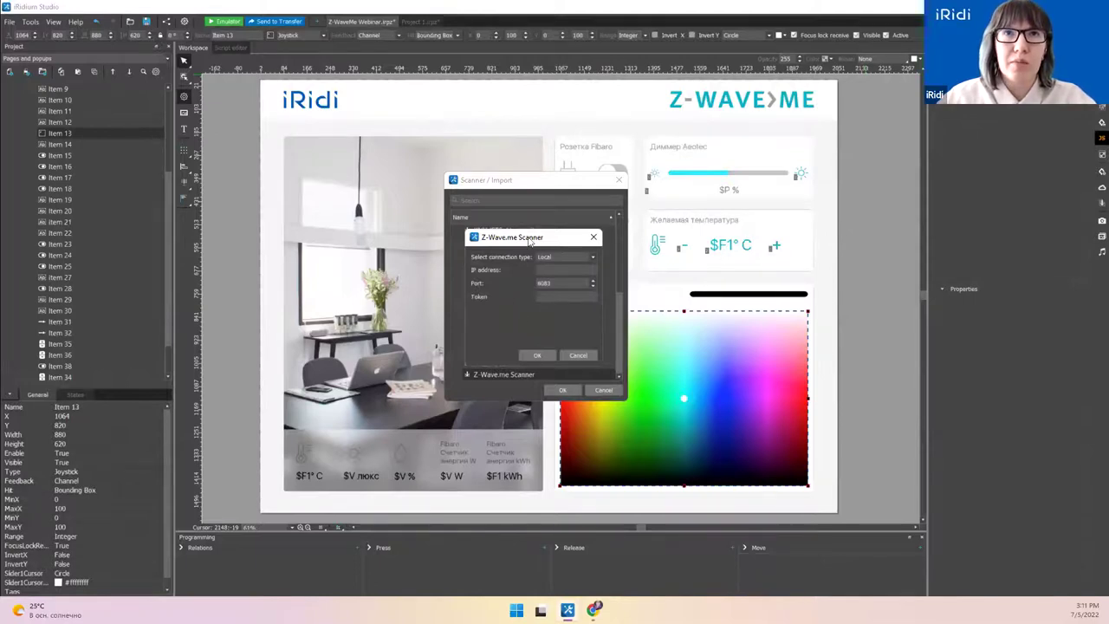
drag(530, 242, 524, 249)
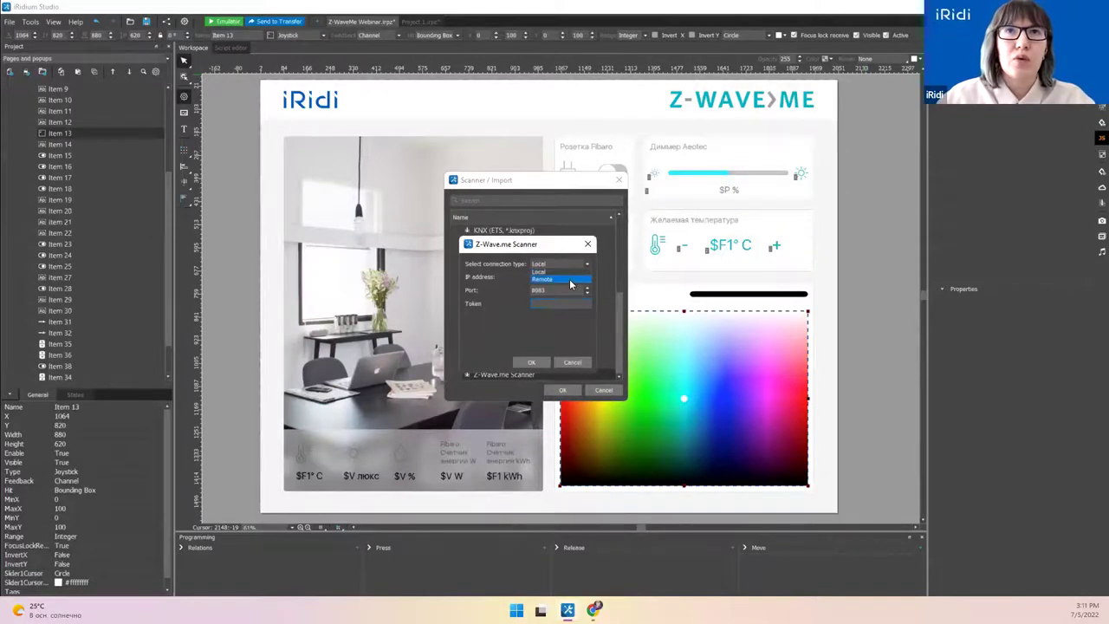
click(565, 279)
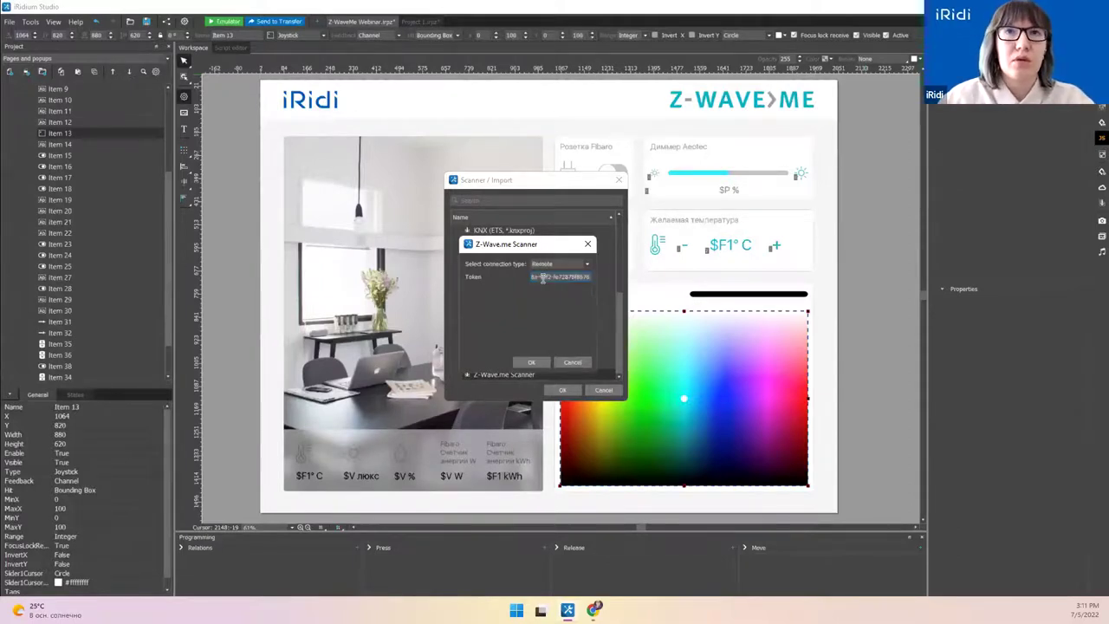
click(534, 362)
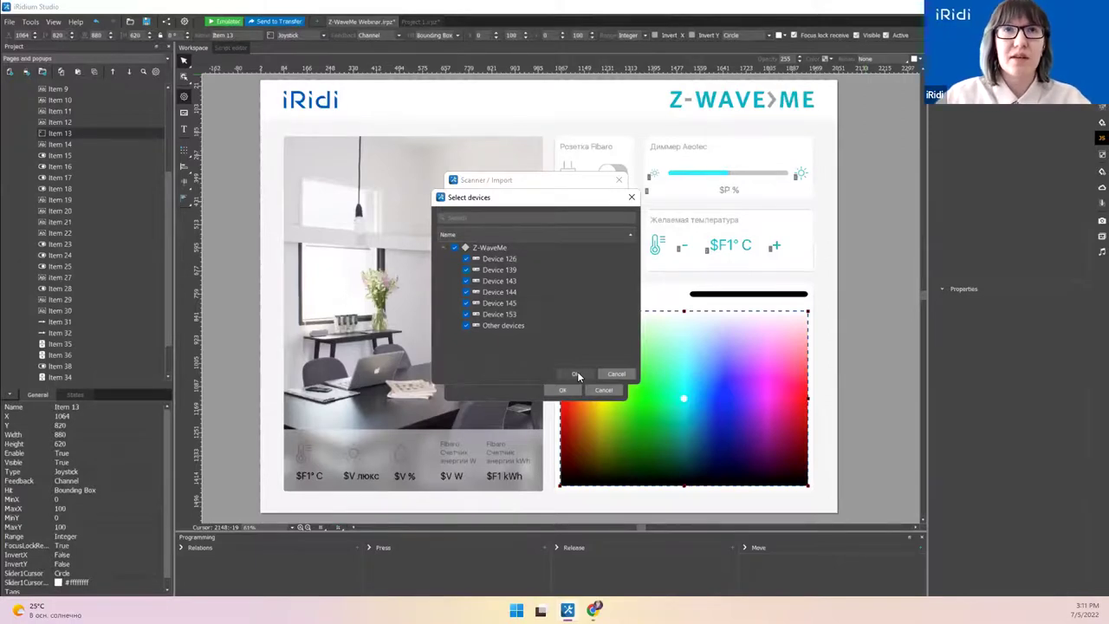
Step: Confirm importing Devices 126, 139, 143, 144, 145, 153 and Other devices
click(577, 372)
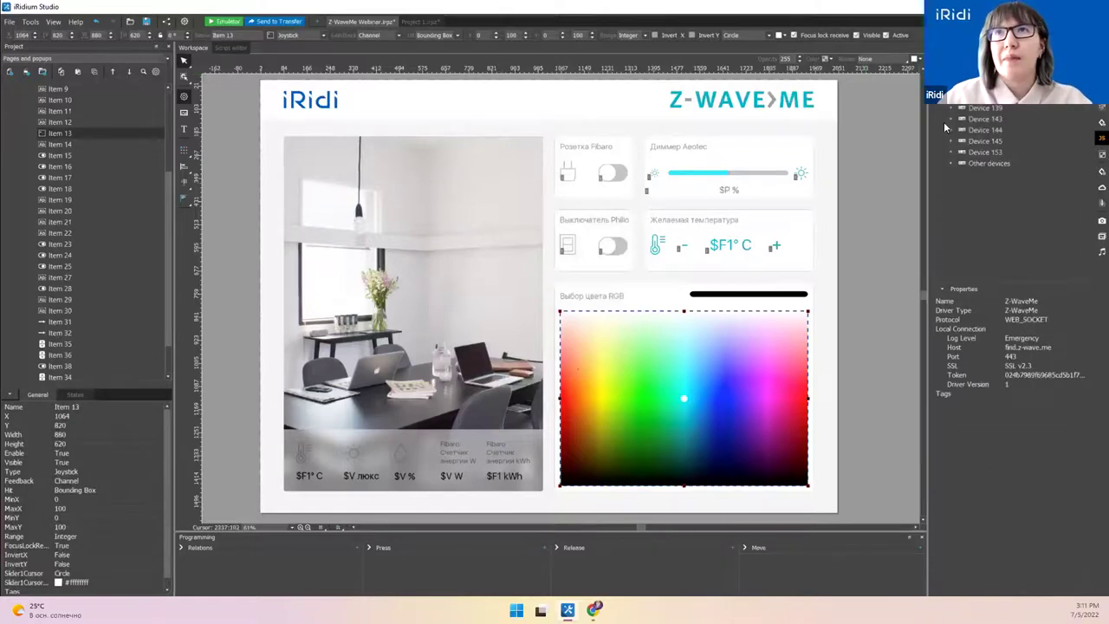
Step: Check the Z-Wave.me smart home page, then widen and heighten the Devices panel
click(595, 610)
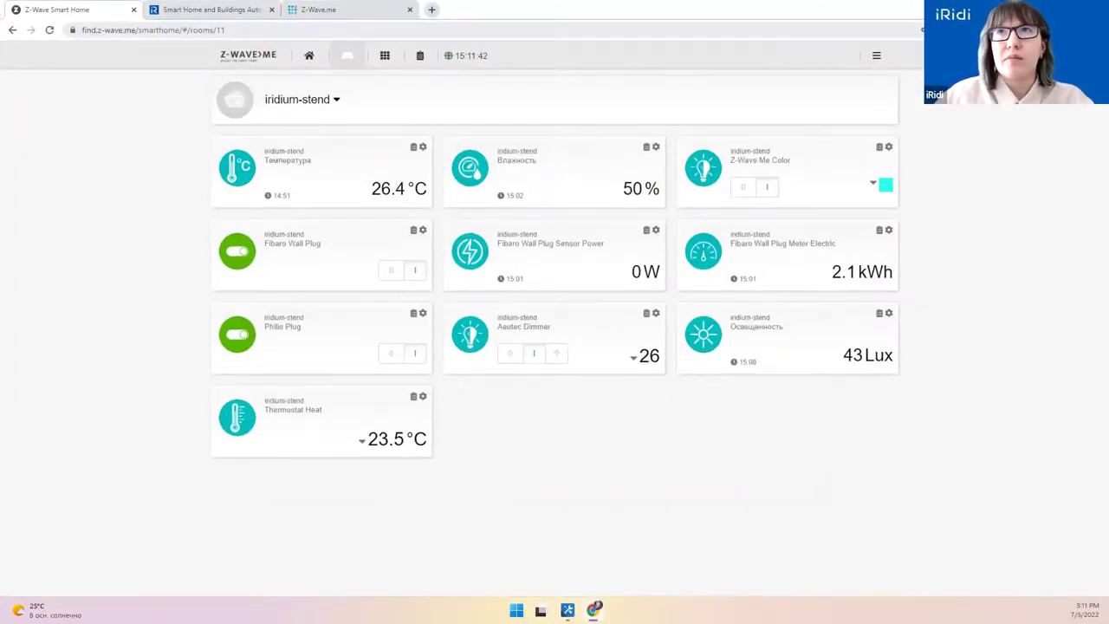
click(1040, 9)
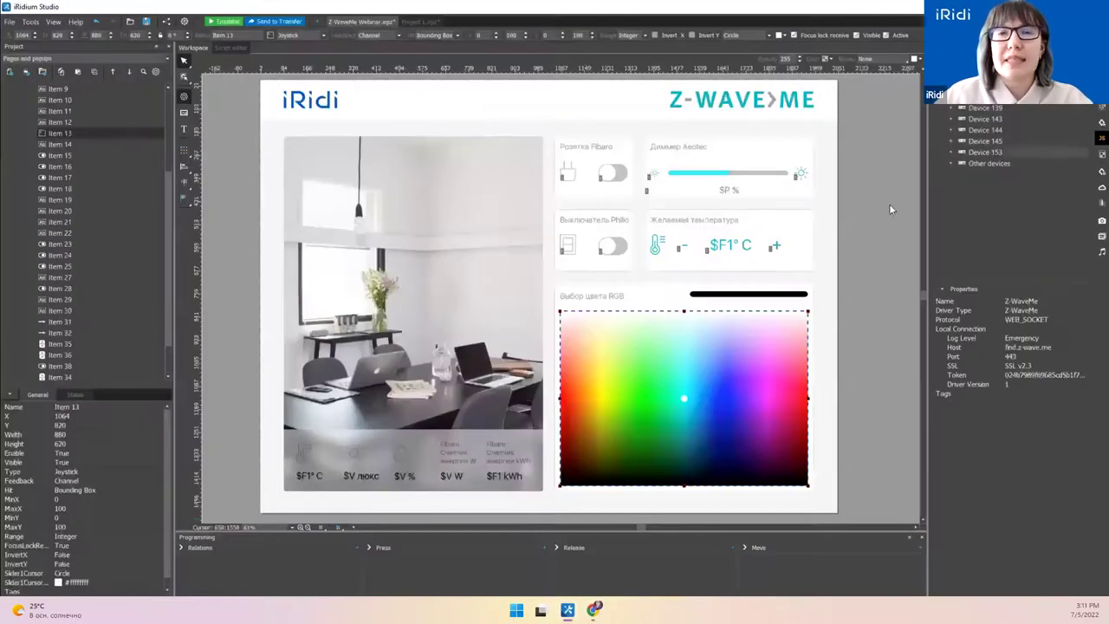
click(595, 610)
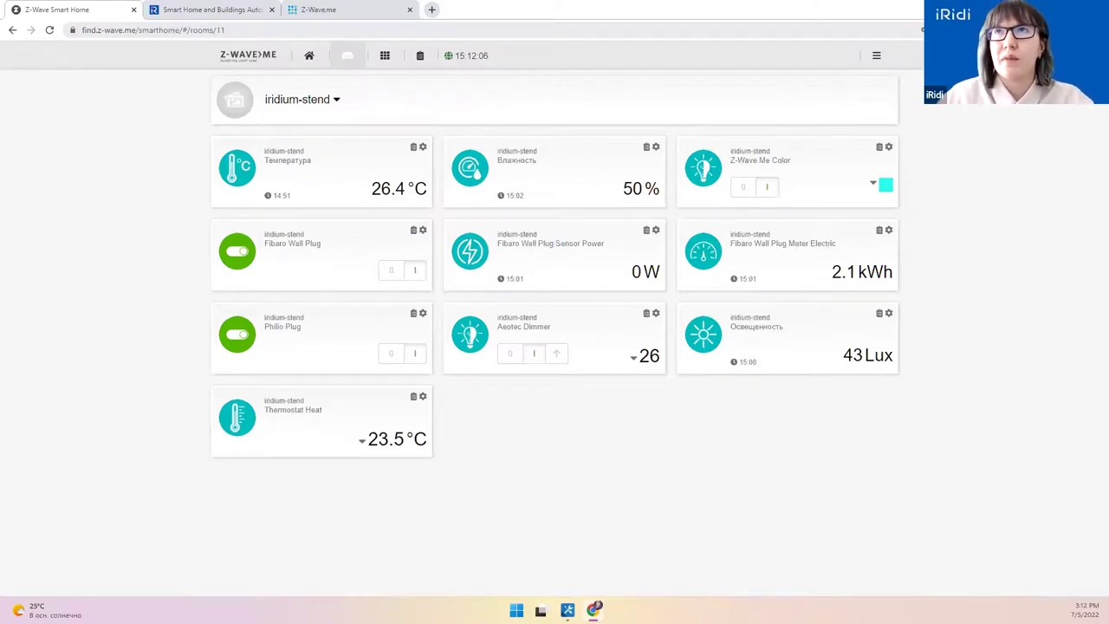
key(alt+Tab)
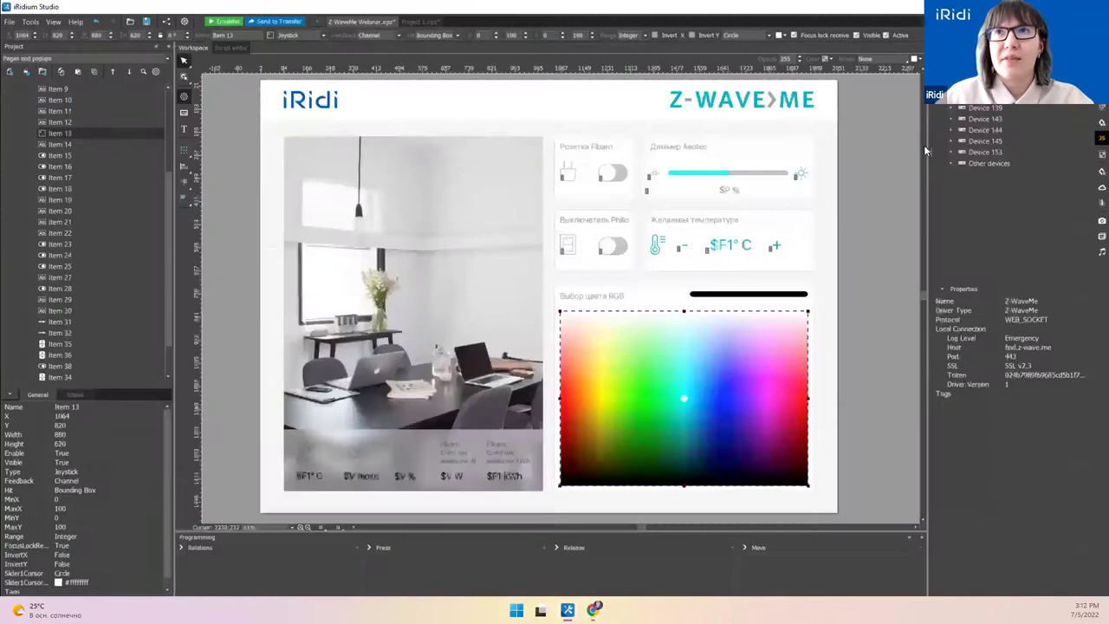
drag(926, 146, 919, 145)
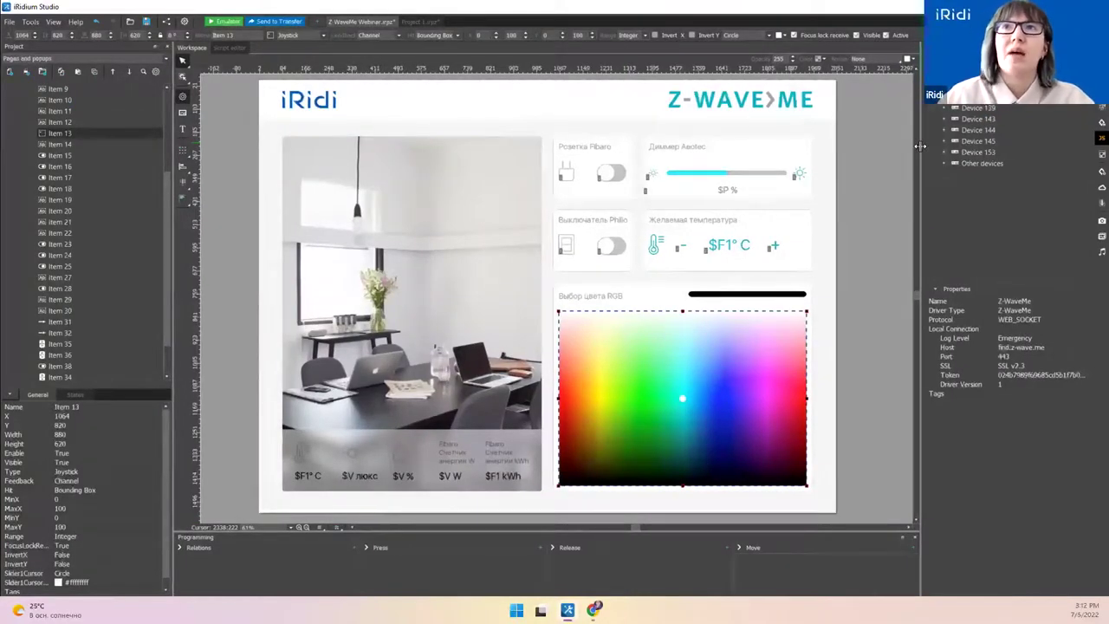
click(997, 103)
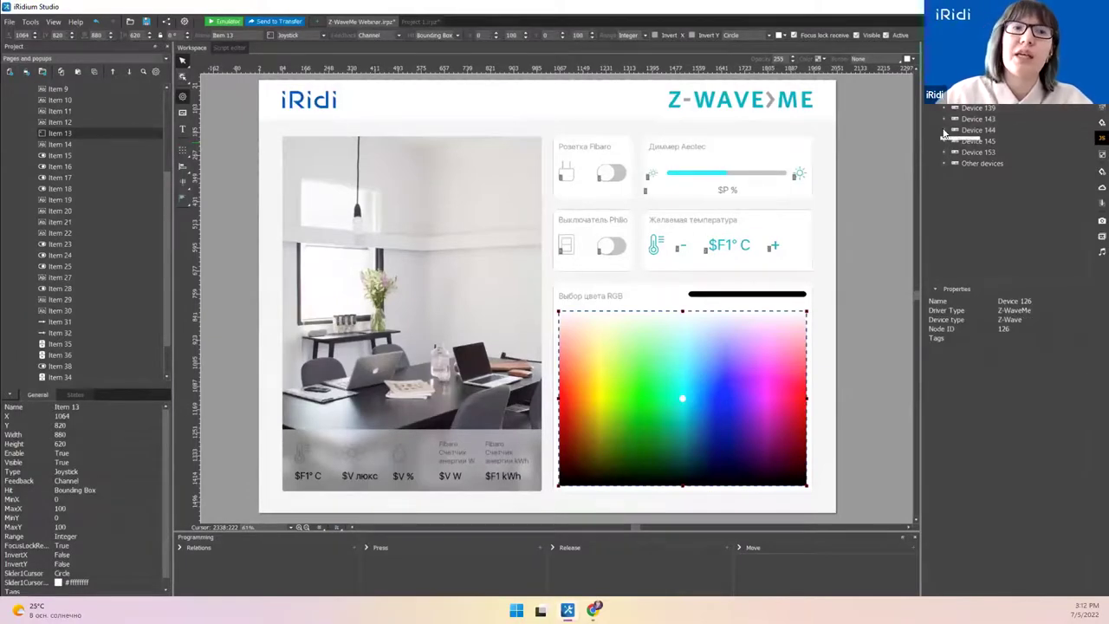
drag(938, 280, 941, 381)
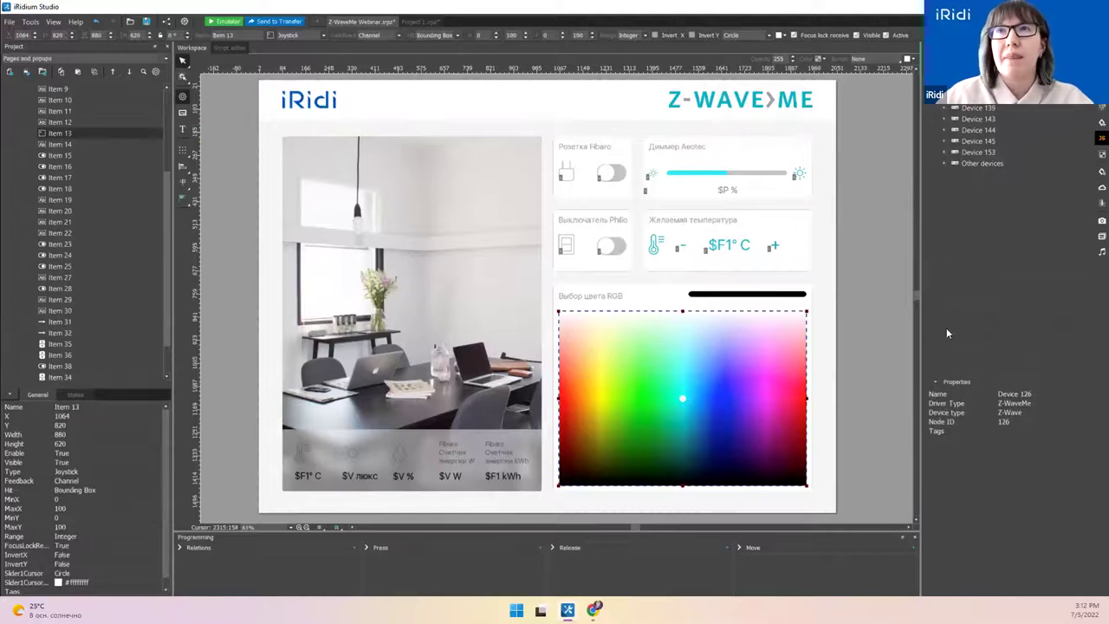
Step: Expand Devices 144, 145 and 143 along with their Commands and Feedbacks folders
click(944, 130)
click(955, 140)
click(945, 185)
click(957, 196)
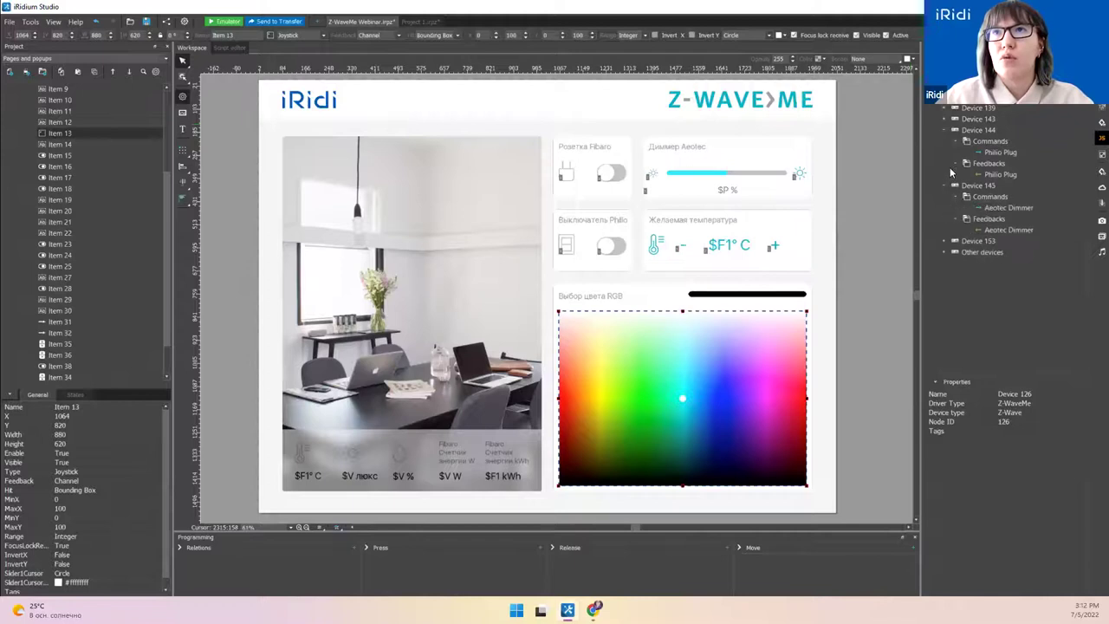
click(944, 119)
click(957, 141)
click(956, 130)
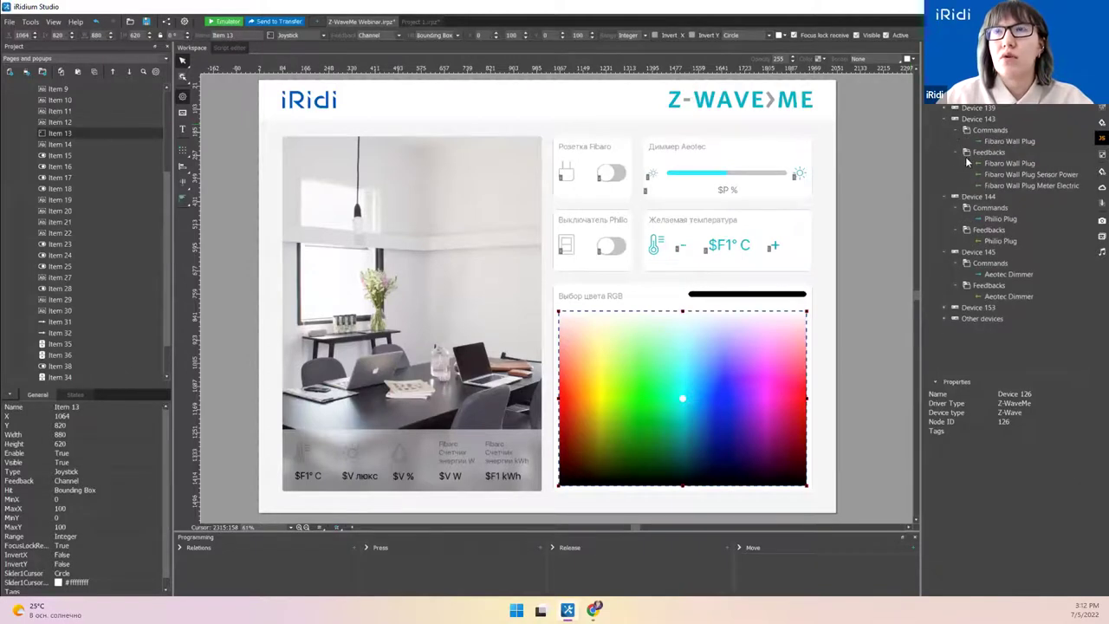
drag(922, 159, 897, 158)
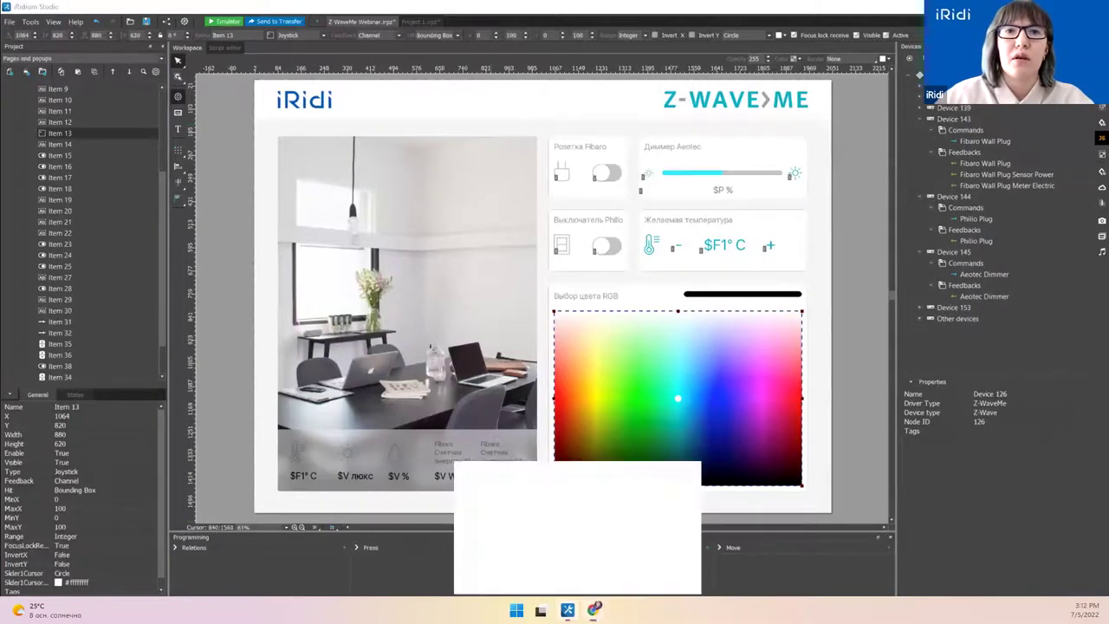
click(594, 610)
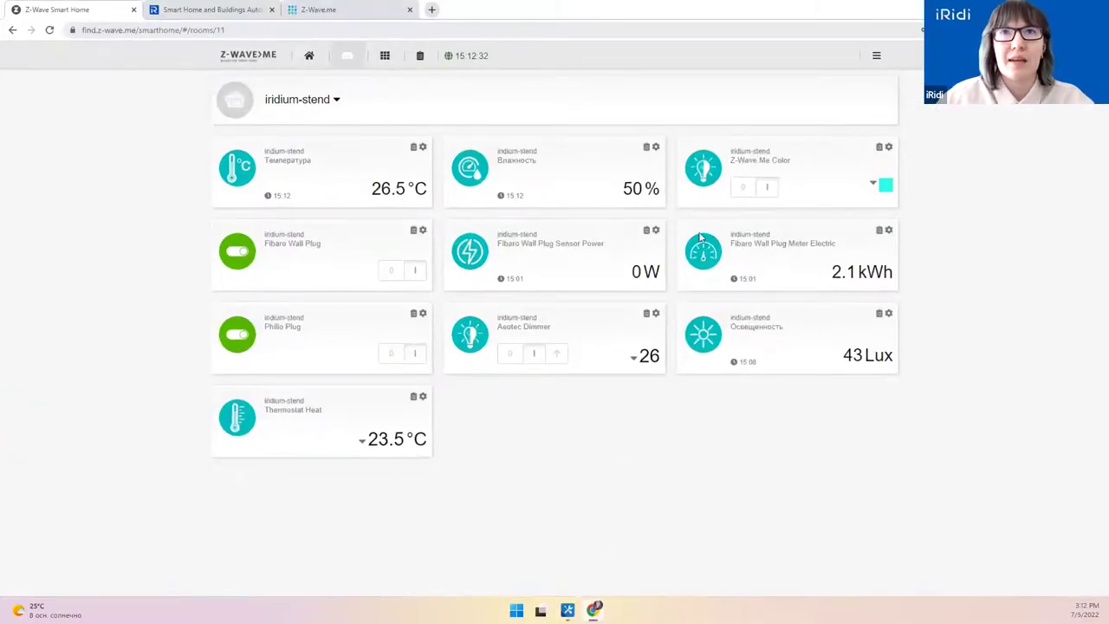
click(1050, 9)
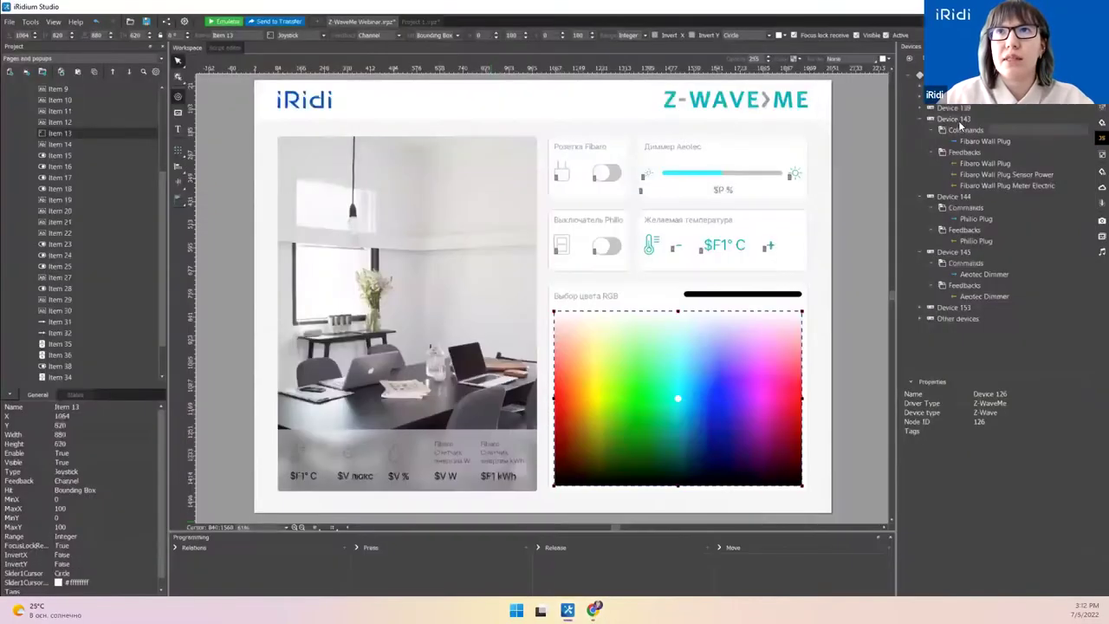
click(966, 120)
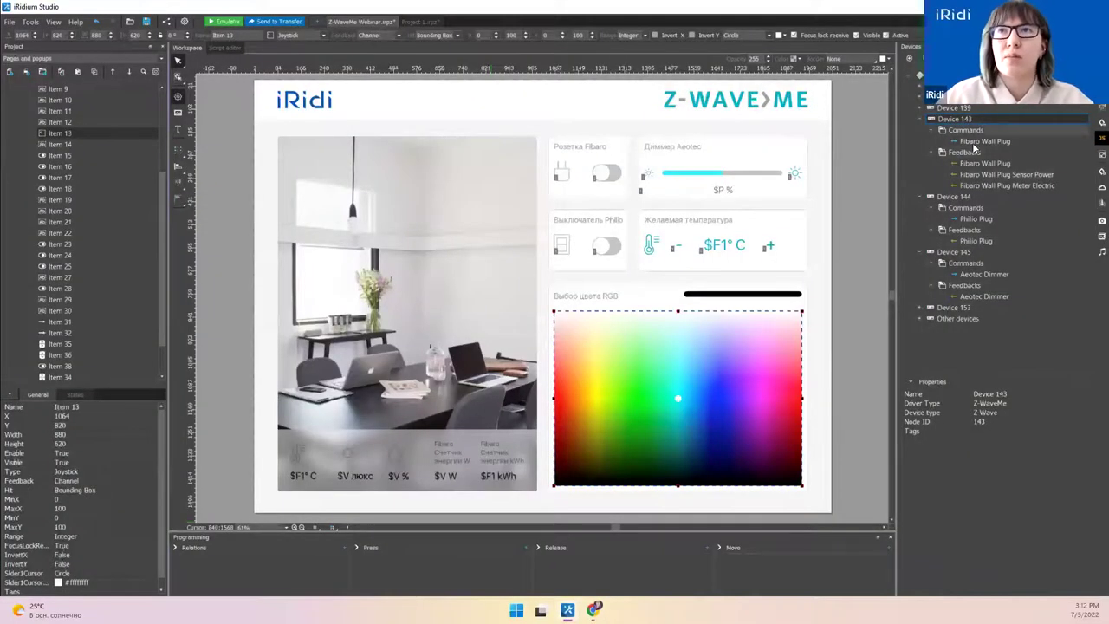
Step: Rename Device 143 to 'Fibaro'
click(979, 141)
click(984, 174)
click(963, 121)
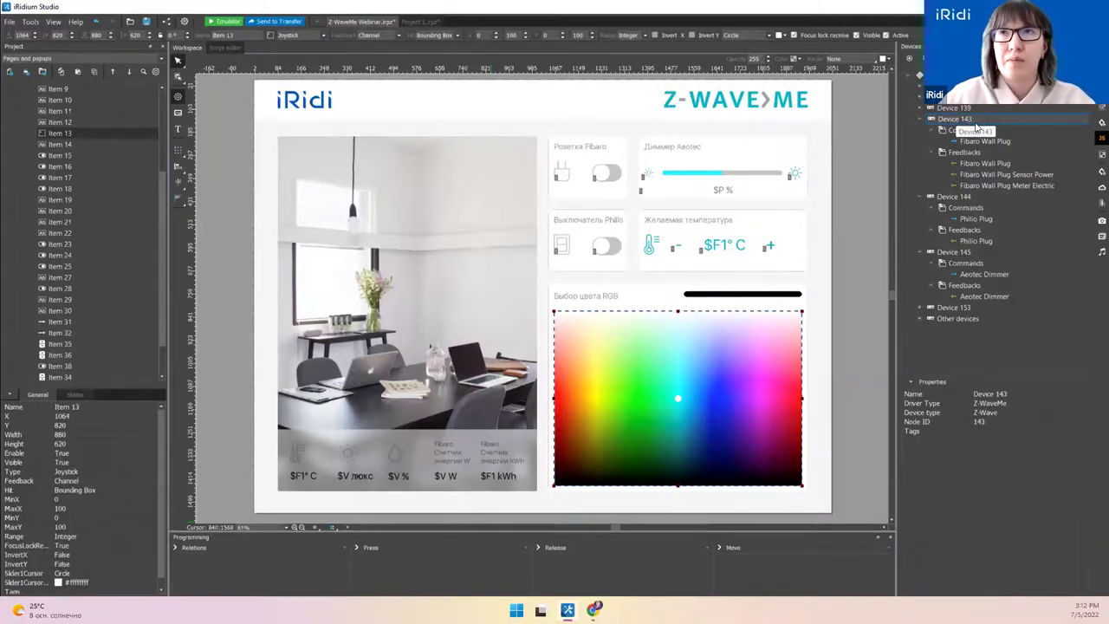
click(994, 395)
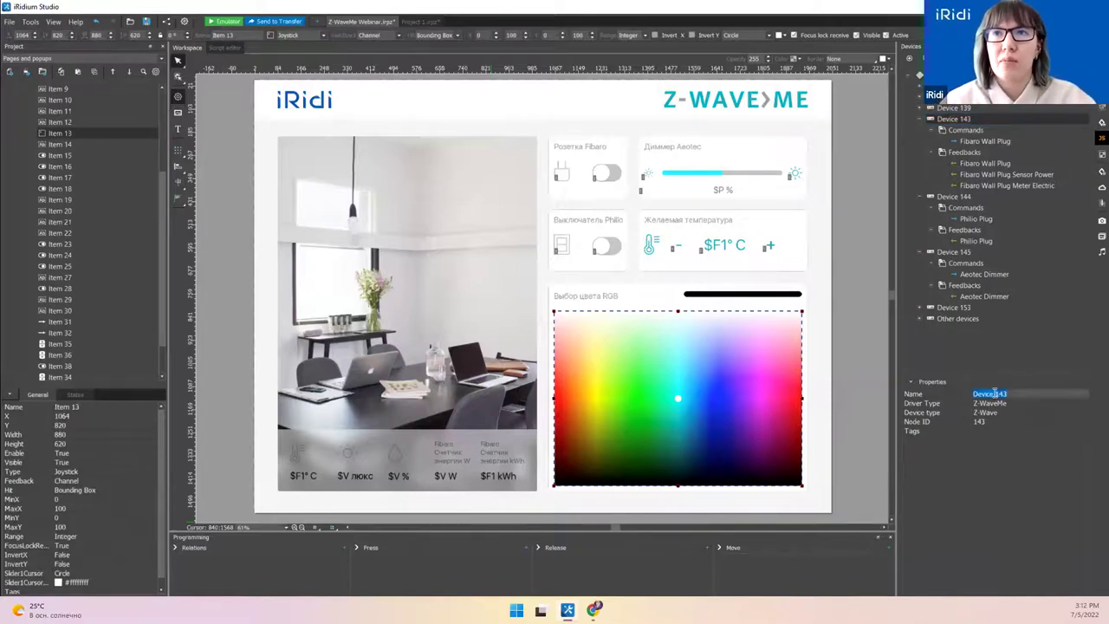
text(Fibaro)
key(Return)
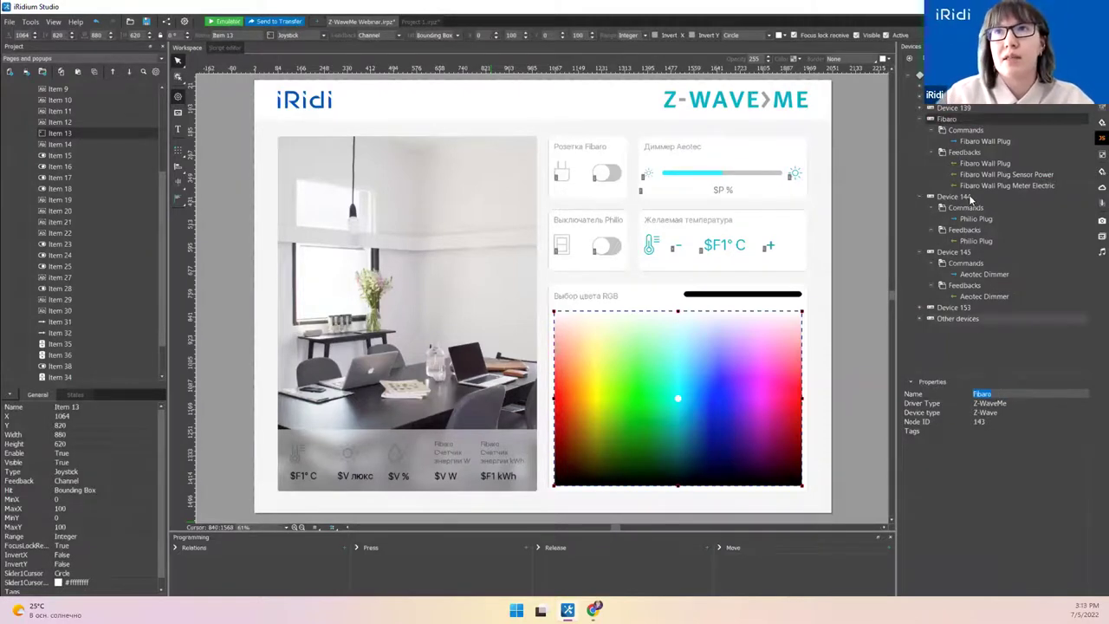
Step: Inspect the Fibaro Wall Plug command channel and enlarge the Devices panel
click(981, 142)
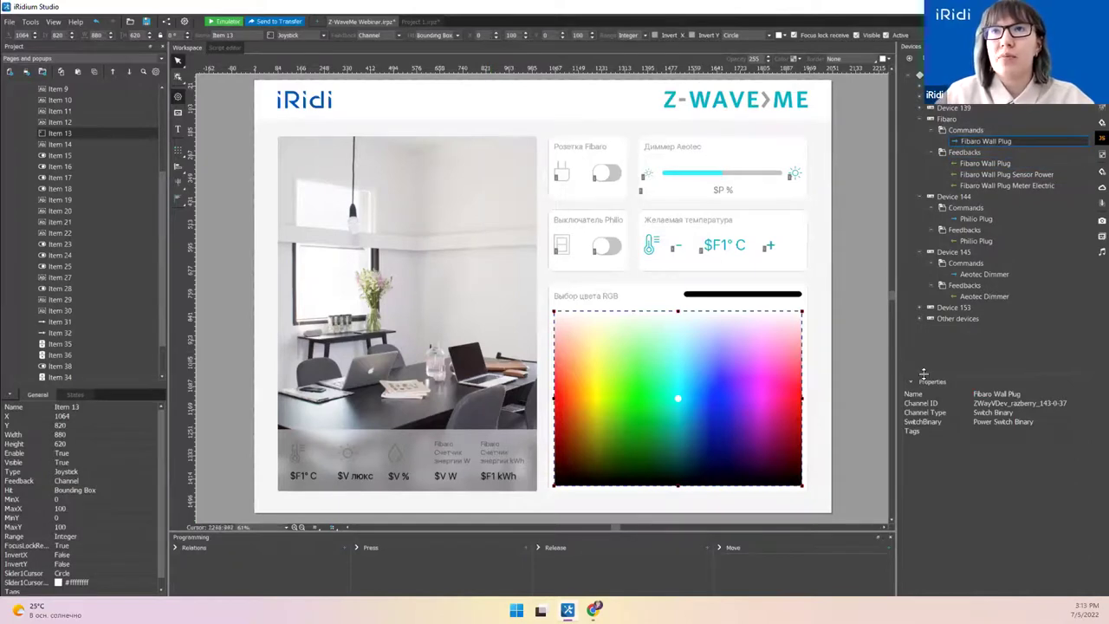
drag(924, 373, 924, 422)
drag(896, 319, 884, 318)
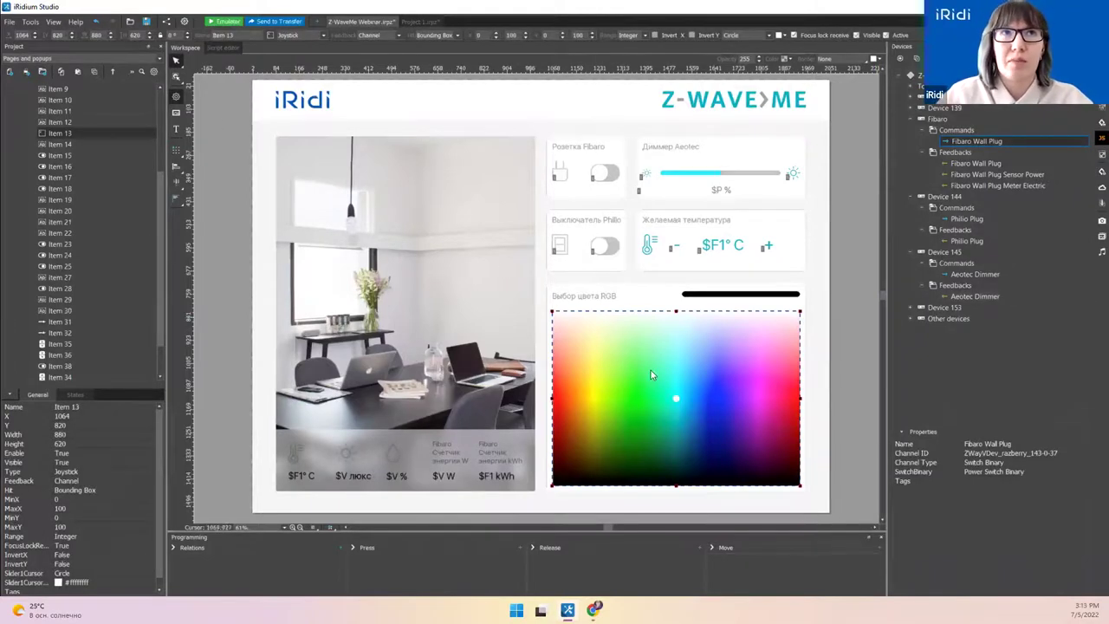
Step: Scroll the New device driver list to Z-WaveMe, cancel, and select the Z-WaveMe root node
click(900, 58)
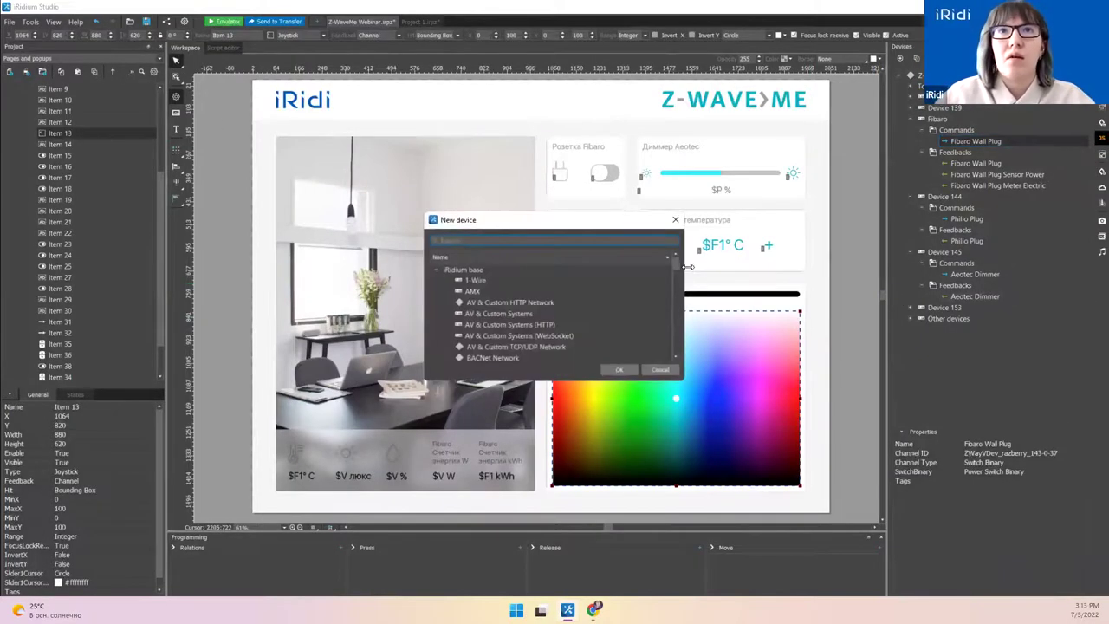
drag(677, 266, 682, 354)
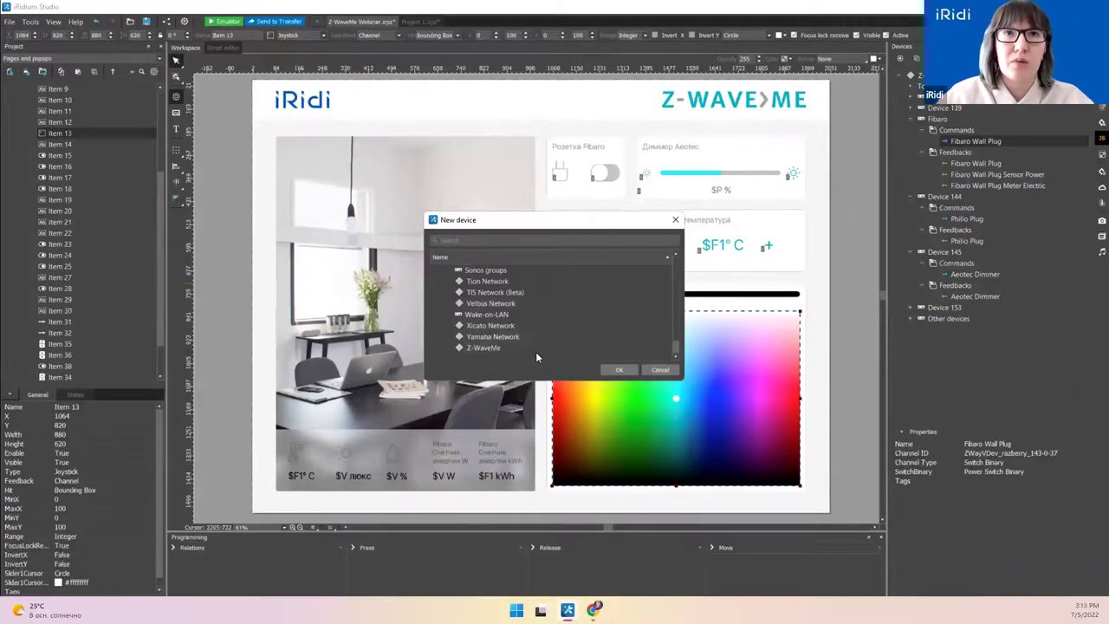
click(664, 371)
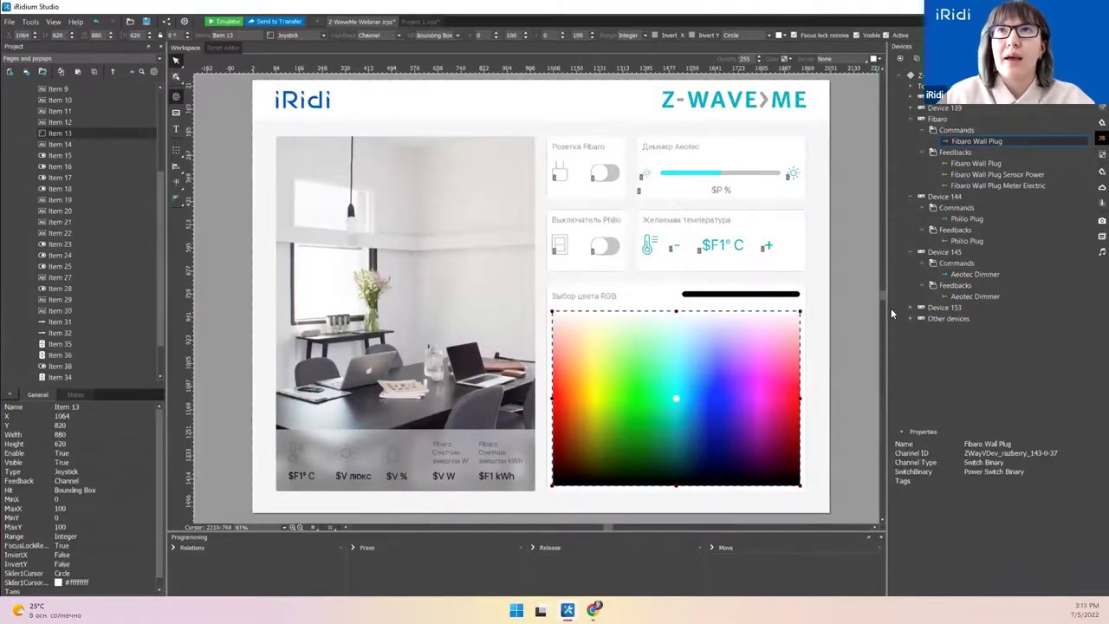
click(943, 75)
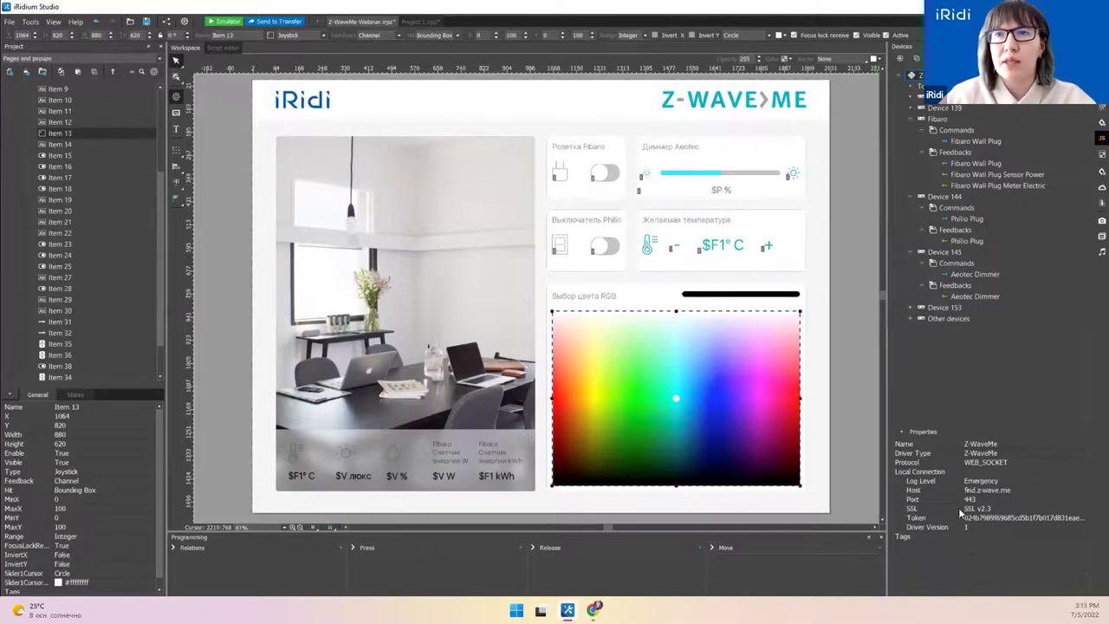
Step: Inspect the Z-WaveMe Status, IP and HostPort channels, collapse the node, and open the Script editor
click(910, 90)
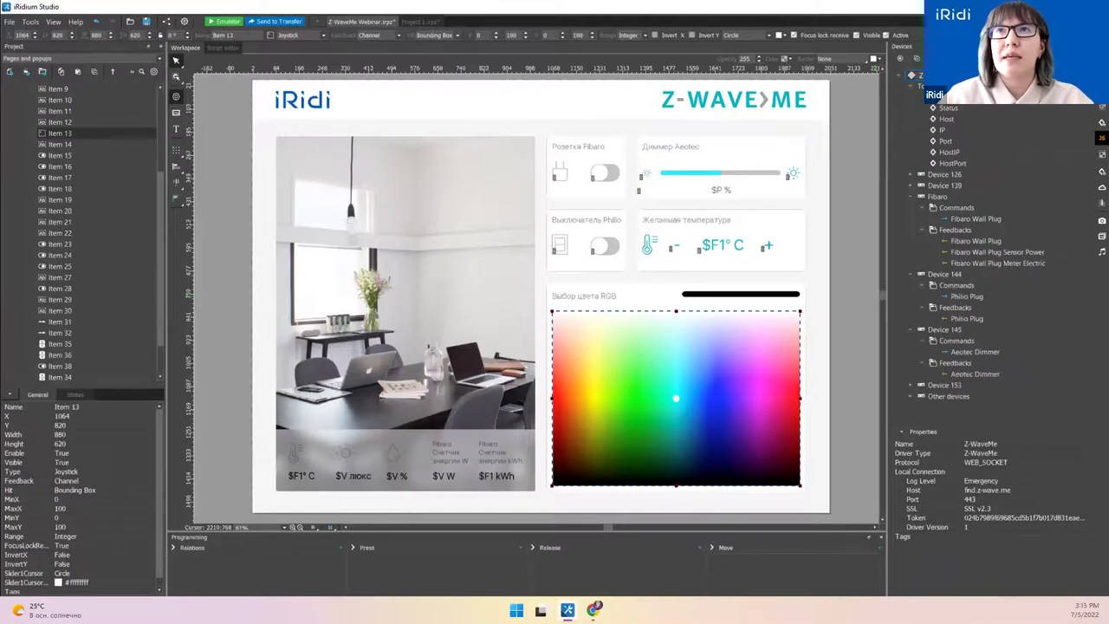
click(912, 75)
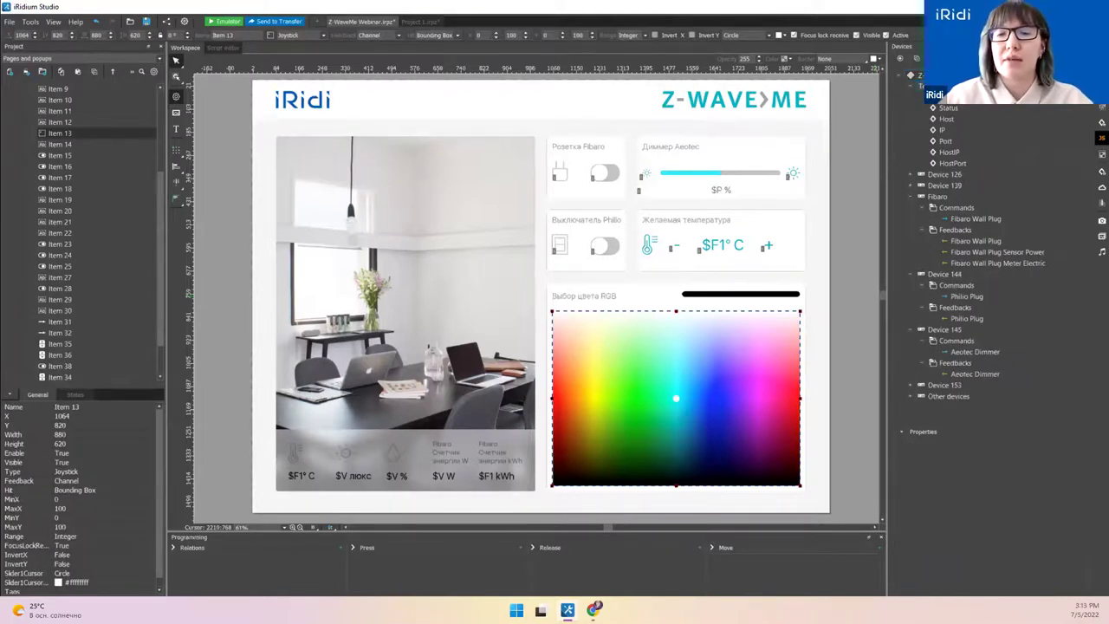
click(959, 105)
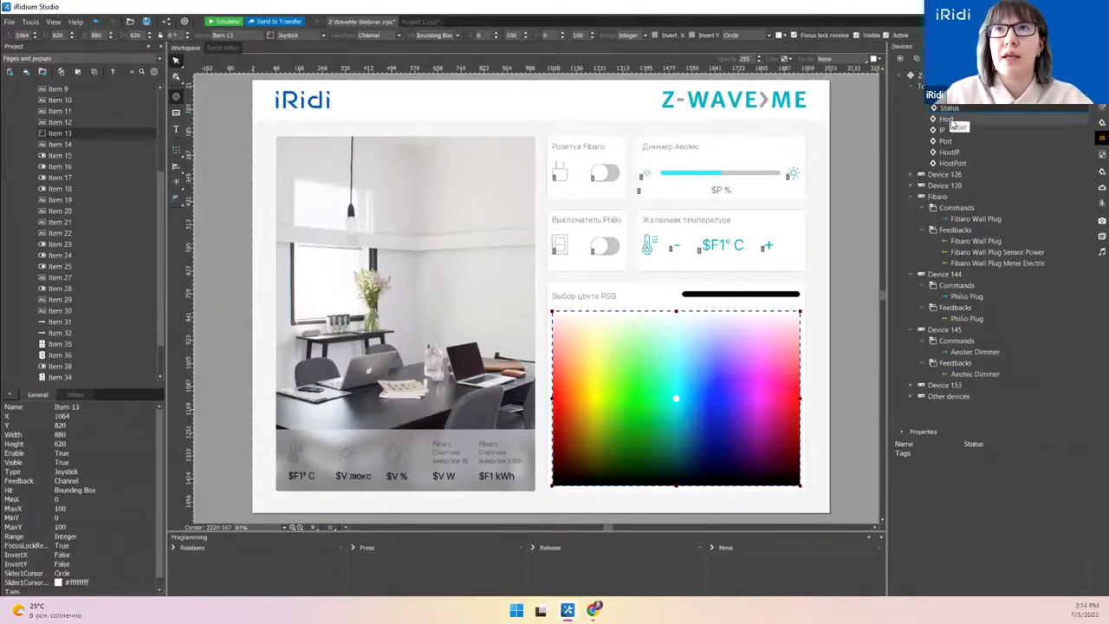
click(944, 130)
key(Down)
key(Down)
key(Down)
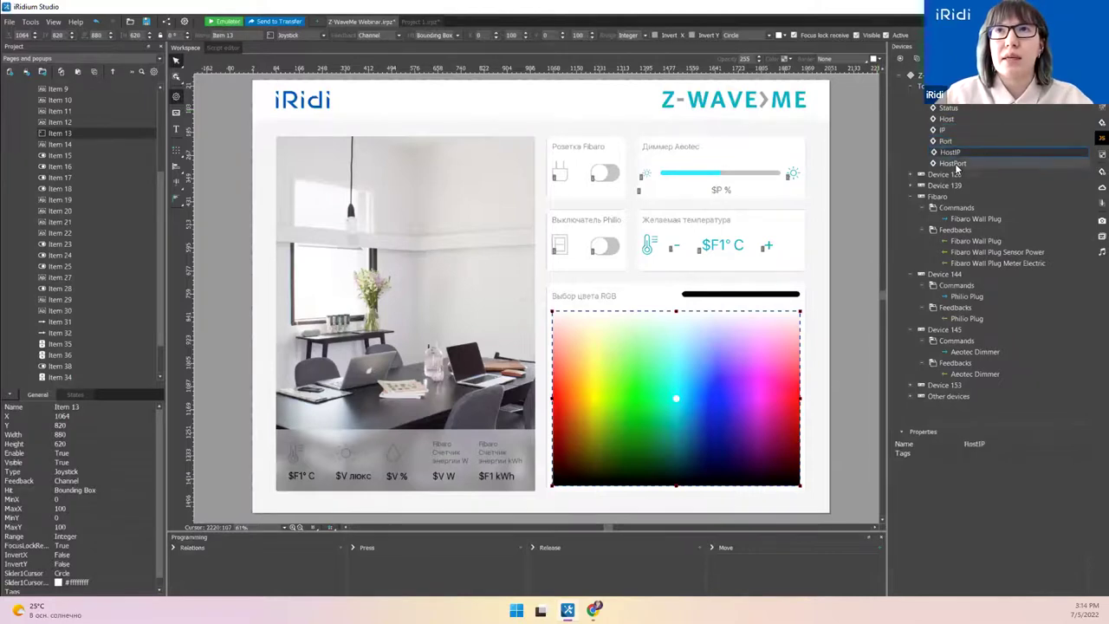
click(914, 87)
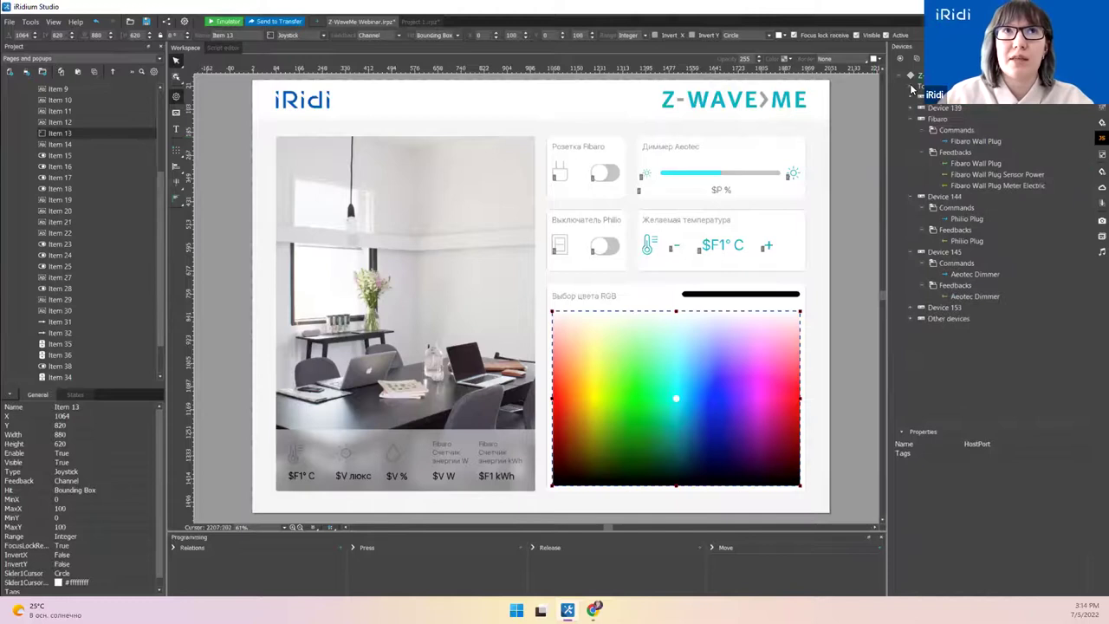
click(221, 48)
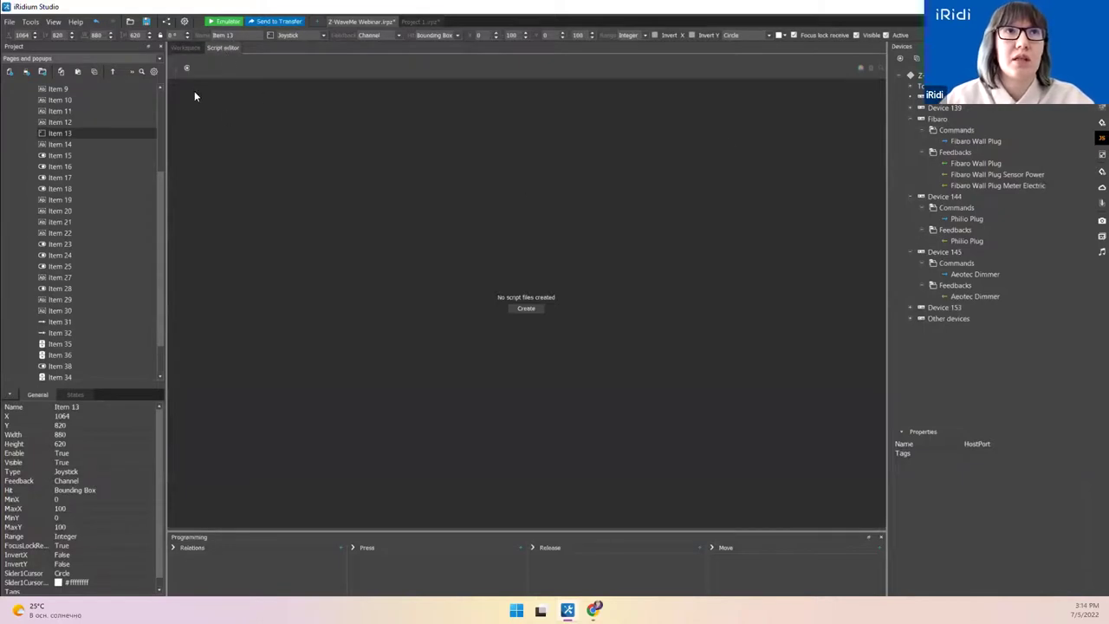
Step: Create Script 1 with its default EVENT_START and EVENT_EXIT listener template
click(227, 75)
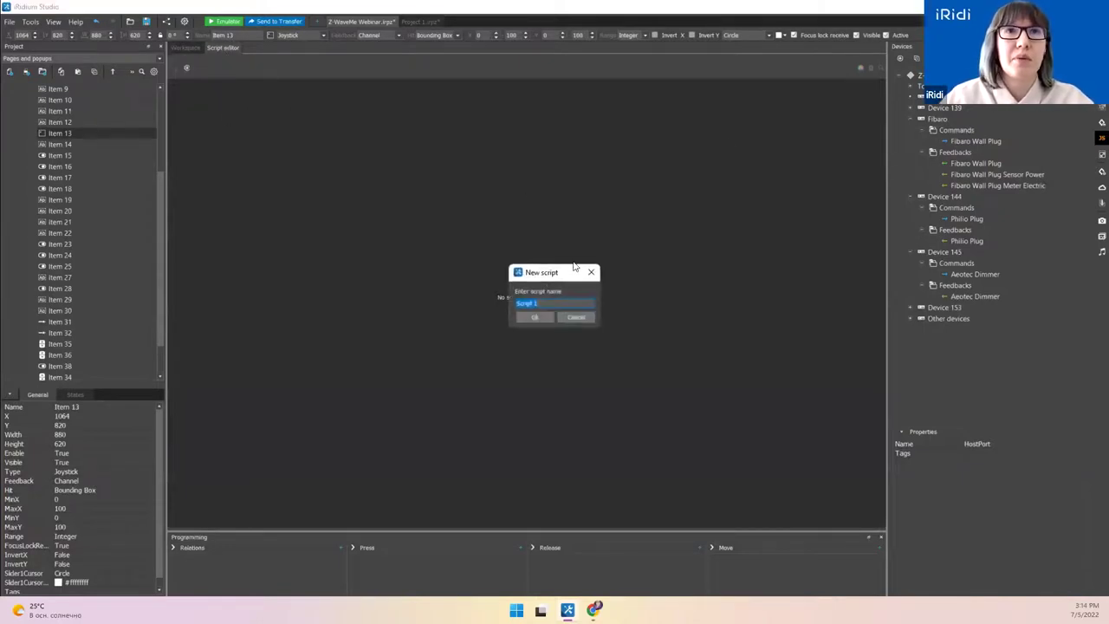
click(534, 319)
drag(301, 193, 234, 85)
click(305, 172)
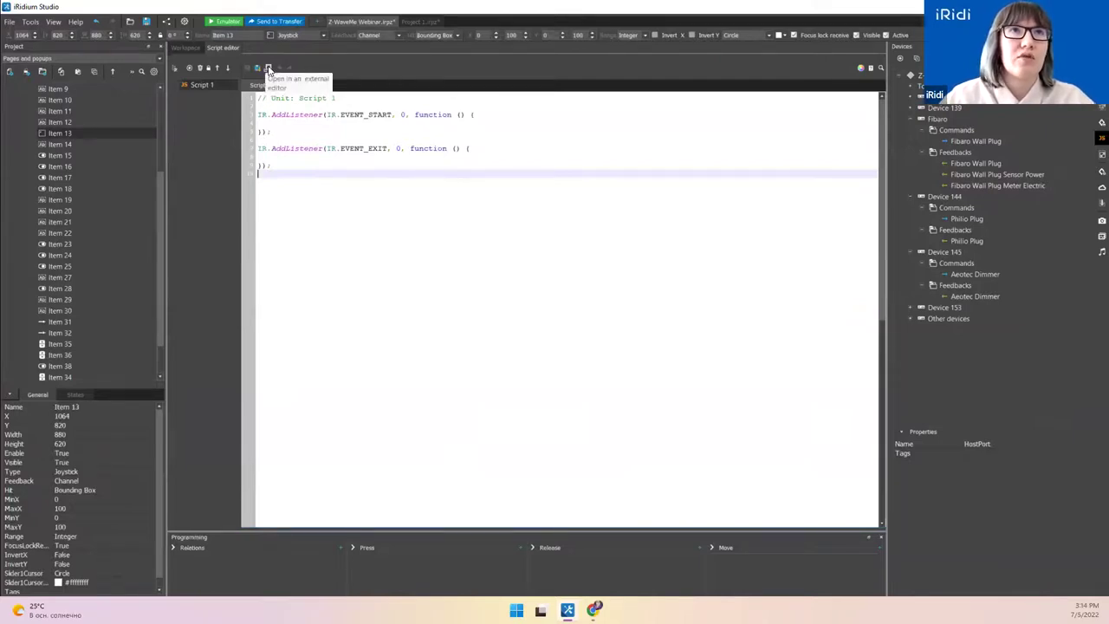
Step: Switch between the page layout and Script 1's code, ending on the Main layout
click(196, 46)
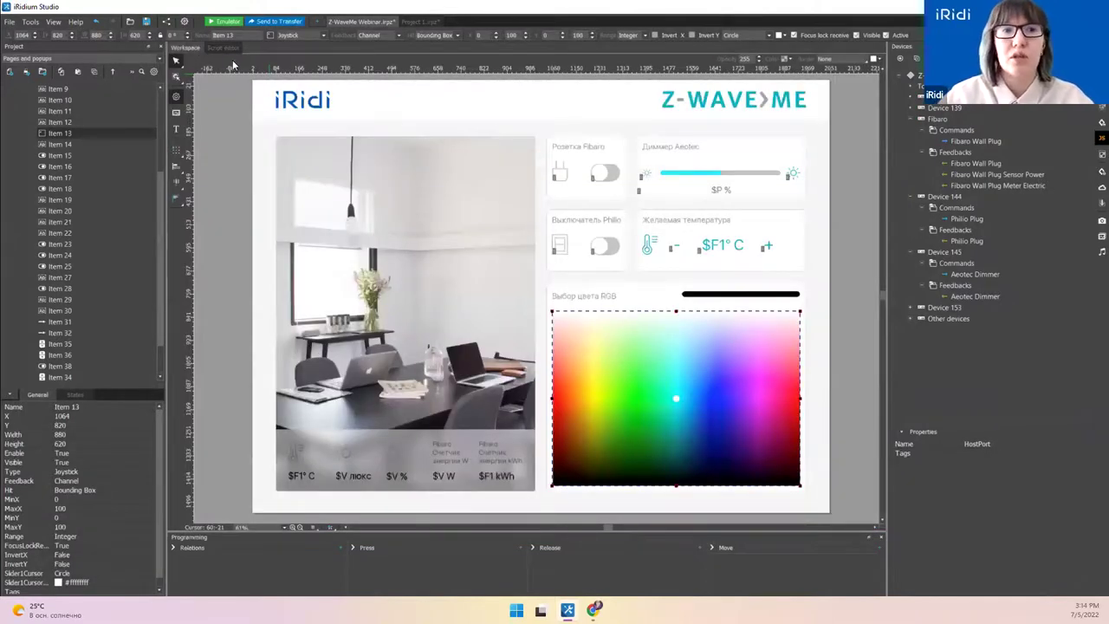
click(227, 47)
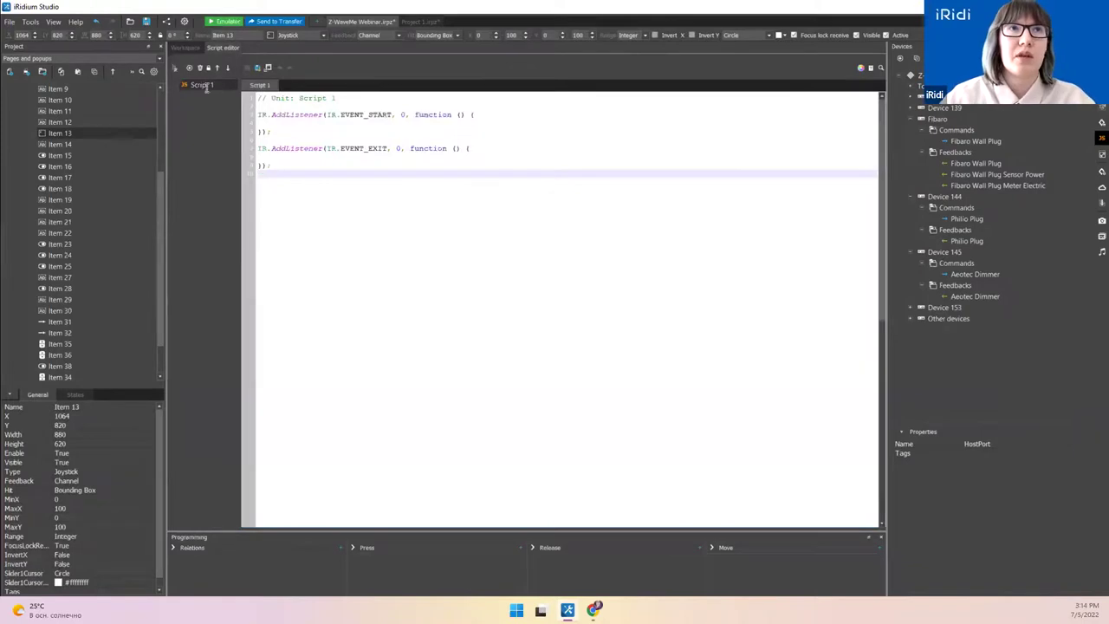
click(182, 48)
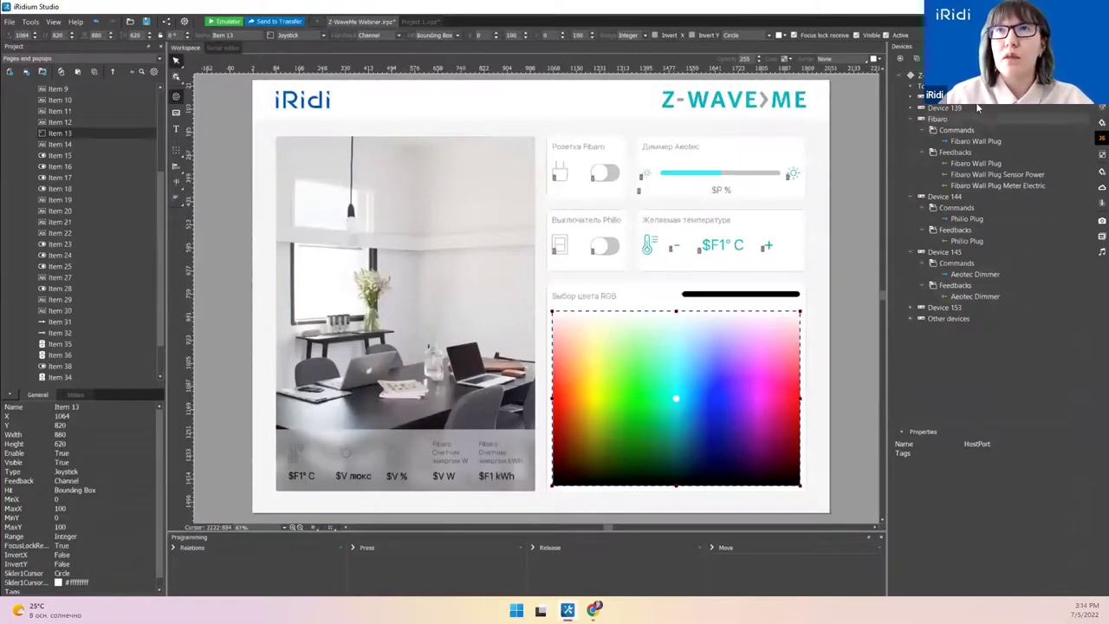
Step: Select the Fibaro toggle switch and inspect the Wall Plug command and feedback channels, including Sensor Power and Meter Electric
click(922, 77)
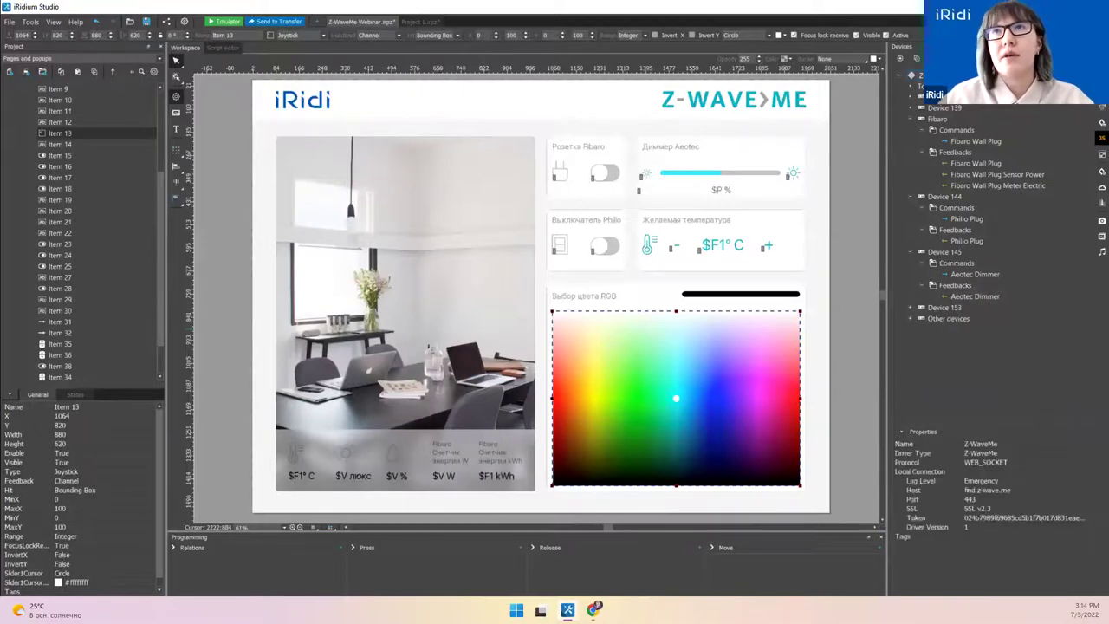
click(971, 140)
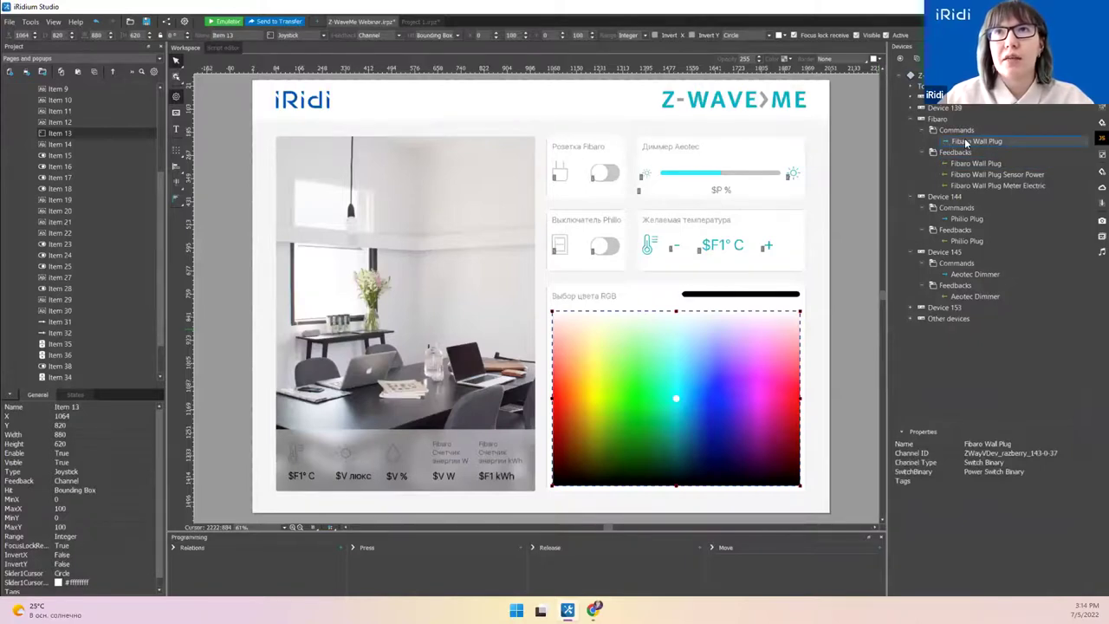
click(605, 173)
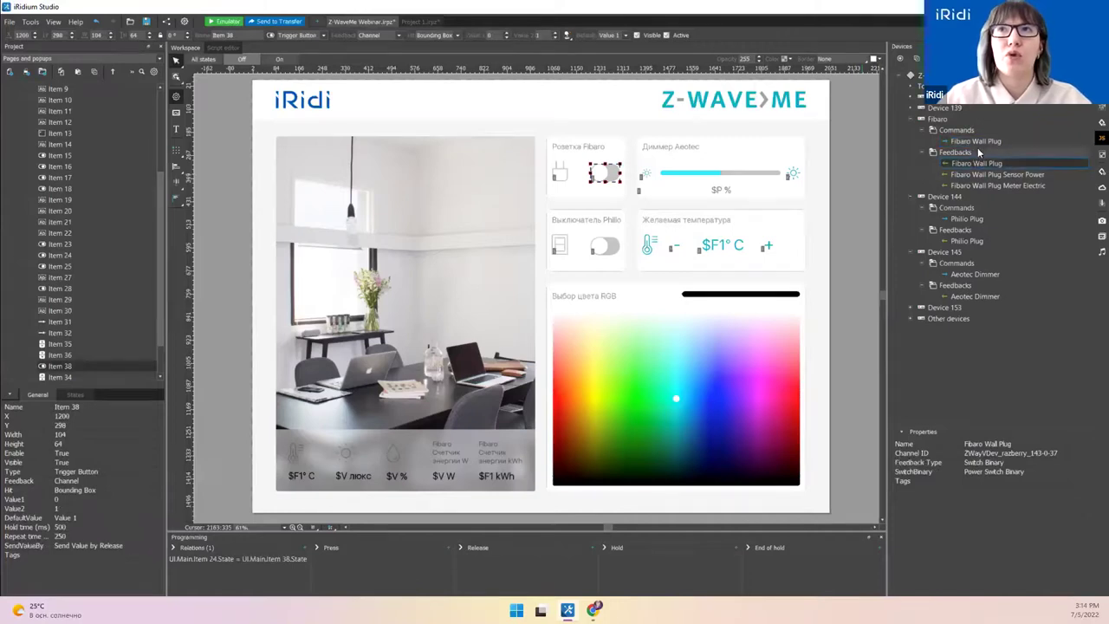
click(975, 164)
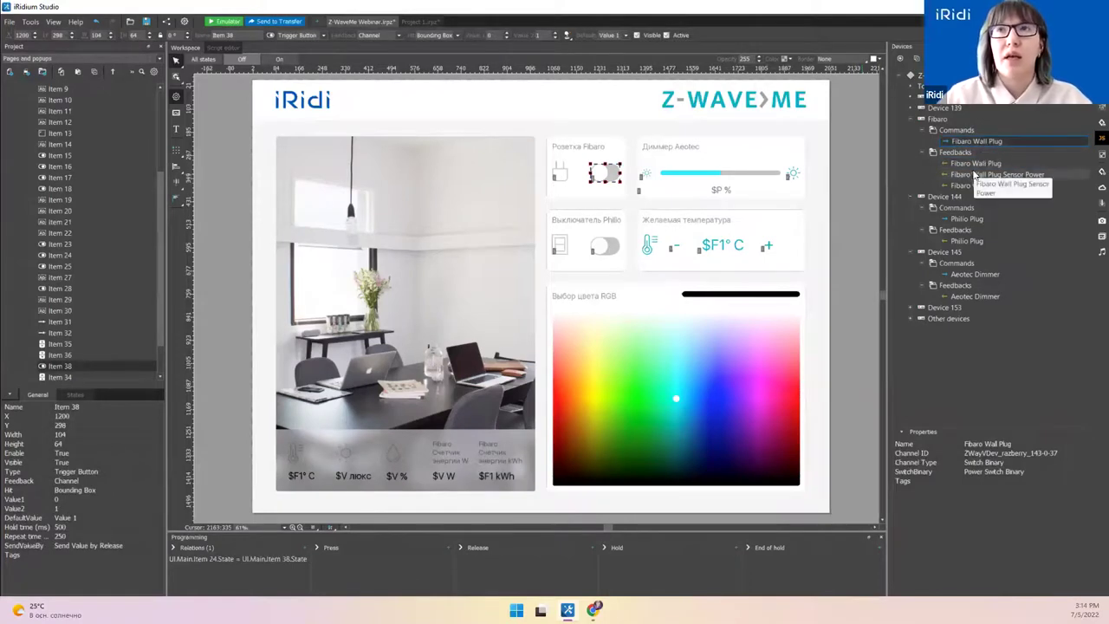
key(Down)
key(Down)
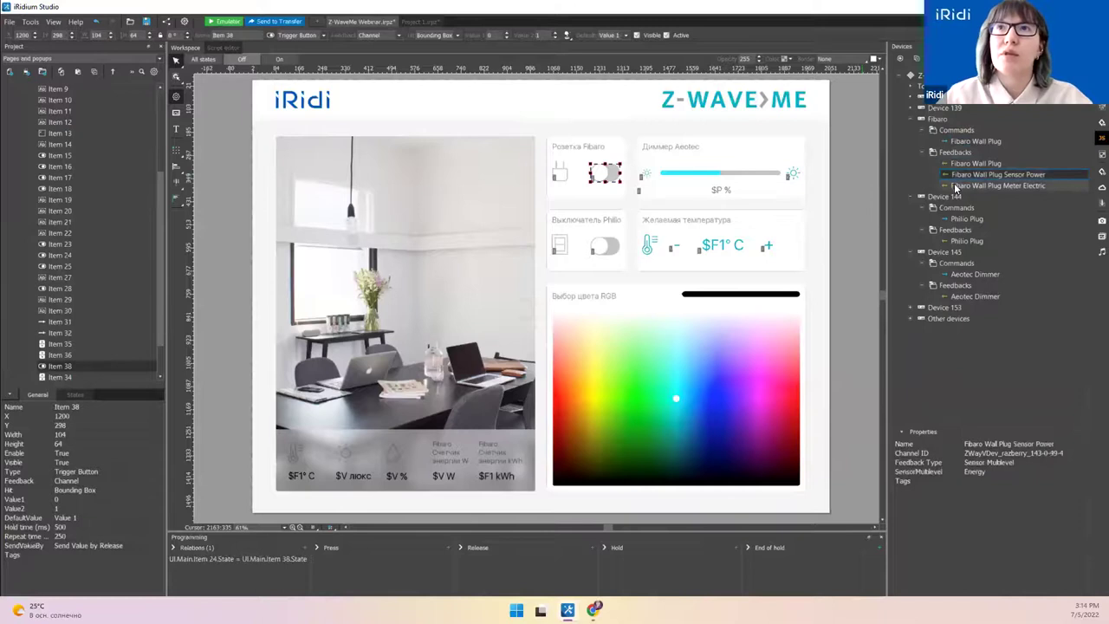
click(963, 164)
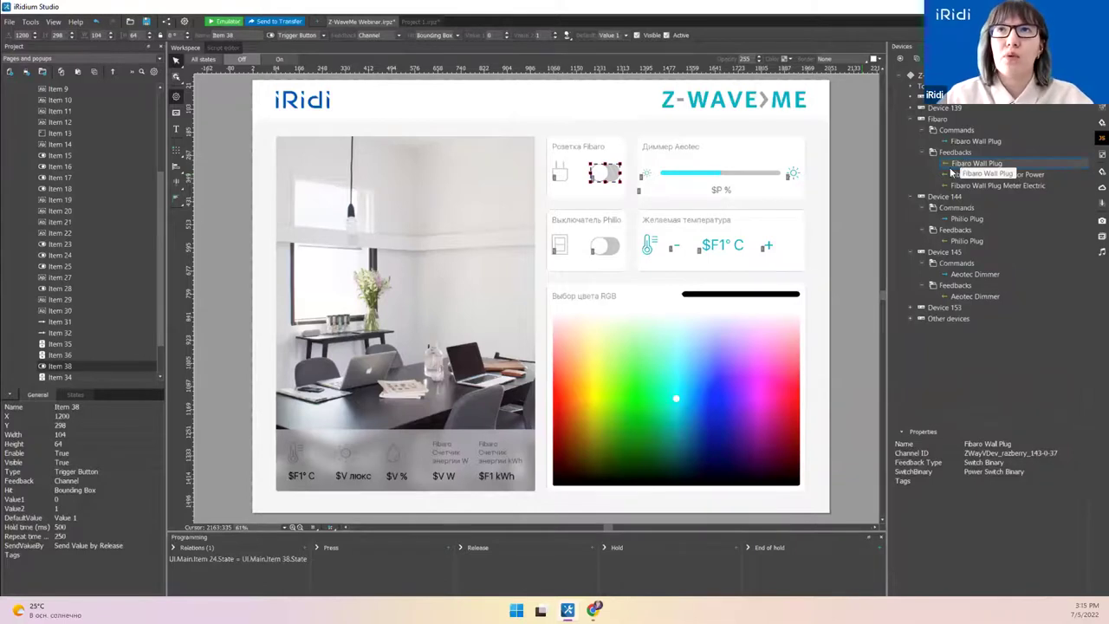
Step: Recheck the Fibaro Wall Plug feedback and command channels under the Z-WaveMe driver
click(946, 109)
click(964, 141)
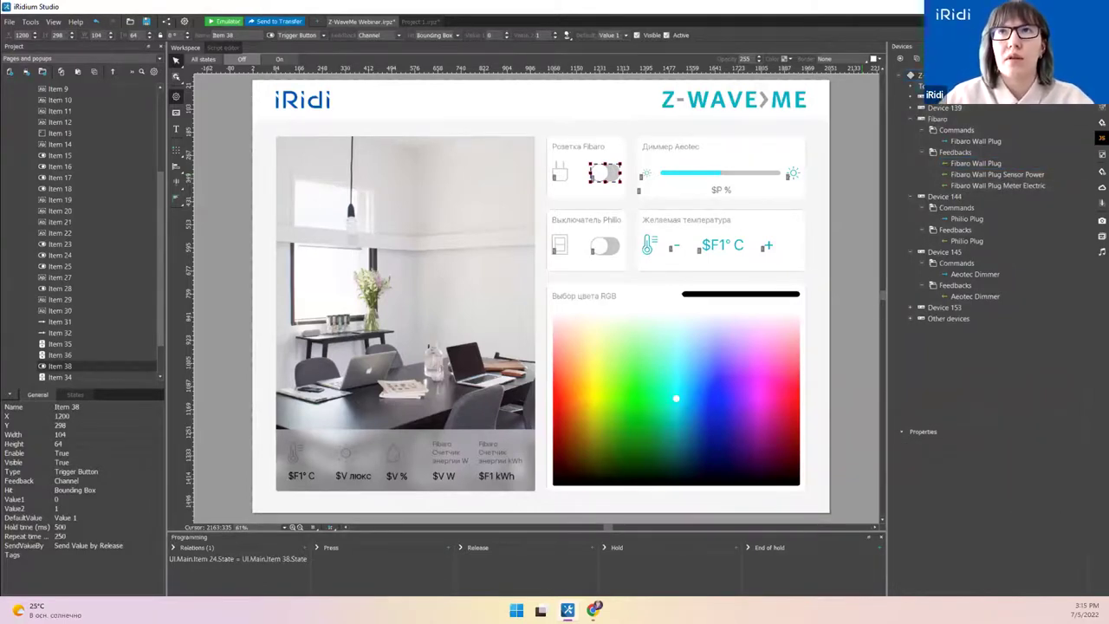
click(975, 163)
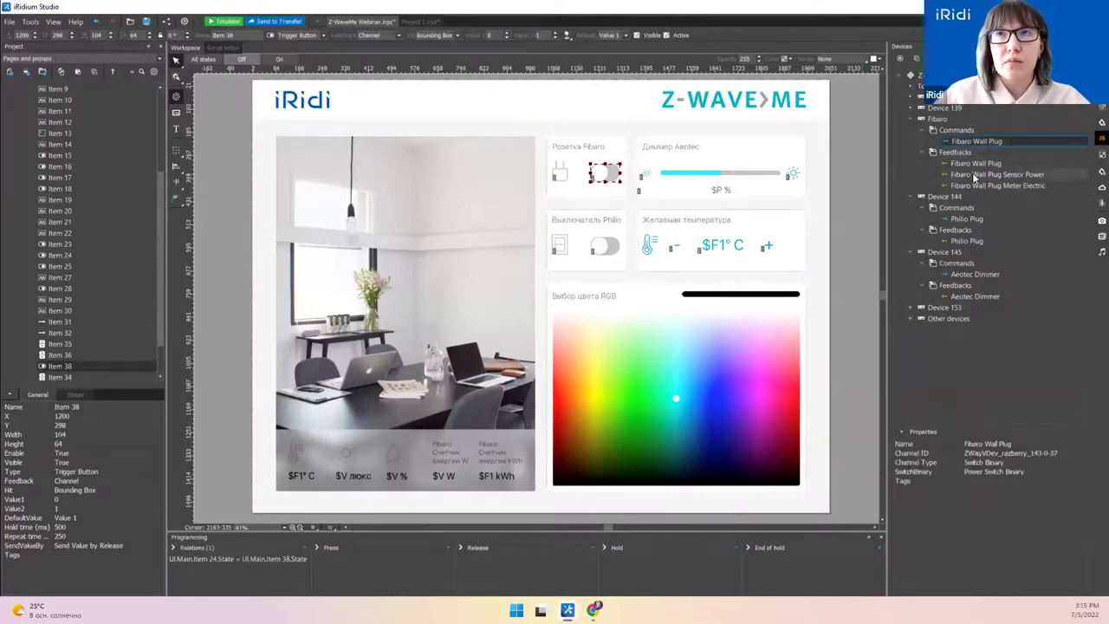
click(974, 140)
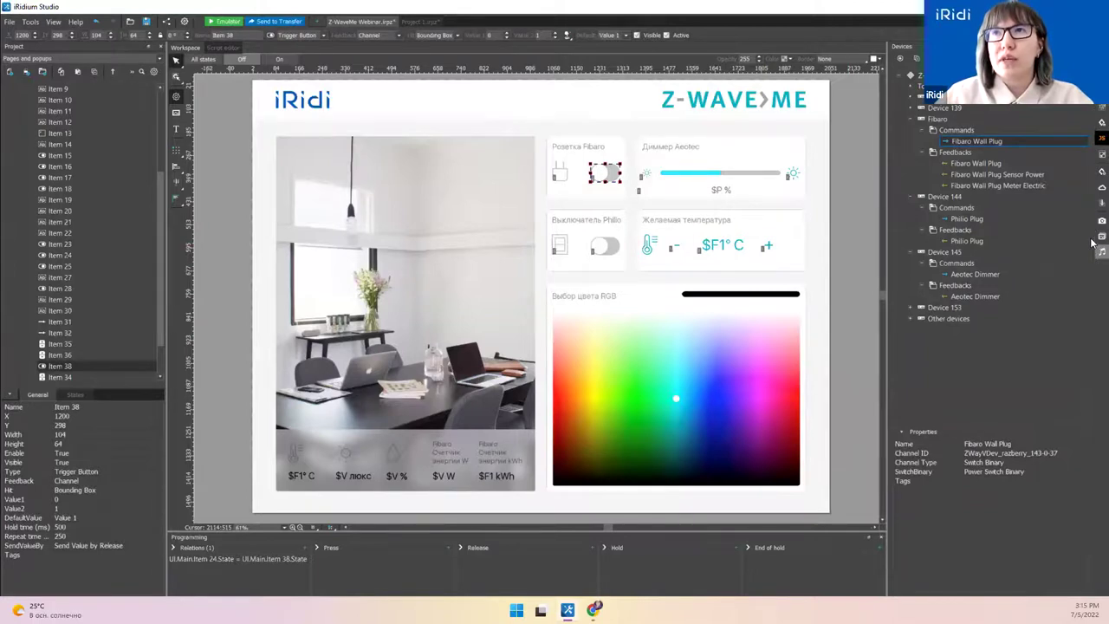
Step: Briefly view Project tokens and the cloud database, then collapse Main's item list and select Main
click(1092, 126)
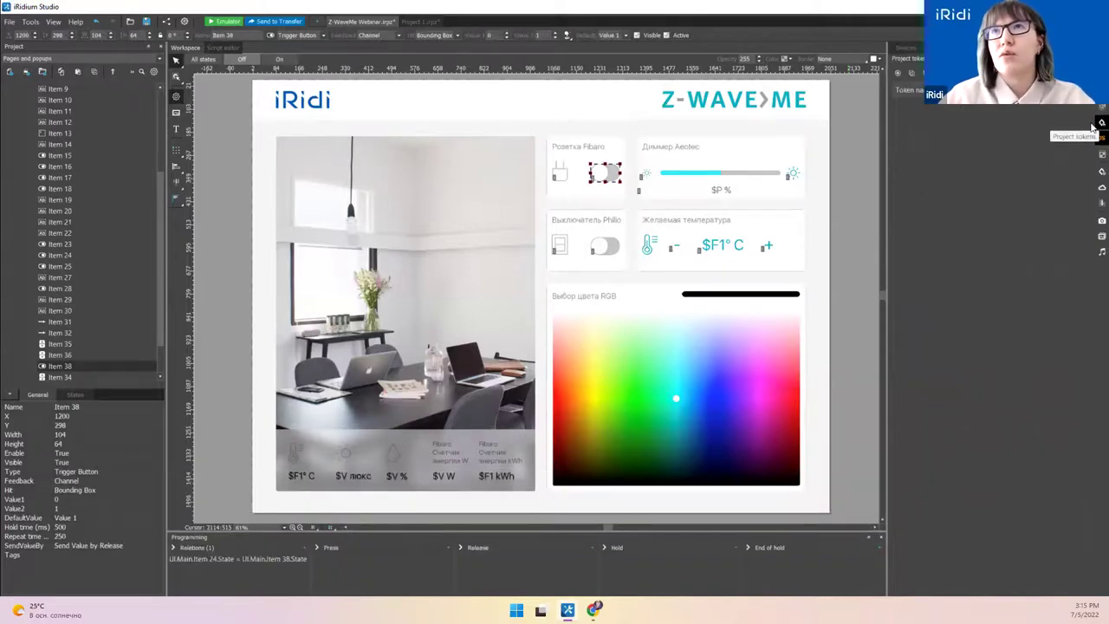
click(1092, 127)
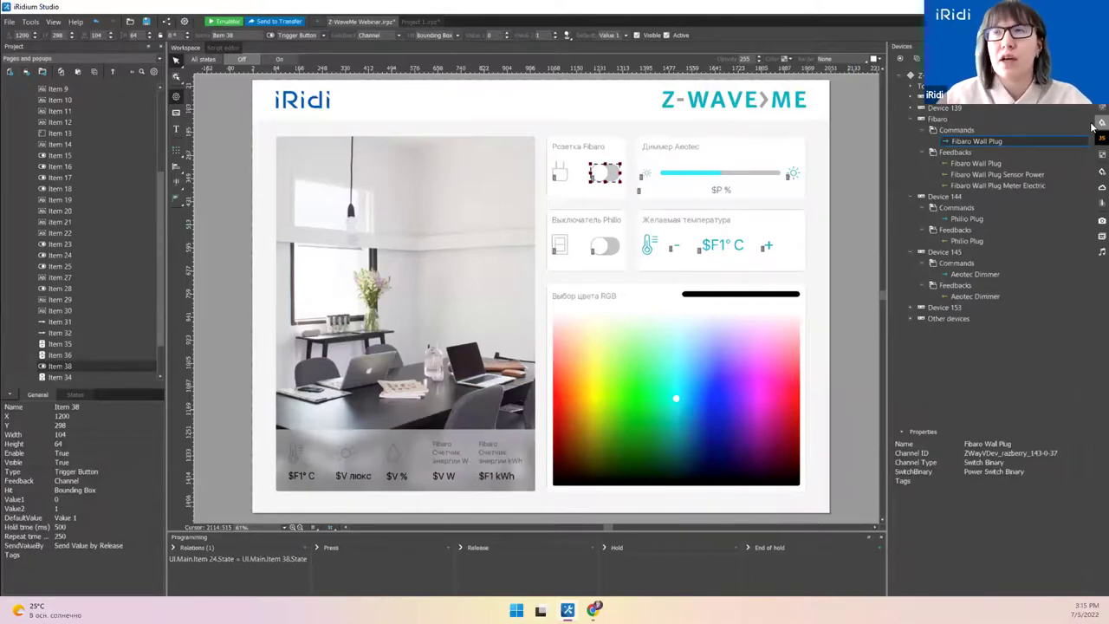
click(1093, 189)
click(1094, 189)
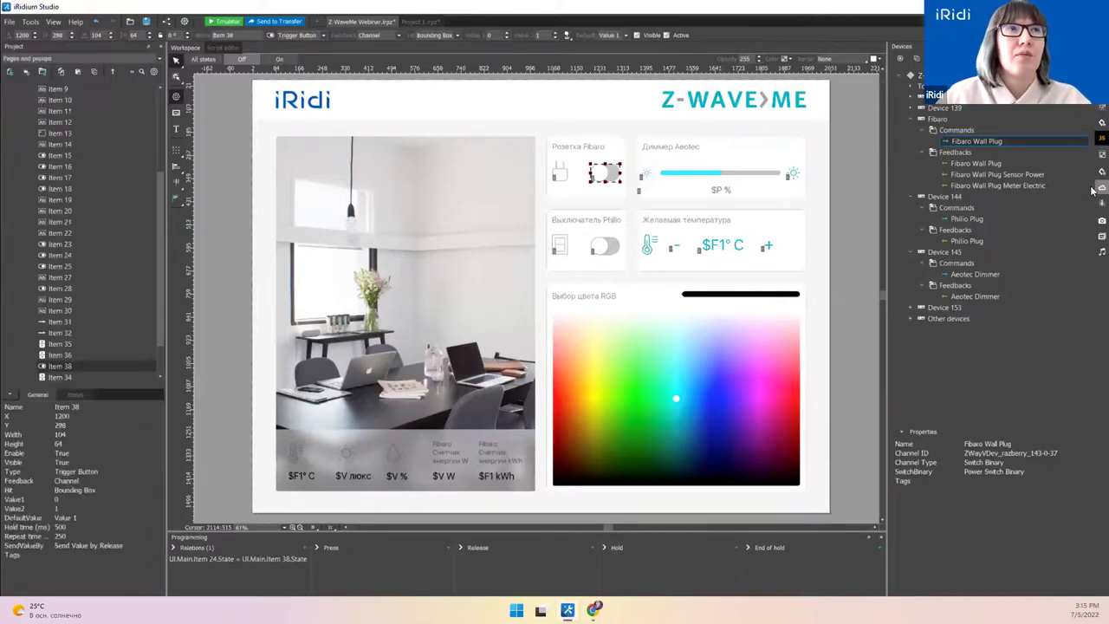
scroll(150, 240, up, 4)
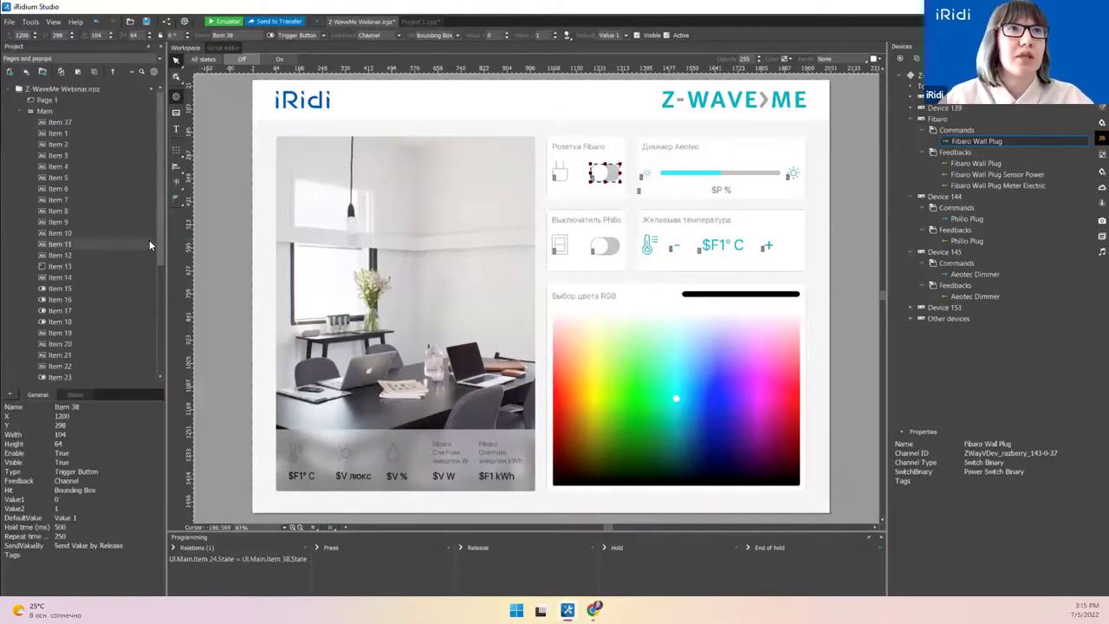
click(30, 112)
click(45, 111)
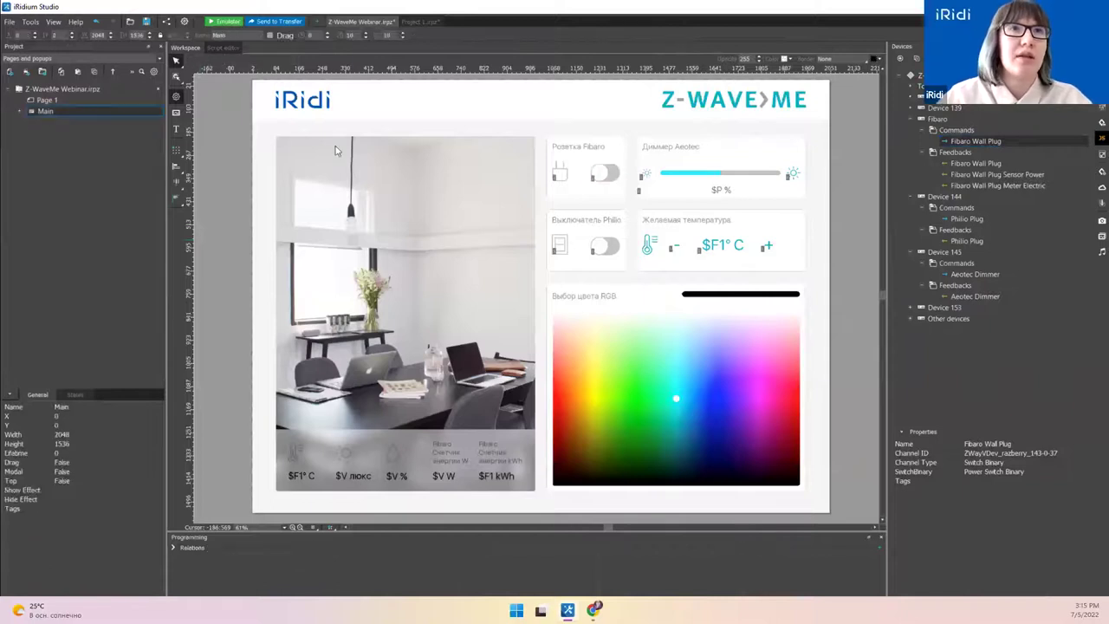
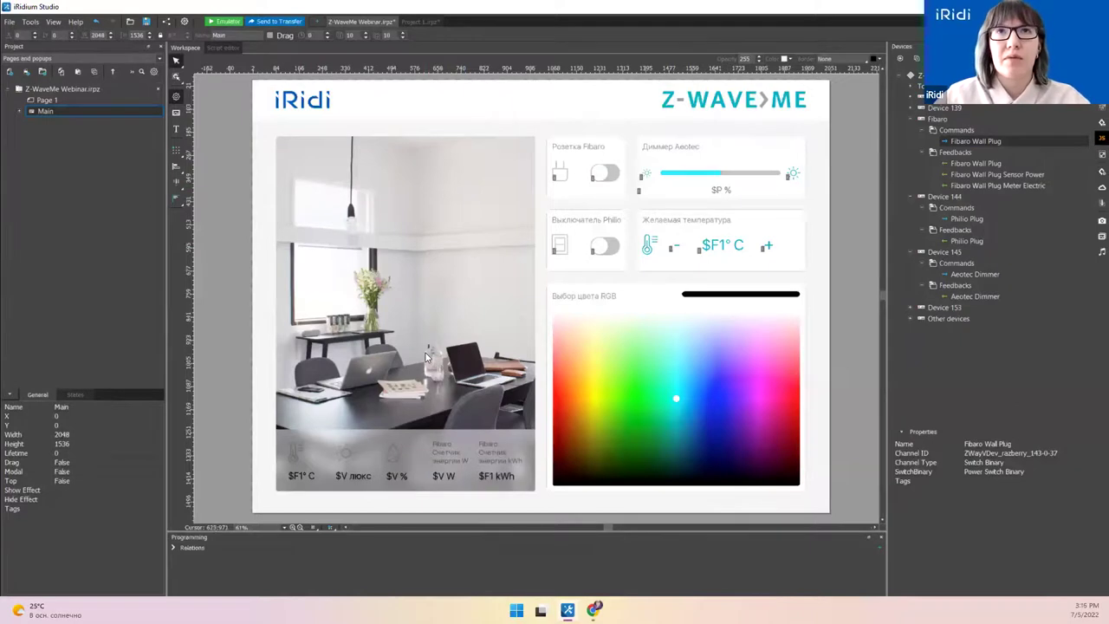
Step: Turn element outlines on, then off again, from the bottom bar
click(327, 529)
click(373, 548)
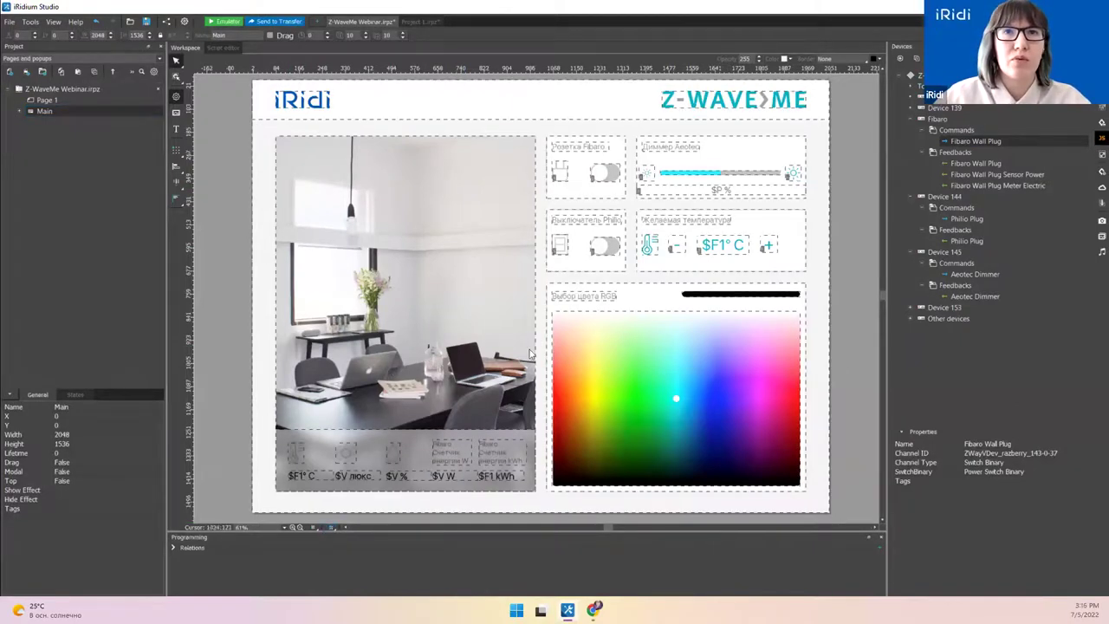
click(330, 528)
click(345, 548)
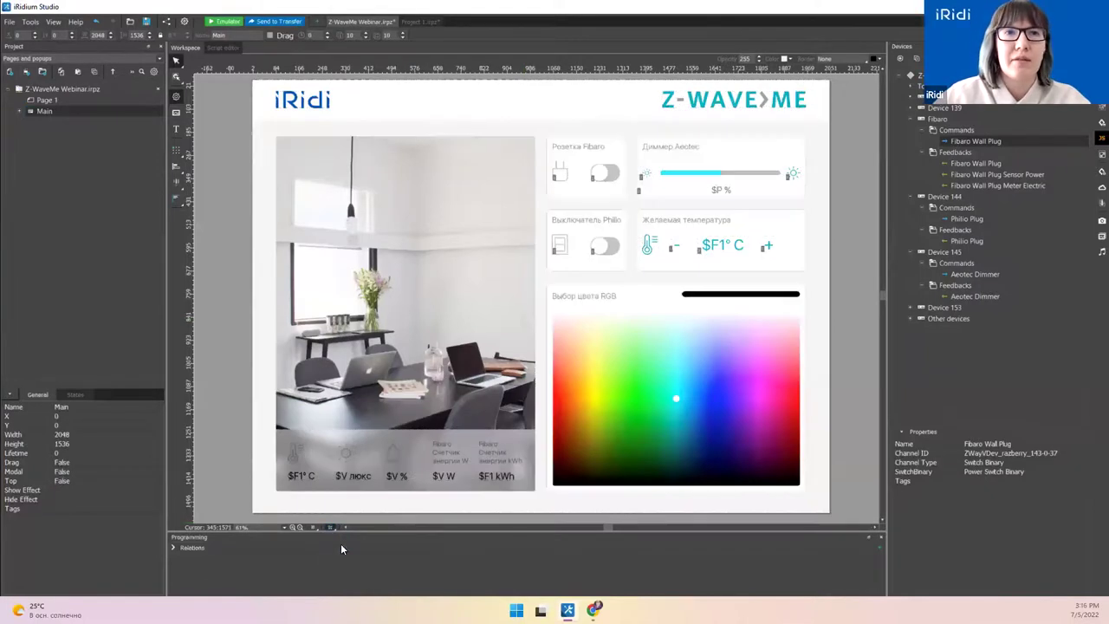
Step: Expand the top device and inspect its Температура and Влажность feedback channels
click(911, 97)
click(981, 119)
click(976, 130)
Step: Check the Z-Wave.me iridium-stend room readings (26.5 °C, 50% humidity), then return to iRidium Studio
key(alt+Tab)
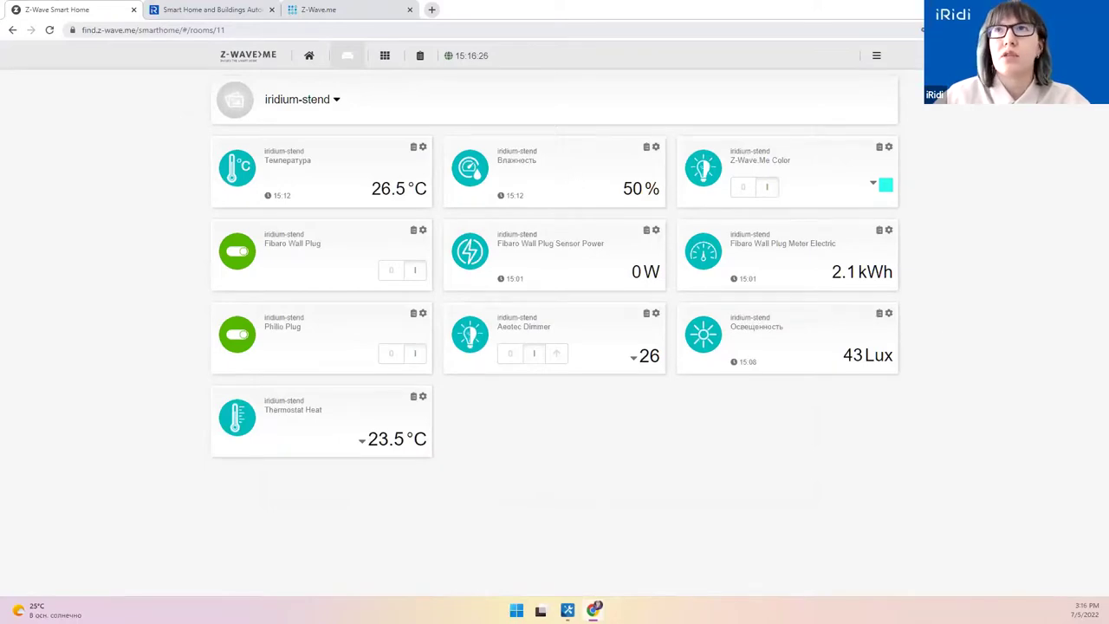
key(alt+Tab)
Step: Change the $F1° C temperature value (Item 15) to the Label type
click(966, 121)
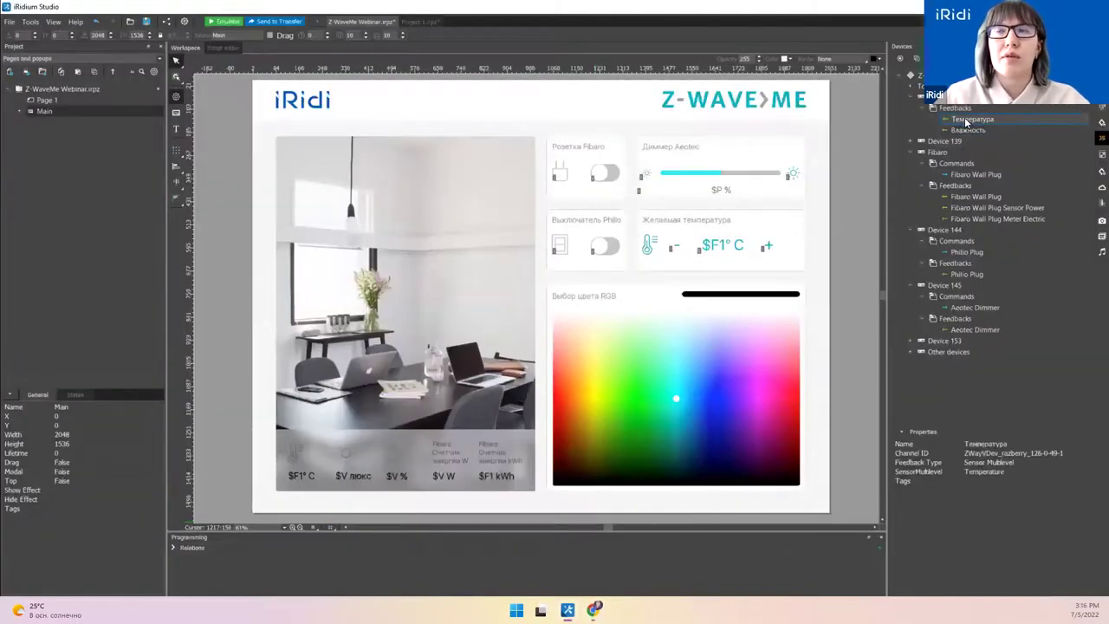
click(293, 454)
click(303, 475)
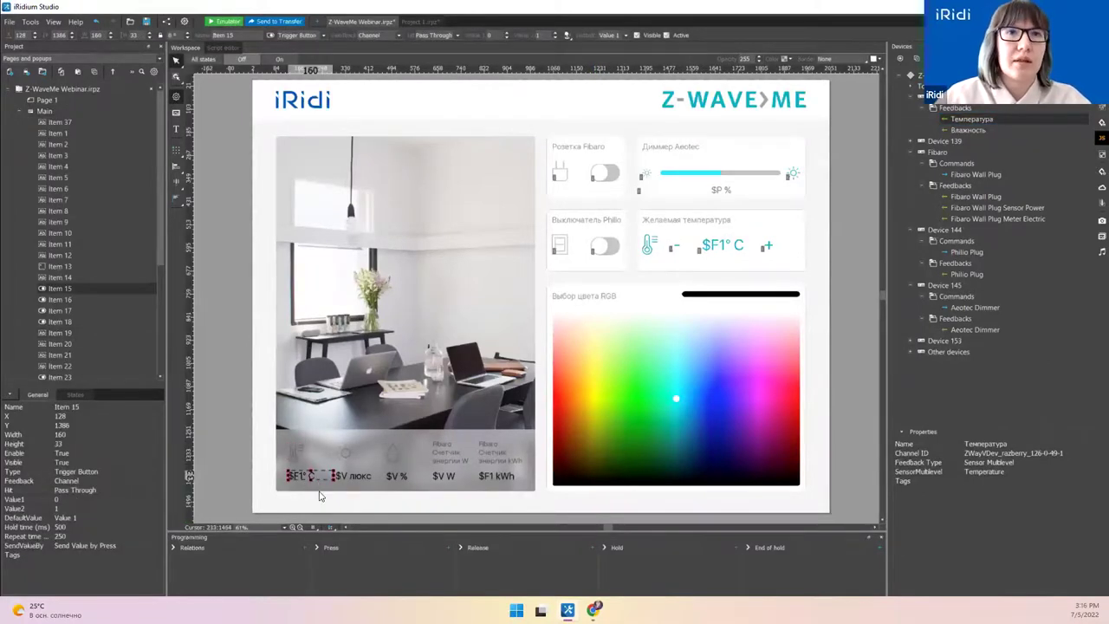
click(323, 36)
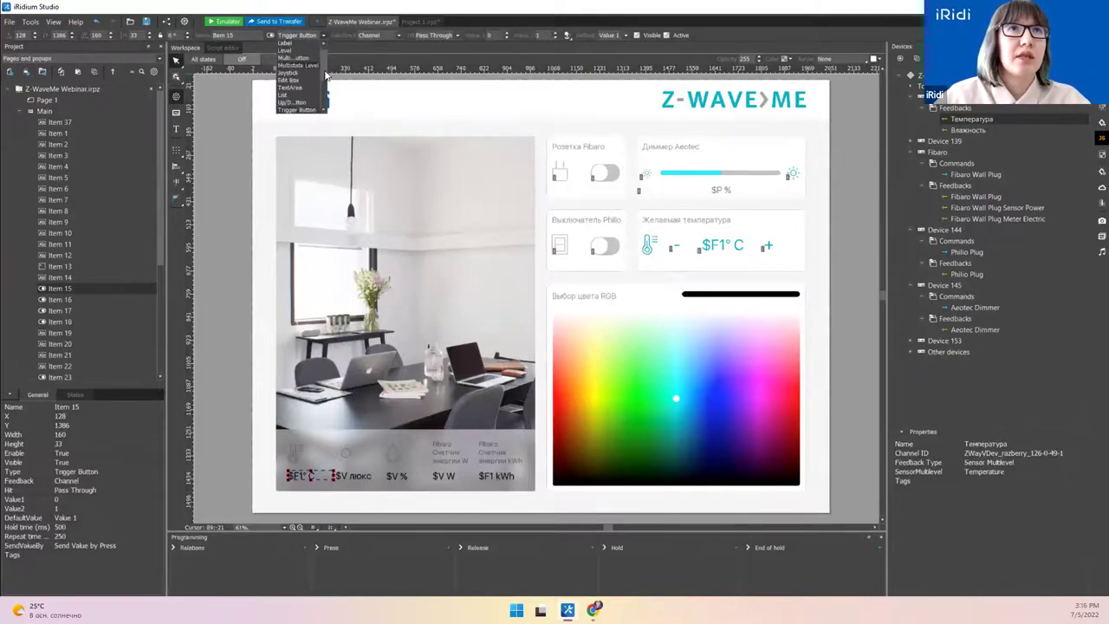
click(302, 45)
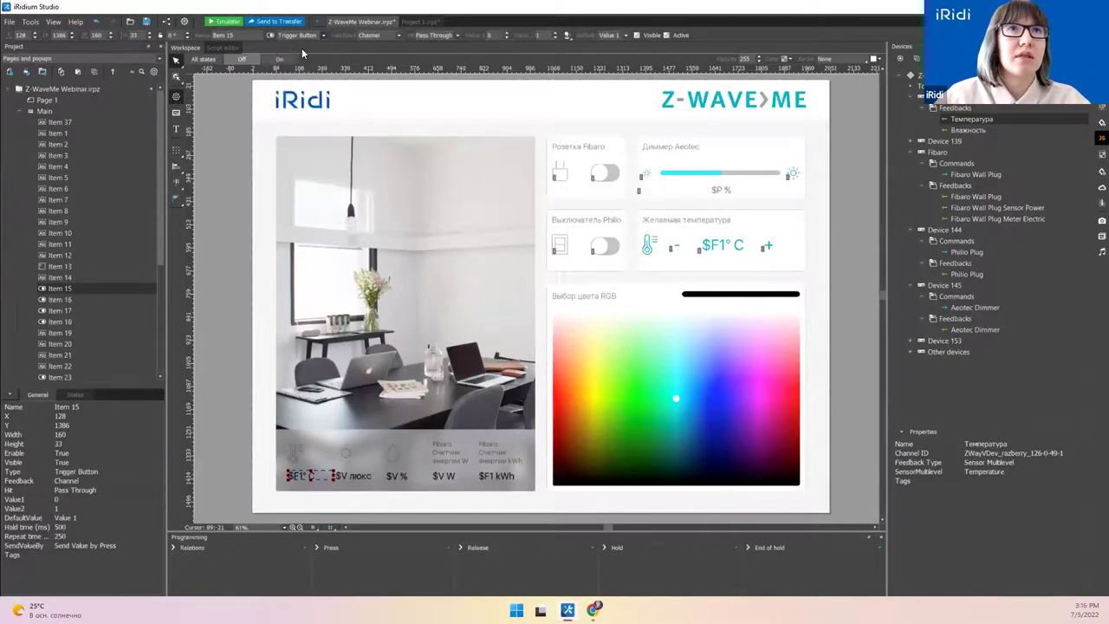
Step: Bind the Температура feedback to the $F1° C label's value, then drop Влажность onto the $V % label
click(293, 487)
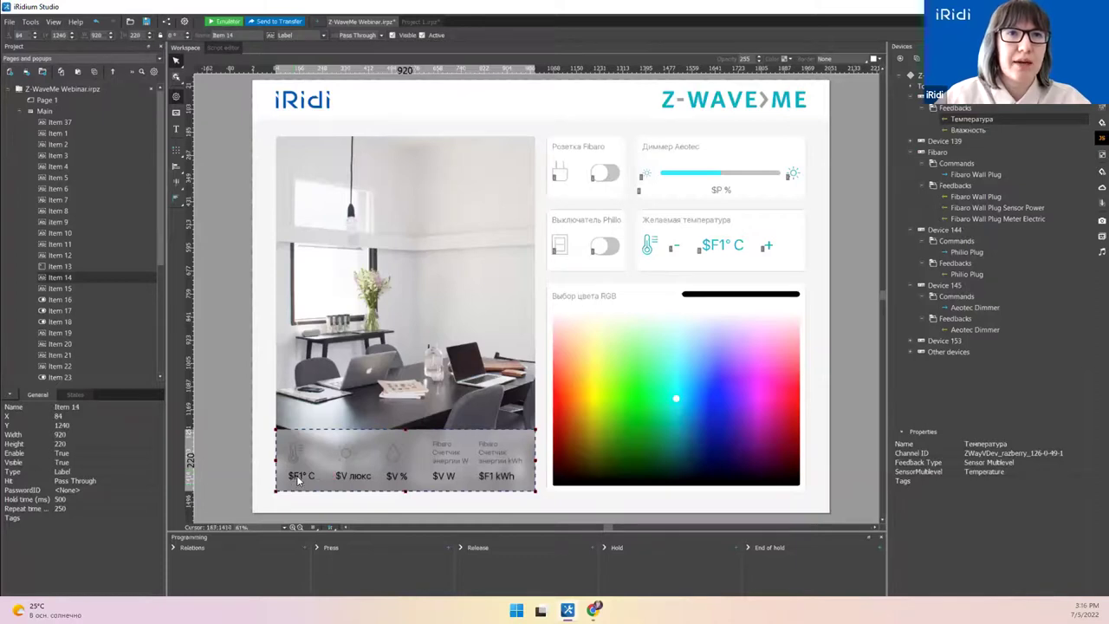
click(299, 475)
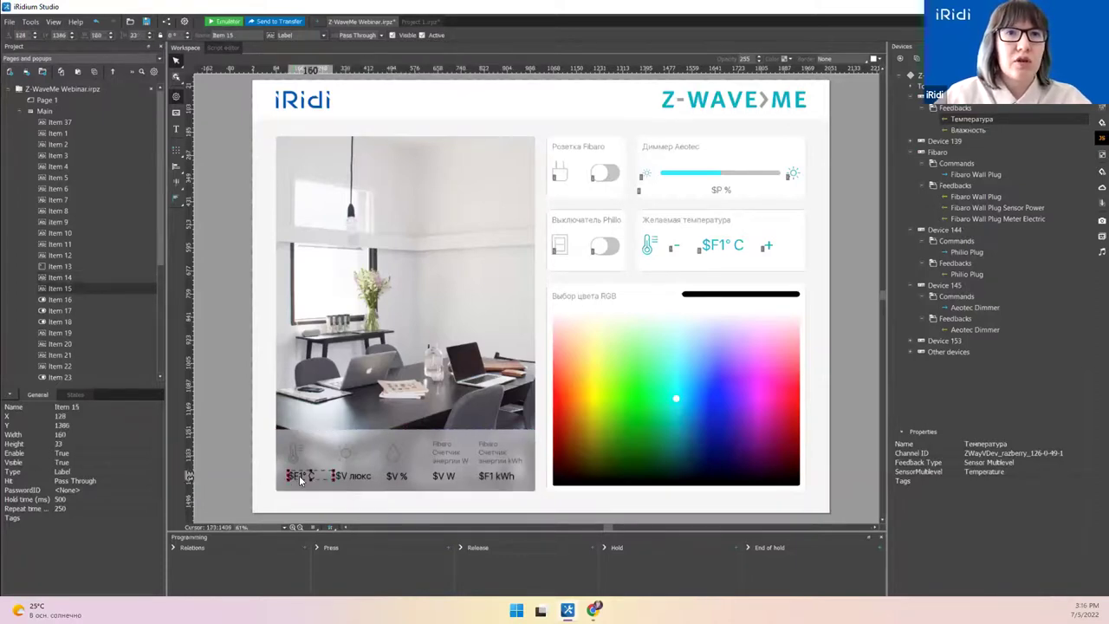
click(300, 493)
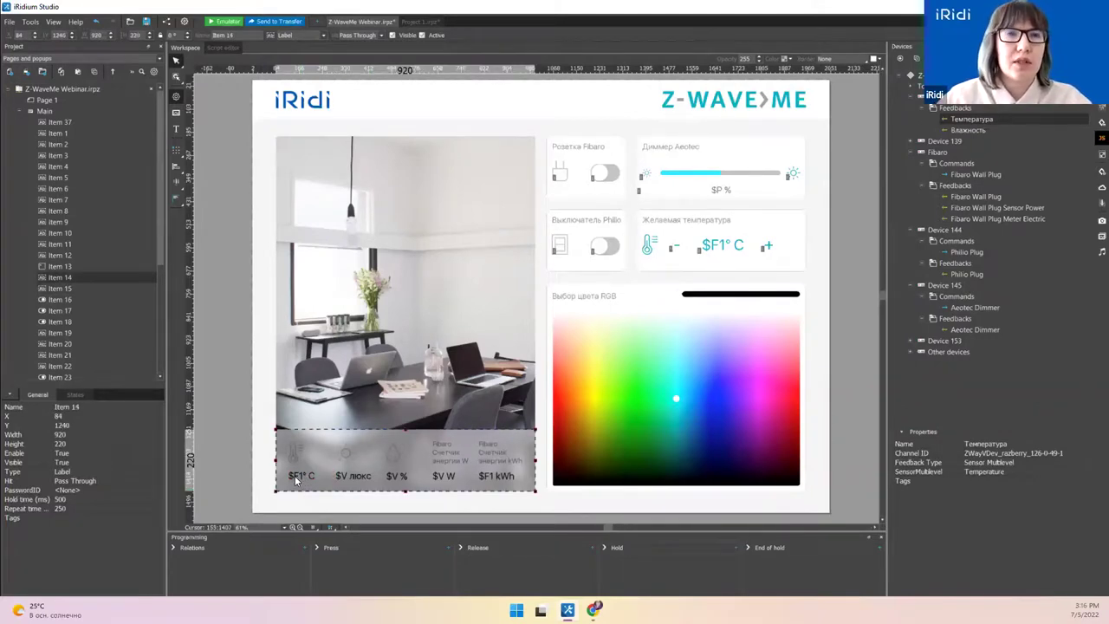
click(295, 481)
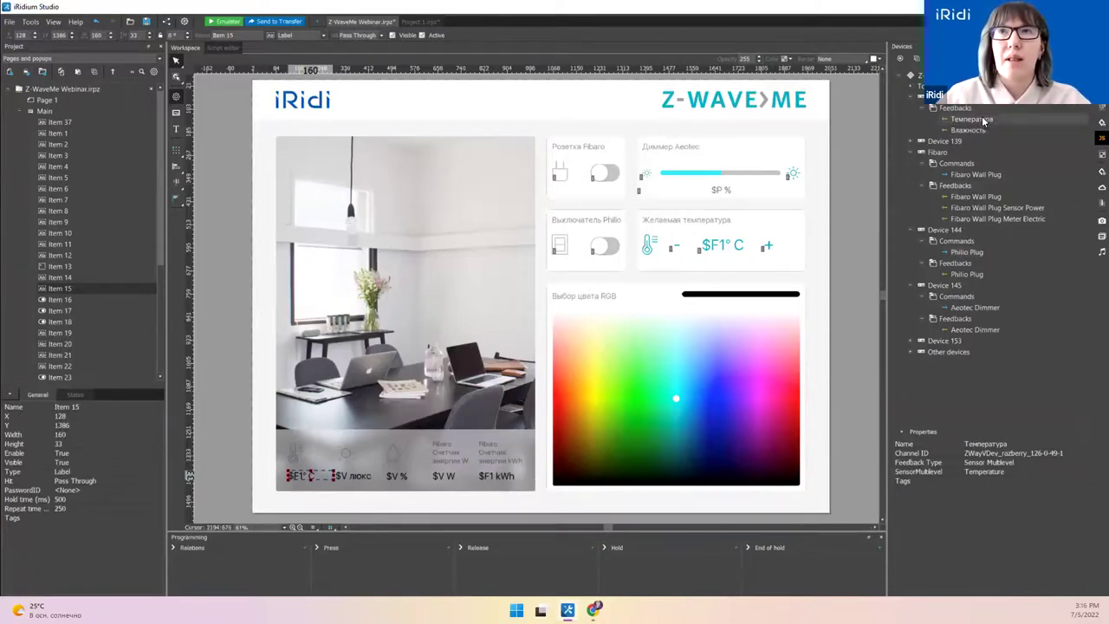
drag(983, 122, 299, 474)
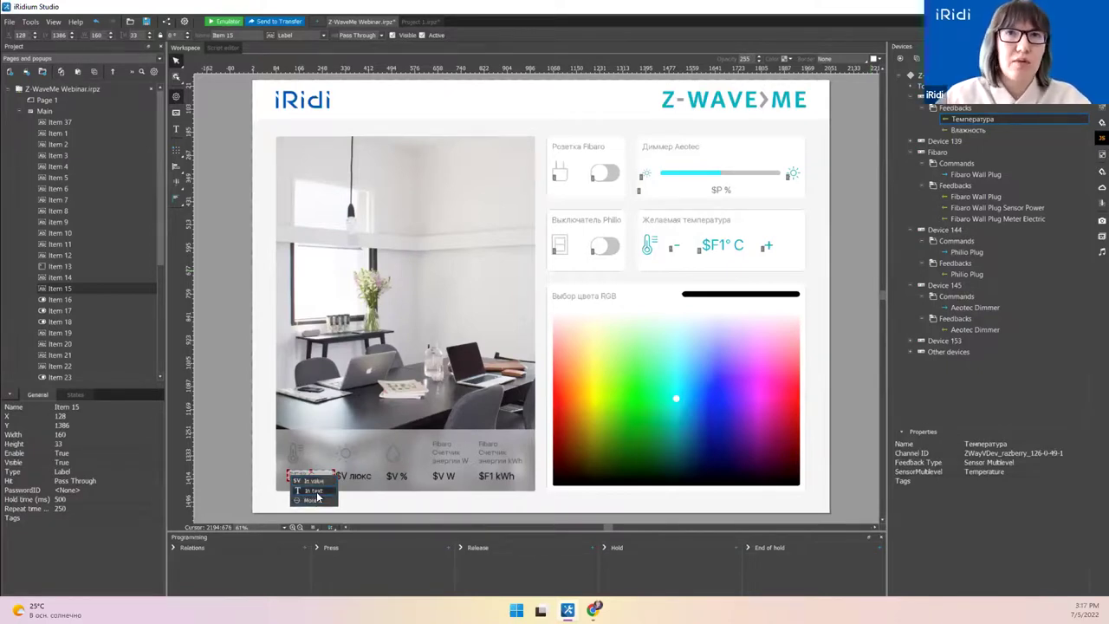
click(315, 481)
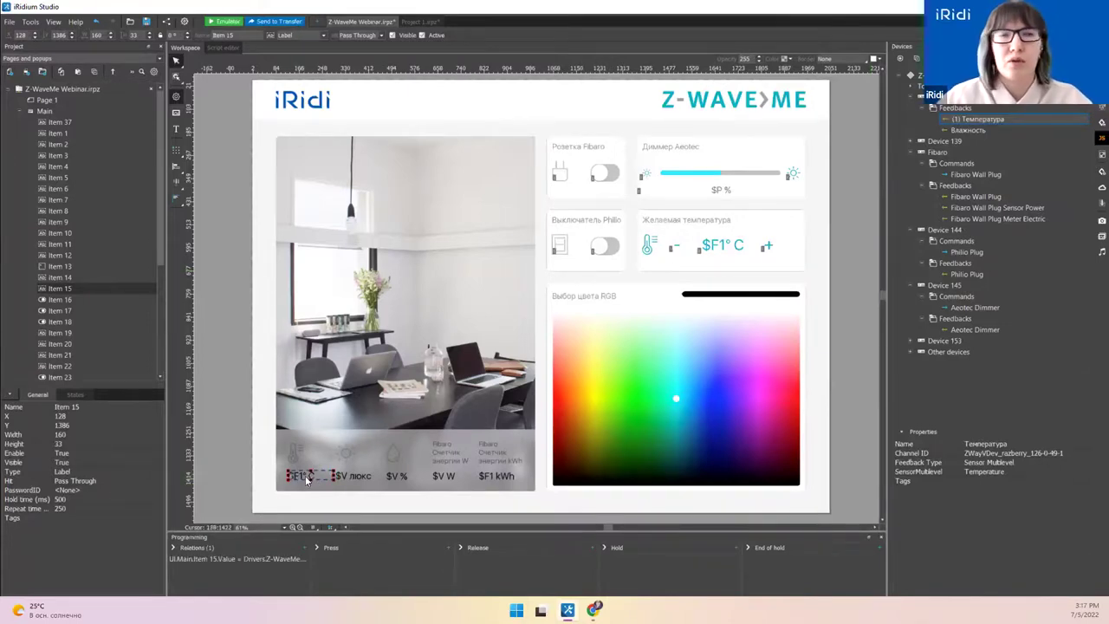
drag(968, 130, 395, 475)
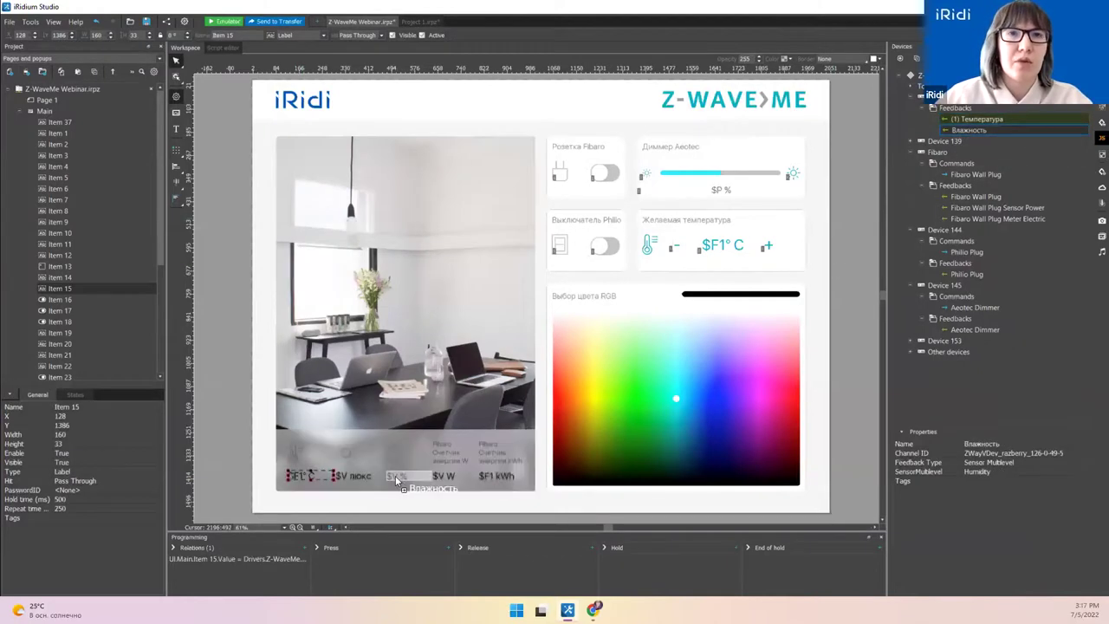
Step: Bind Влажность to the $V % label value and expand Device 139's feedbacks
click(404, 483)
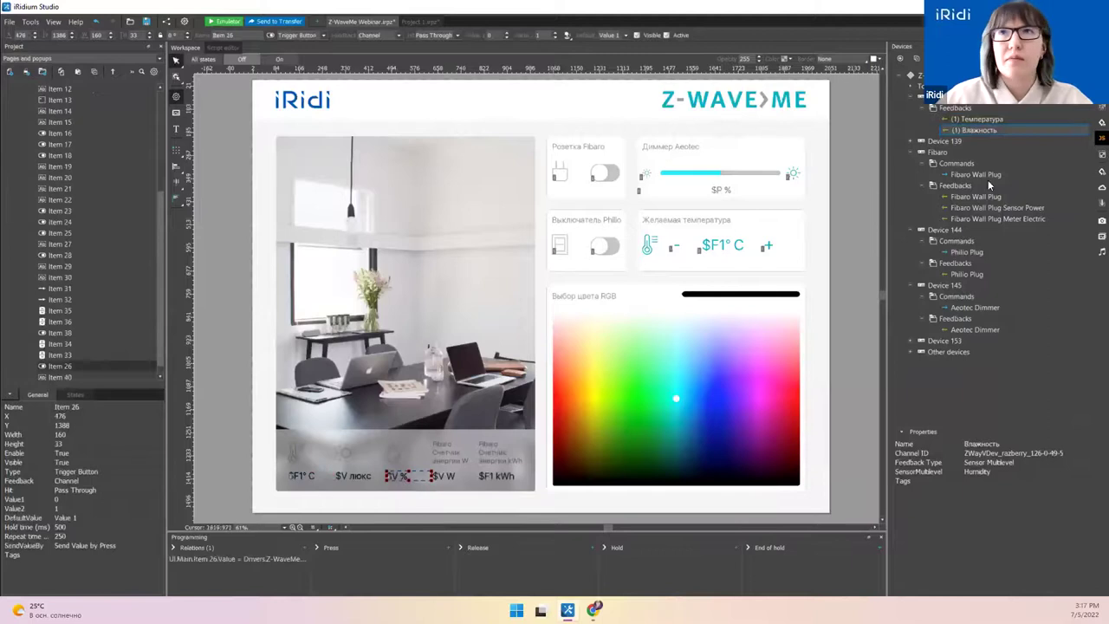
click(909, 141)
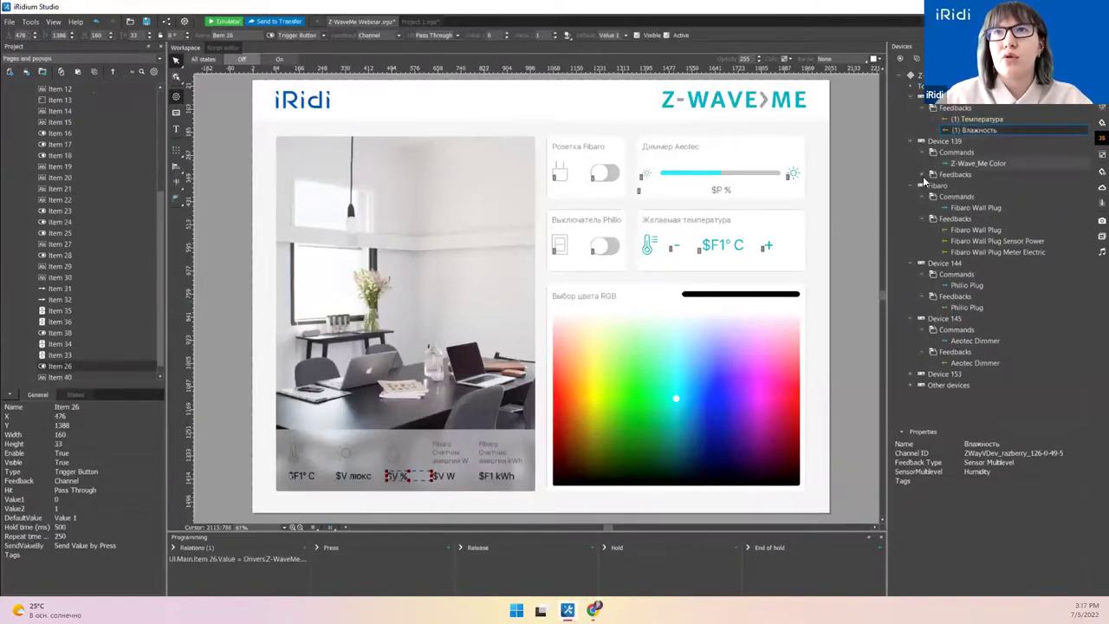
click(923, 174)
Step: Inspect the Z-Wave_Me Color channel, then select the RGB picker and the black bar above it
click(996, 163)
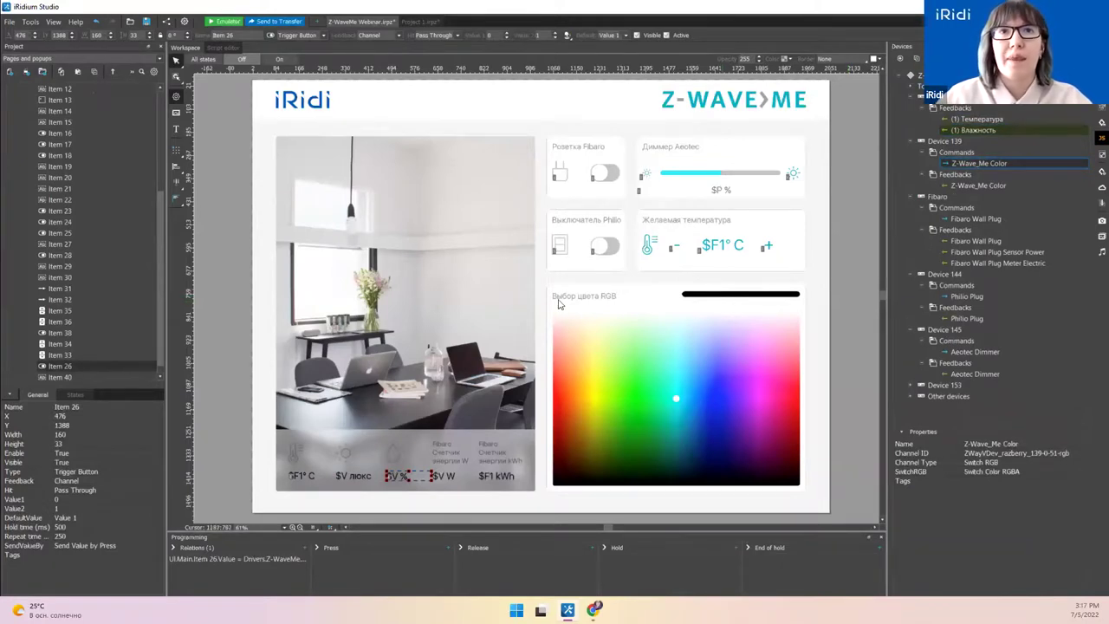
click(591, 339)
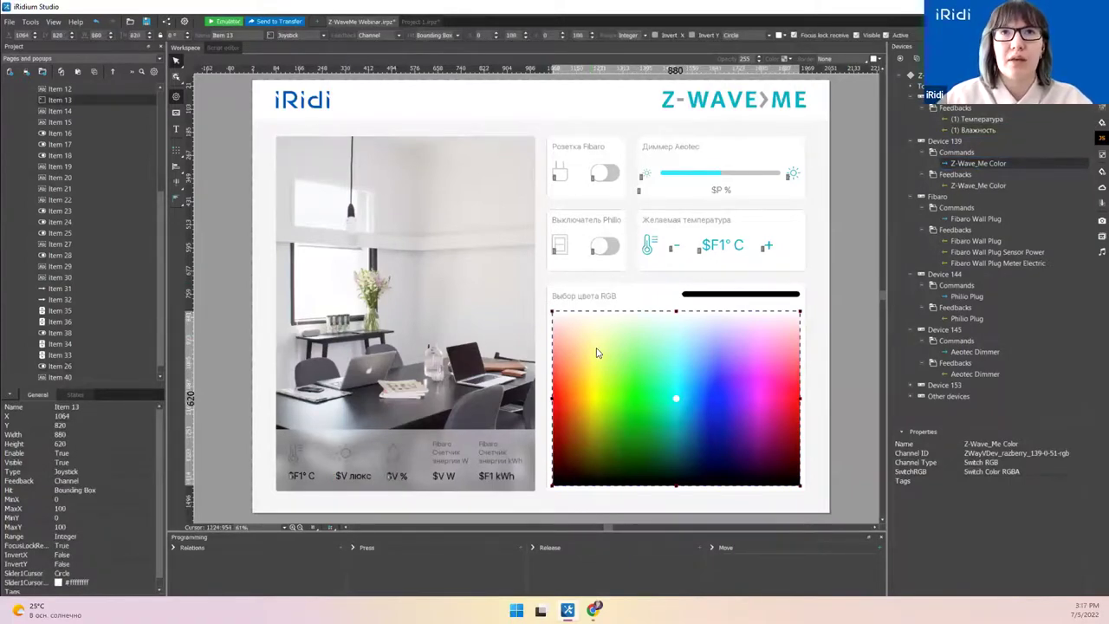
click(703, 296)
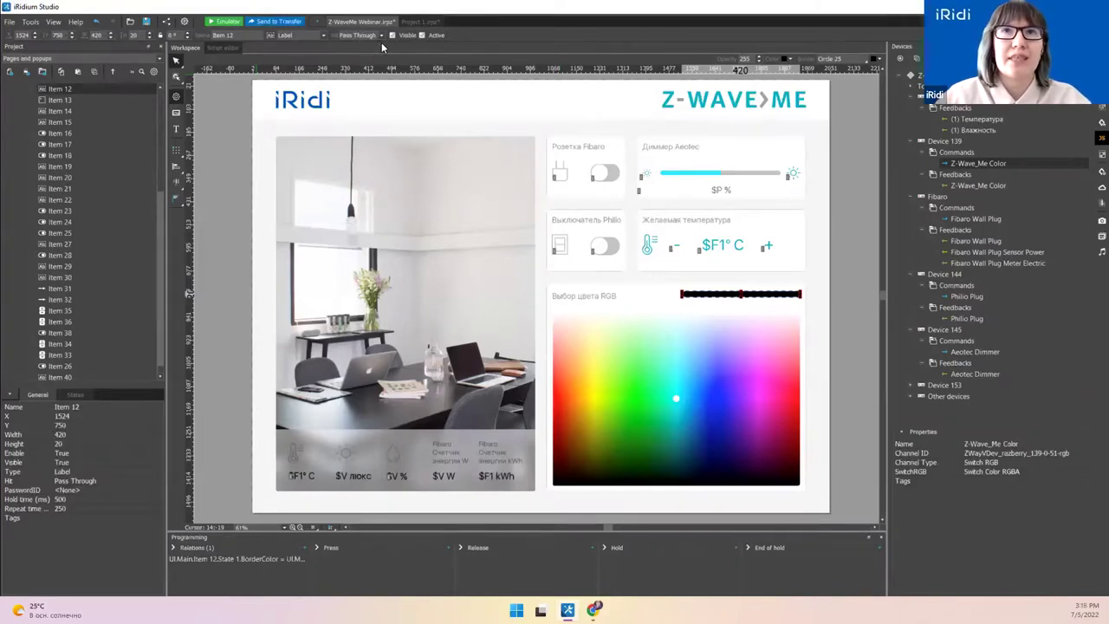
Step: Drop the Z-Wave_Me Color feedback onto the black bar (Item 12) and browse its bindable properties
drag(978, 185, 706, 297)
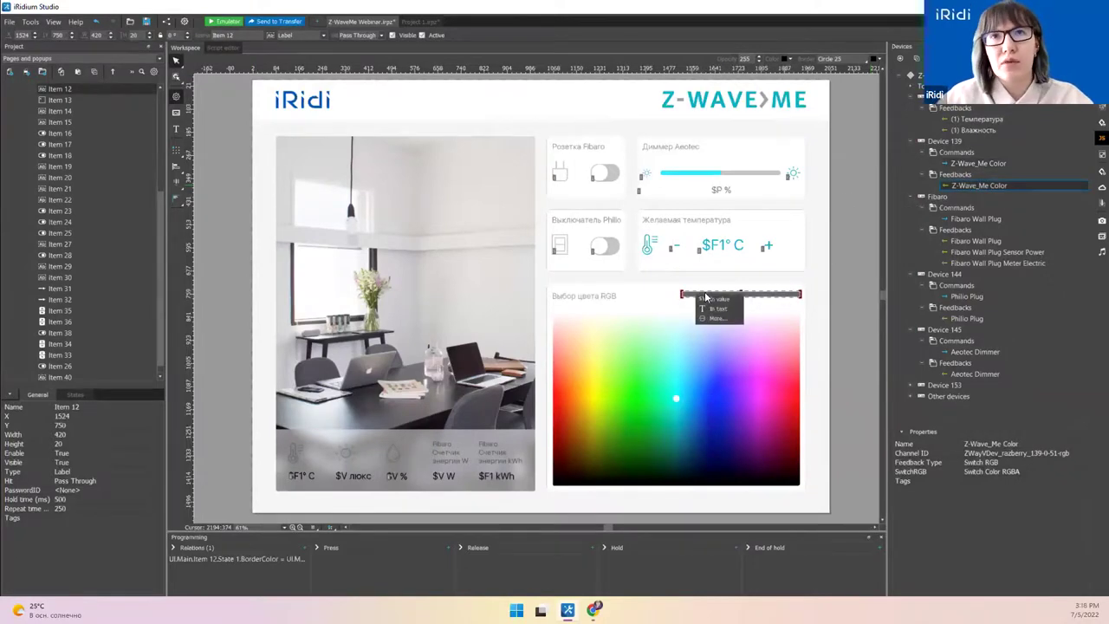
click(723, 318)
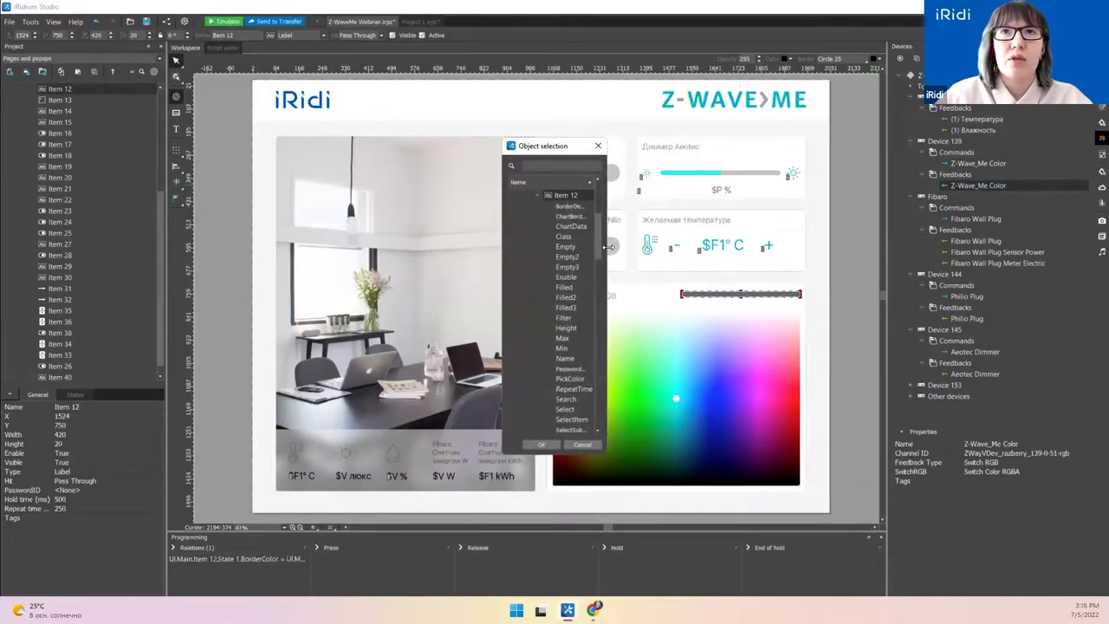
drag(610, 248, 724, 249)
scroll(718, 282, down, 10)
scroll(718, 281, up, 5)
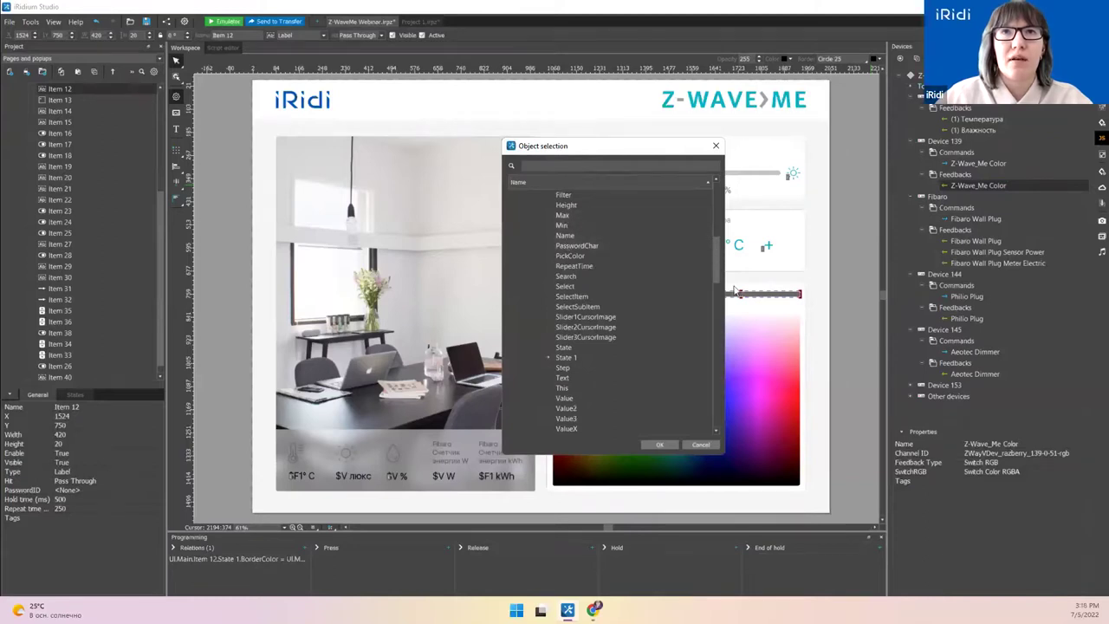
scroll(715, 256, up, 5)
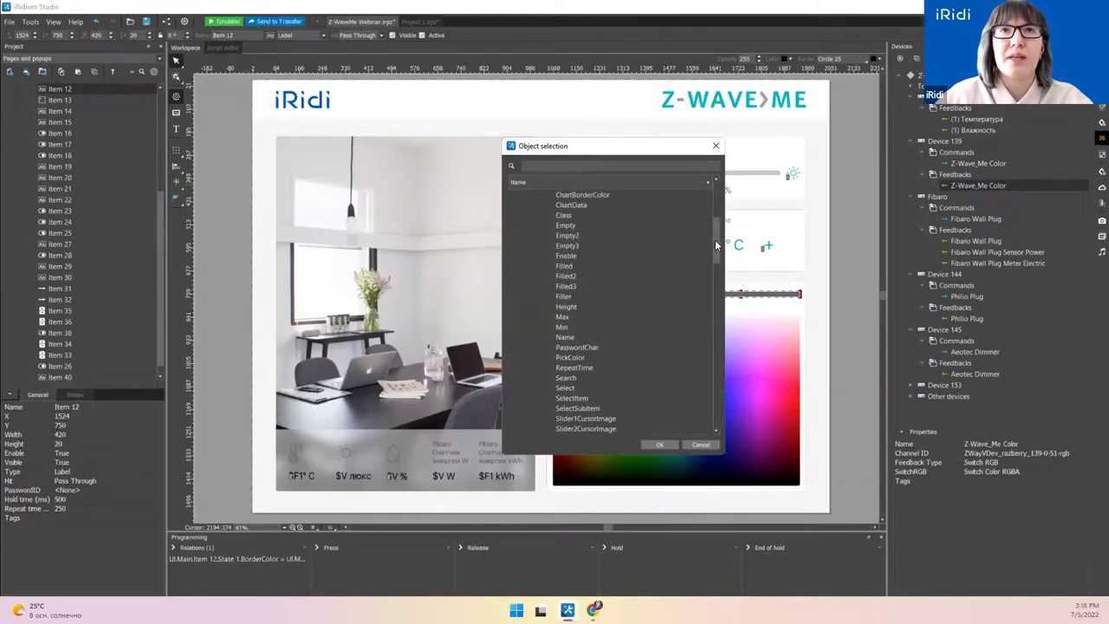
scroll(720, 246, down, 1)
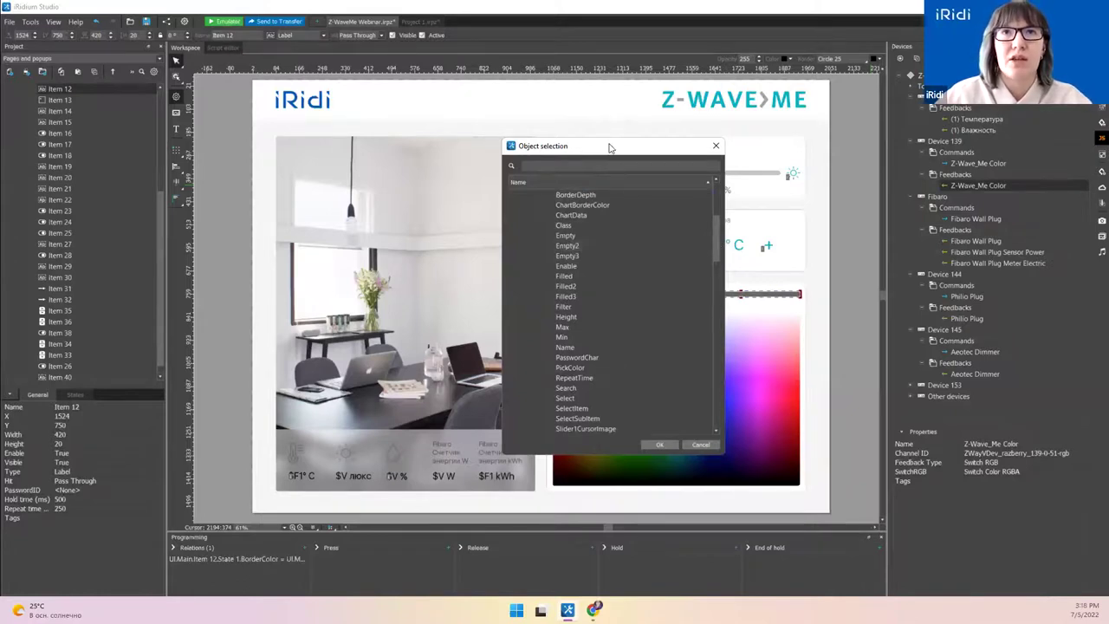
drag(609, 147, 479, 137)
drag(584, 217, 583, 256)
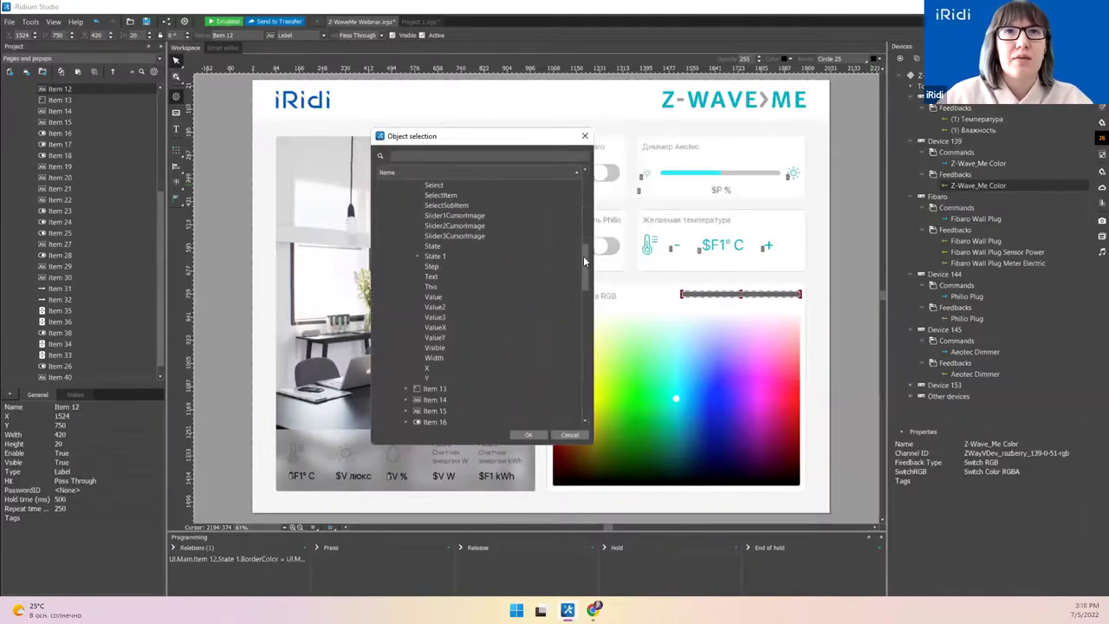
Step: Target the bar's State 1.BorderColor property for the relation and confirm with OK
click(417, 256)
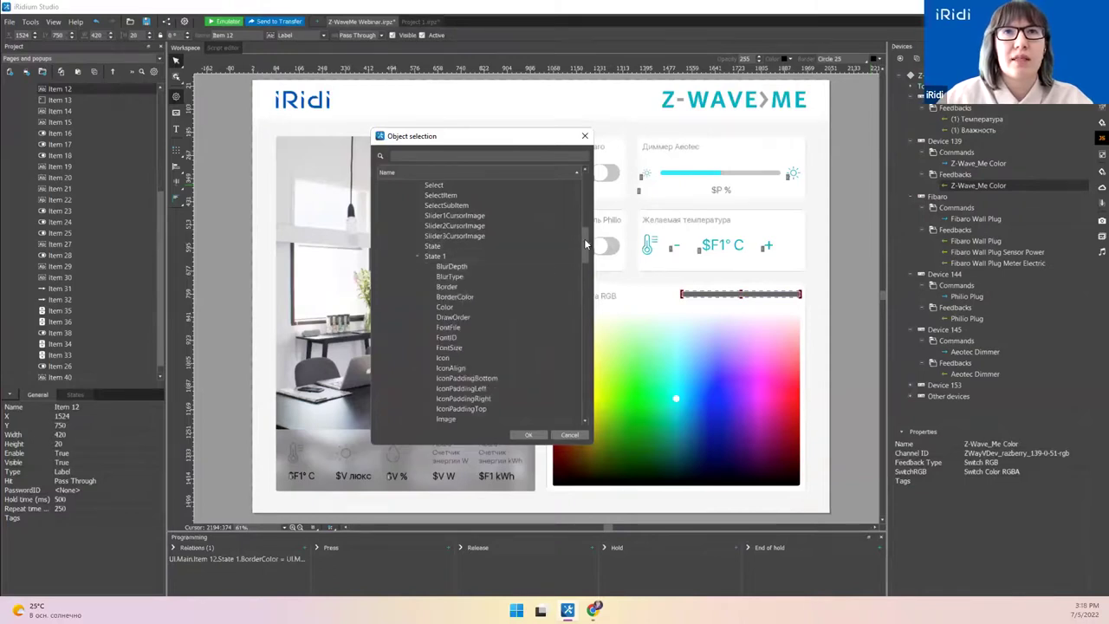
scroll(583, 249, down, 2)
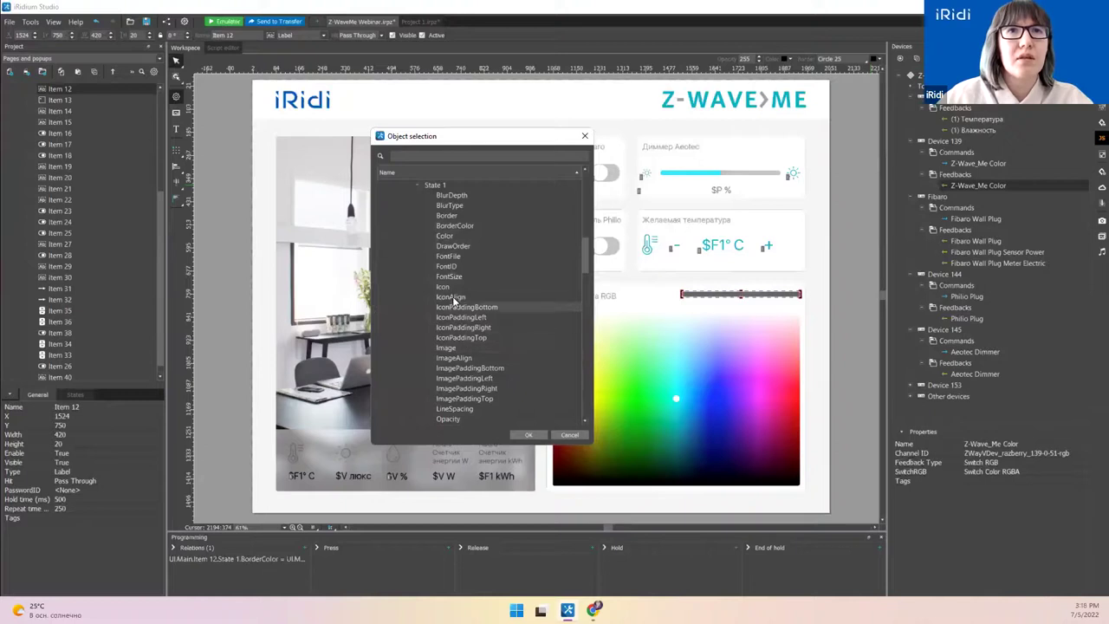
click(456, 246)
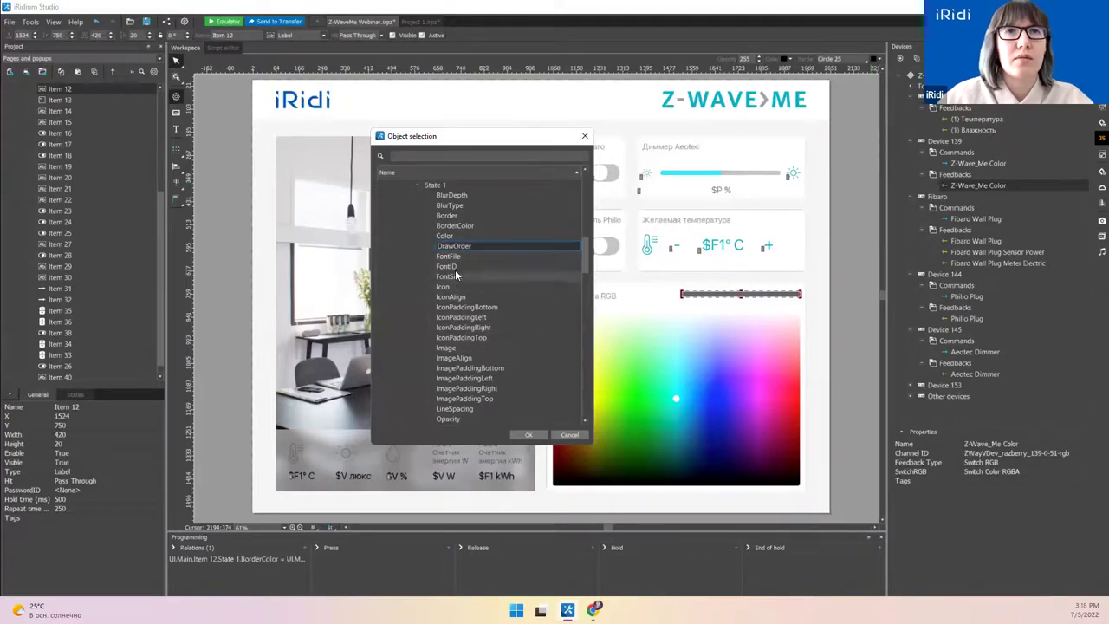
click(455, 240)
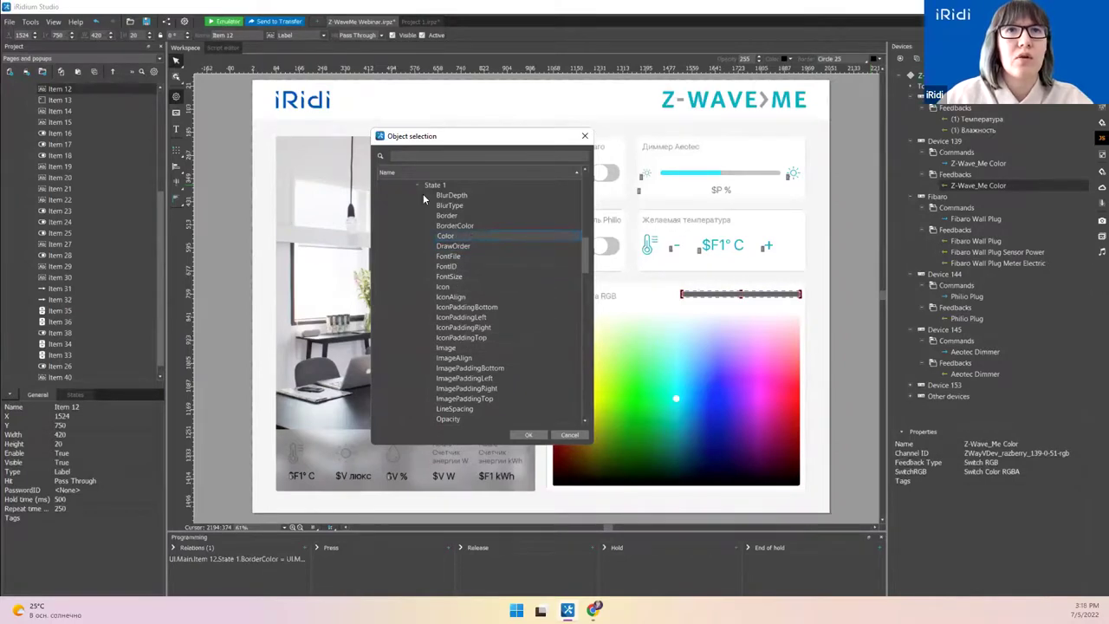
click(530, 435)
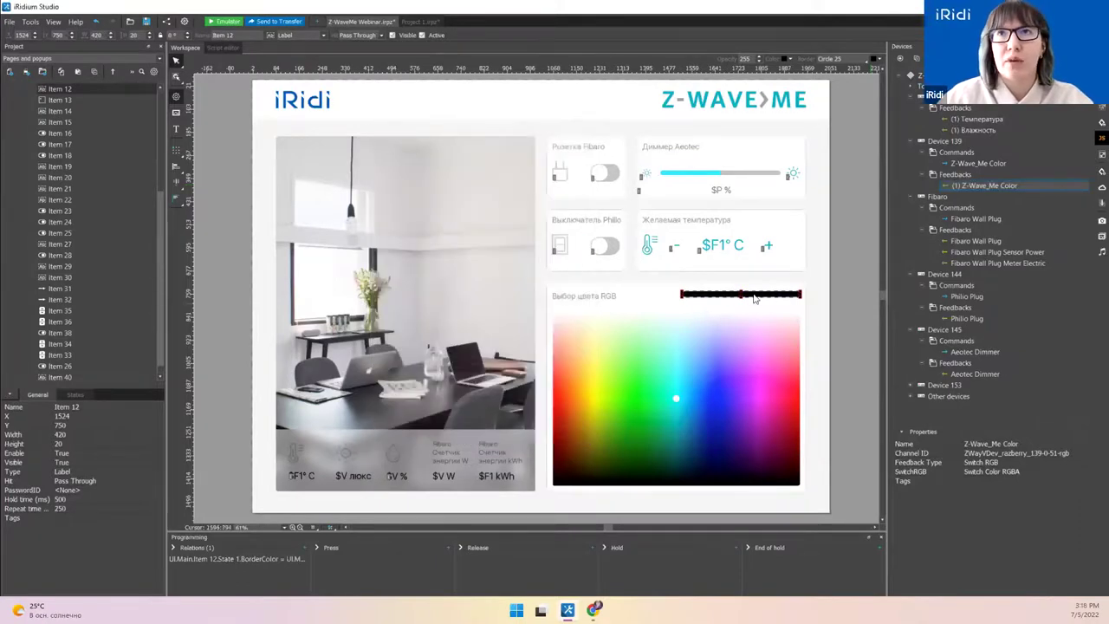
Step: Drag Device 139's Z-Wave_Me Color command onto the RGB picker (Item 13) to open Item programming
click(704, 393)
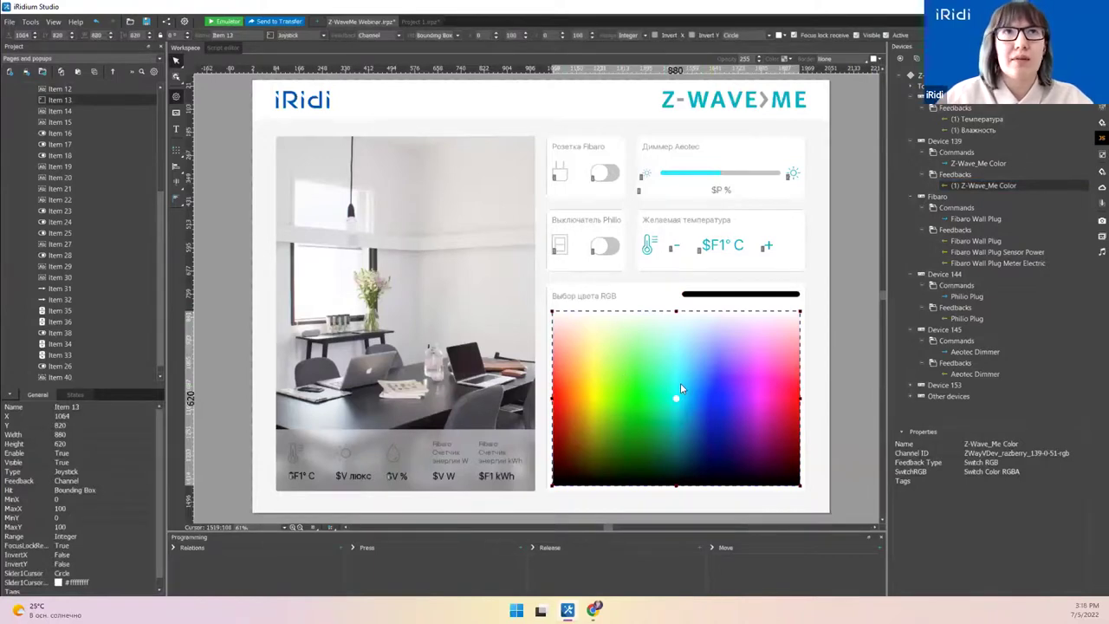
click(987, 164)
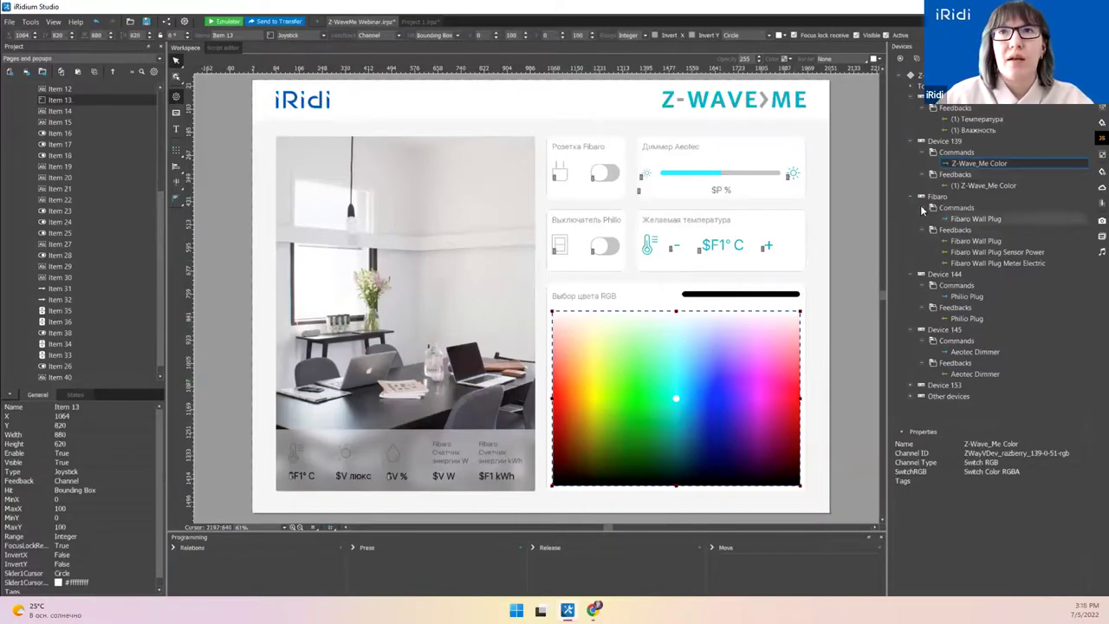
drag(979, 162, 649, 384)
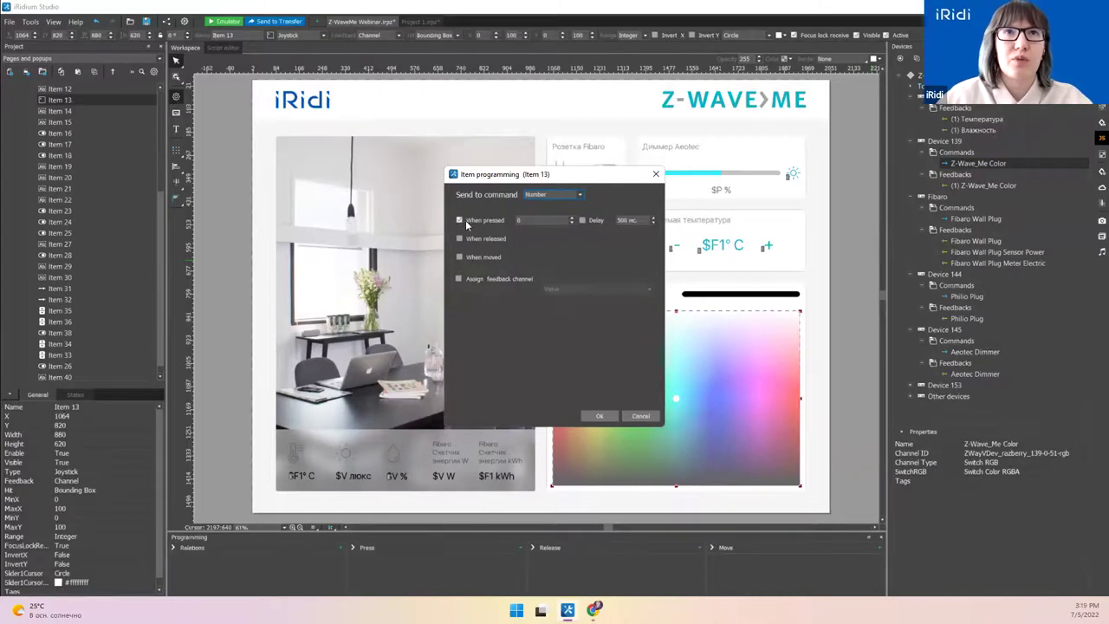
Step: Set the picker's press command to send Value from object Item 13.PickColor and save
click(581, 196)
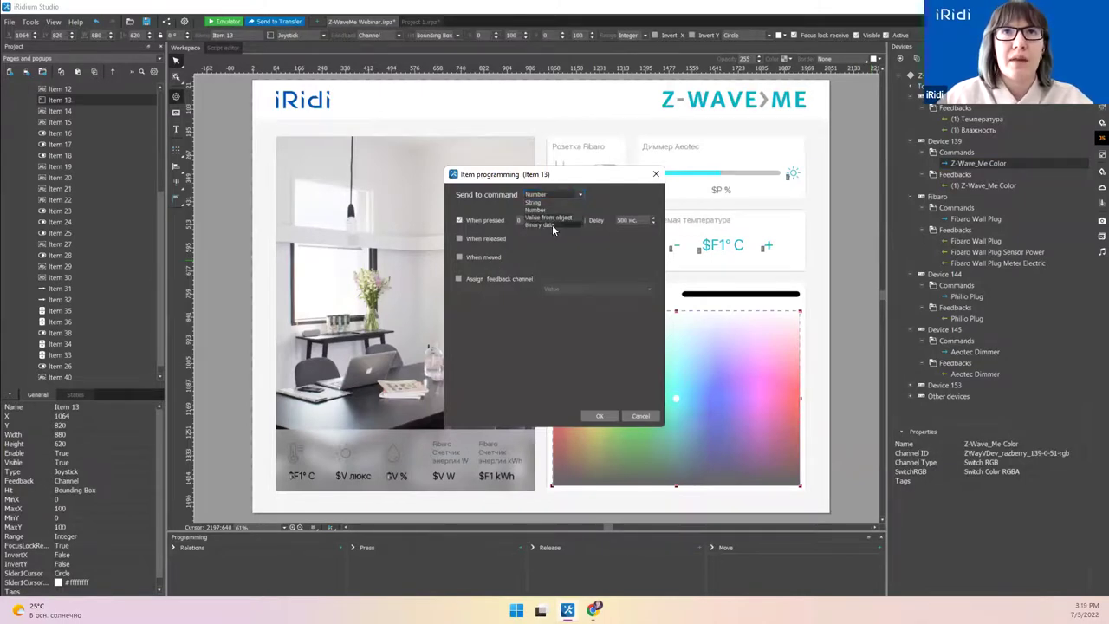
click(552, 220)
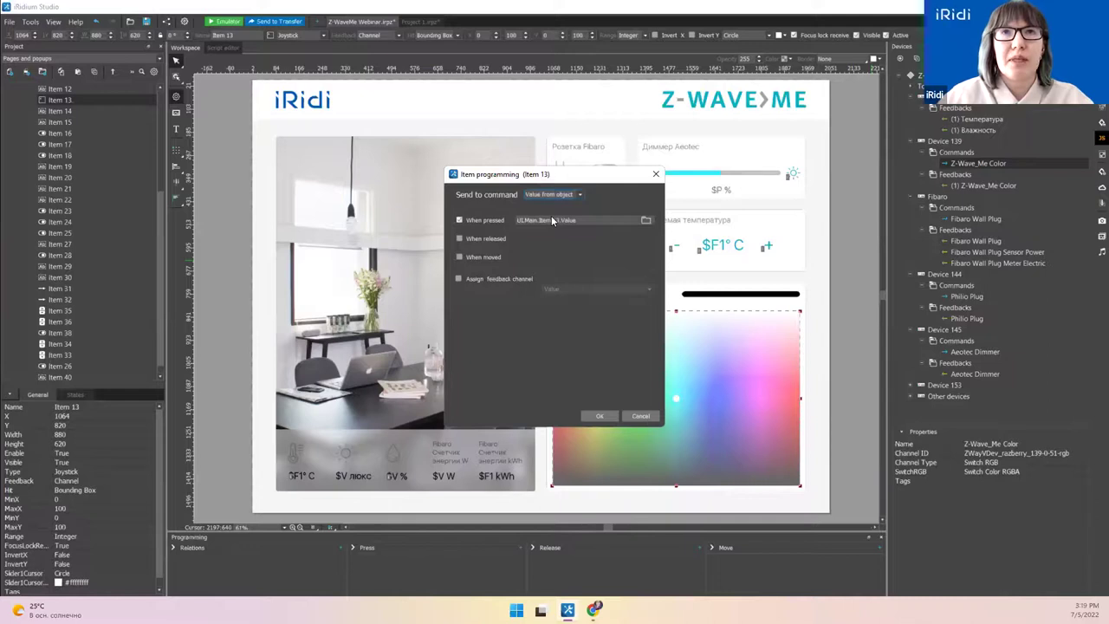
click(646, 219)
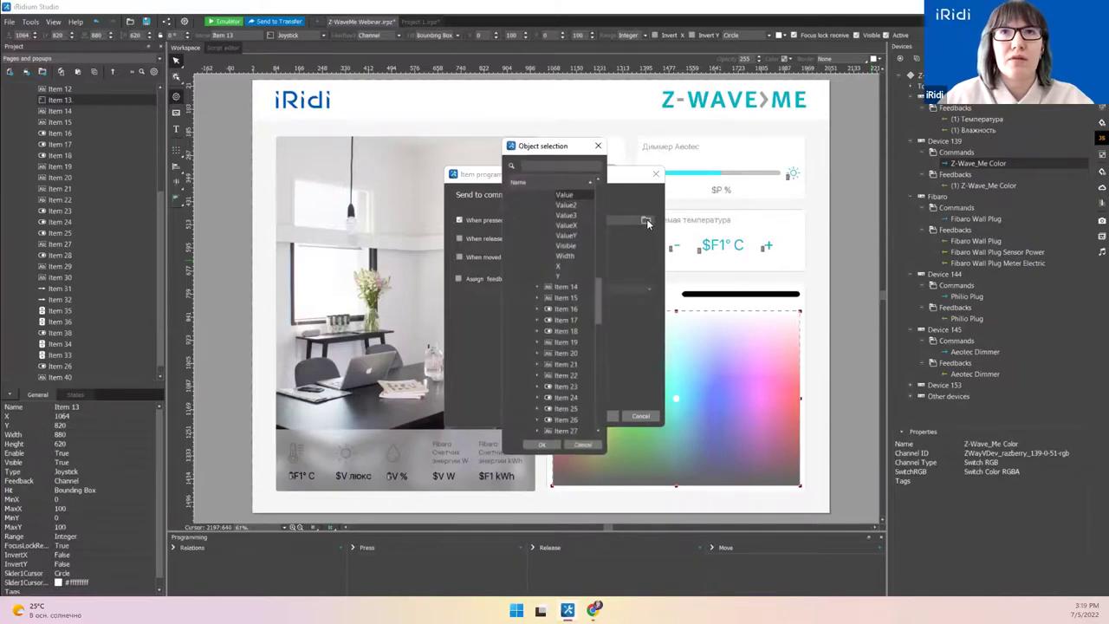
drag(606, 230, 685, 232)
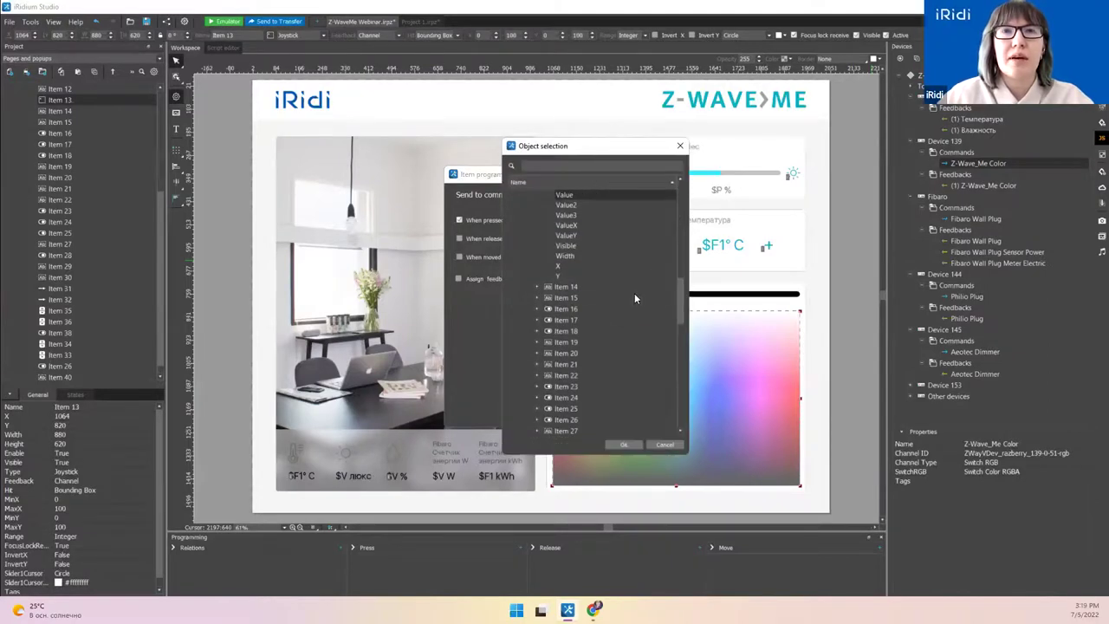
drag(681, 303, 680, 268)
scroll(681, 274, up, 1)
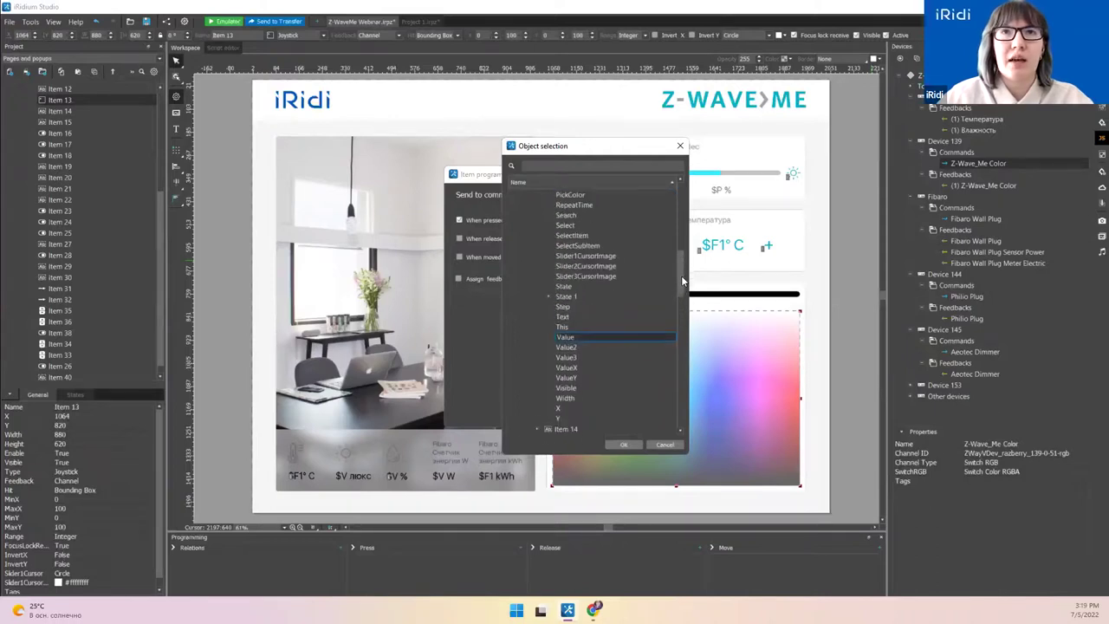
click(606, 195)
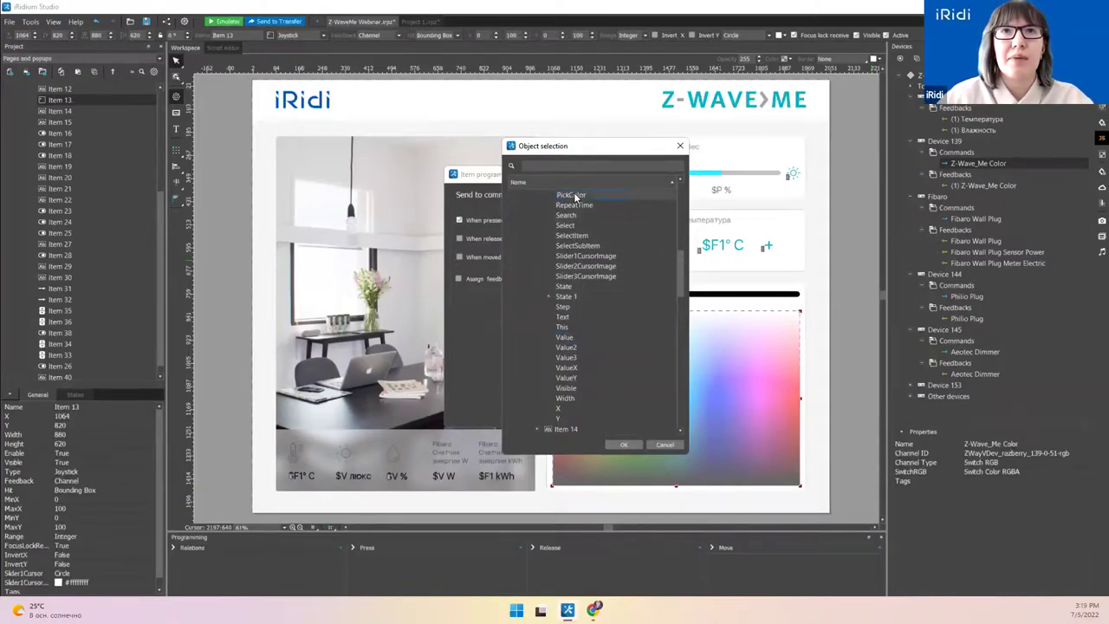
click(622, 444)
click(598, 418)
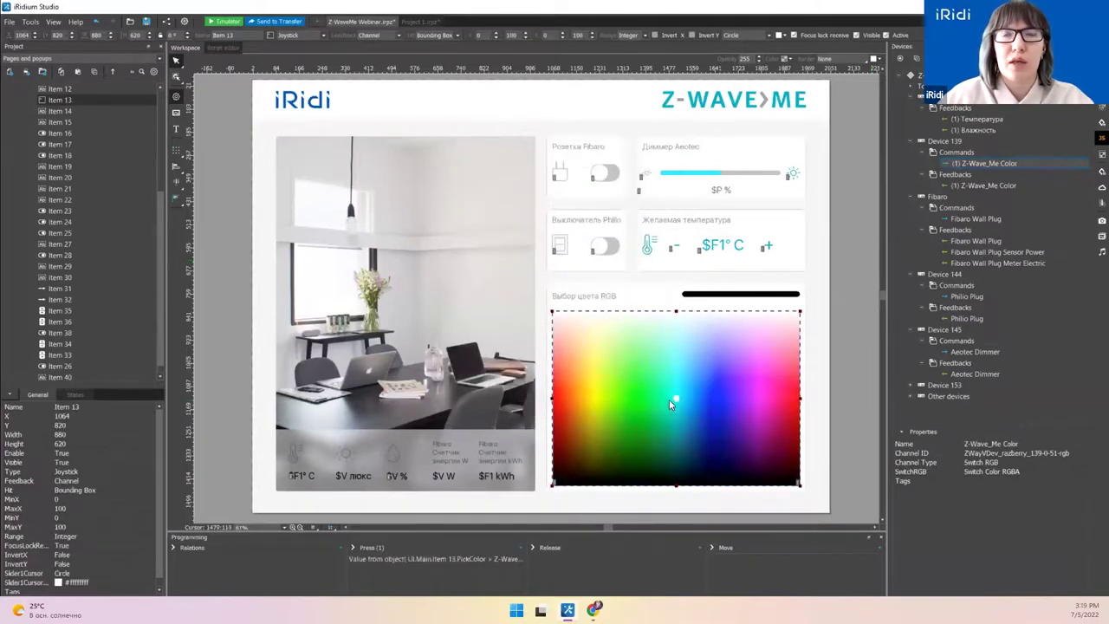
Step: Collapse Device 139 and drag the Fibaro Wall Plug command onto the socket toggle
click(910, 140)
click(974, 174)
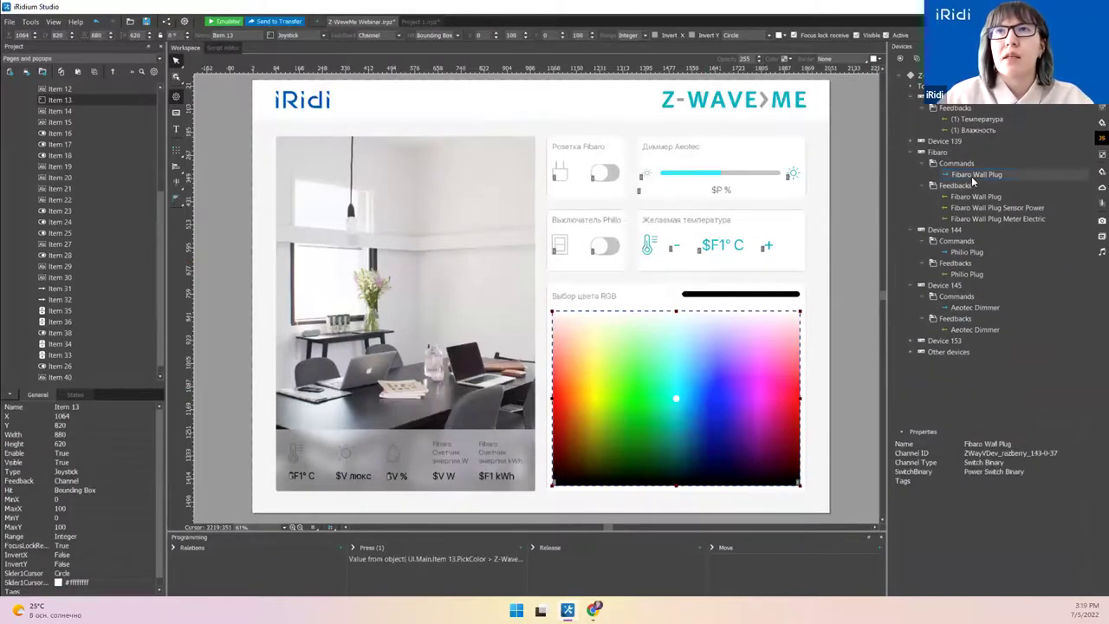
drag(982, 173, 606, 176)
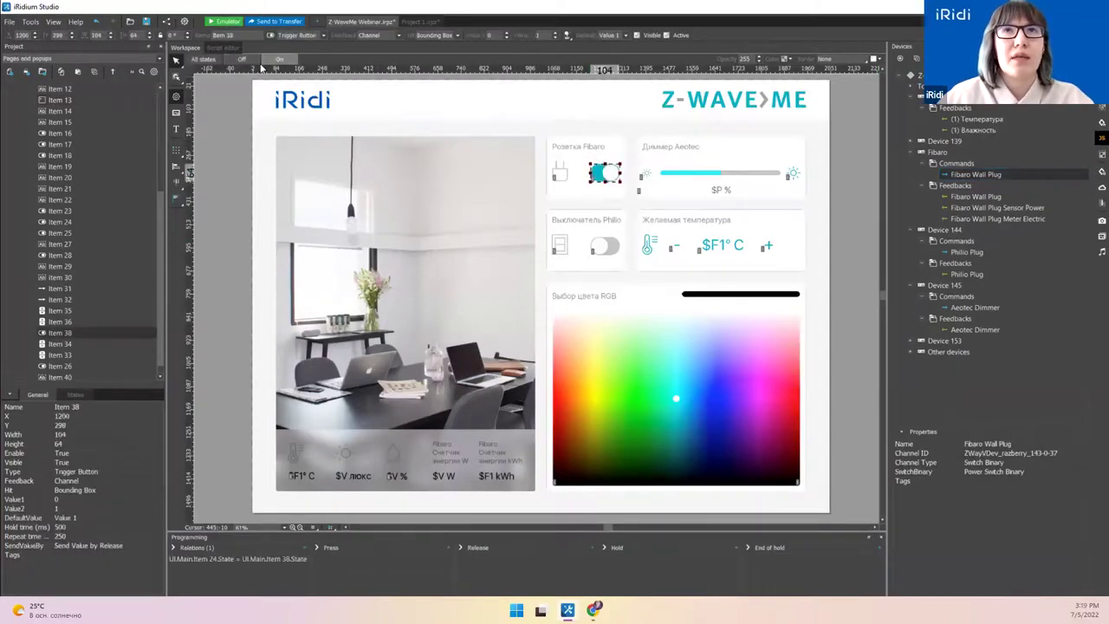
Step: Attach Fibaro Wall Plug to the socket toggle, sending on release with an assigned feedback channel
click(246, 60)
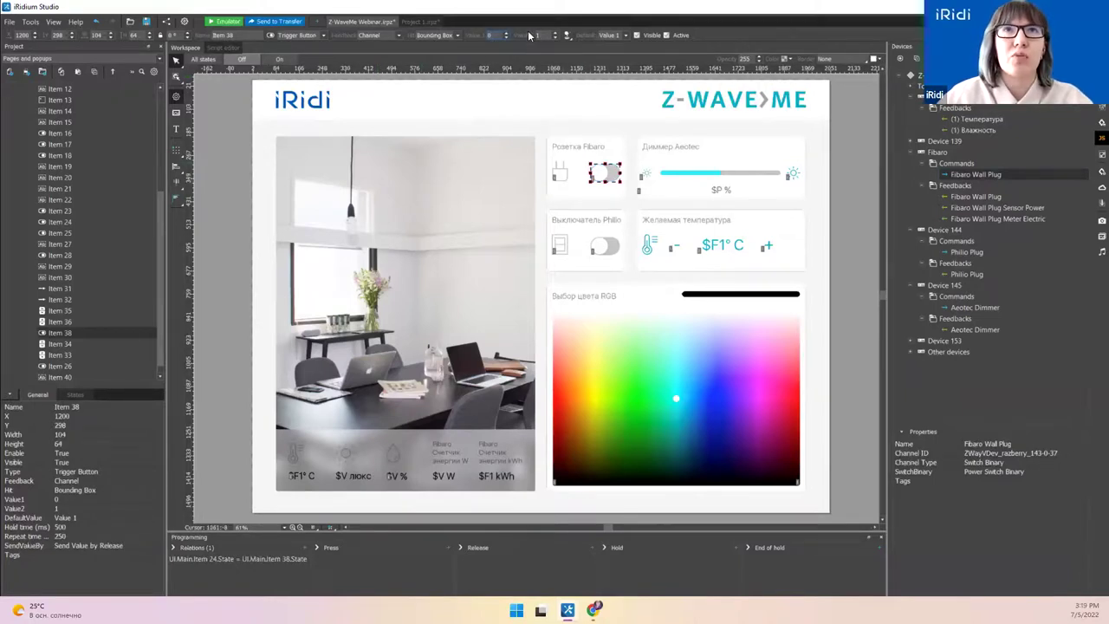
drag(981, 171, 606, 174)
click(490, 217)
click(486, 234)
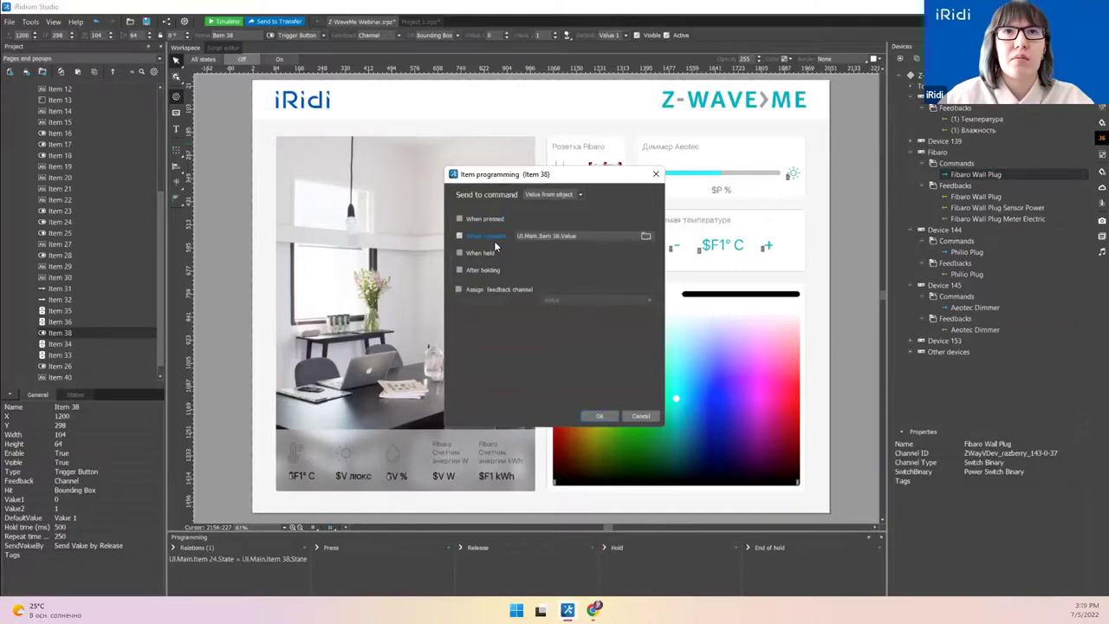
click(472, 290)
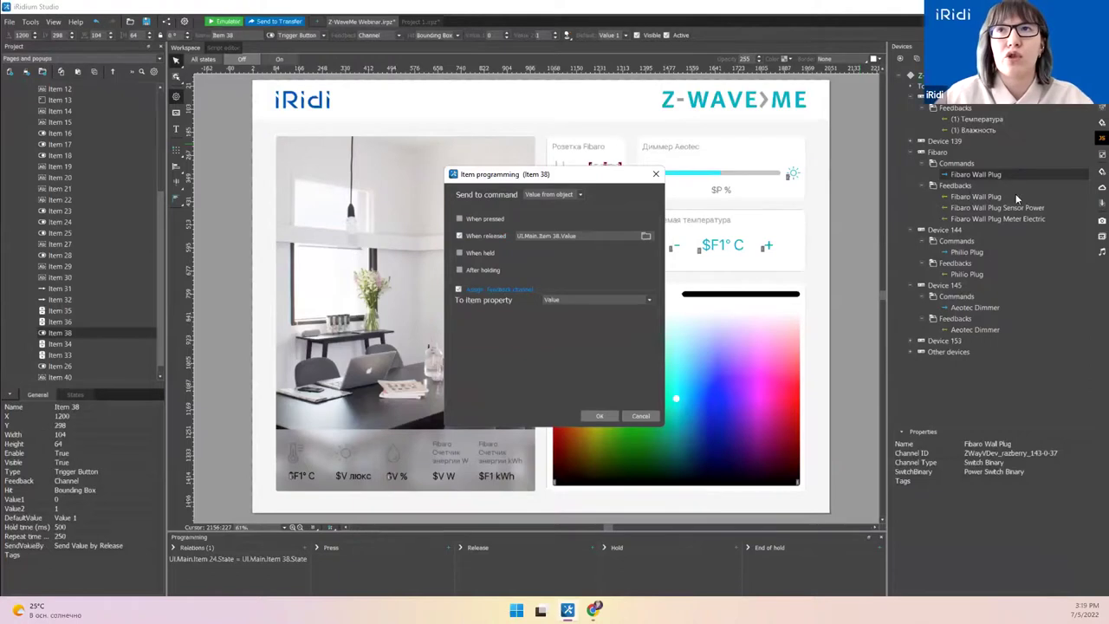
click(597, 417)
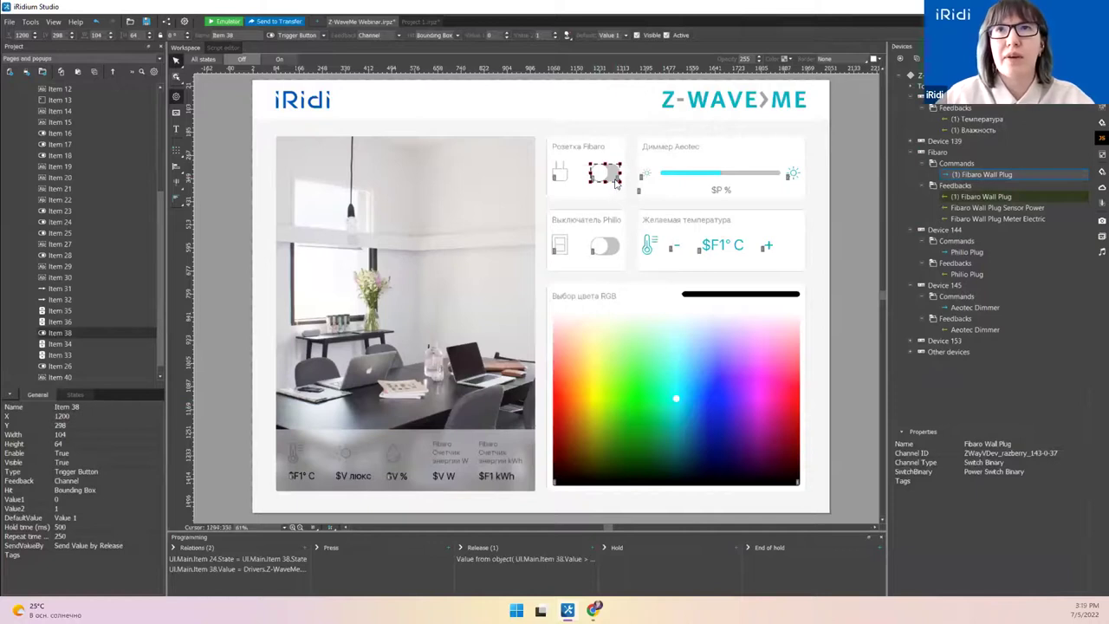
Step: Review the toggle's new release command and feedback relation without changing them
click(508, 561)
double_click(508, 560)
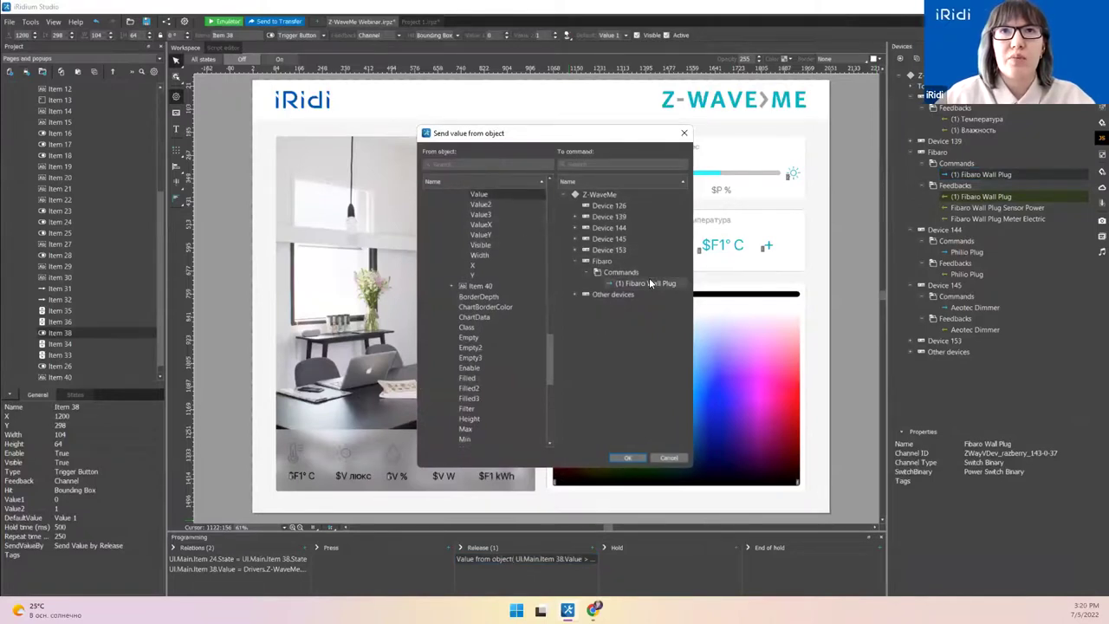
click(669, 458)
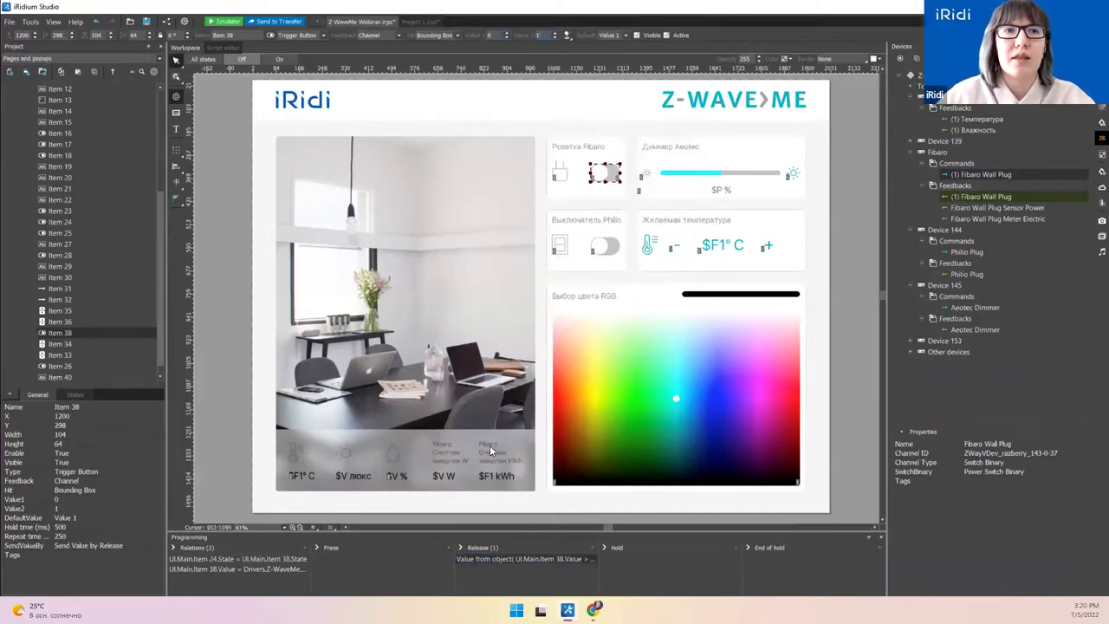
double_click(263, 570)
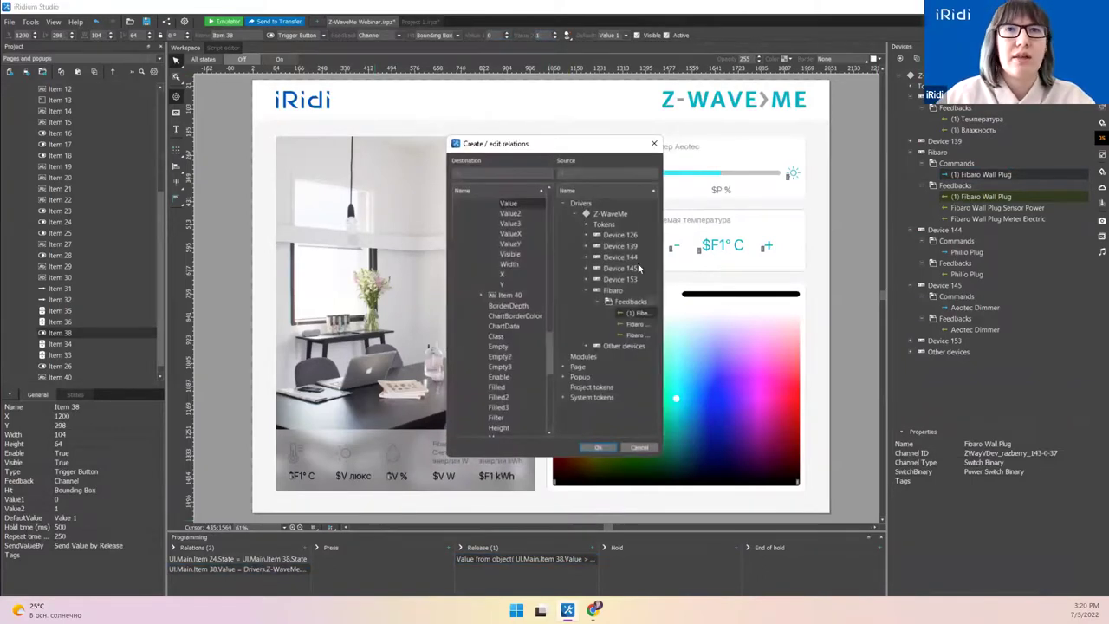
click(639, 447)
Step: Bind Sensor Power to the $V W readout and Meter Electric to the $F1 kWh readout
click(990, 210)
drag(992, 210, 449, 482)
click(449, 482)
drag(988, 218, 482, 475)
click(490, 482)
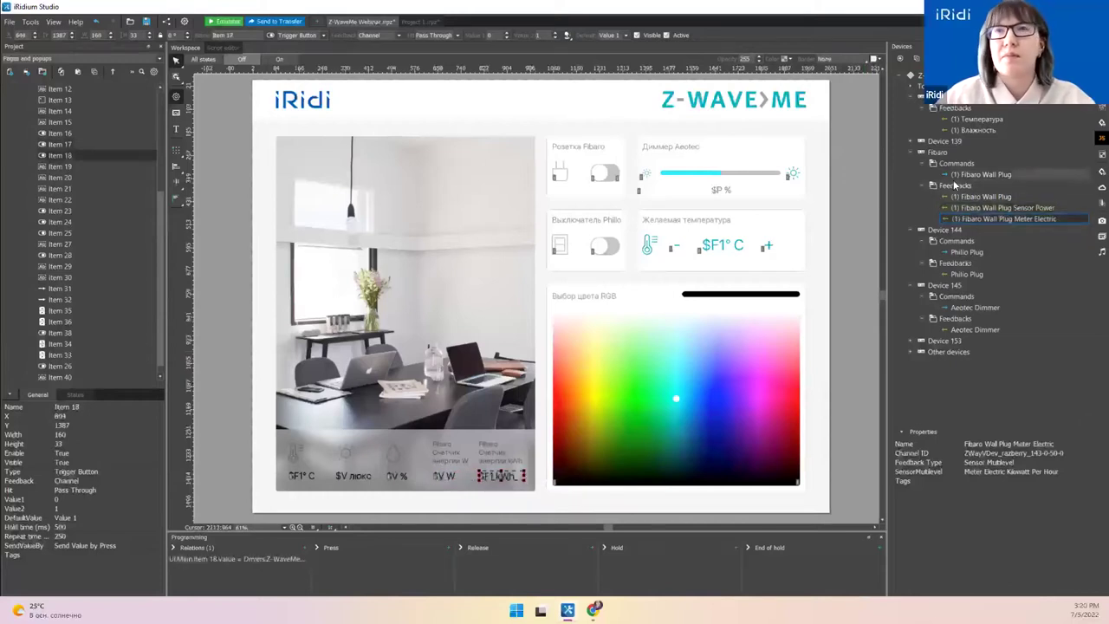
Step: Bind Device 144's Philio Plug command to the Philio toggle, keeping release sending and feedback
click(969, 252)
drag(971, 252, 607, 252)
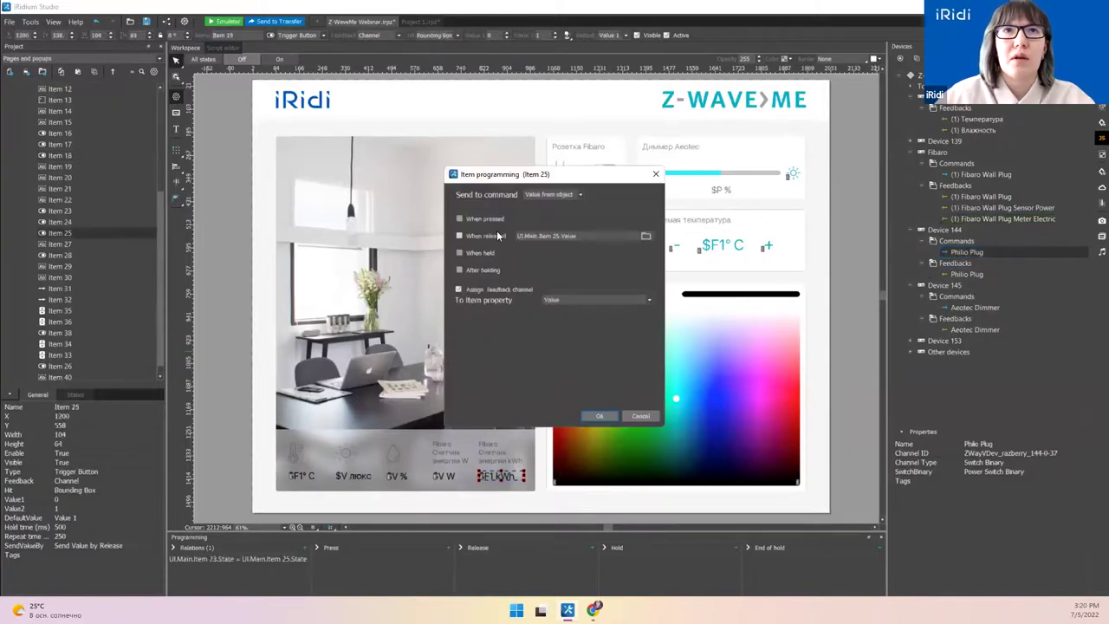
drag(523, 179, 400, 180)
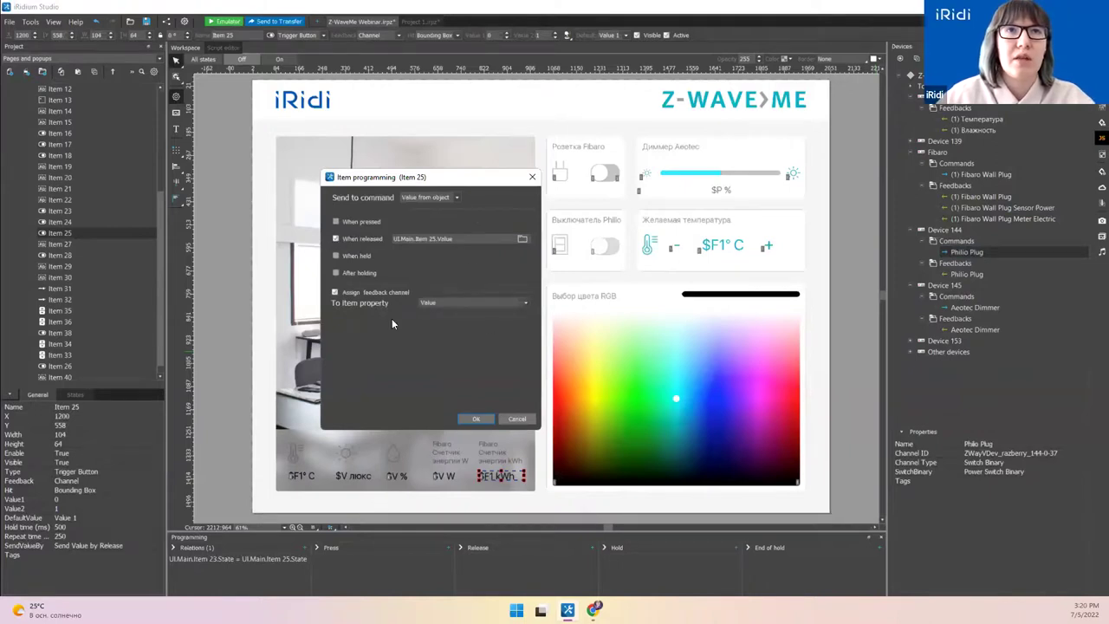
click(474, 419)
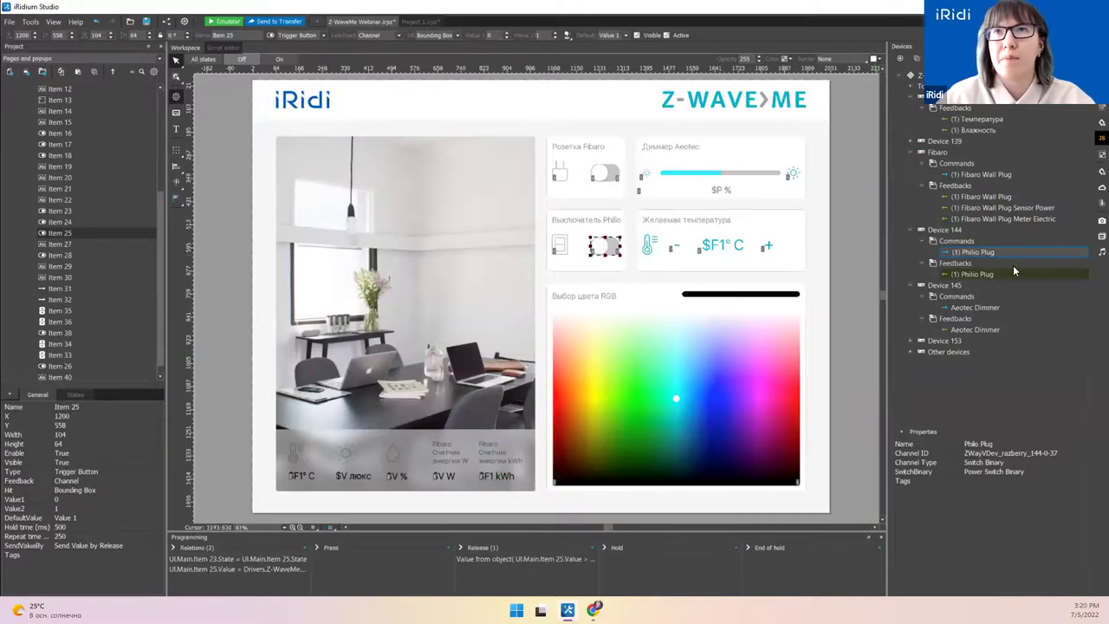
click(911, 231)
click(971, 264)
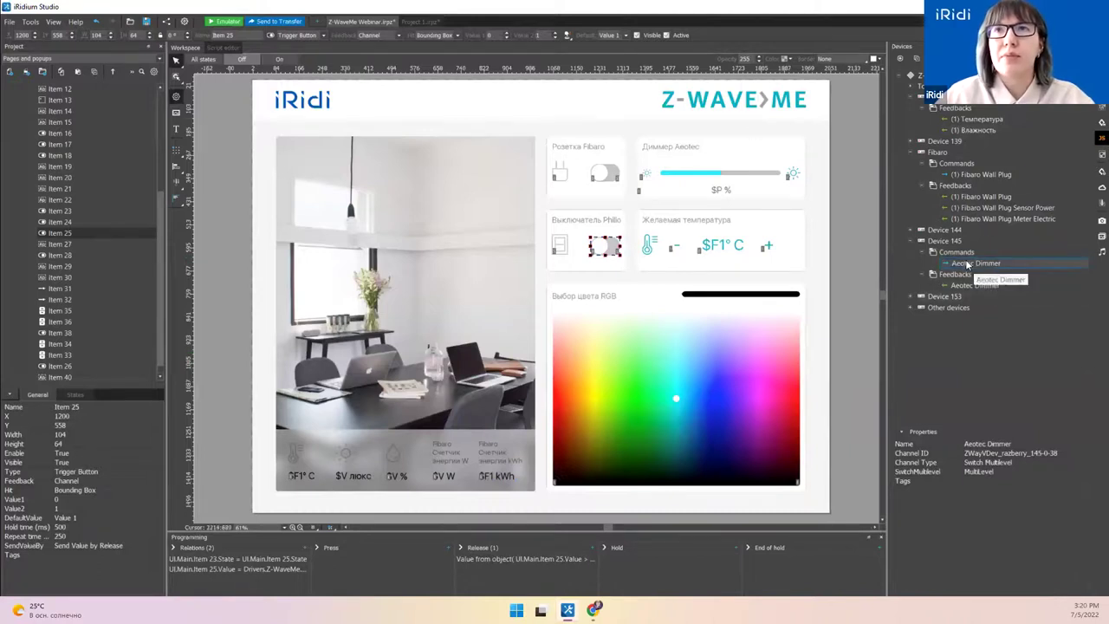
Step: Select the dimmer controls and drop the Aeotec Dimmer feedback onto the plus button
click(696, 178)
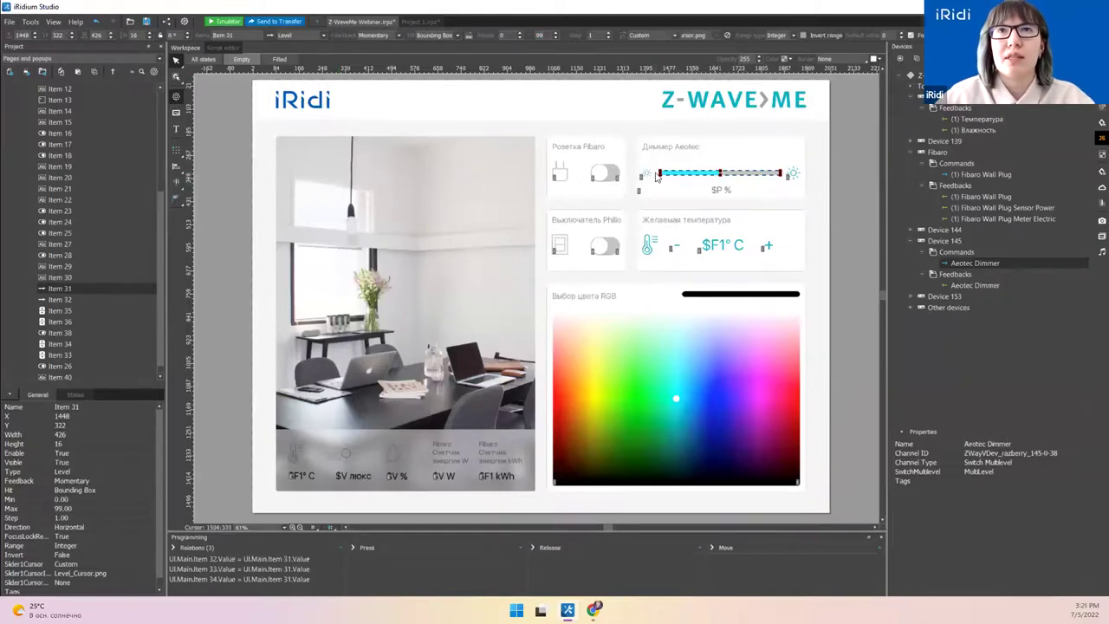
click(647, 176)
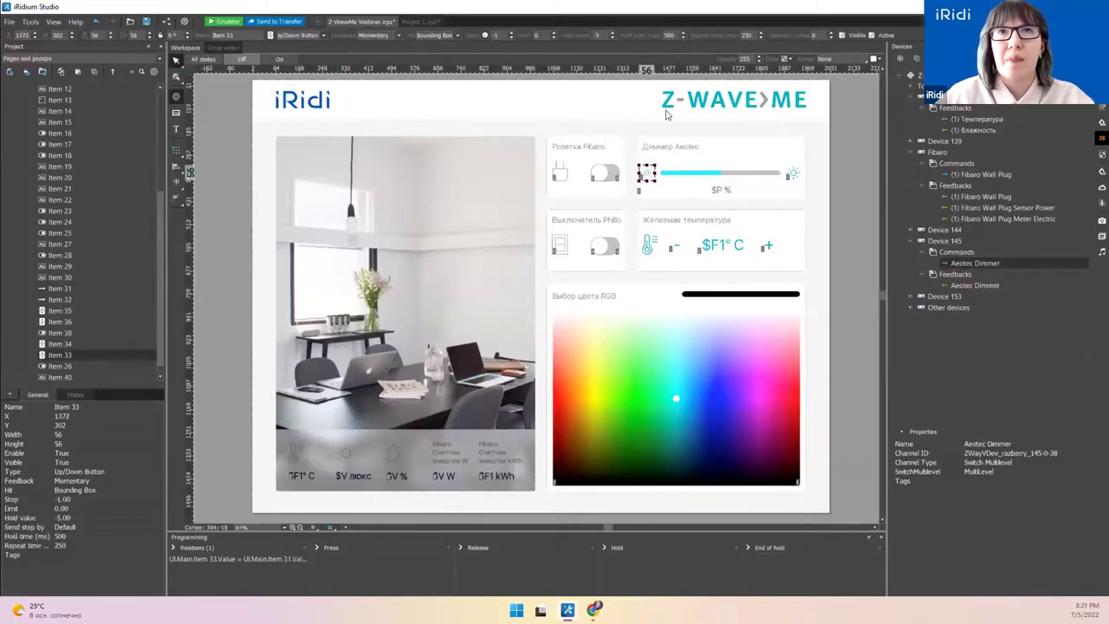
click(794, 175)
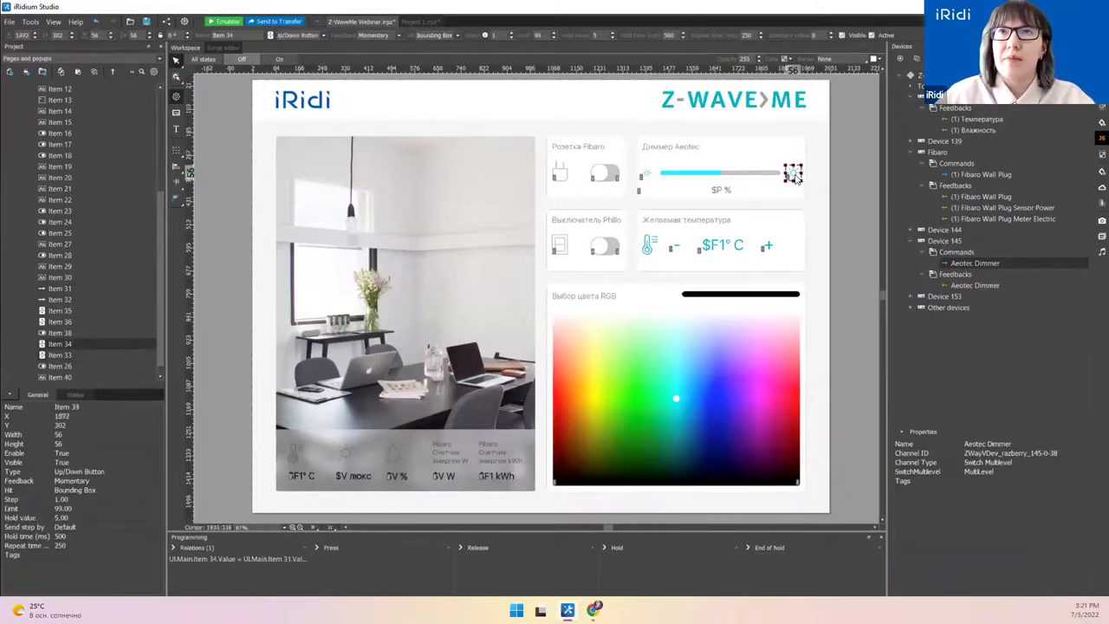
click(975, 286)
drag(982, 283, 806, 185)
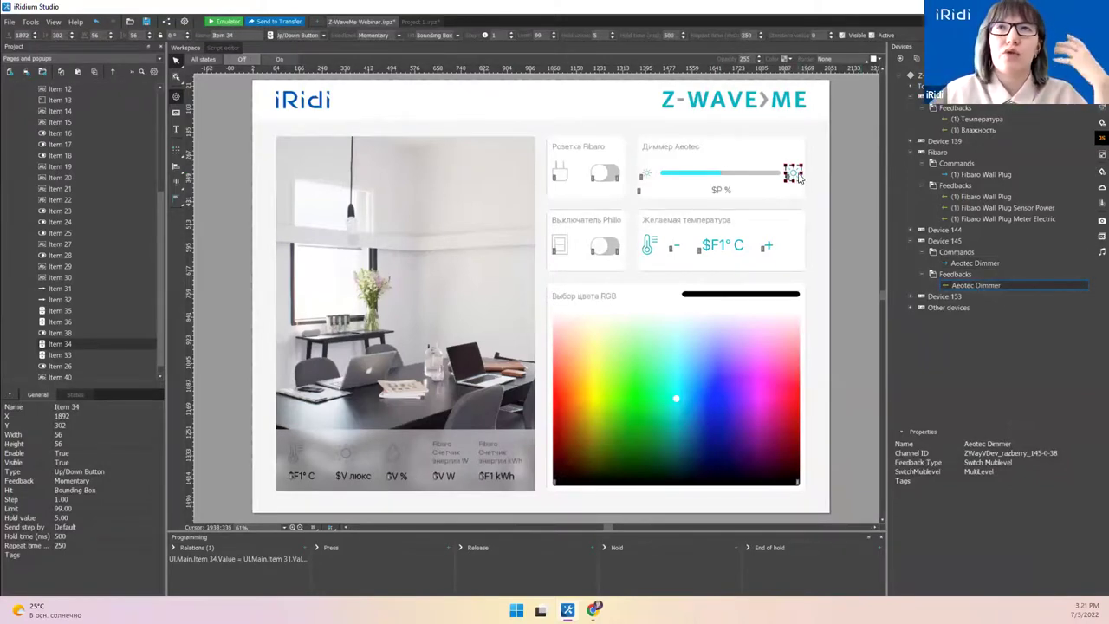
click(649, 178)
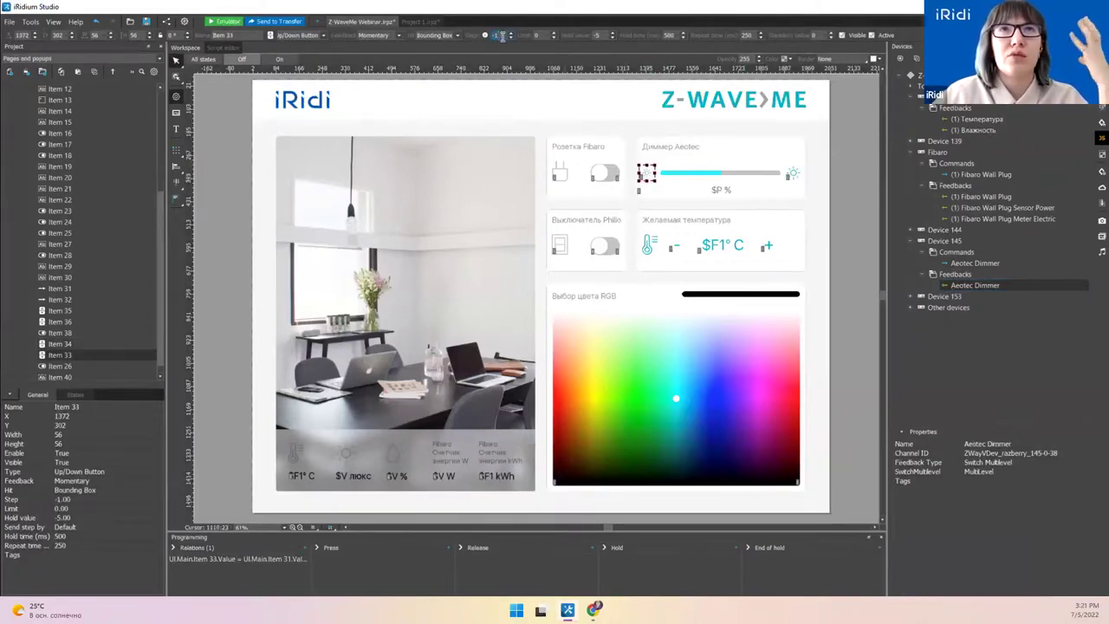
drag(497, 36, 502, 34)
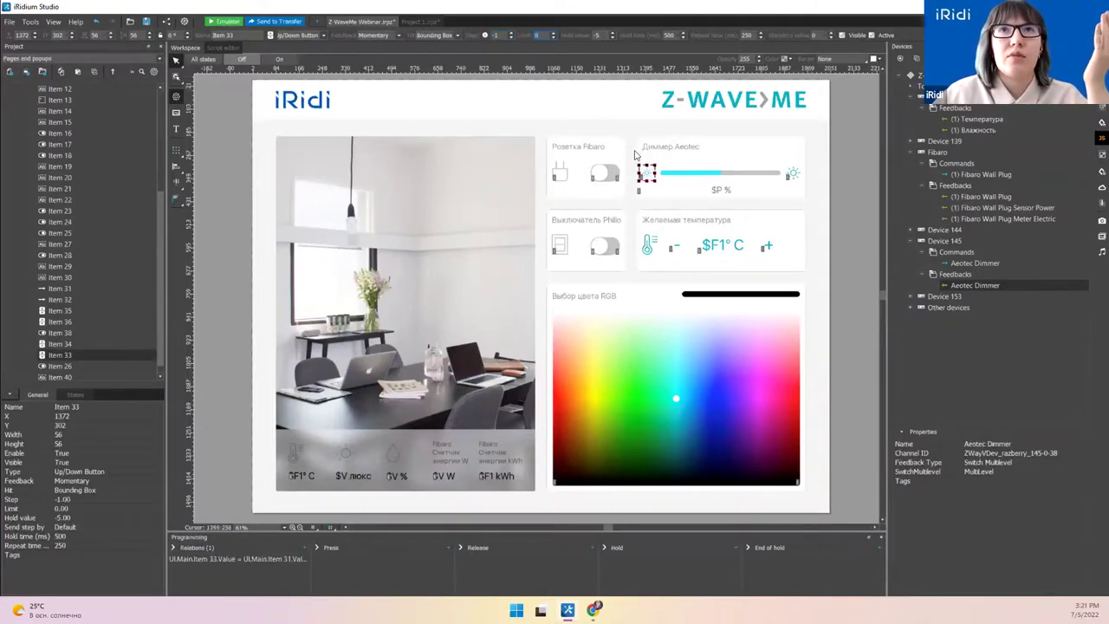
Step: Attach the Aeotec Dimmer command to the minus button (Item 33), sending on release and while held
click(793, 175)
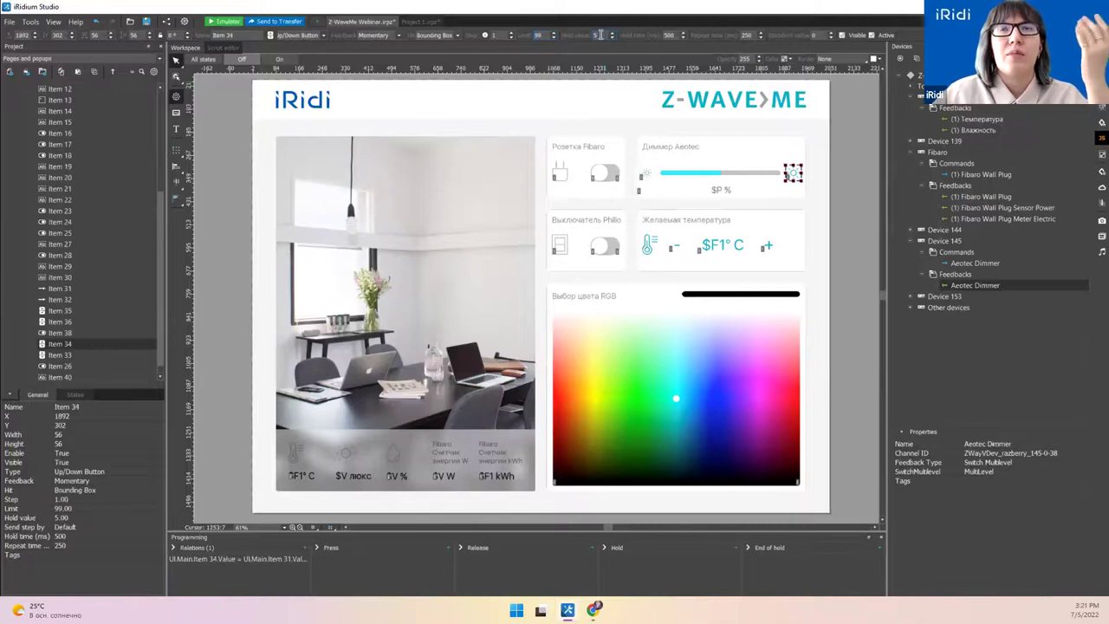
click(646, 173)
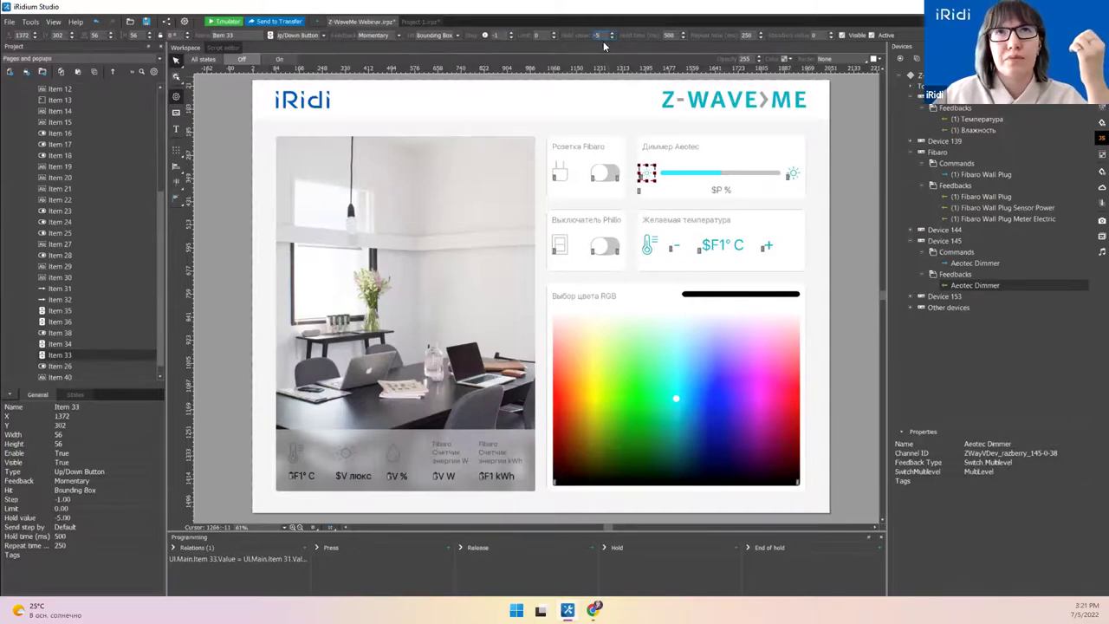
click(794, 176)
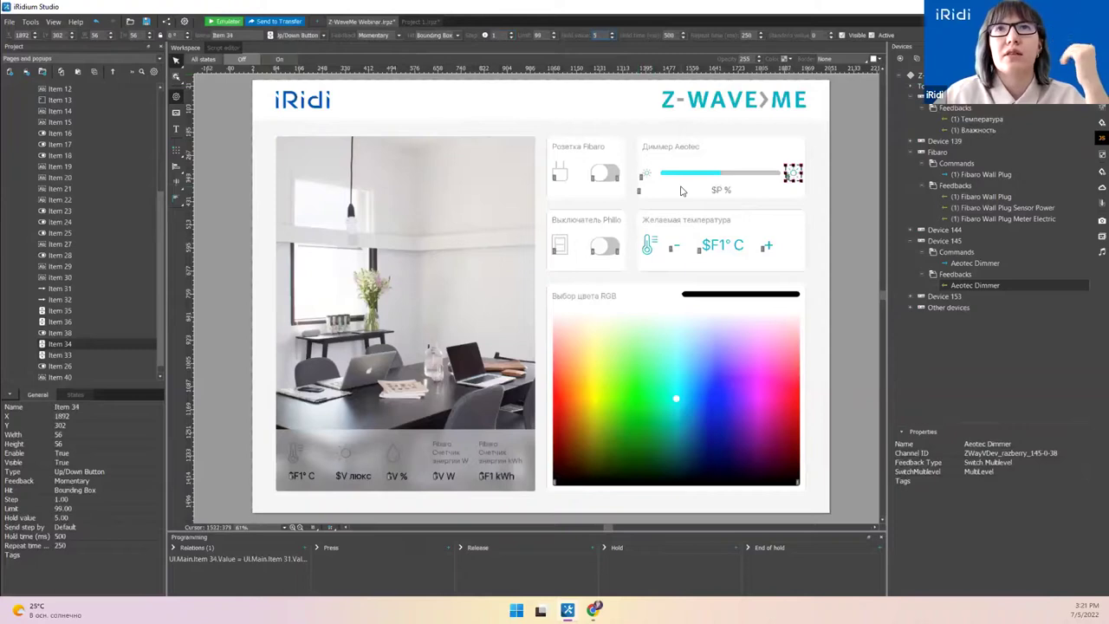
click(972, 265)
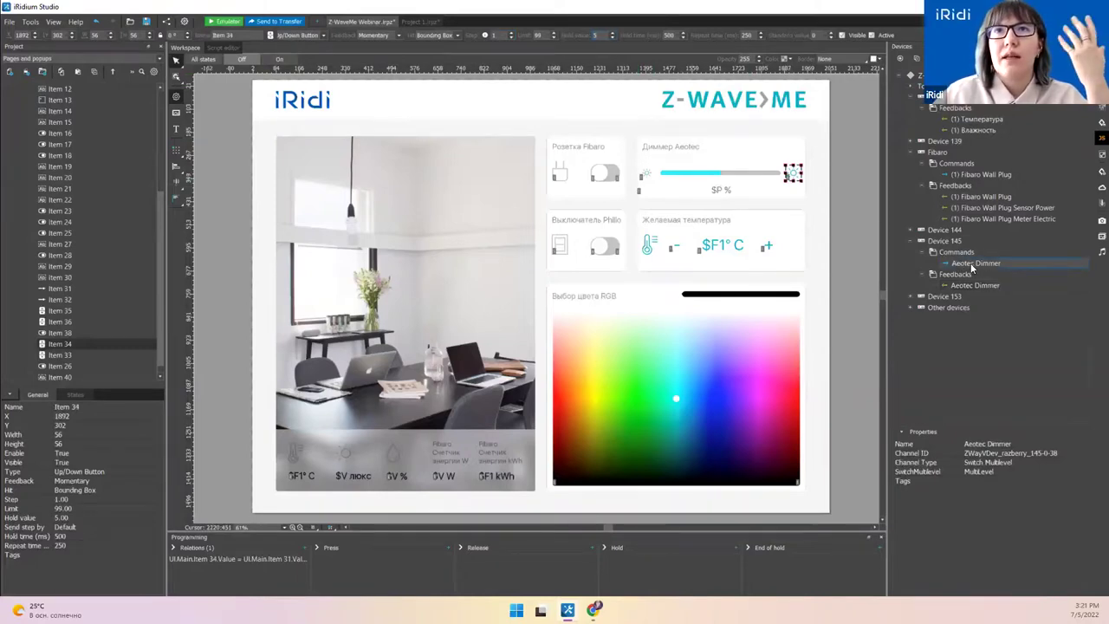
drag(971, 269, 650, 176)
click(470, 252)
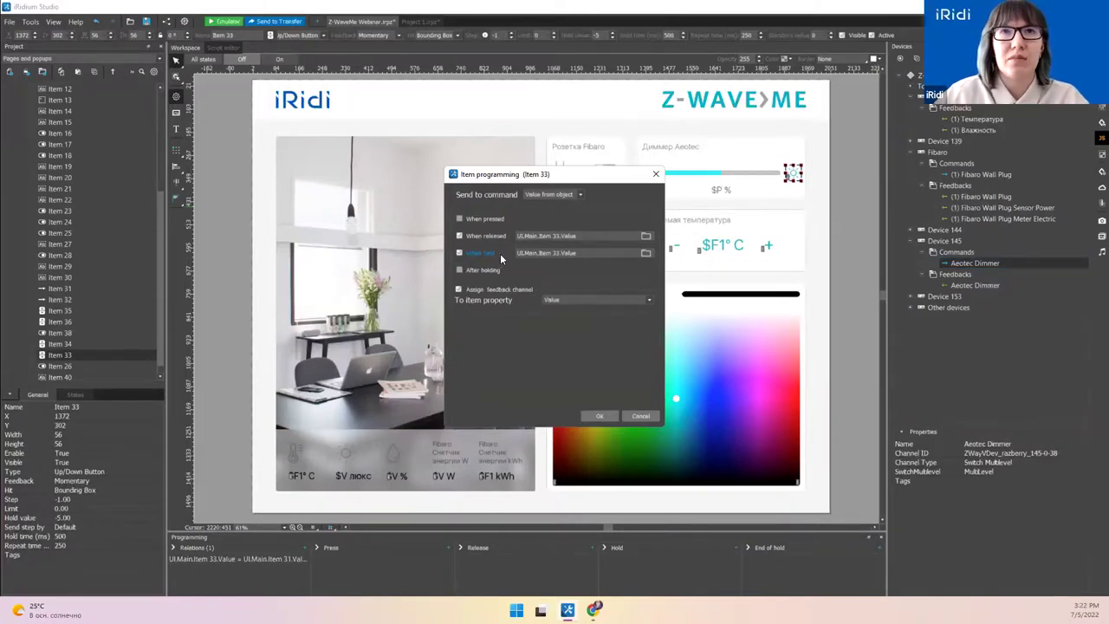
Step: Bind the plus button and slider to the Aeotec Dimmer command, and show its feedback as the dimmer display's Value
click(595, 417)
drag(980, 285, 793, 175)
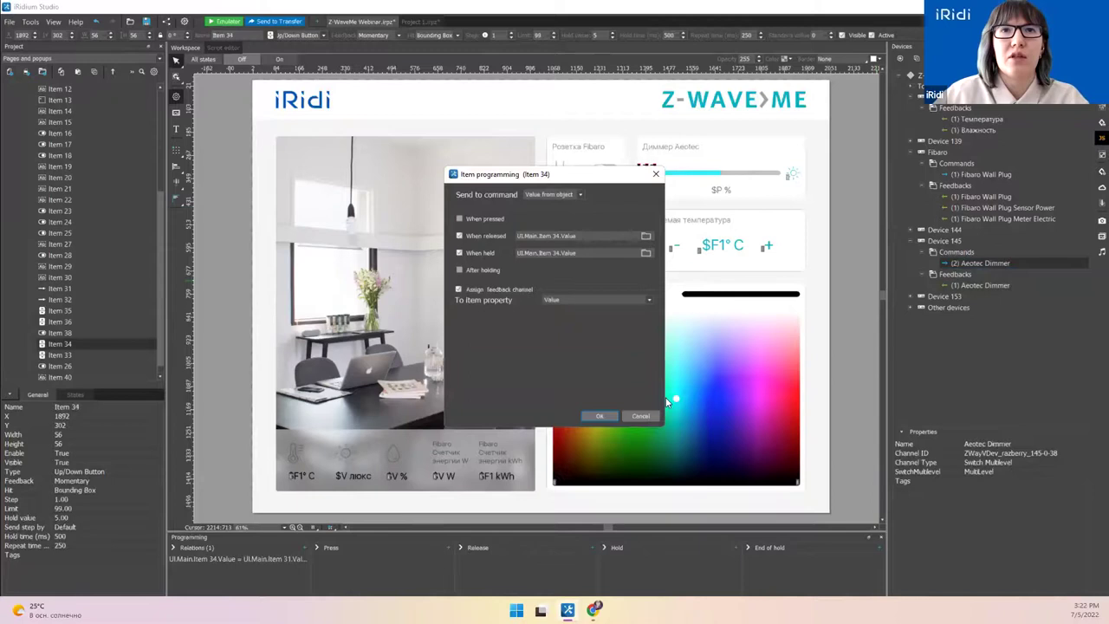
click(599, 416)
drag(957, 258, 728, 178)
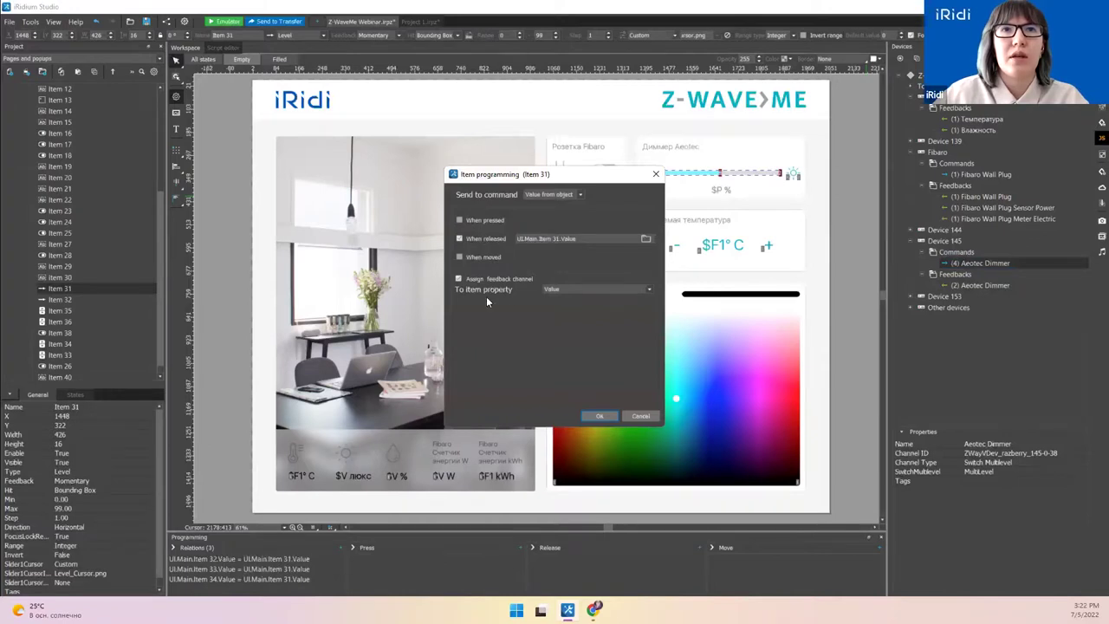
click(598, 415)
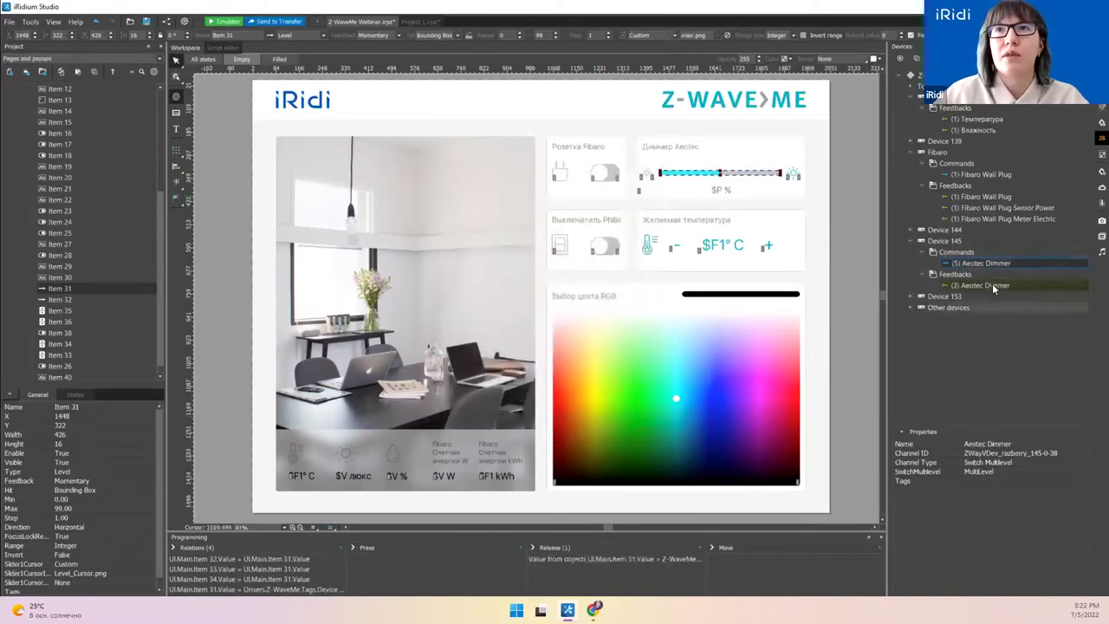
drag(977, 287, 732, 198)
click(734, 198)
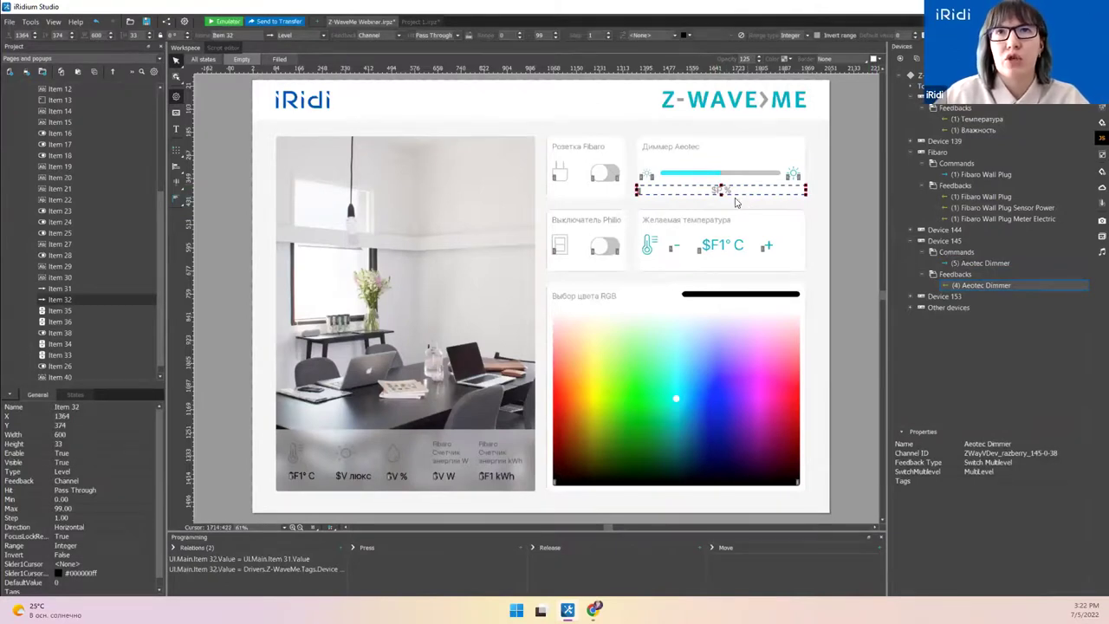
Step: Expand Device 153 and select its Thermostat Heat command
click(922, 296)
click(922, 319)
click(922, 308)
click(977, 319)
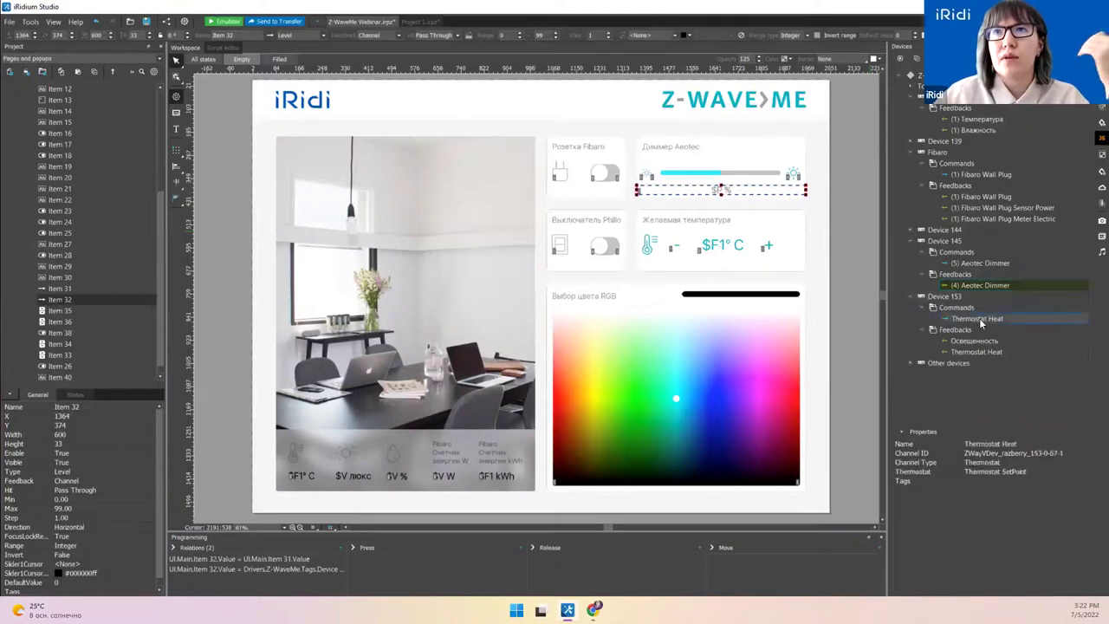
Step: Inspect the temperature readout, plus and minus buttons, then select the Thermostat Heat command
click(730, 249)
click(768, 246)
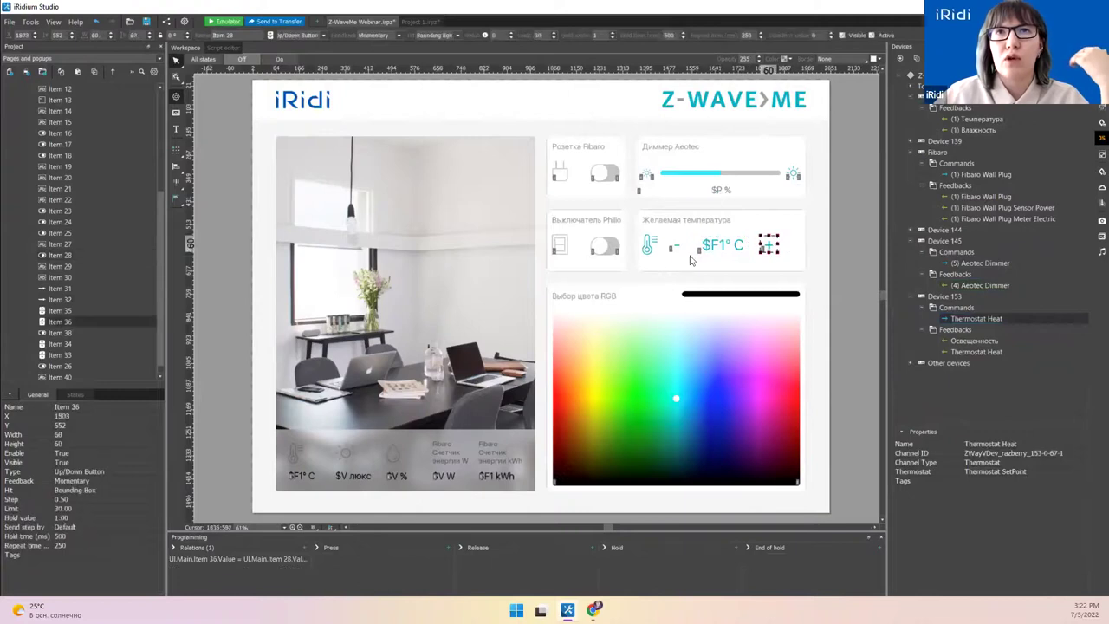
click(677, 249)
click(974, 343)
click(978, 318)
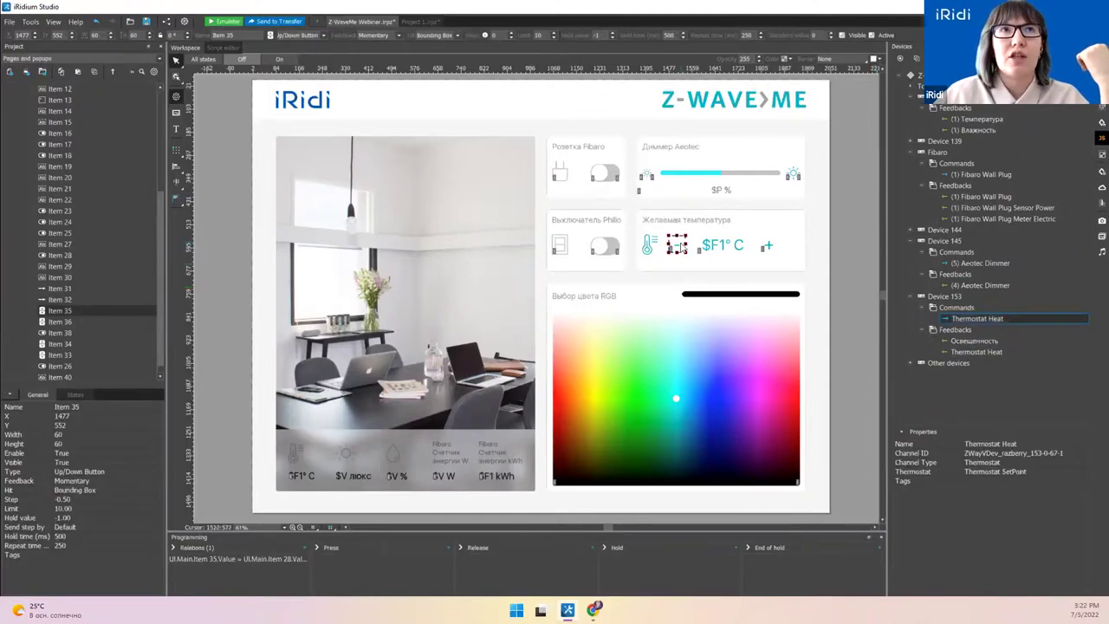
Step: Edit the minus button's Limit and Step values, and drag Thermostat Heat onto the plus button
click(769, 249)
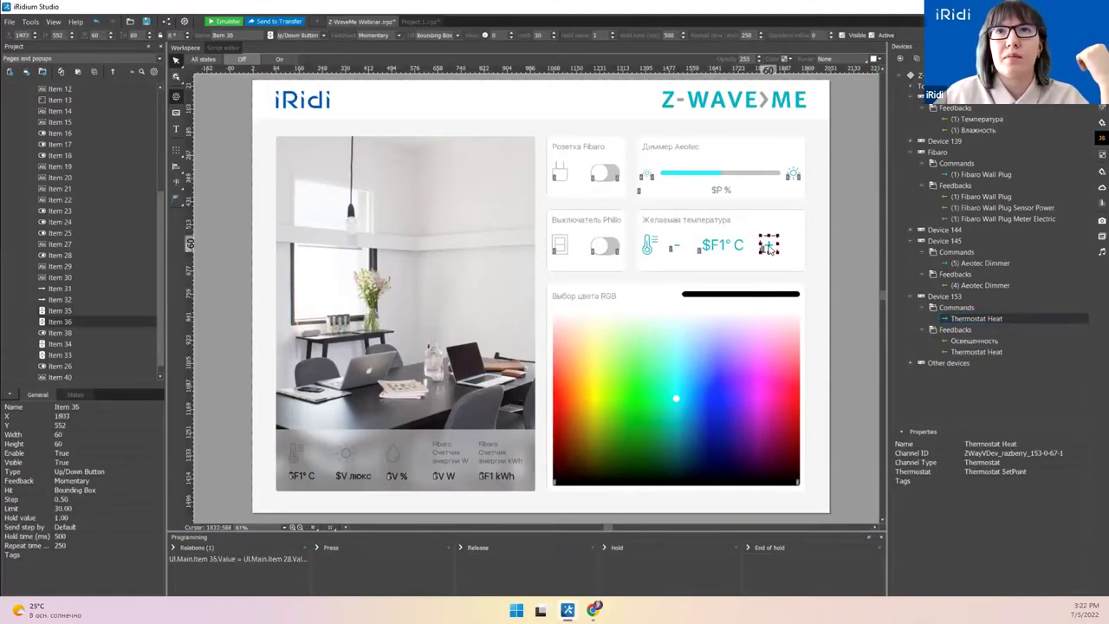
click(675, 250)
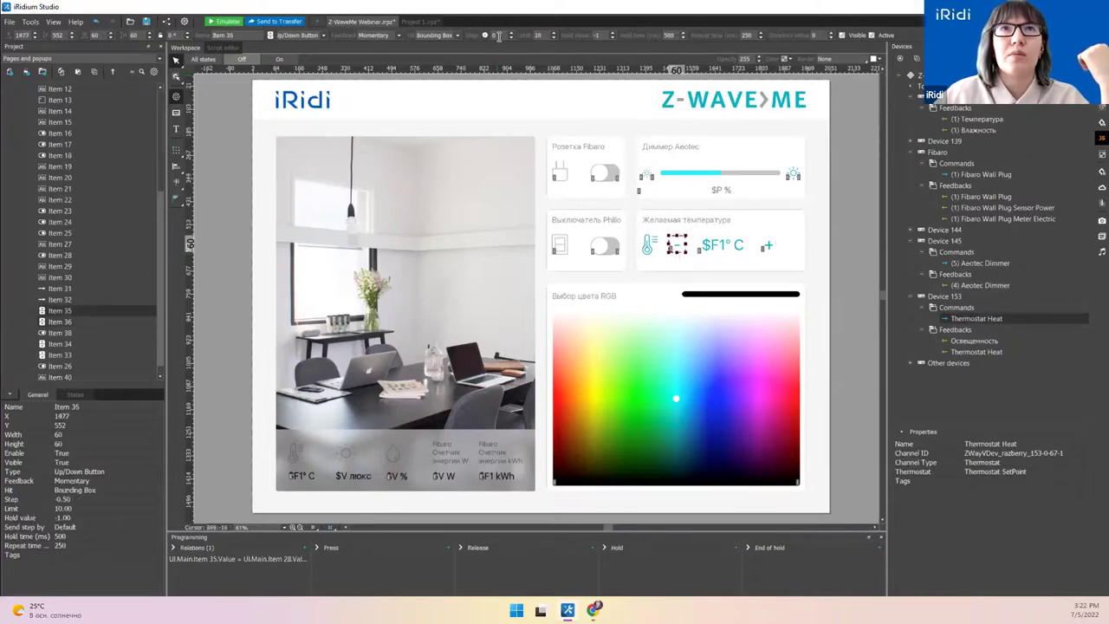
drag(546, 35, 531, 38)
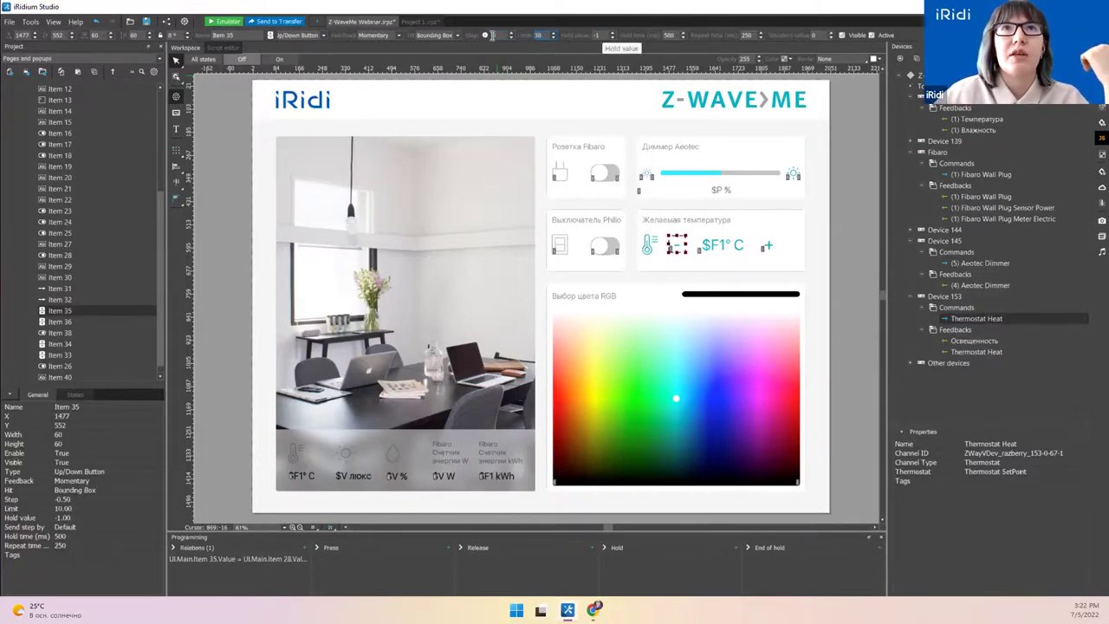
drag(499, 36, 492, 37)
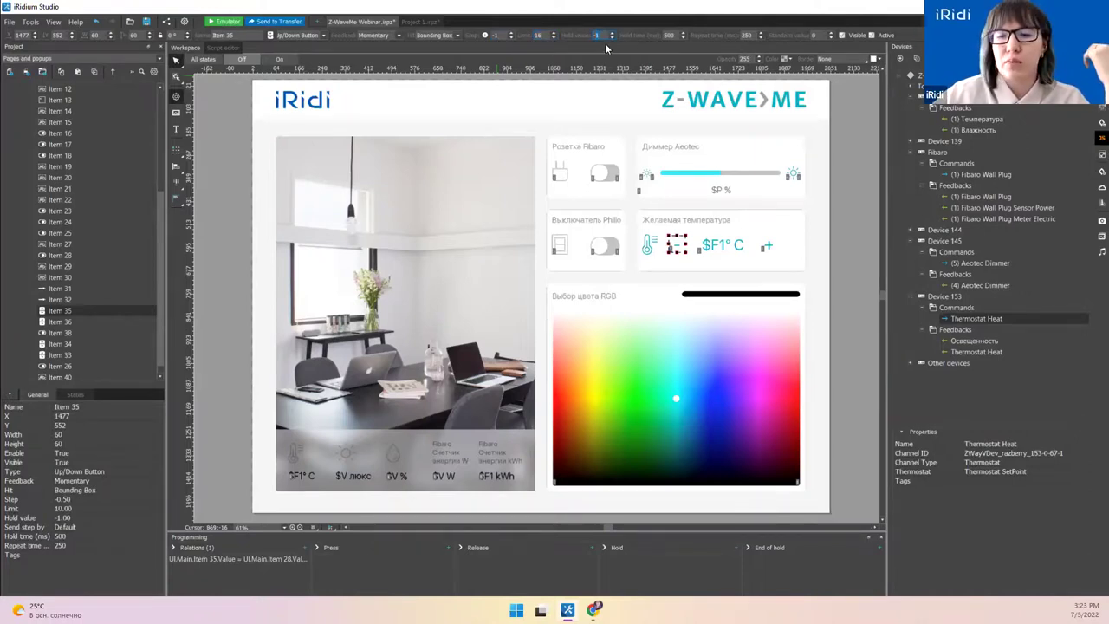
click(768, 249)
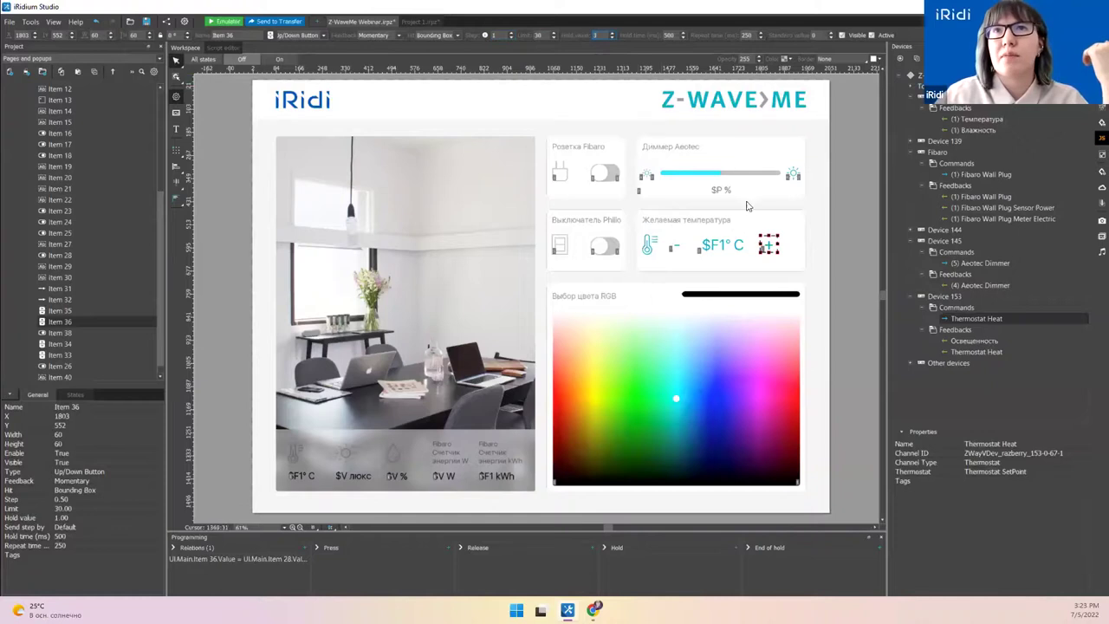
drag(955, 316, 774, 247)
Step: Bind Thermostat Heat to the plus button with When held ticked, and to the minus button
click(460, 253)
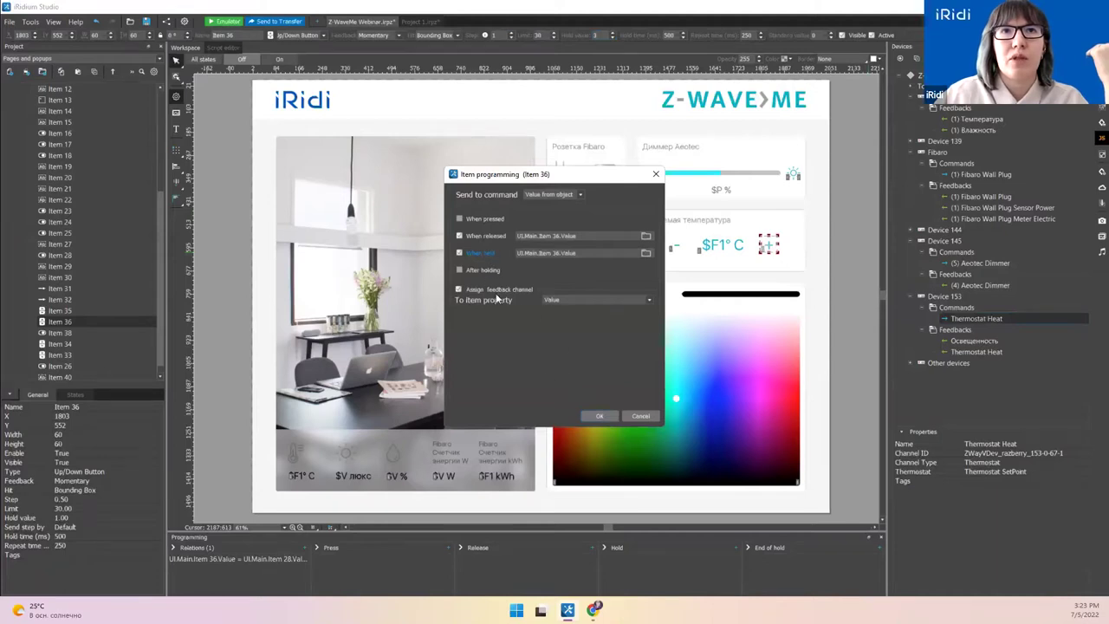
click(598, 416)
drag(966, 318, 675, 249)
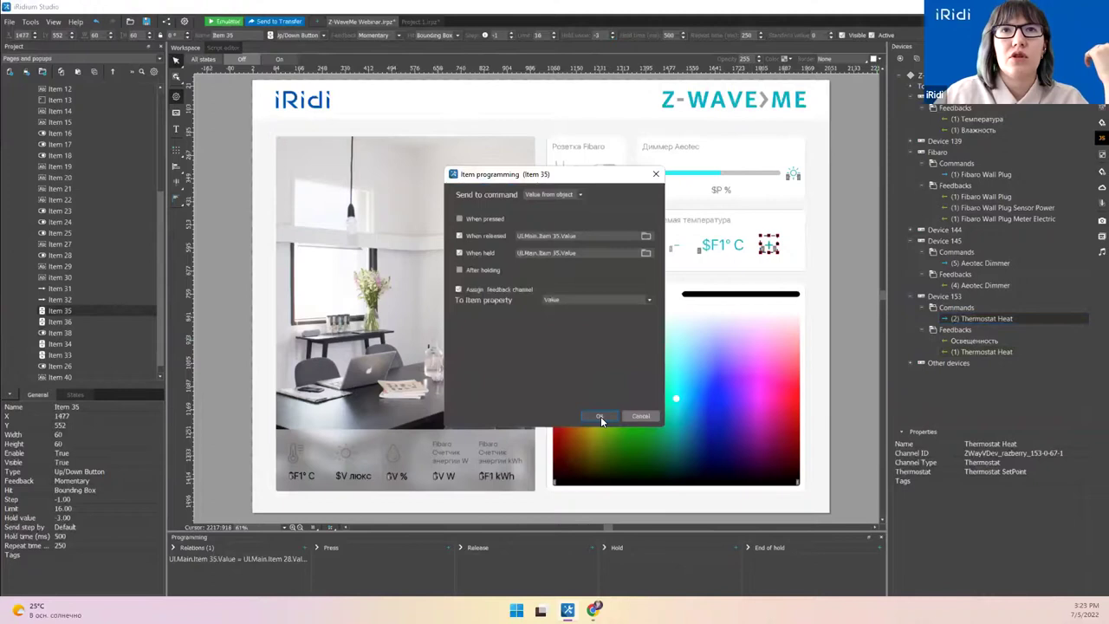
click(601, 416)
Step: Show Thermostat Heat and Освещенность feedbacks as Value on $F1° C and $V люкс, then run the emulator
click(722, 245)
drag(979, 353, 725, 251)
click(730, 257)
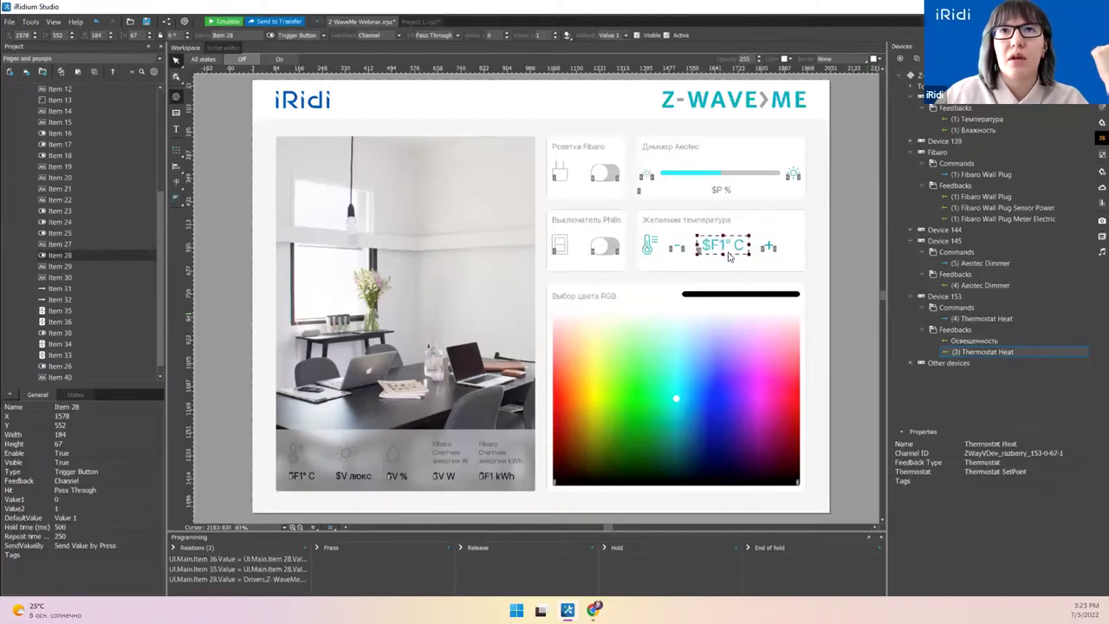
drag(962, 338, 348, 475)
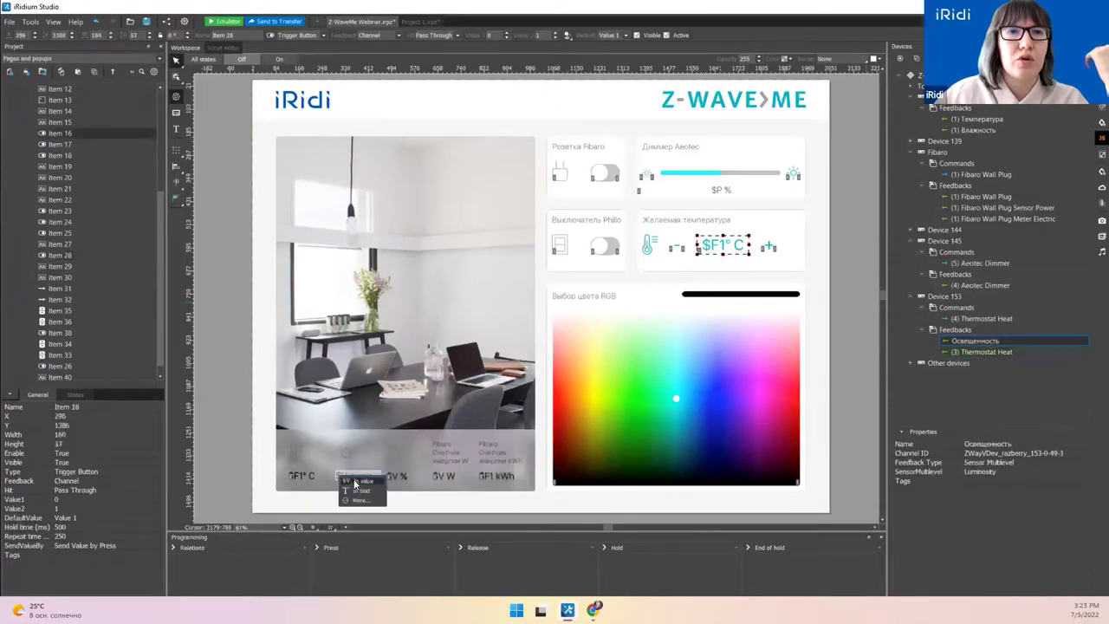
click(355, 481)
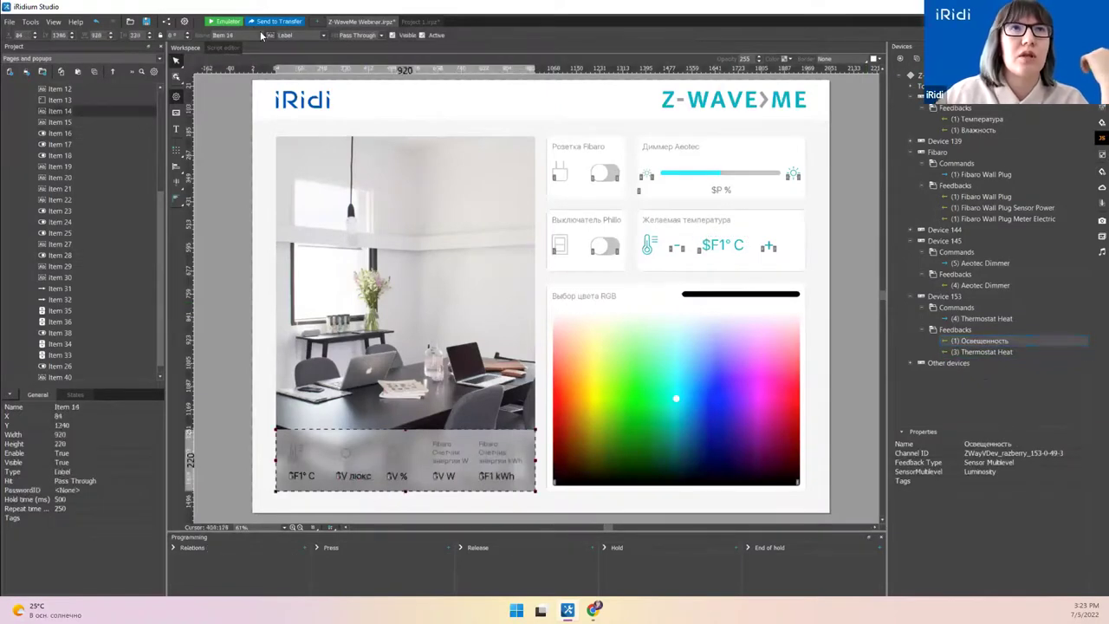
key(F5)
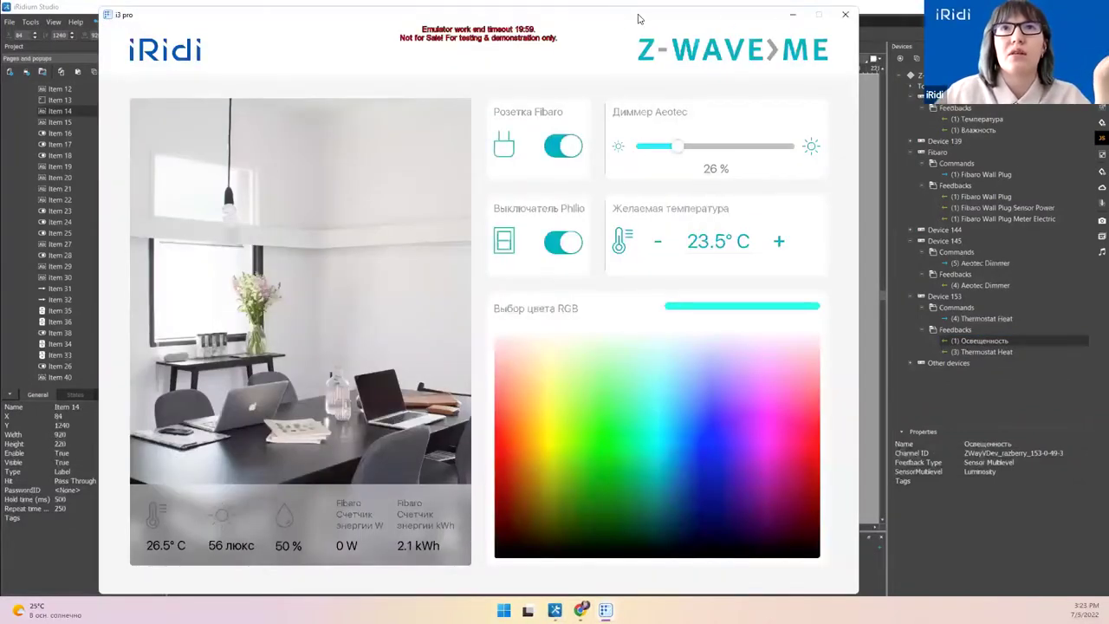
Step: Dock the Z-Wave.me dashboard on the left and the emulator on the right
drag(730, 69, 981, 71)
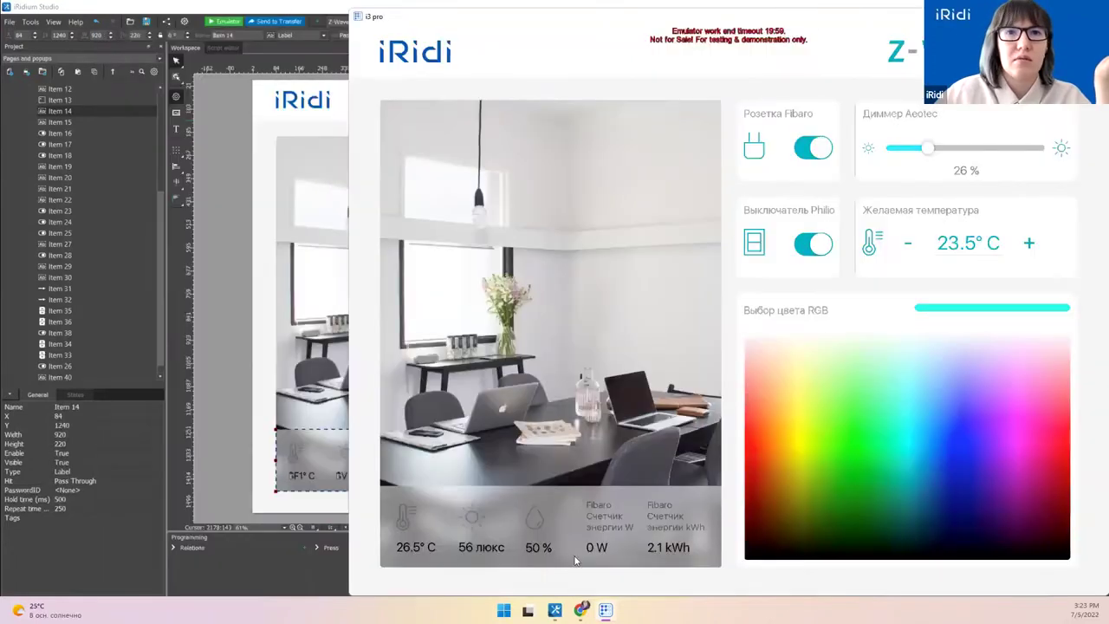
click(581, 610)
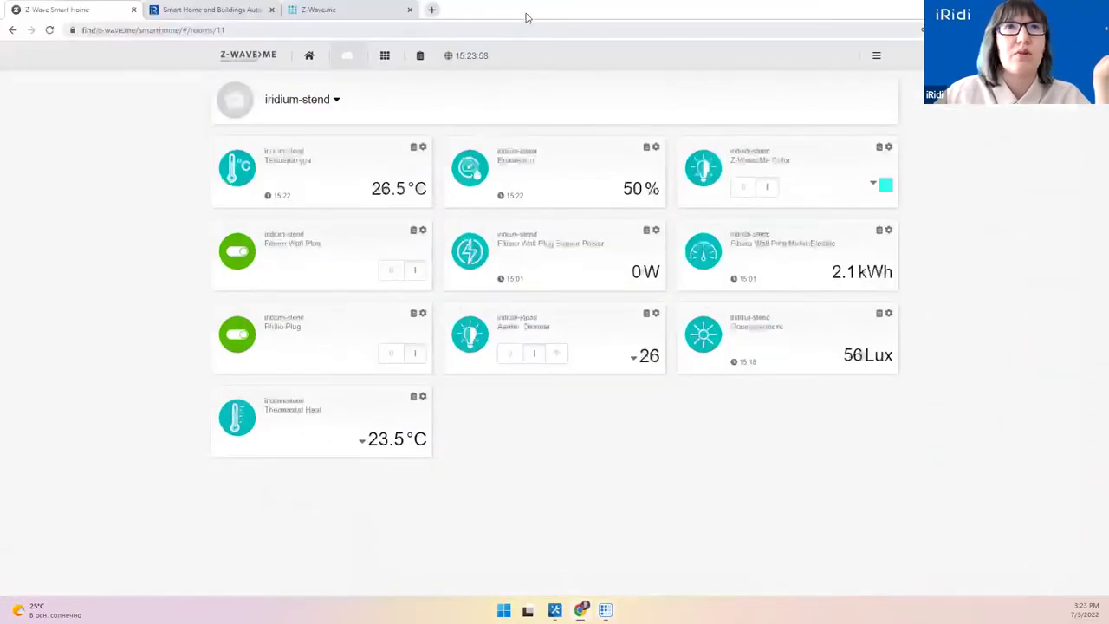
key(super+Left)
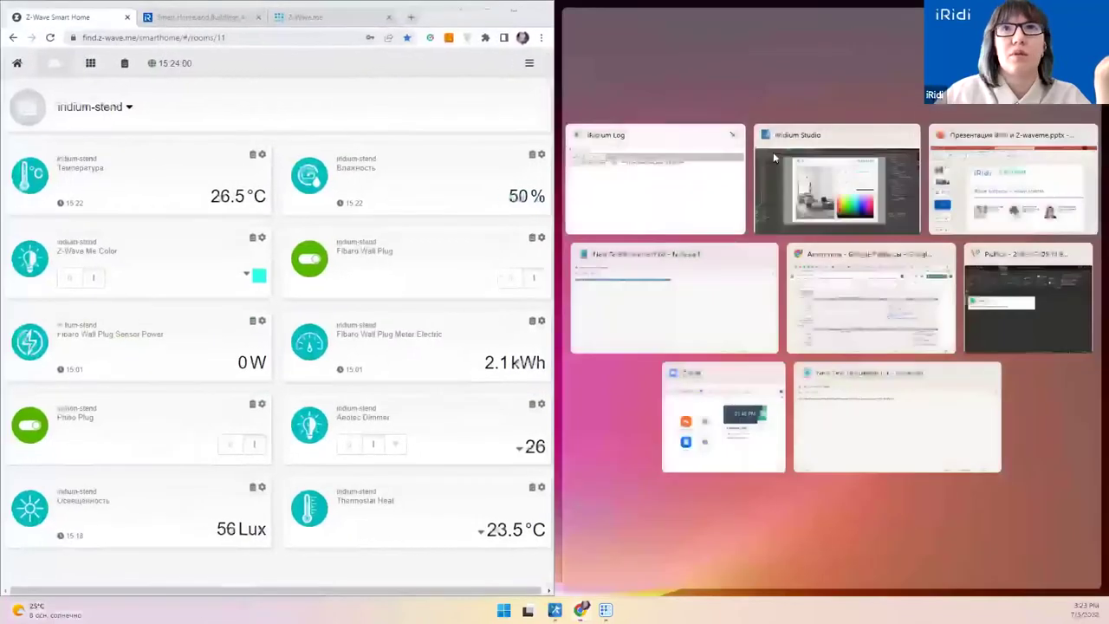
click(584, 399)
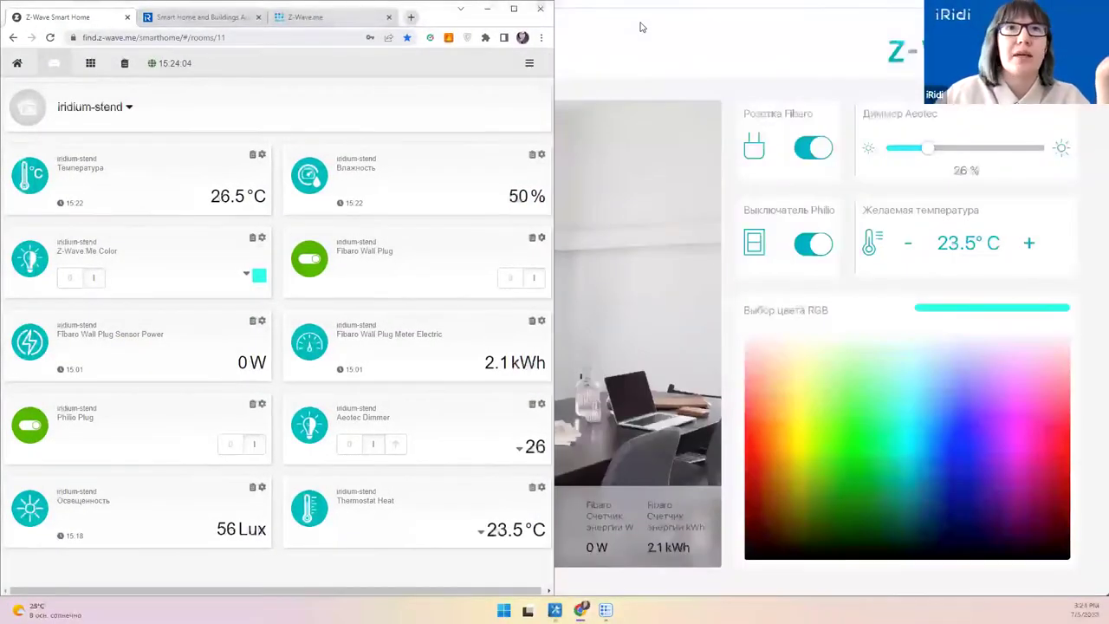
click(642, 26)
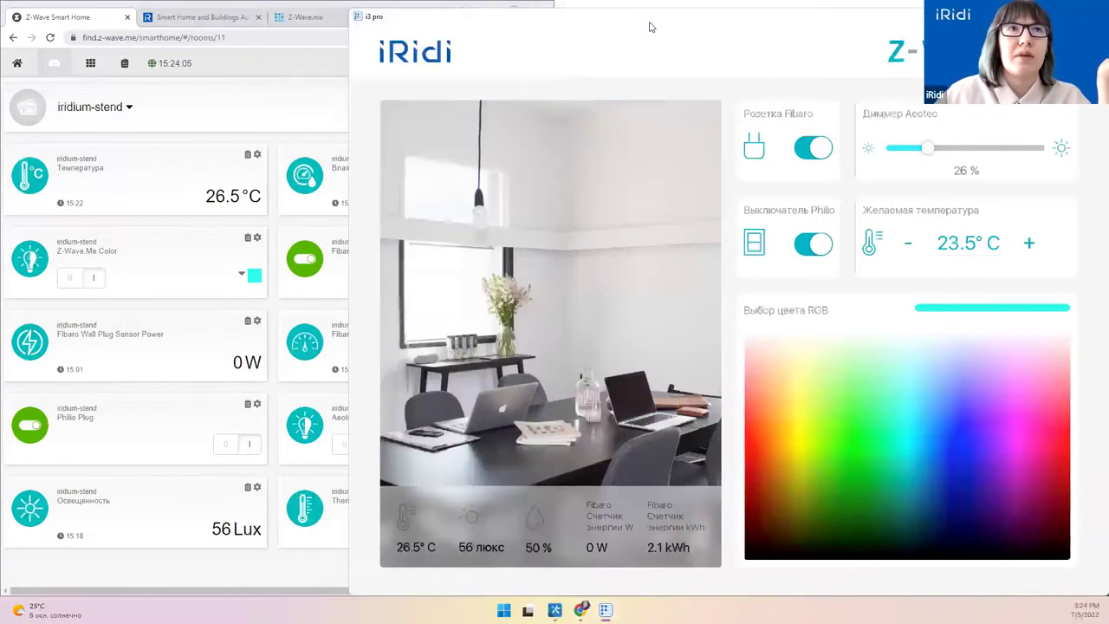
drag(652, 27, 729, 32)
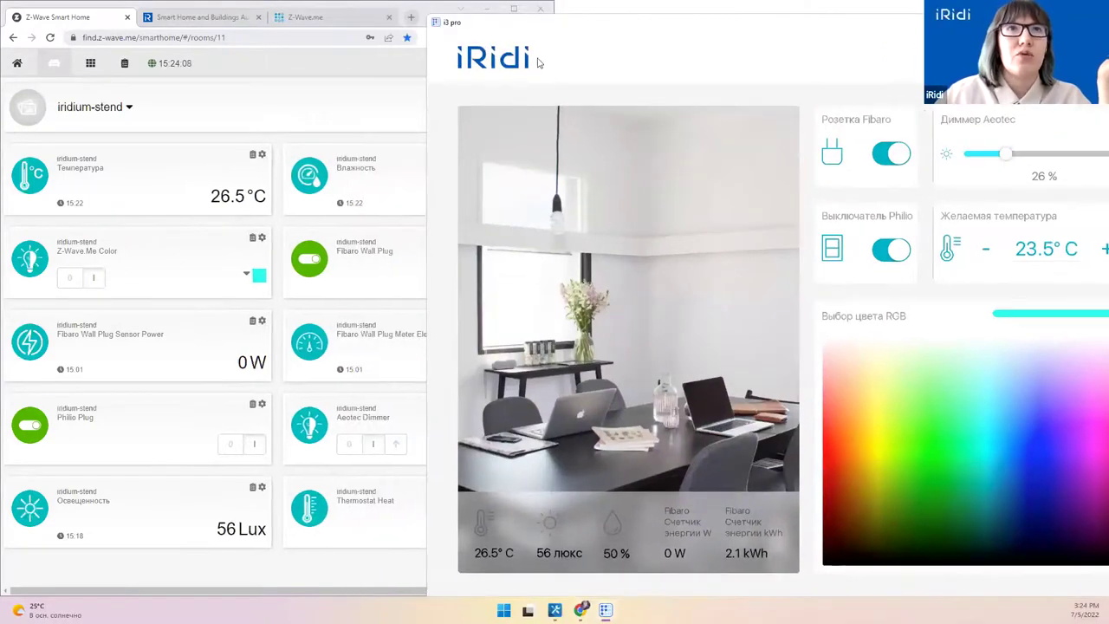
key(super+Right)
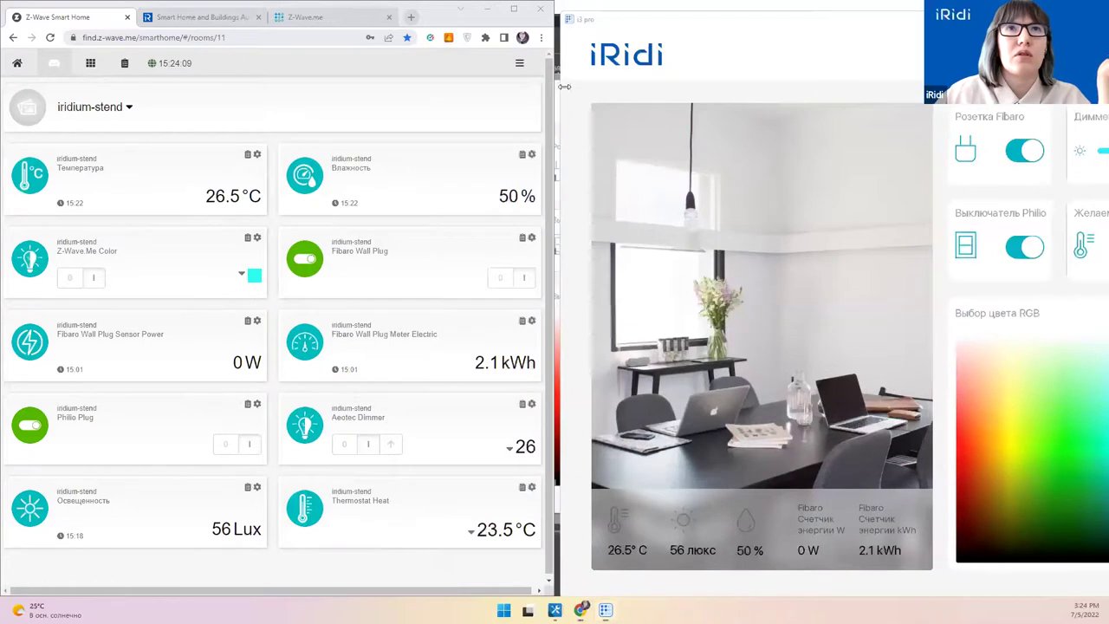
Step: Fine-tune the window positions, then switch off Розетка Fibaro and Выключатель Philio
drag(553, 84, 563, 84)
drag(661, 24, 617, 24)
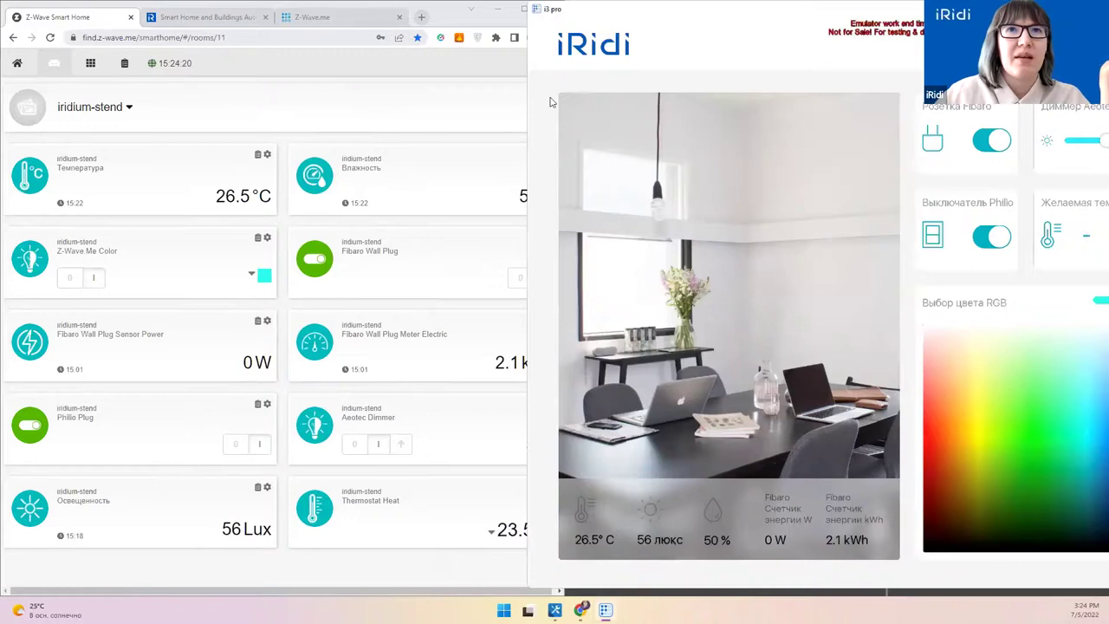
drag(585, 19, 637, 19)
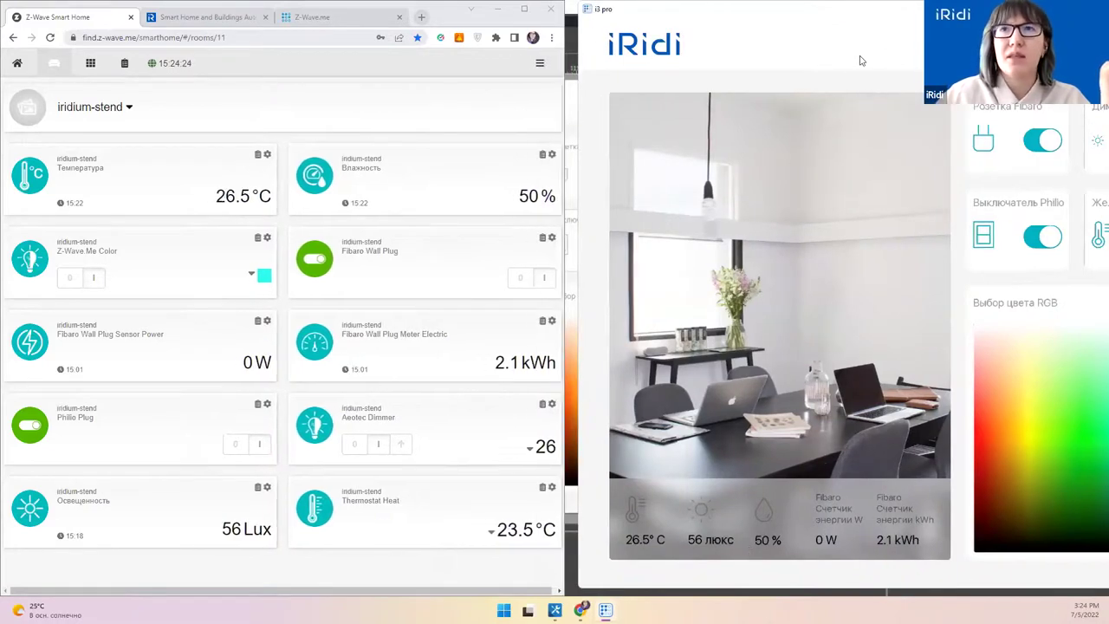
drag(884, 18, 890, 33)
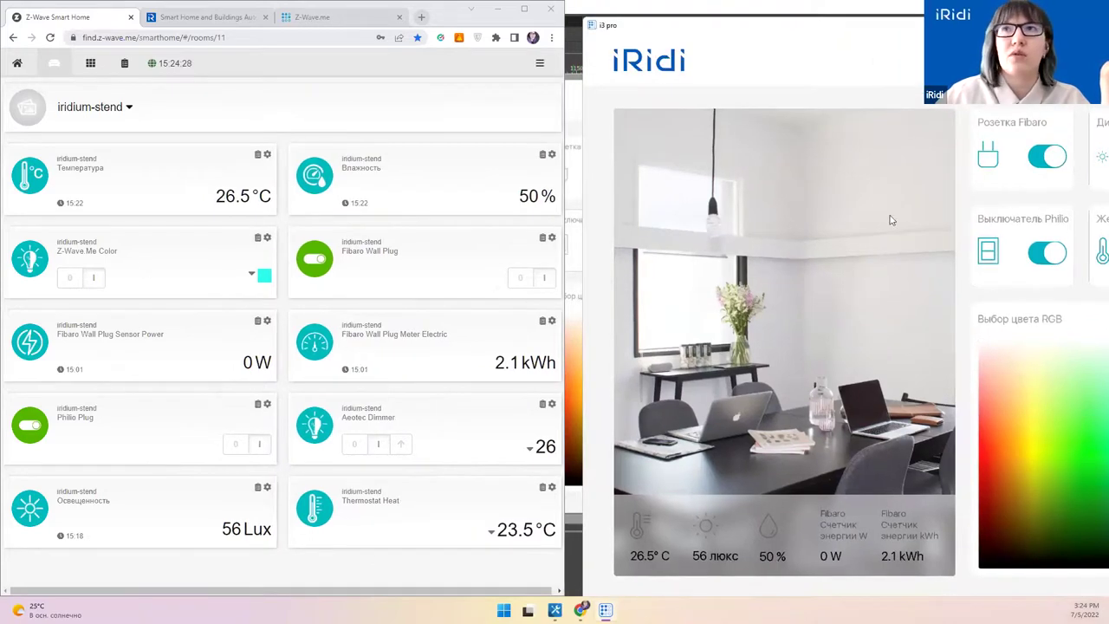
click(1047, 156)
click(1050, 253)
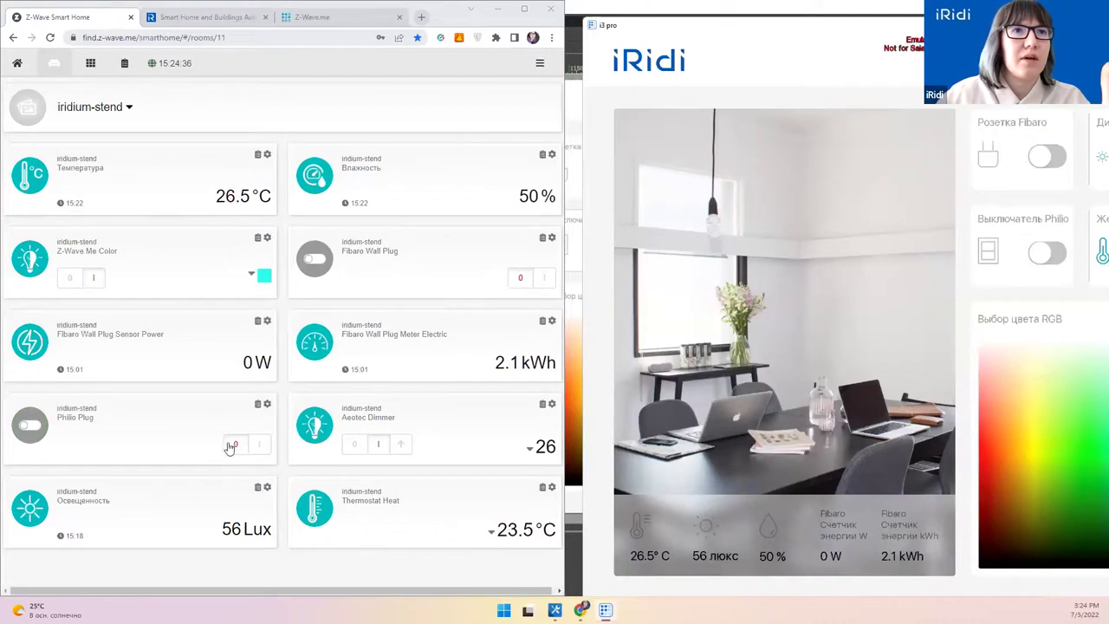
Step: Turn both plugs back on and raise the Диммер Aeotec level to 75 %
click(1049, 162)
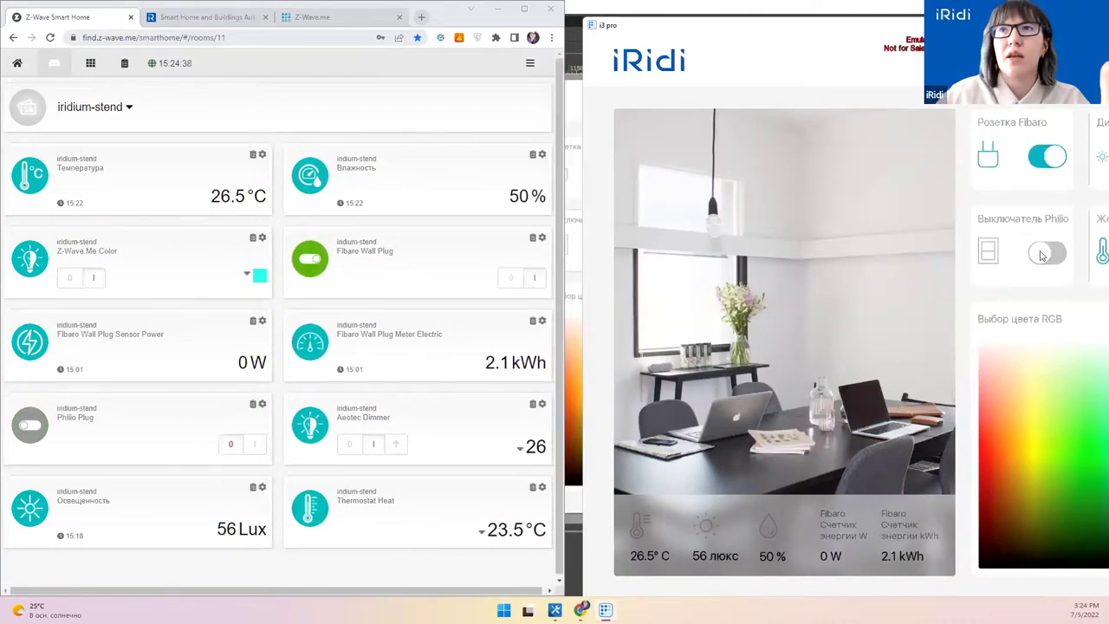
click(1045, 253)
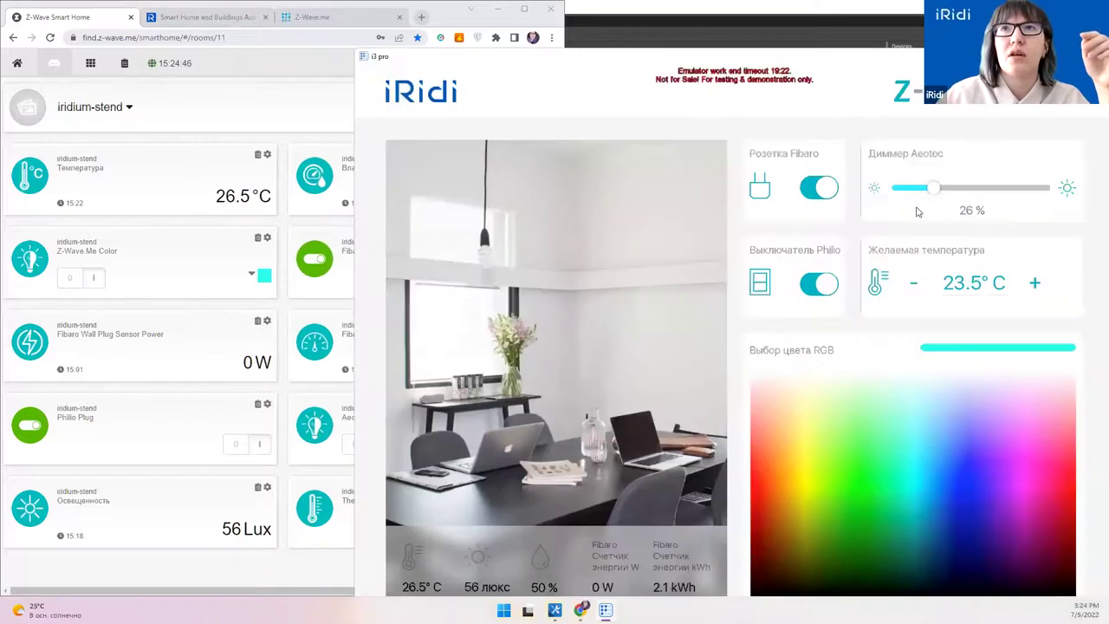
mouse_move(933, 192)
mouse_down()
mouse_move(1012, 194)
mouse_move(935, 189)
mouse_up()
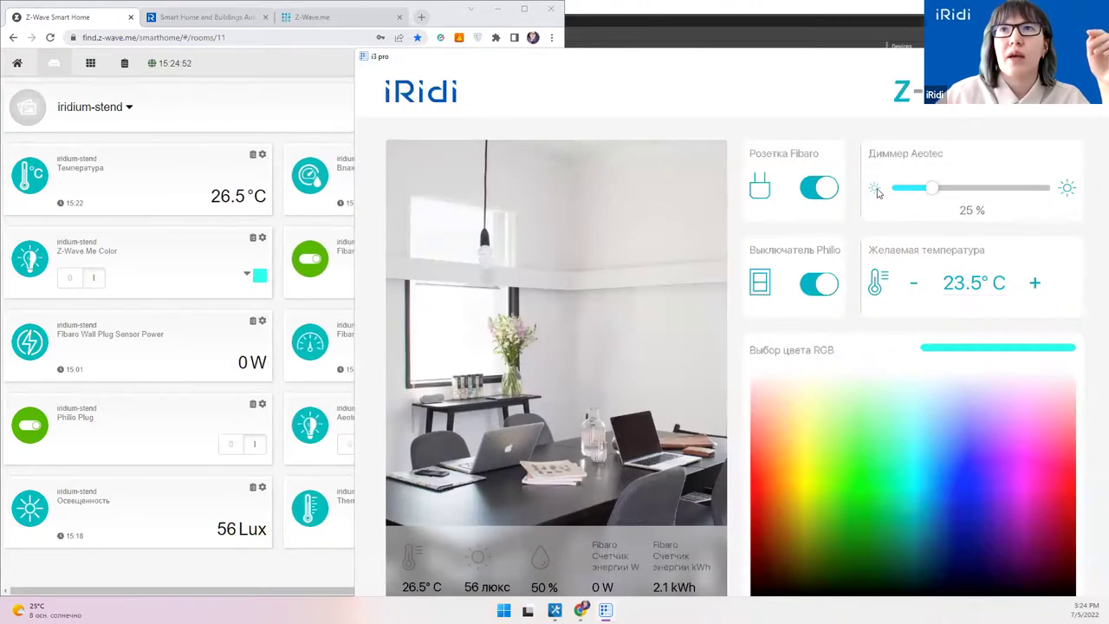
click(1067, 188)
click(1069, 189)
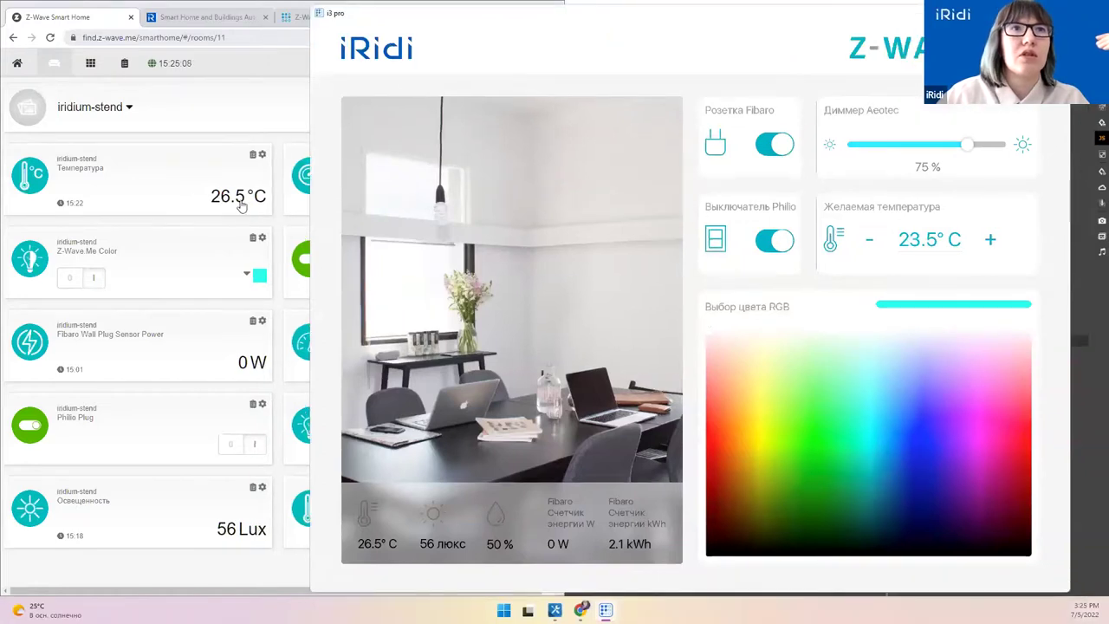
Step: Raise the desired temperature by three degrees
click(993, 241)
click(994, 241)
click(992, 242)
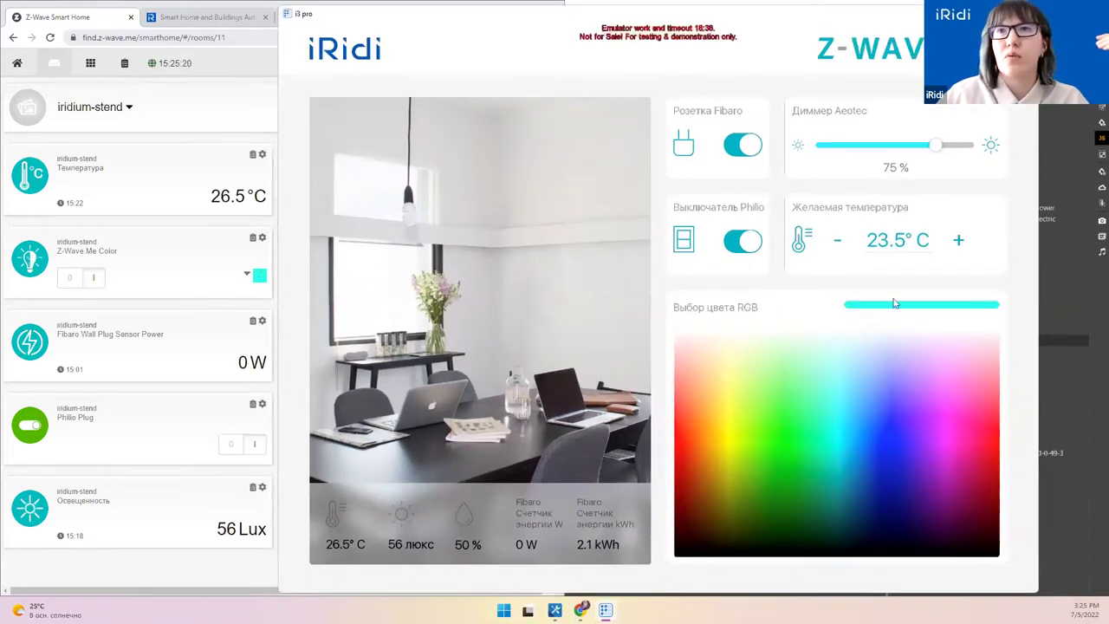
Step: Cycle the RGB picker through blue, green and light cyan to orange, then close the emulator
click(949, 423)
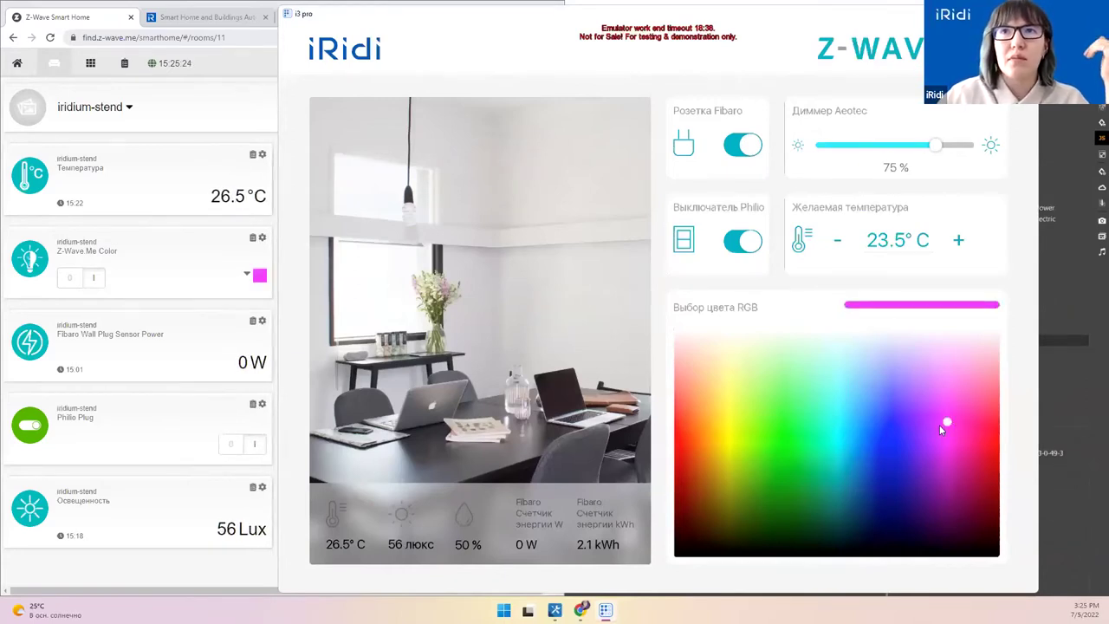
click(895, 470)
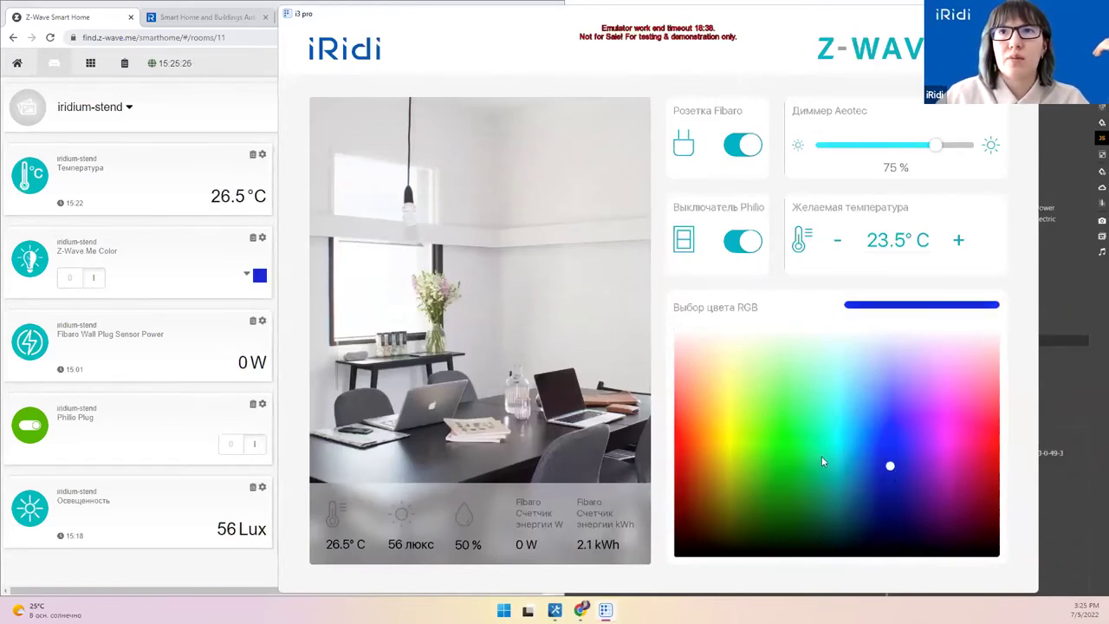
click(777, 442)
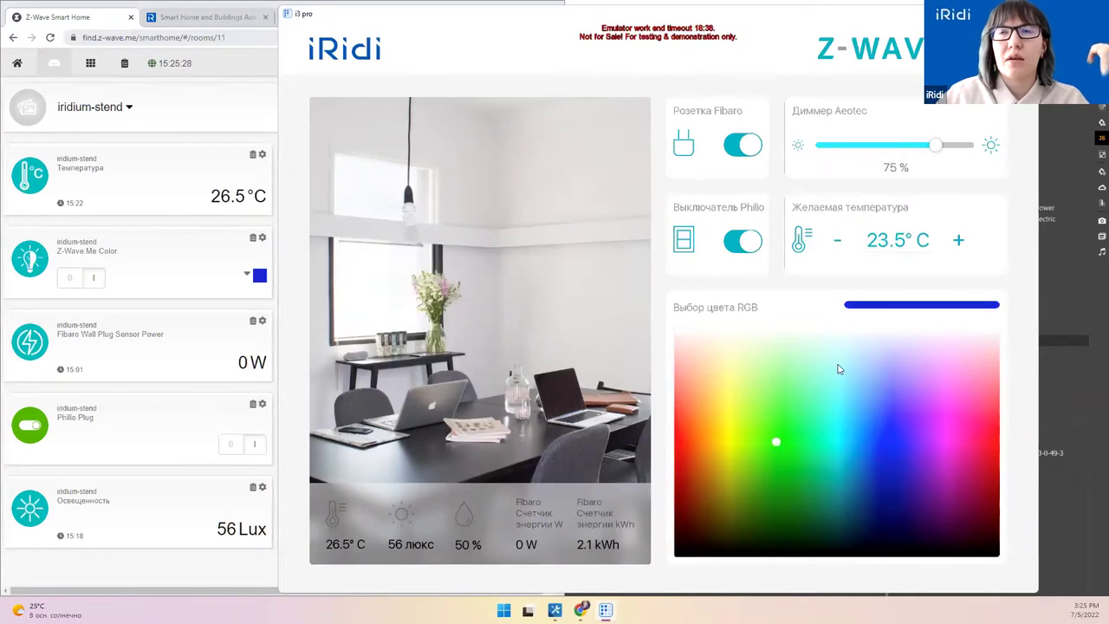
click(786, 470)
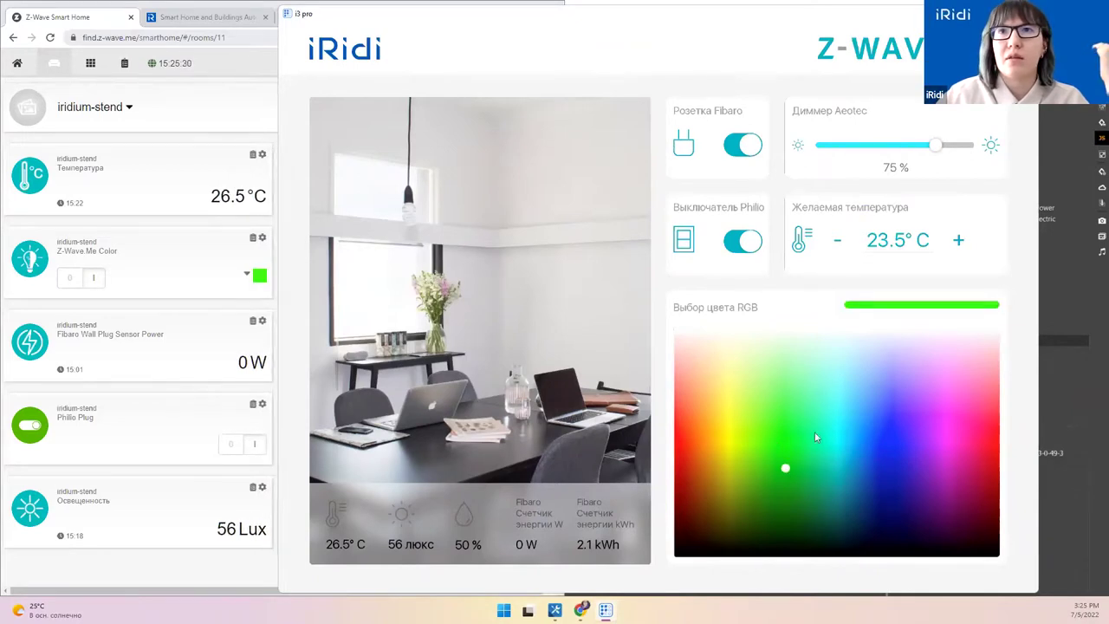
click(836, 374)
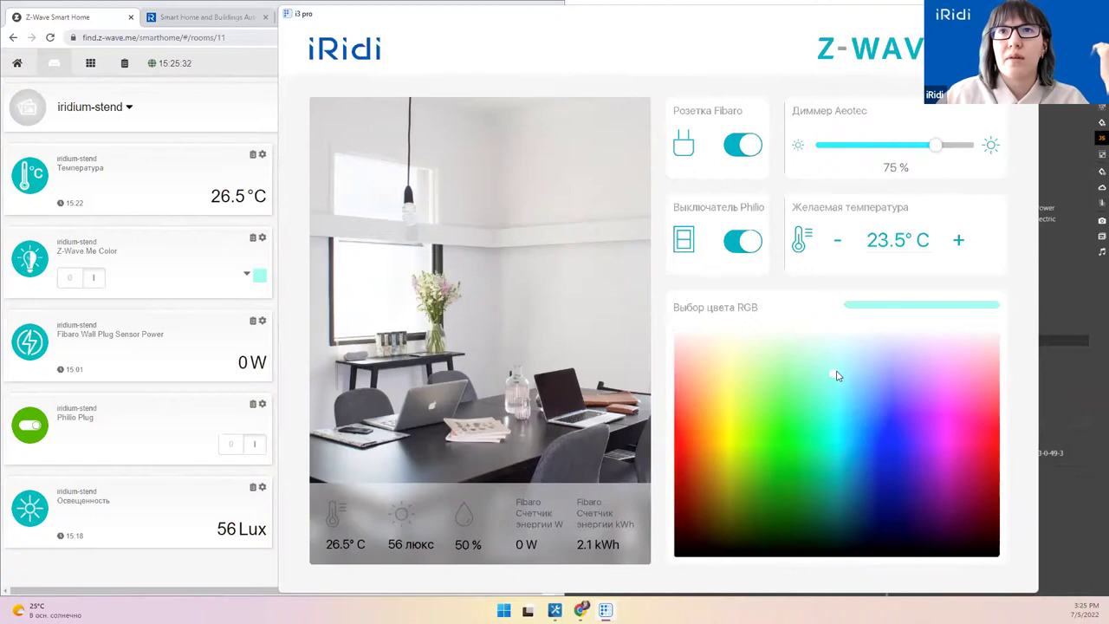
click(712, 407)
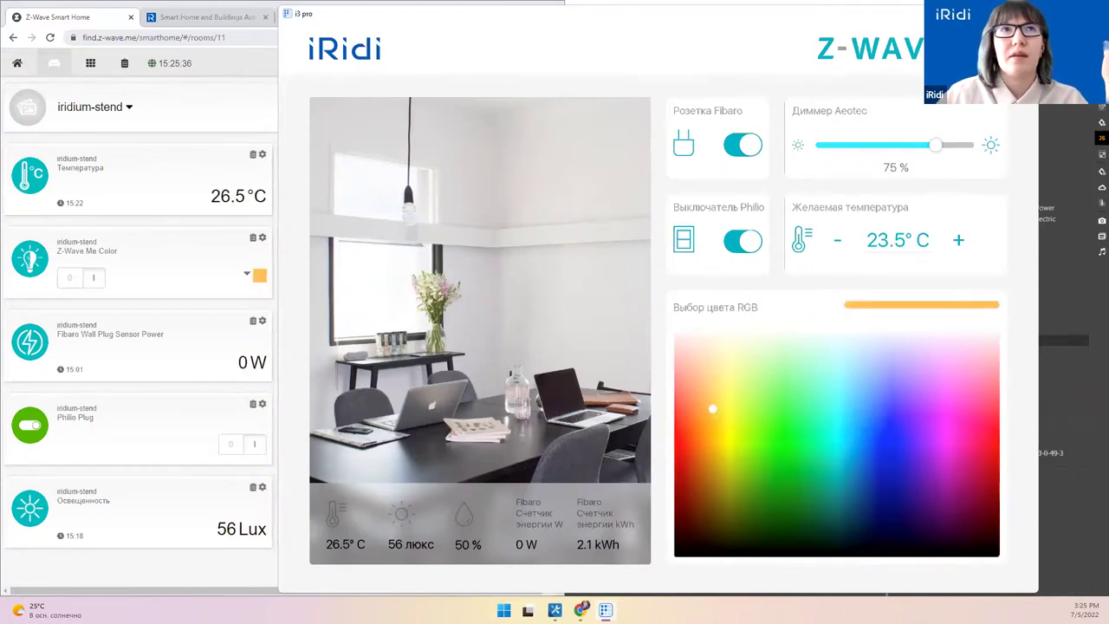
key(Escape)
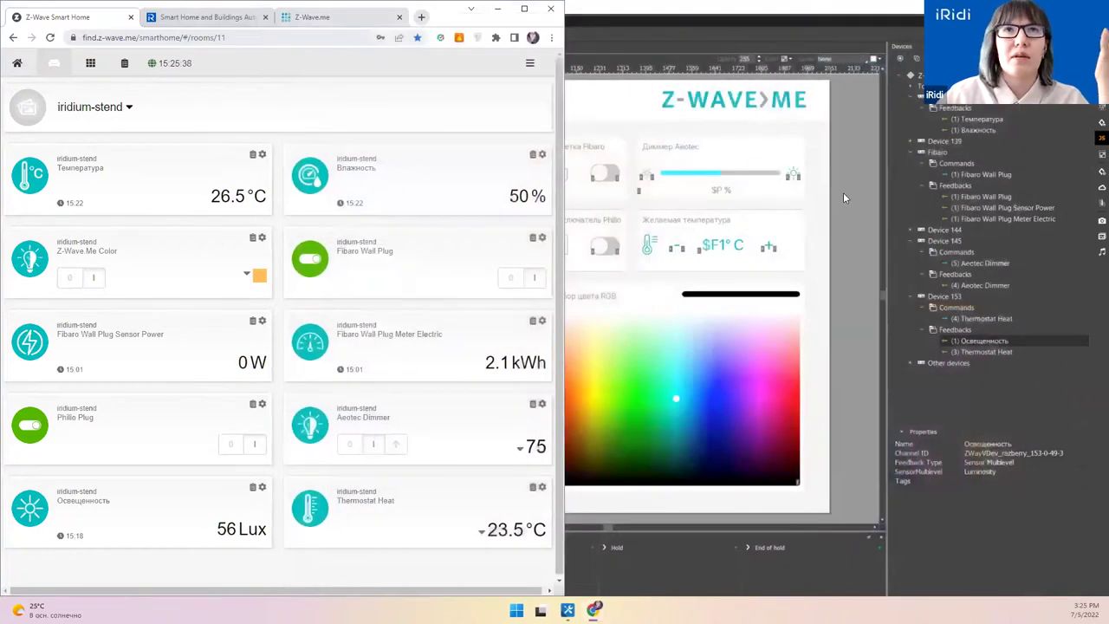
Step: Return to the editor and close Project 1 without saving
click(523, 9)
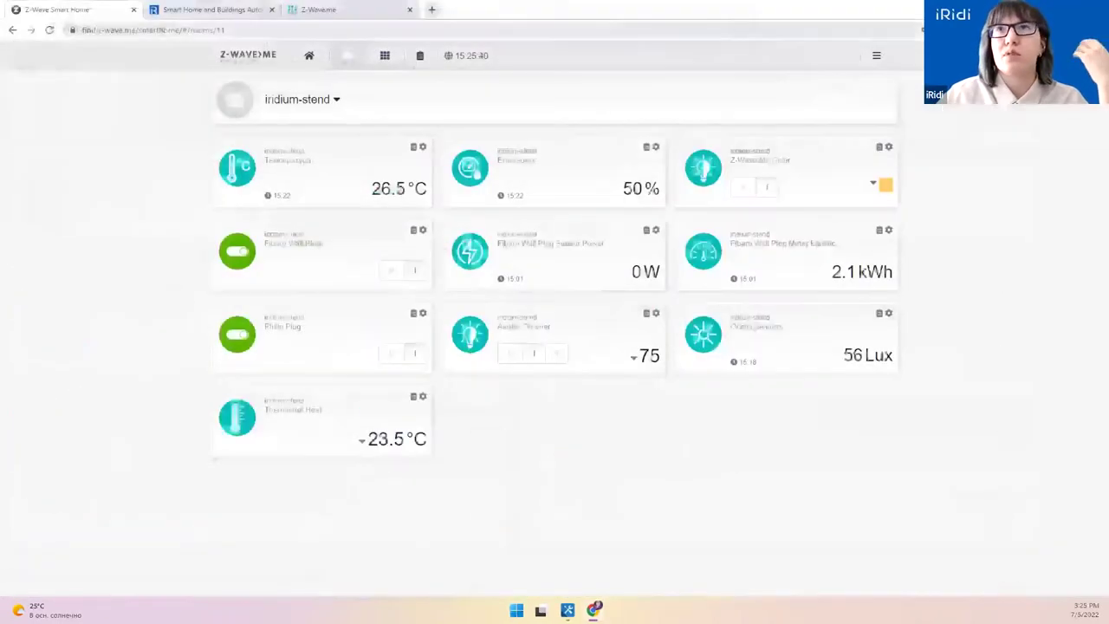
click(1011, 8)
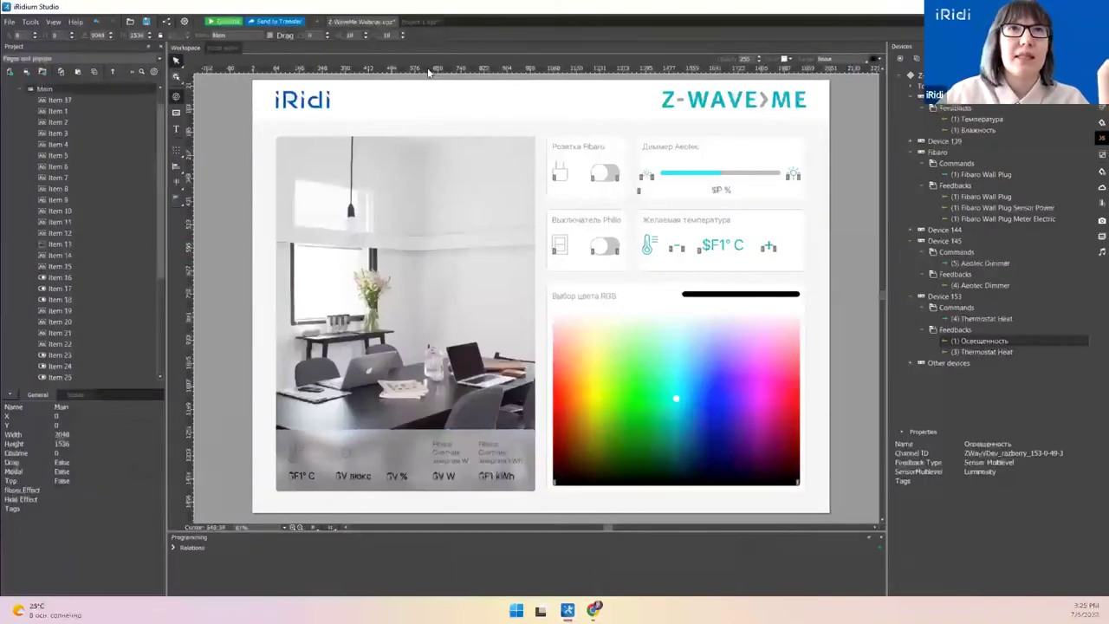
click(420, 21)
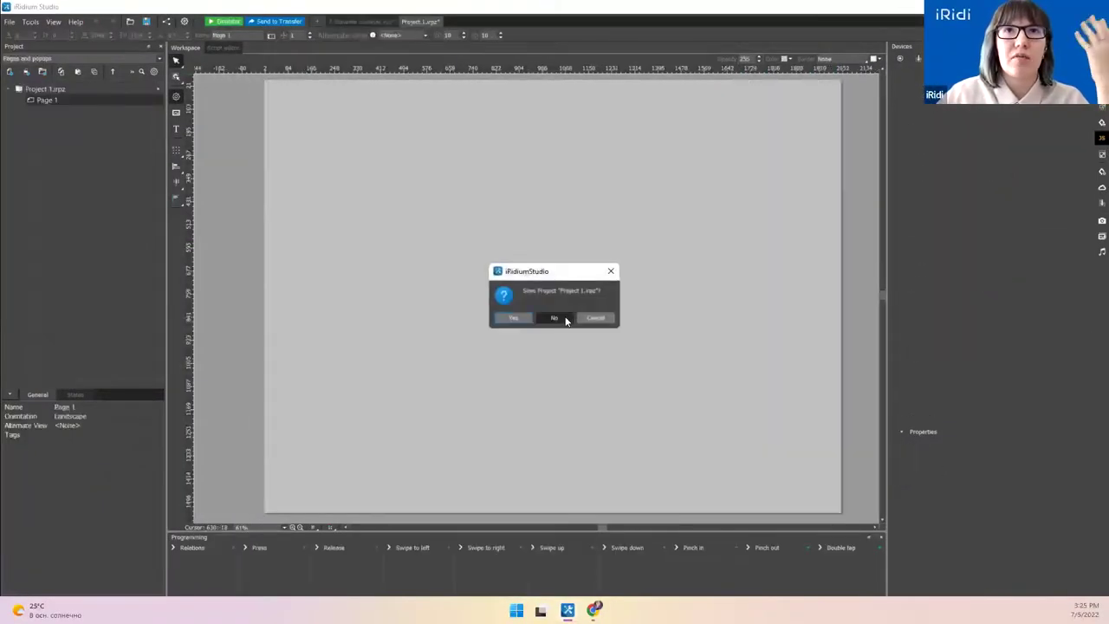
click(559, 318)
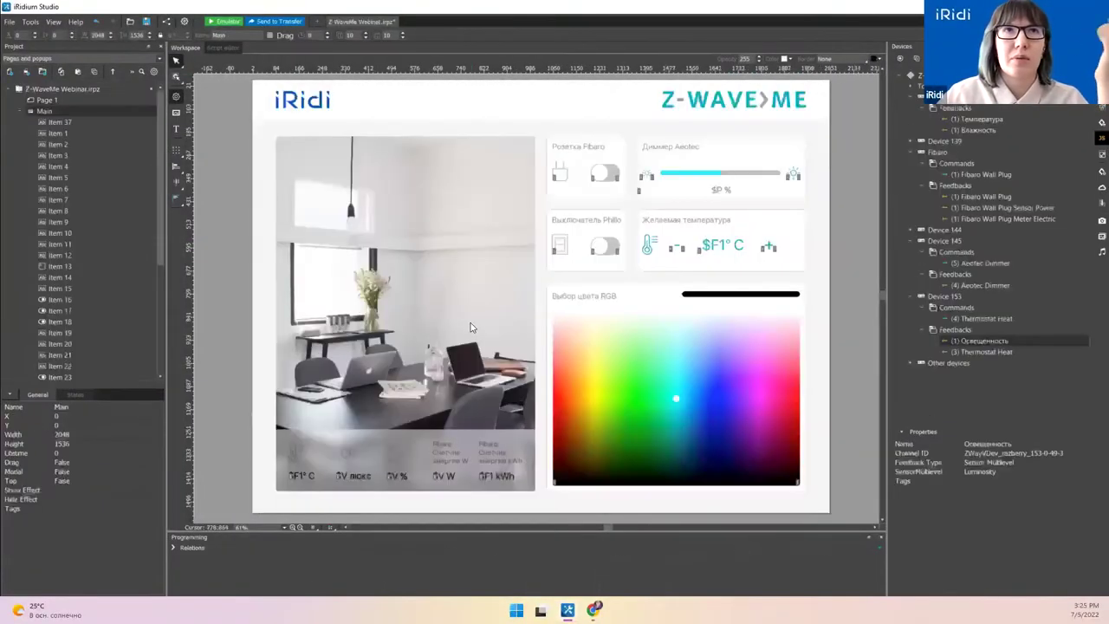
Step: Create a server project including the Z-WaveMe driver and script
right_click(384, 26)
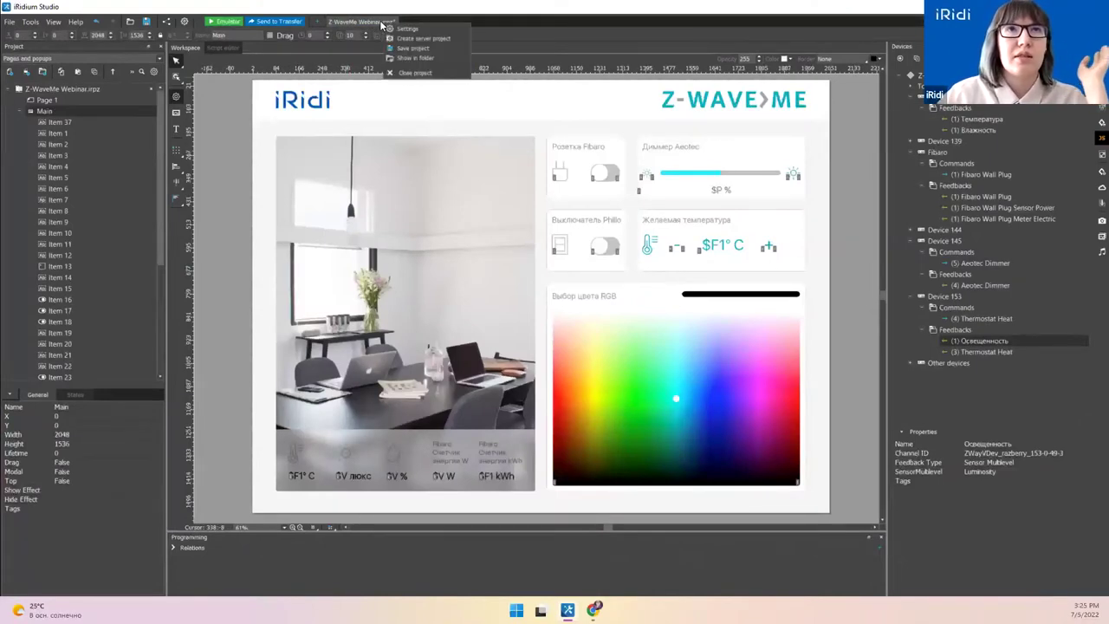
right_click(368, 24)
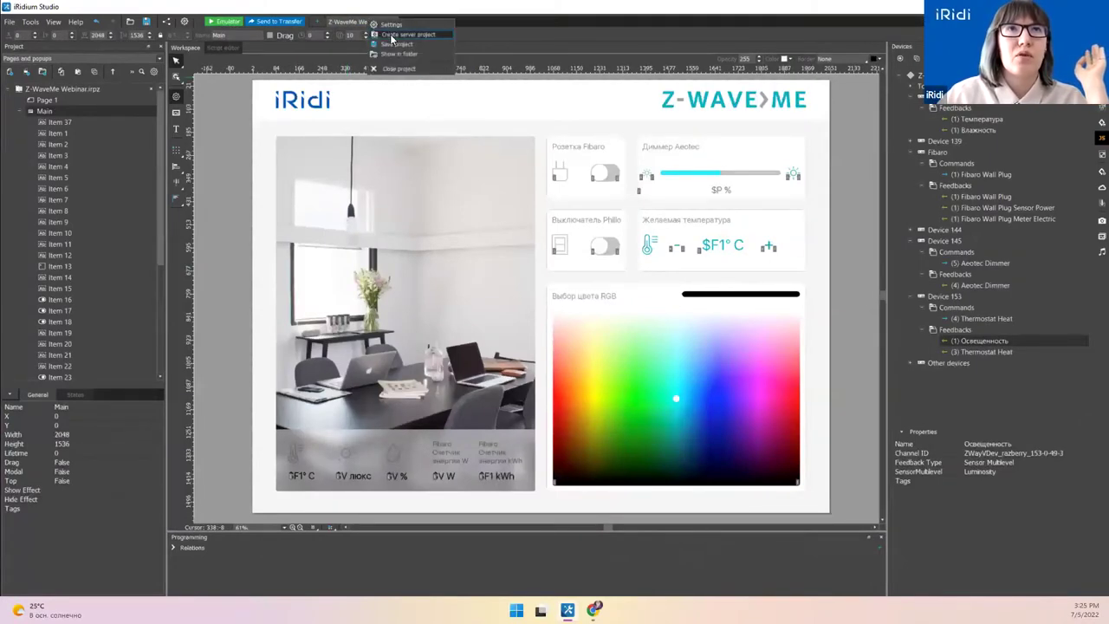
click(390, 35)
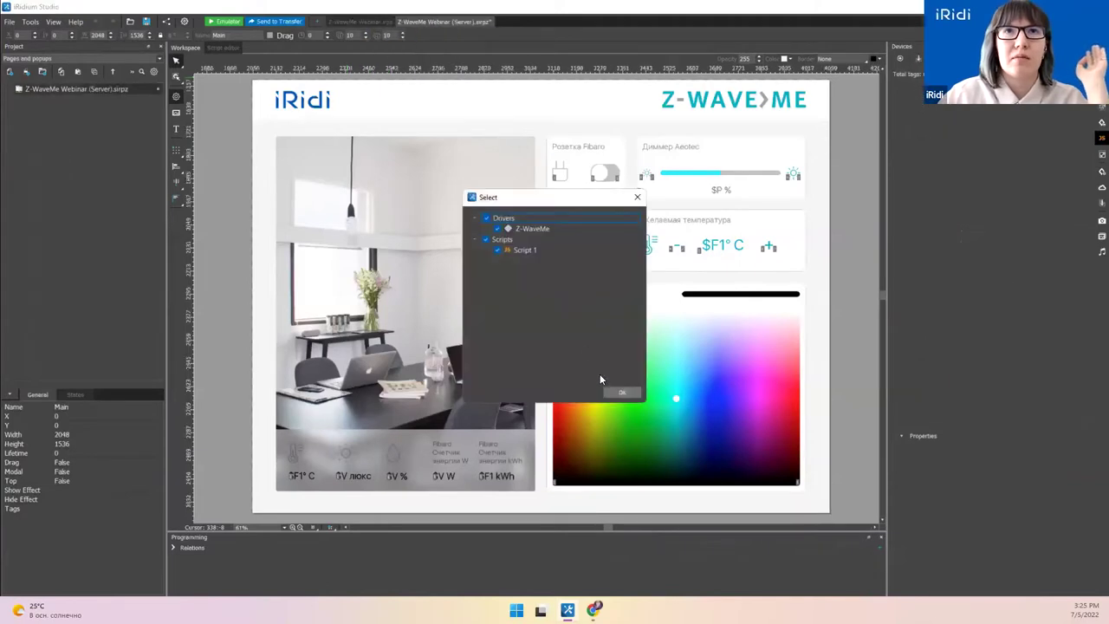
click(621, 394)
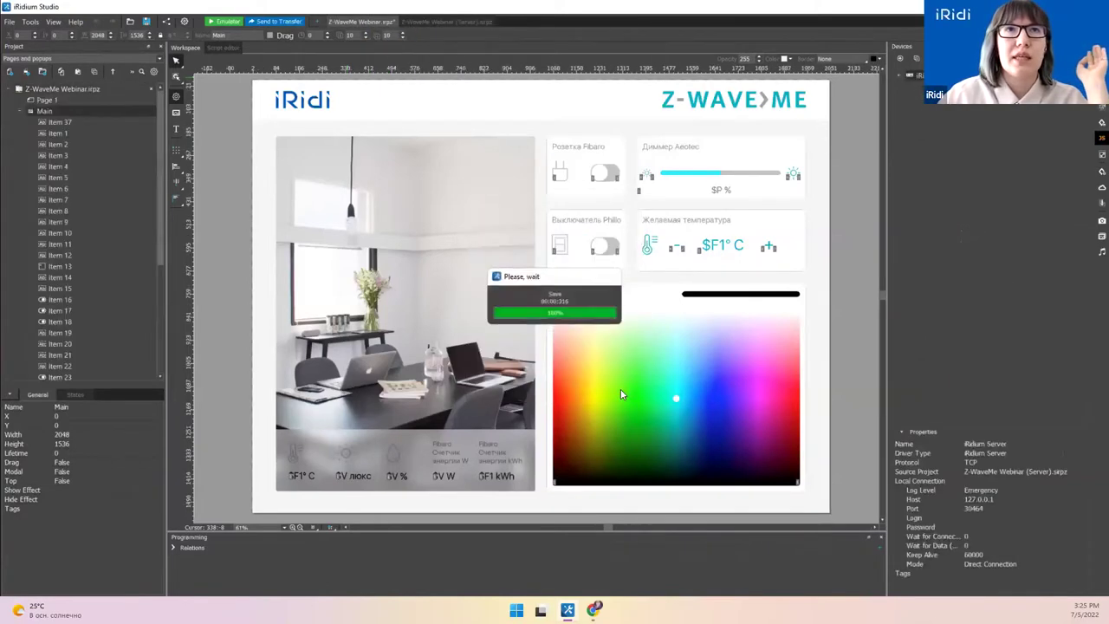
Step: Look over the new server project, then go back to the panel project
click(463, 21)
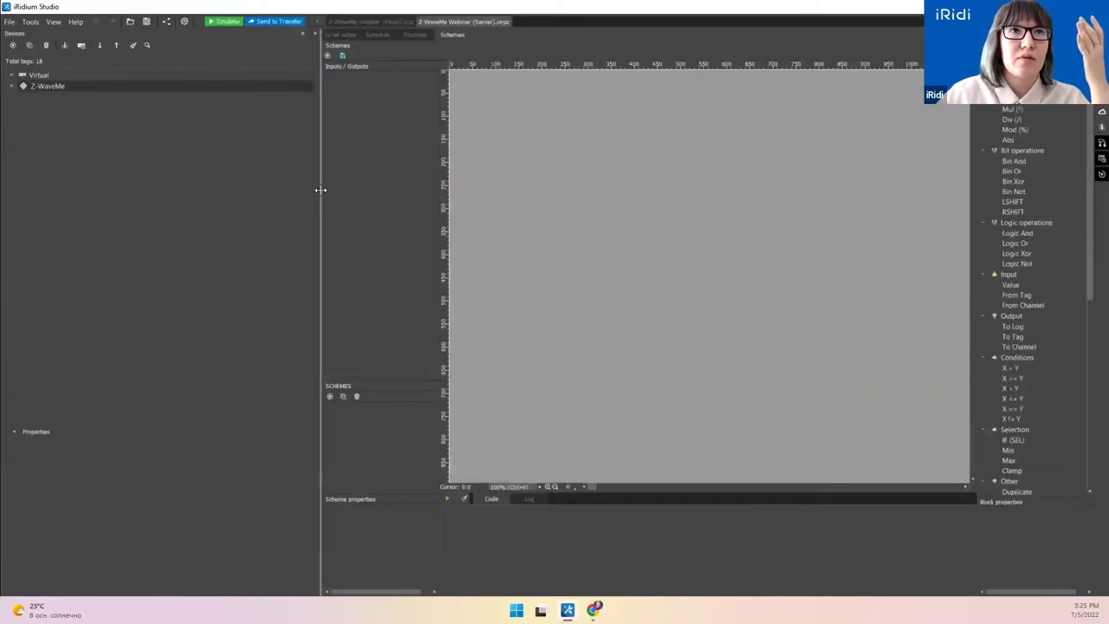
drag(320, 190, 147, 188)
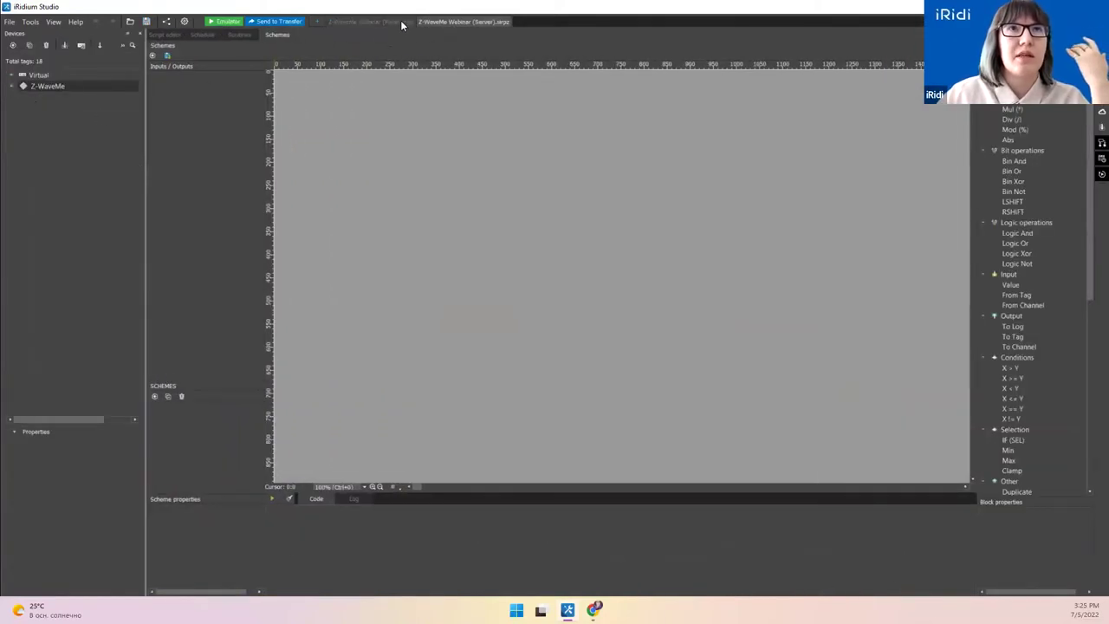
click(399, 21)
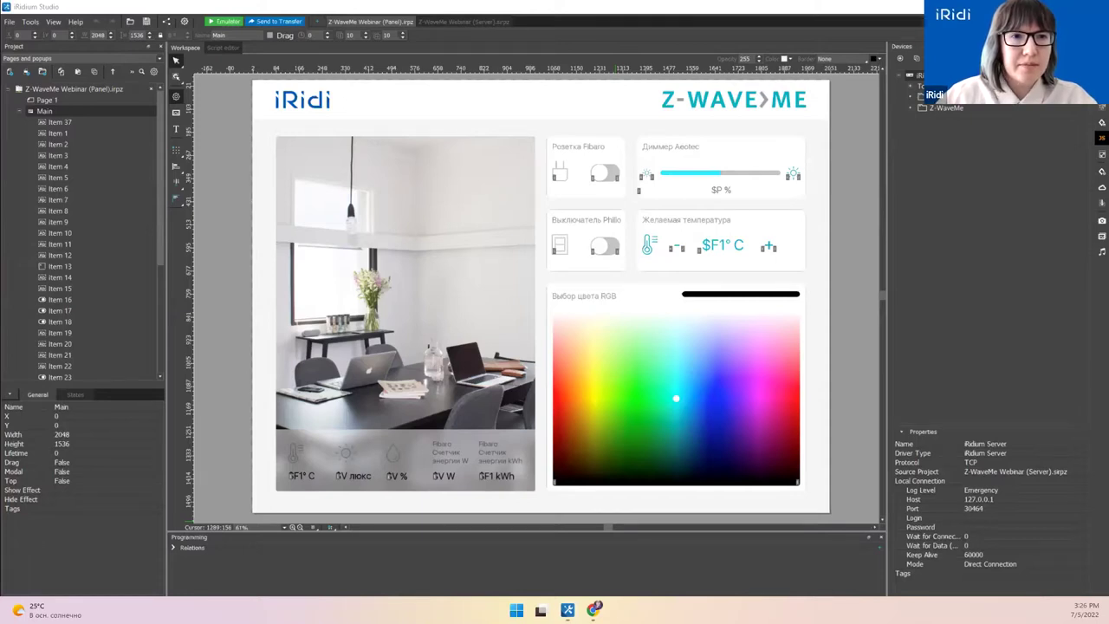
Step: Switch to the presentation and display the 'Обучение iRidi Pro' training slide
key(alt+Tab)
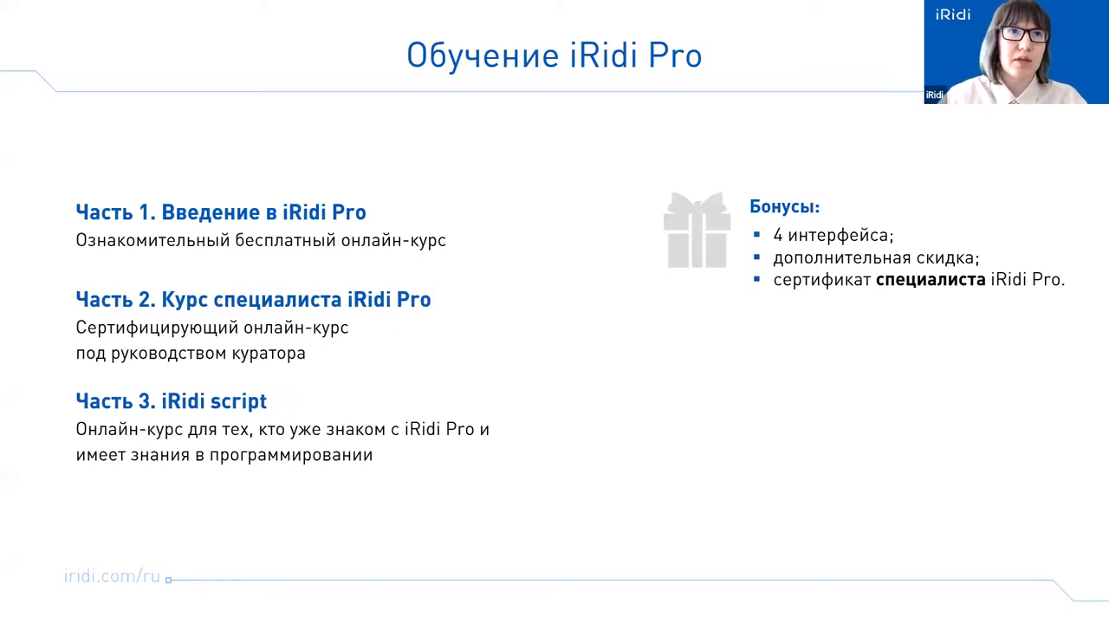
click(50, 323)
key(Left)
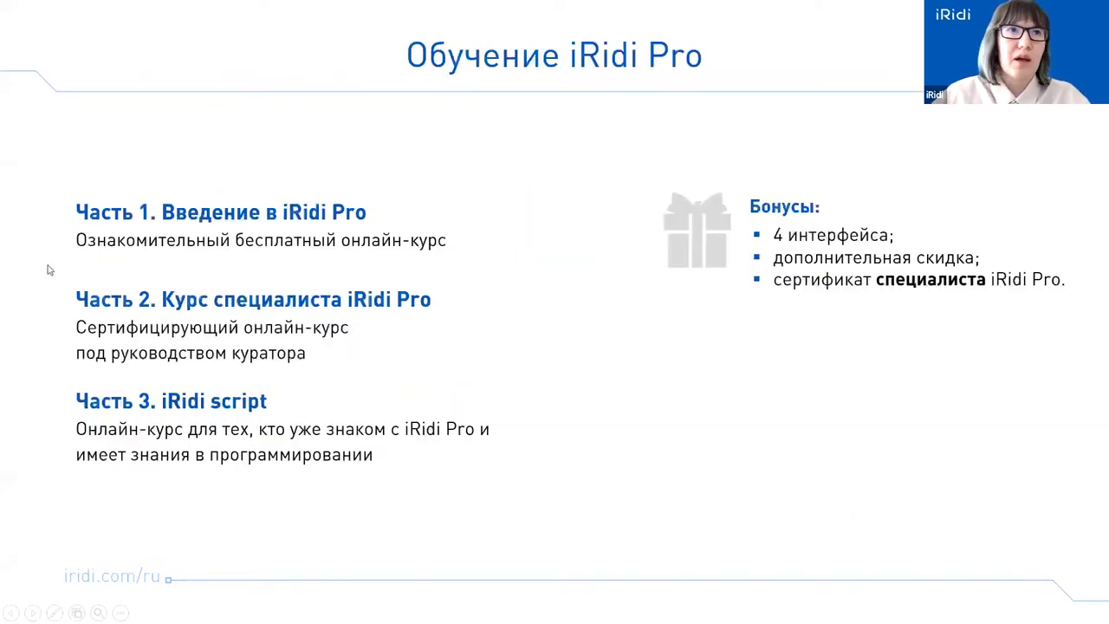